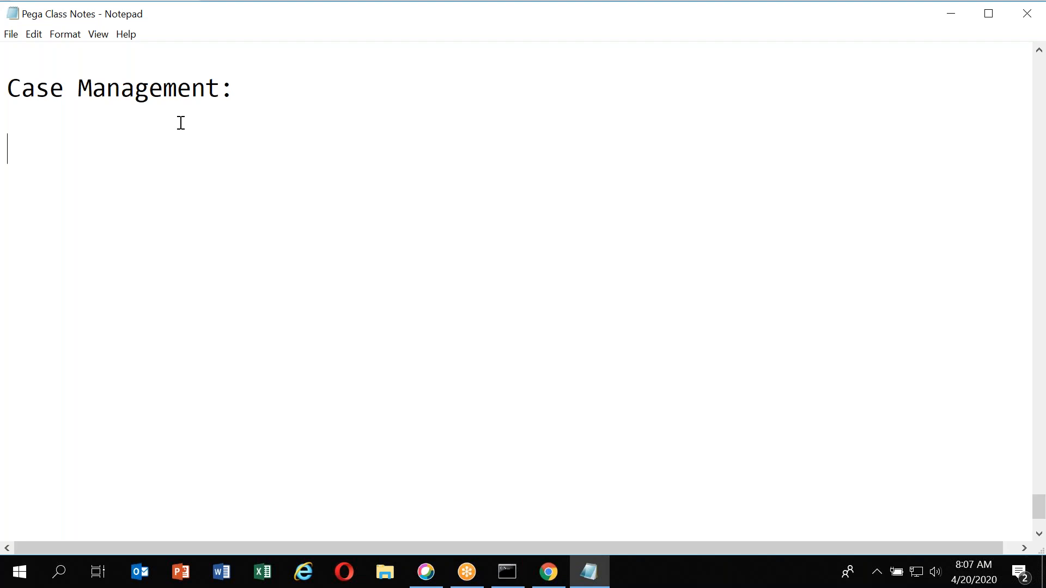
Add a "Case Designer" line below the Case Management heading in the class notes
click(257, 100)
key(Return)
key(Return)
text(Case )
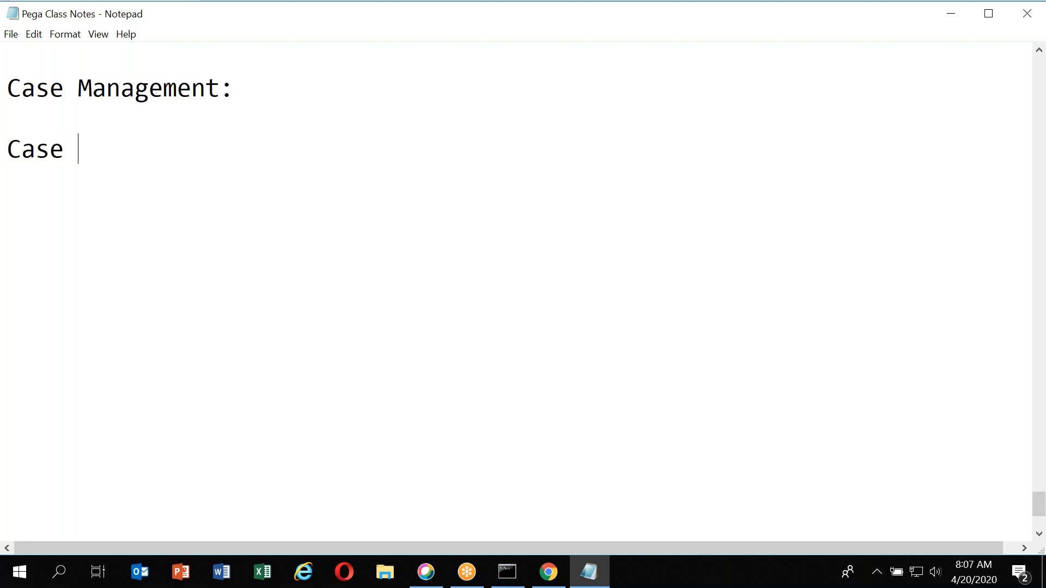
text(Designer)
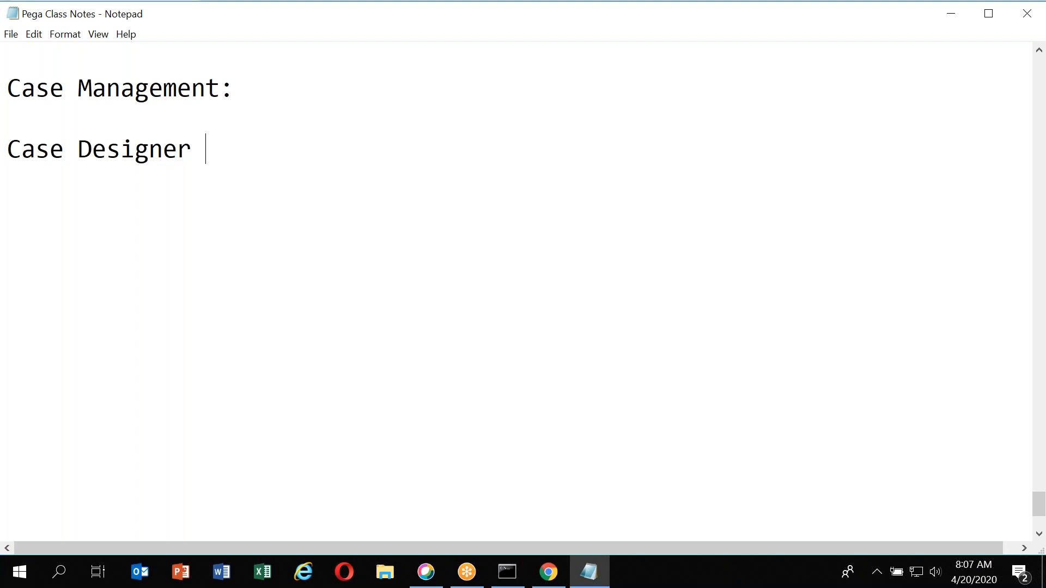
Switch to the browser to open the Case types explorer in Dev Studio, then return to the notes
click(163, 166)
double_click(111, 157)
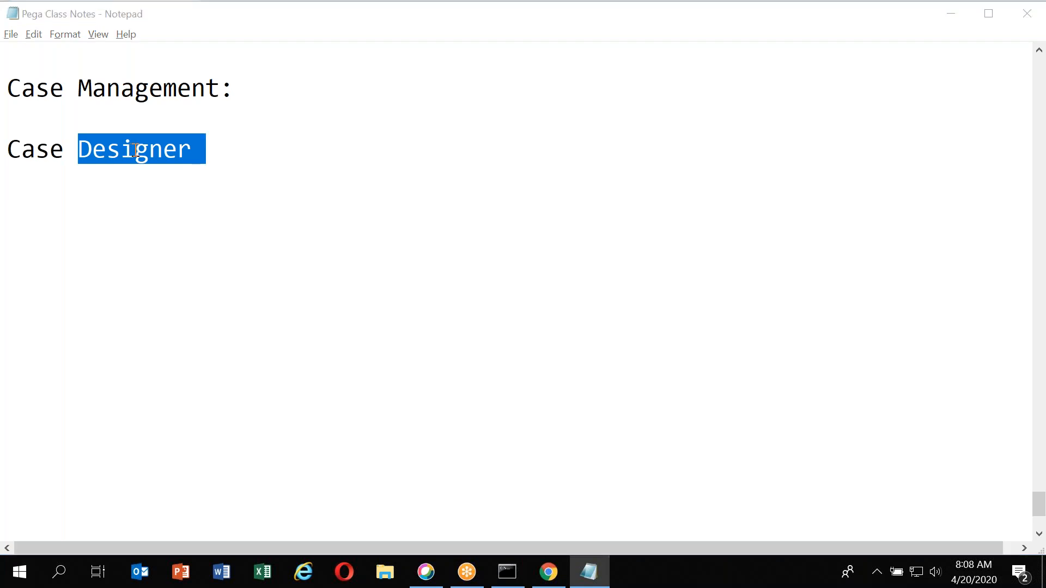
key(alt+Tab)
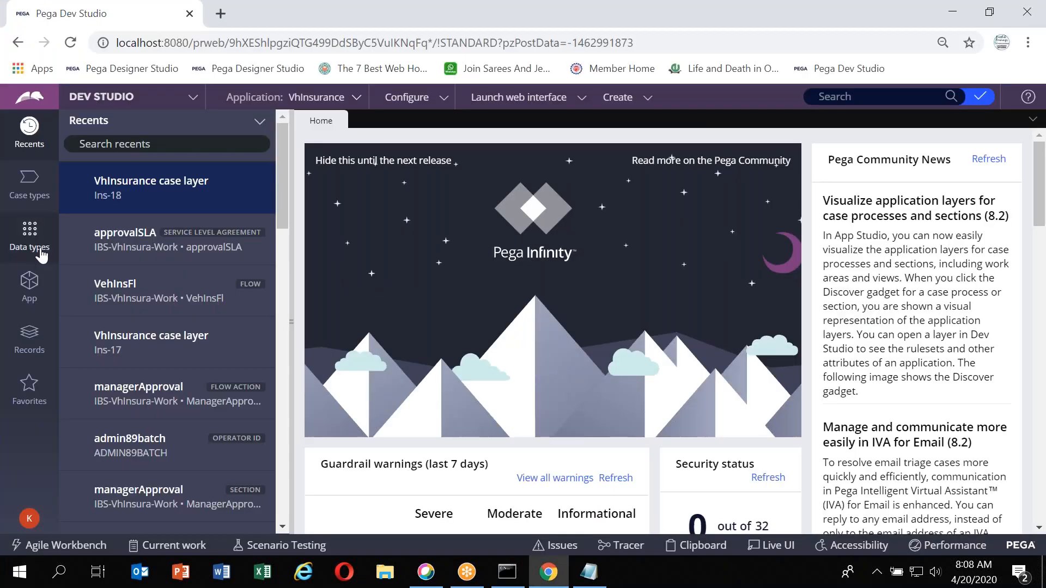
click(31, 202)
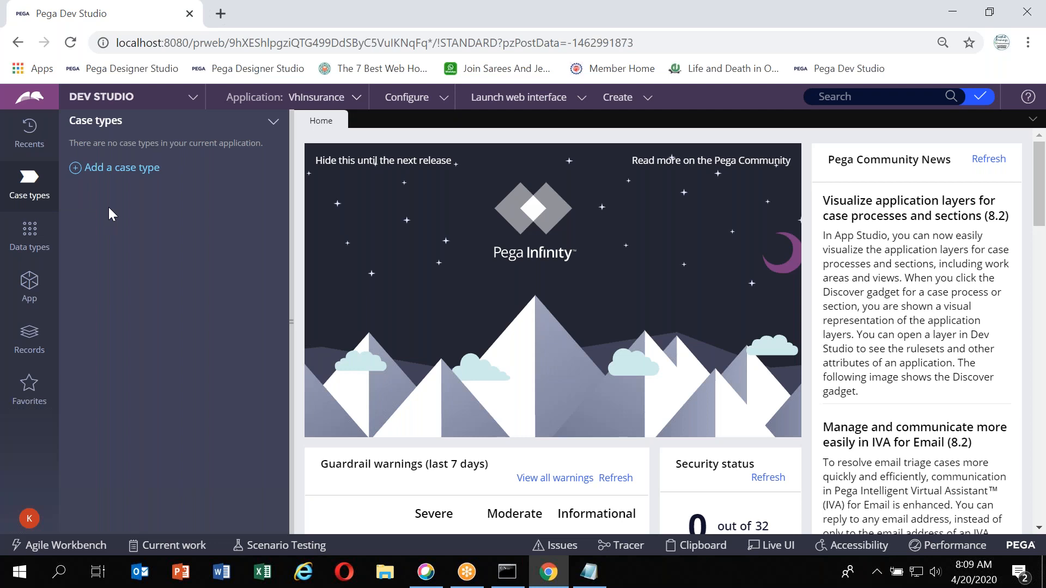
key(alt+Tab)
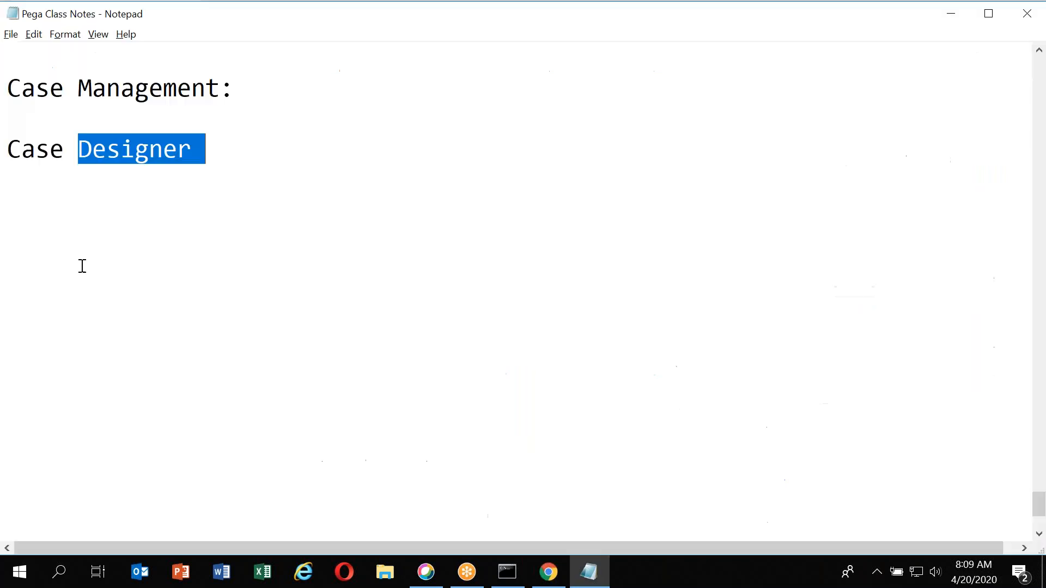
Add a "Leave Application:" line to the notes and switch back to Dev Studio
text(Lea)
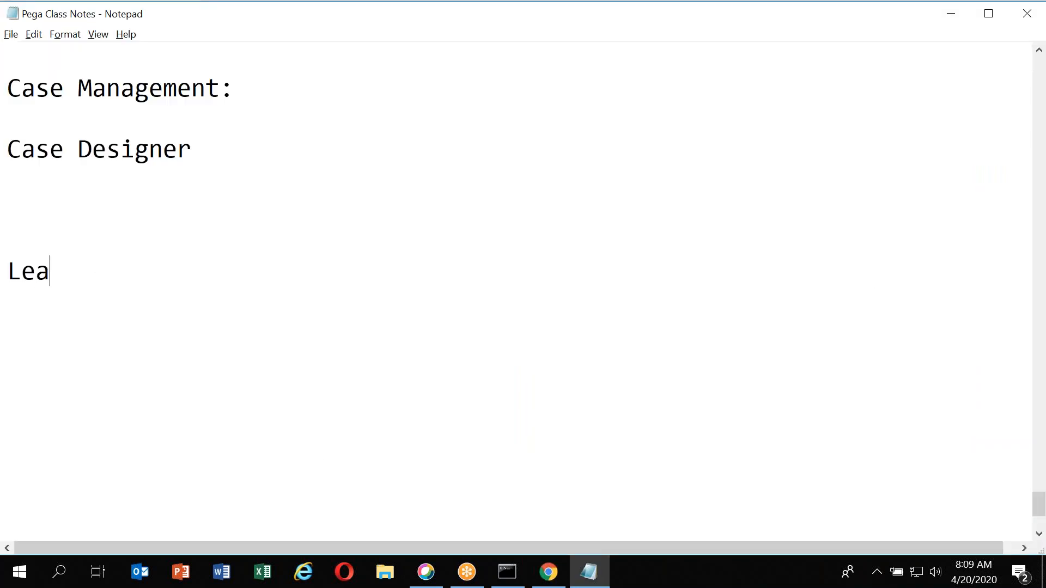
text(ve Application:)
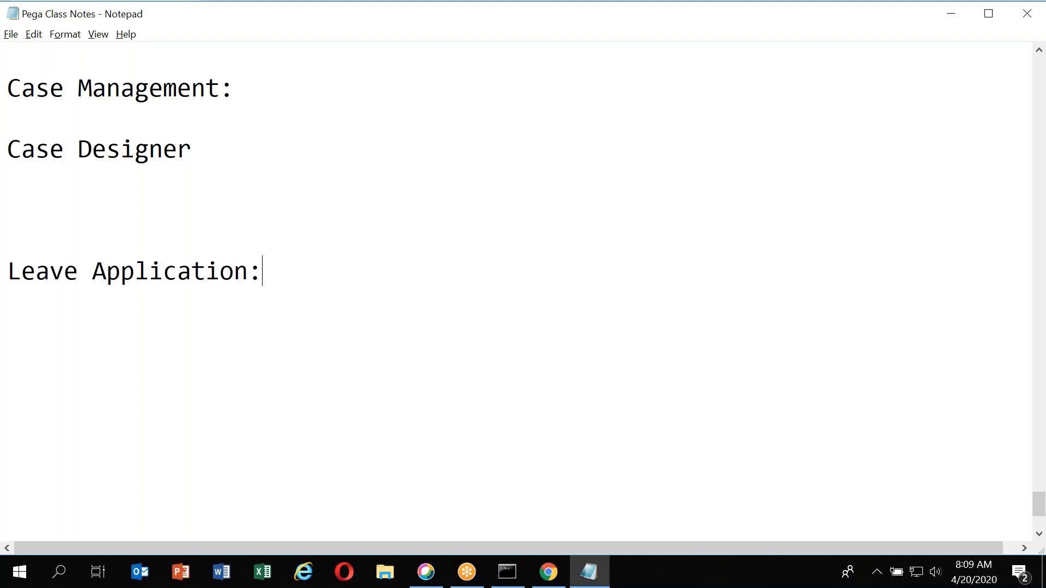
key(Return)
click(67, 292)
key(alt+Tab)
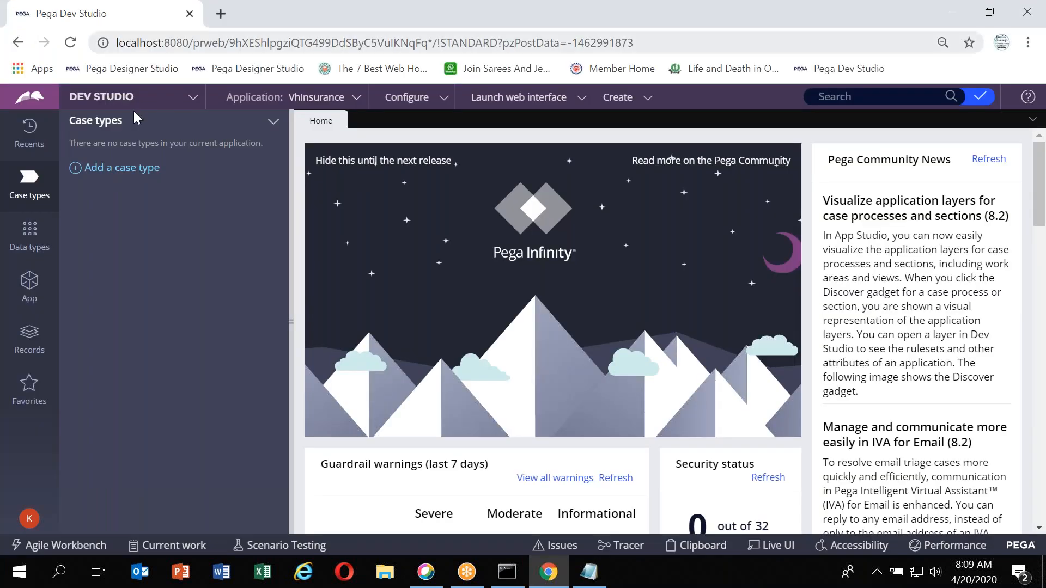
Start adding a new case type named Leave Application
click(112, 172)
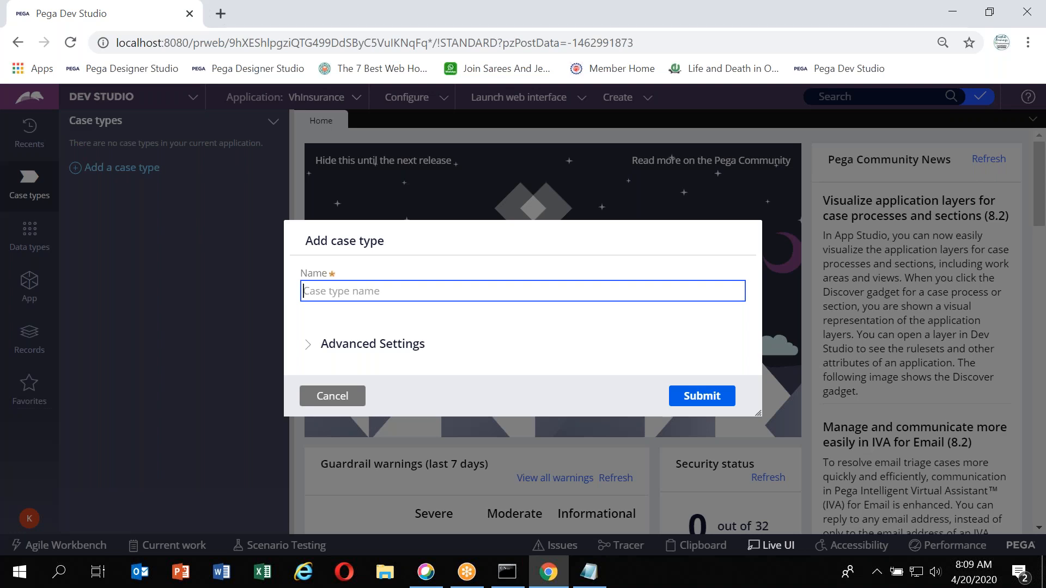
text(Leave Application)
key(Tab)
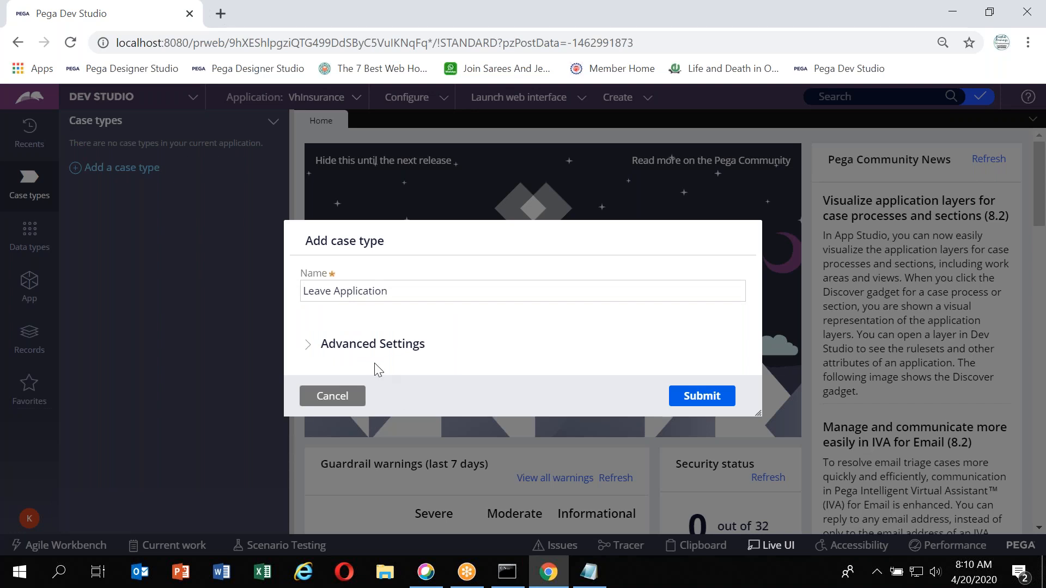
Expand Advanced Settings and review the derivation, branch and ruleset options before collapsing them
click(359, 351)
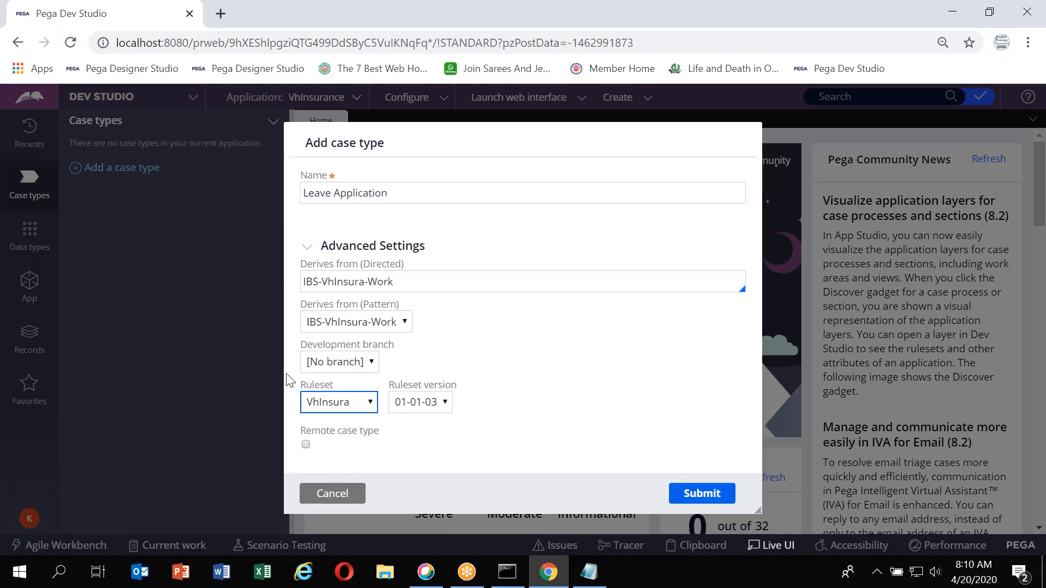
click(336, 280)
click(397, 315)
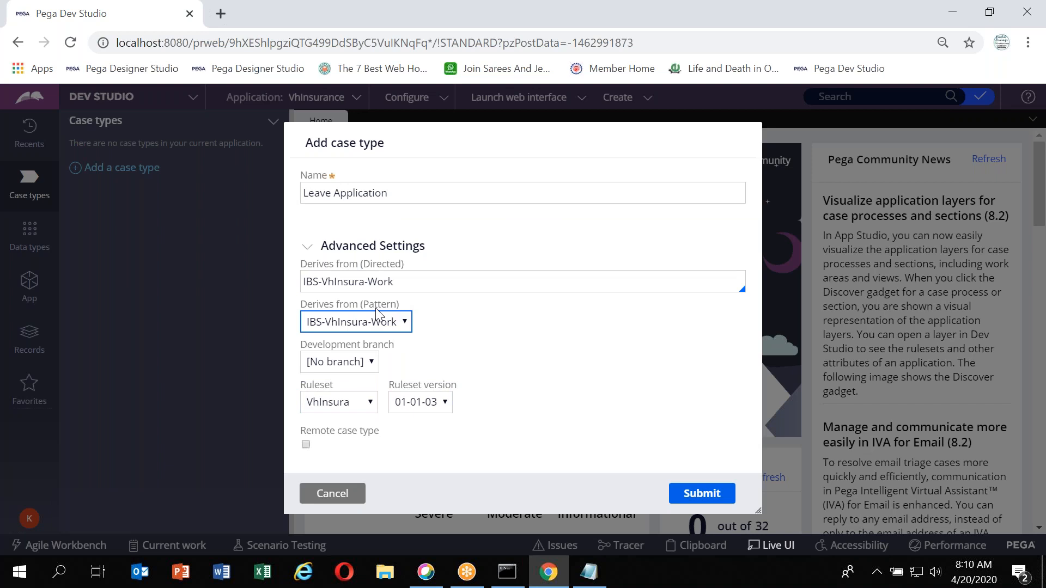
click(360, 280)
click(336, 362)
click(335, 327)
click(380, 283)
click(366, 329)
click(347, 362)
click(332, 407)
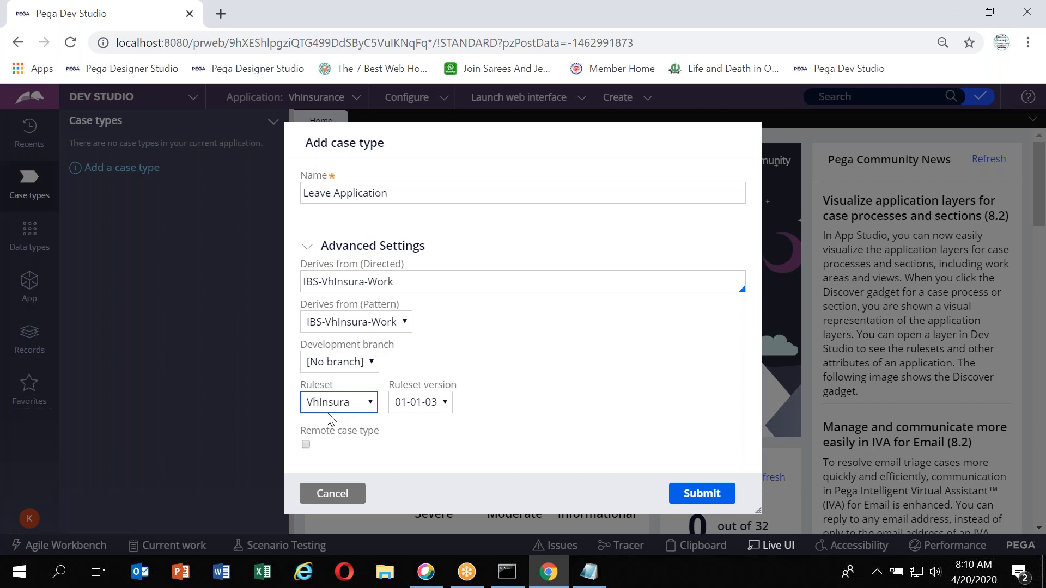
click(404, 423)
click(354, 362)
click(385, 313)
click(333, 283)
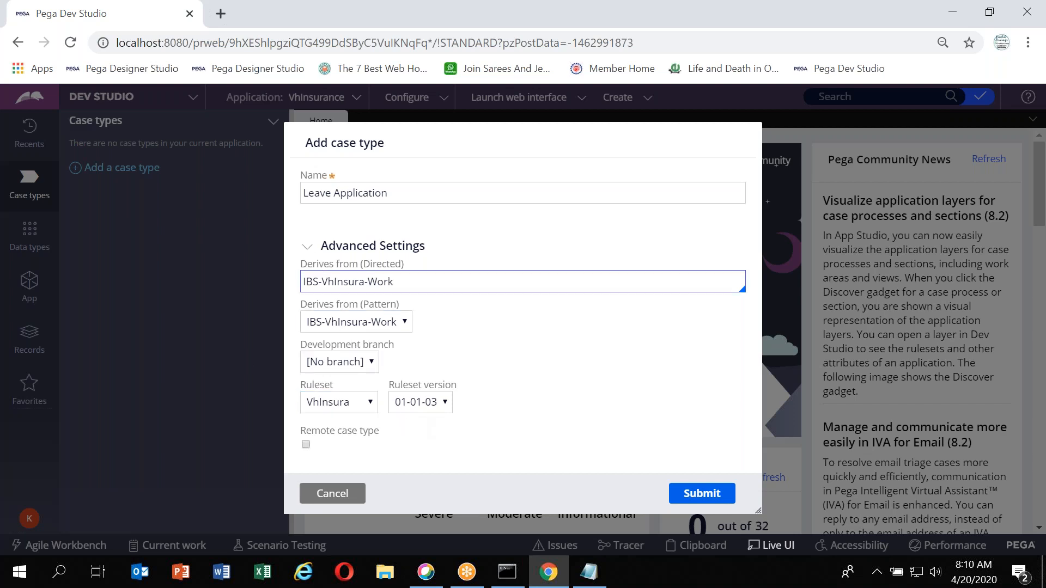
click(307, 245)
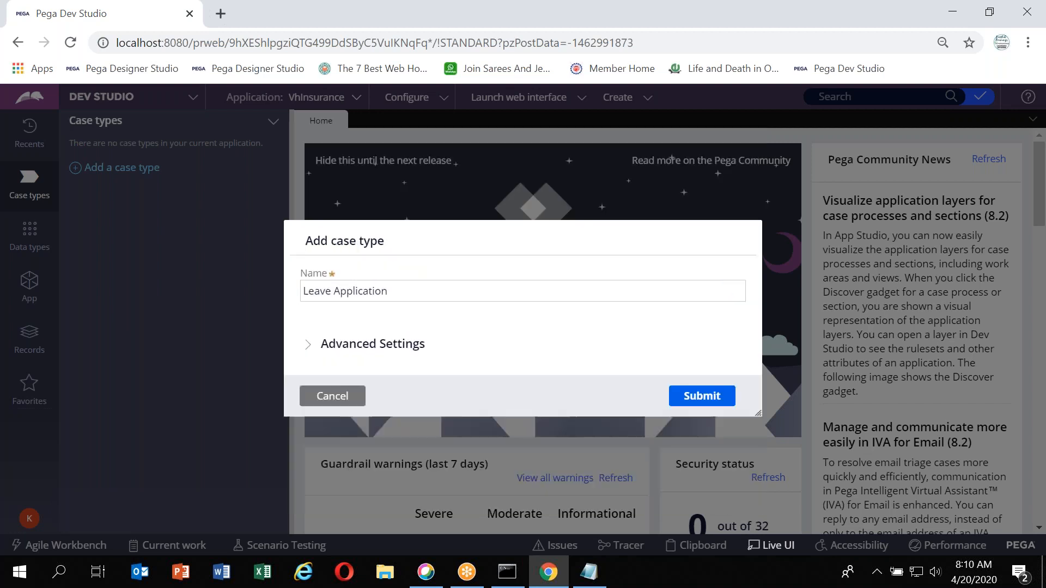
Submit the Leave Application case type
double_click(340, 292)
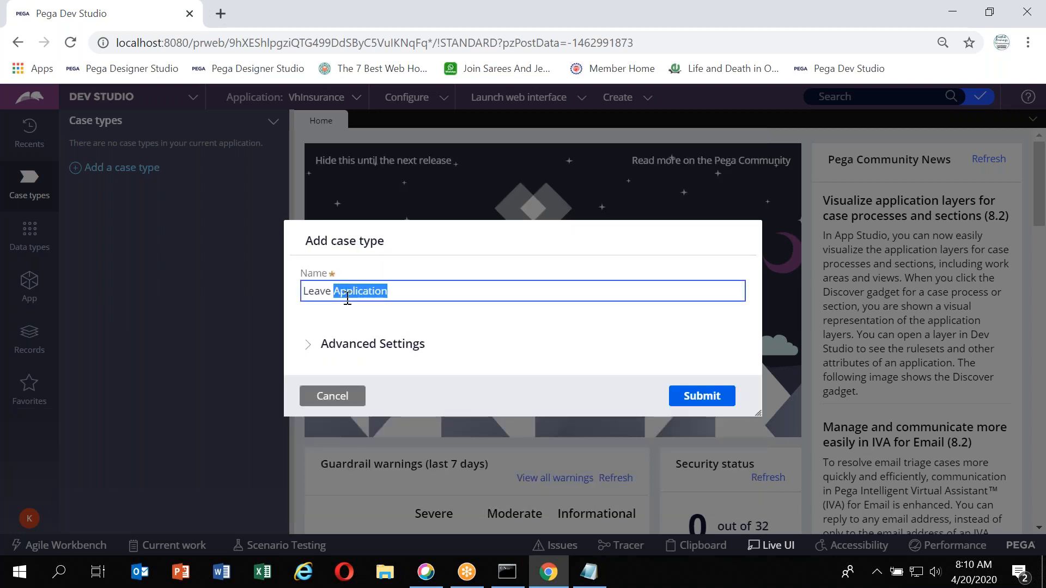
click(707, 399)
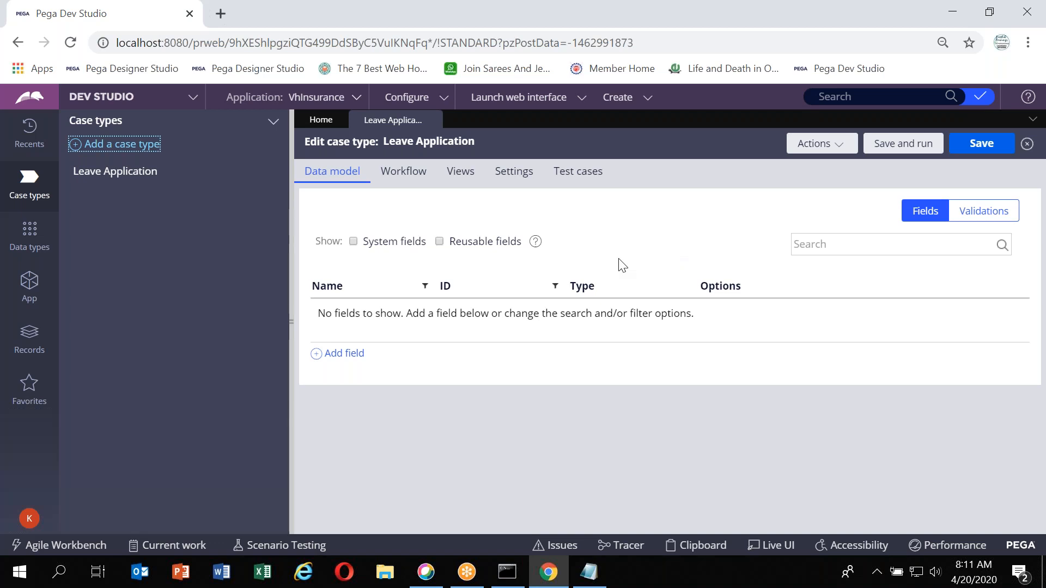
Add a text field named Leave Start Date to the case type's data model
click(119, 195)
click(417, 187)
click(350, 354)
text(Leave)
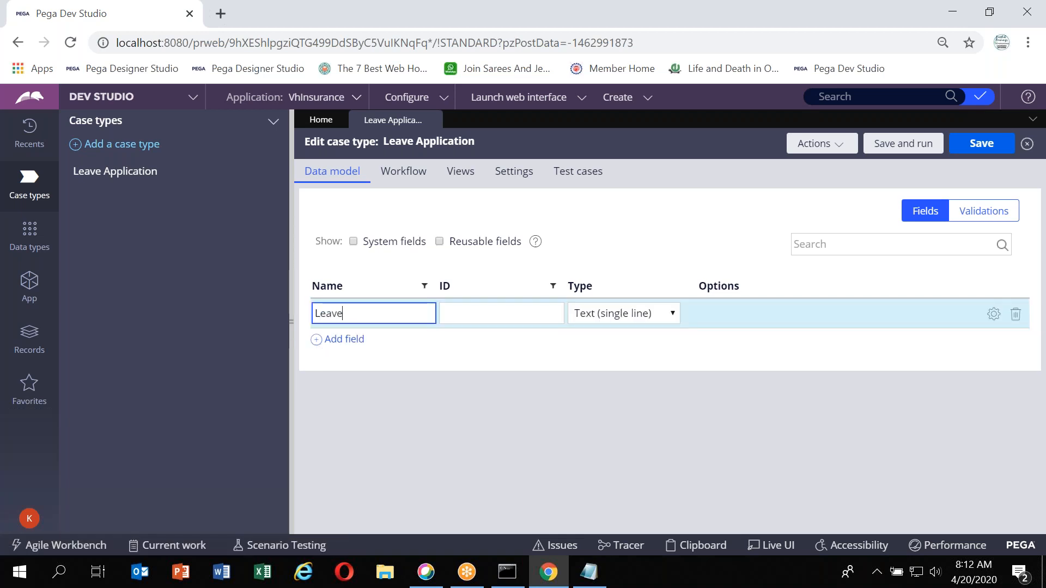
text( Start Date)
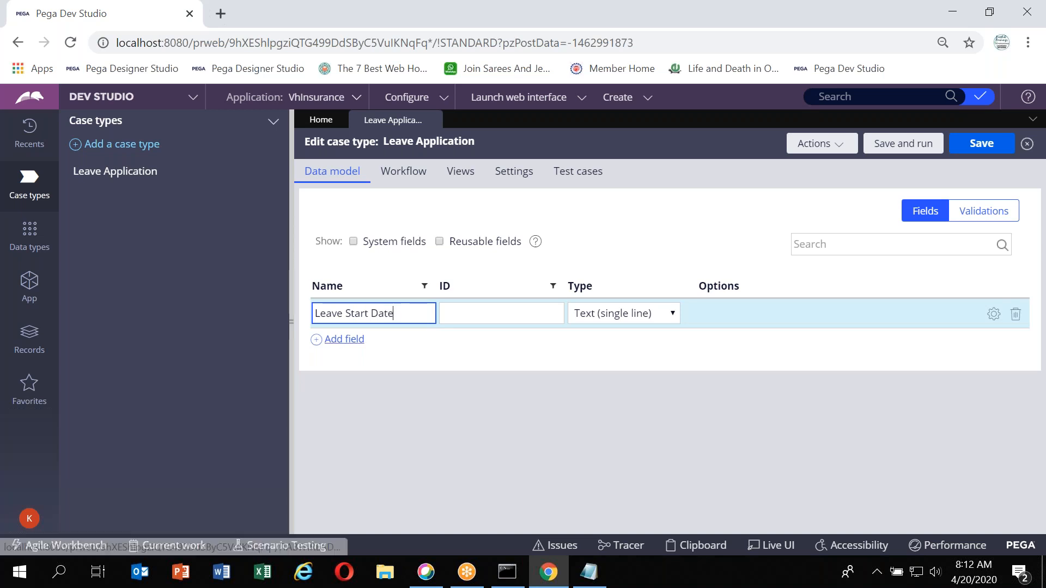
Add a Leave End Date field and set its type to Date only
click(344, 338)
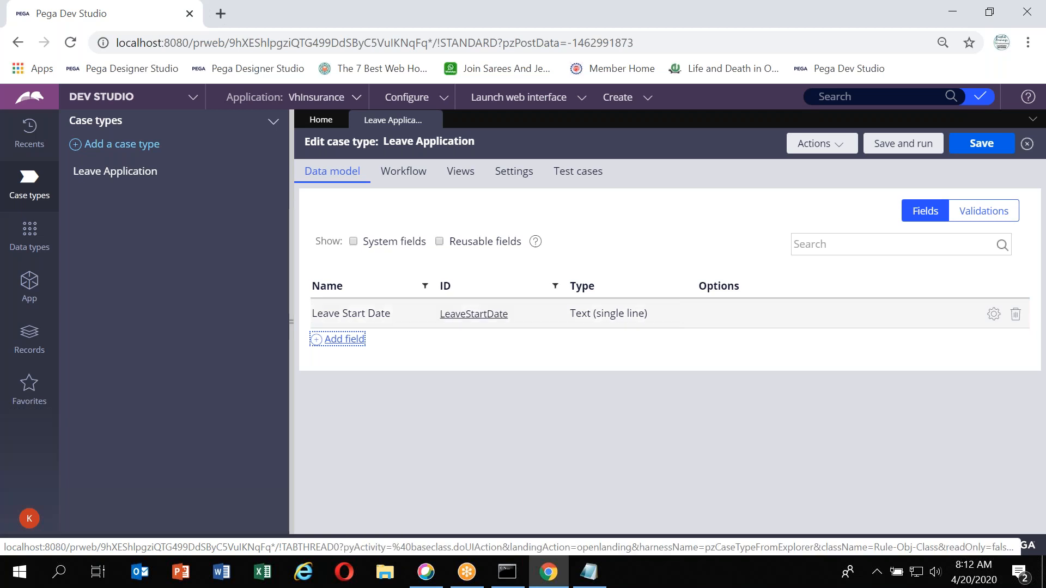
text(Leave End)
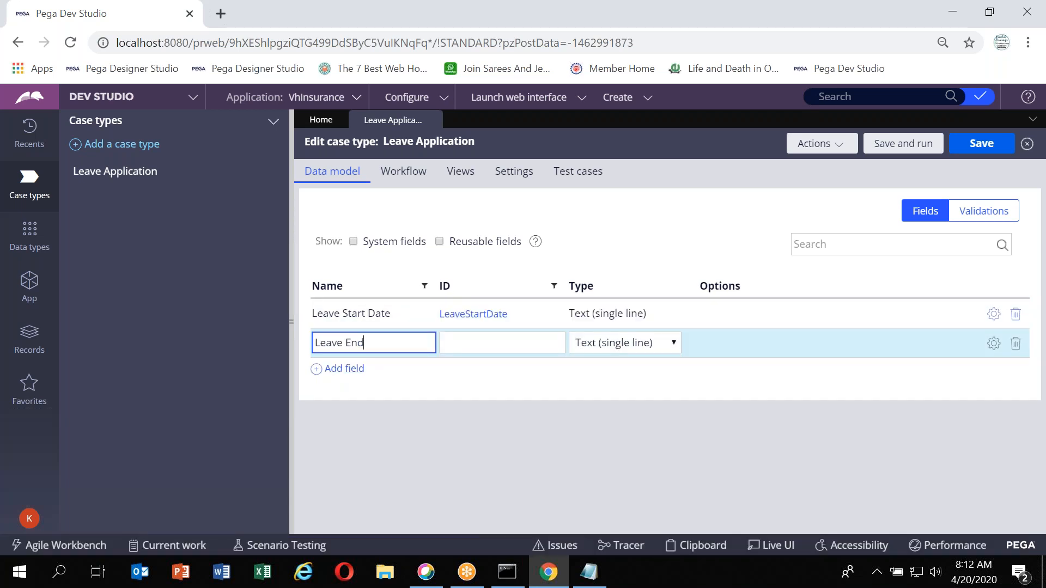
text( Date)
key(Tab)
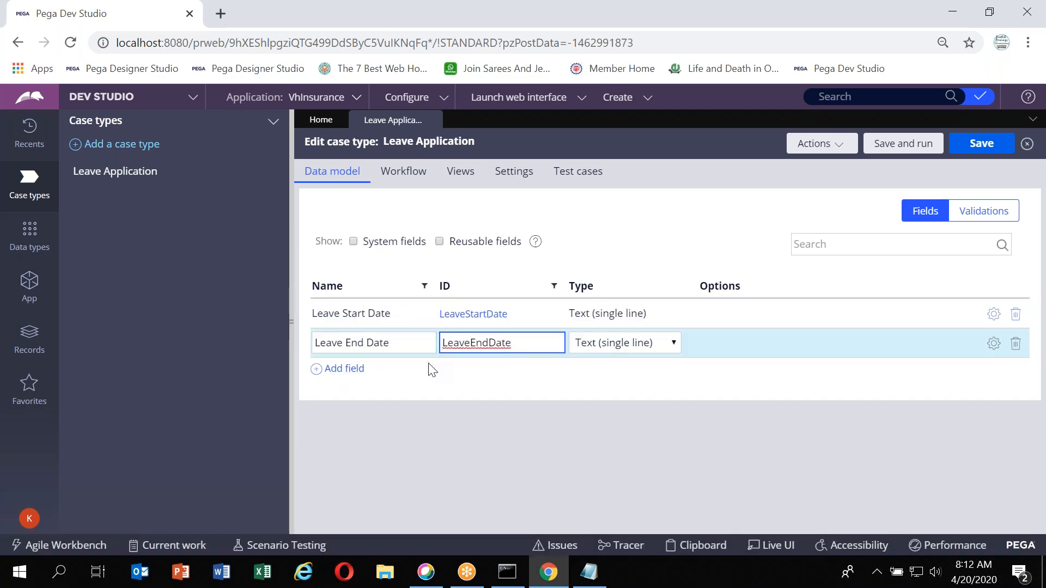
click(610, 342)
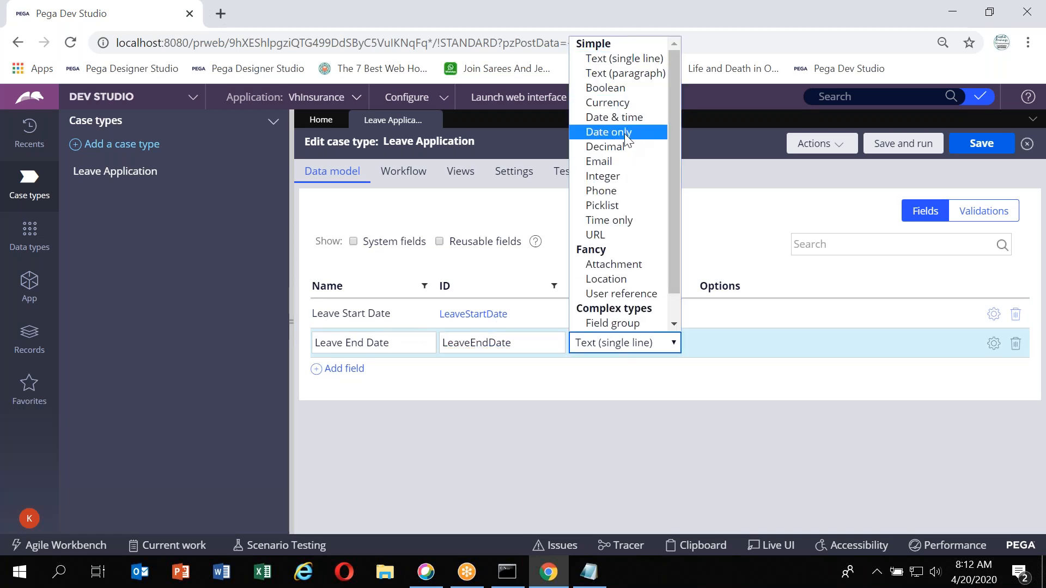
click(628, 140)
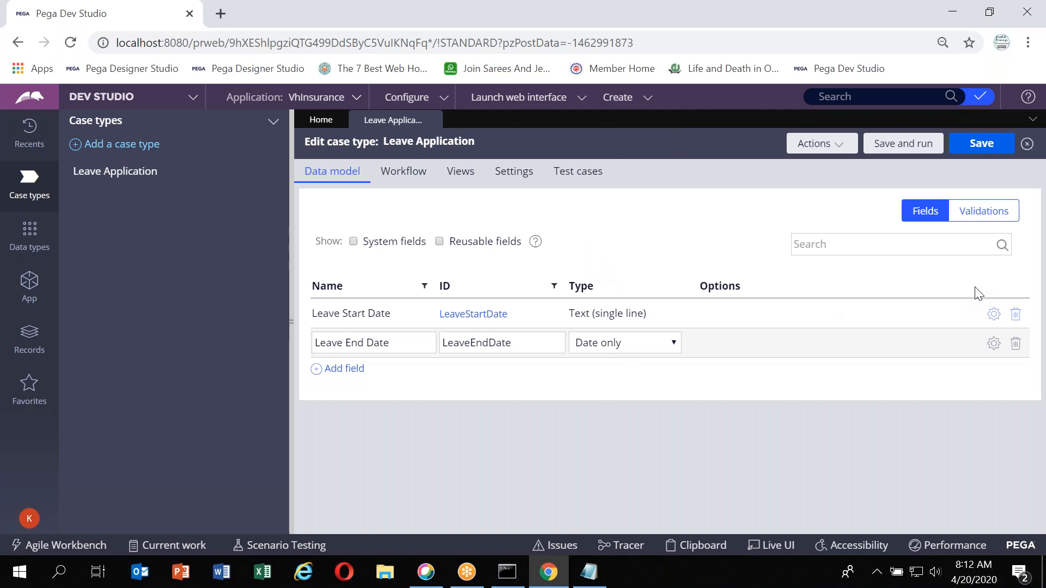
Delete the text Leave Start Date field and re-add Leave Start Date as a Date only field
click(1015, 316)
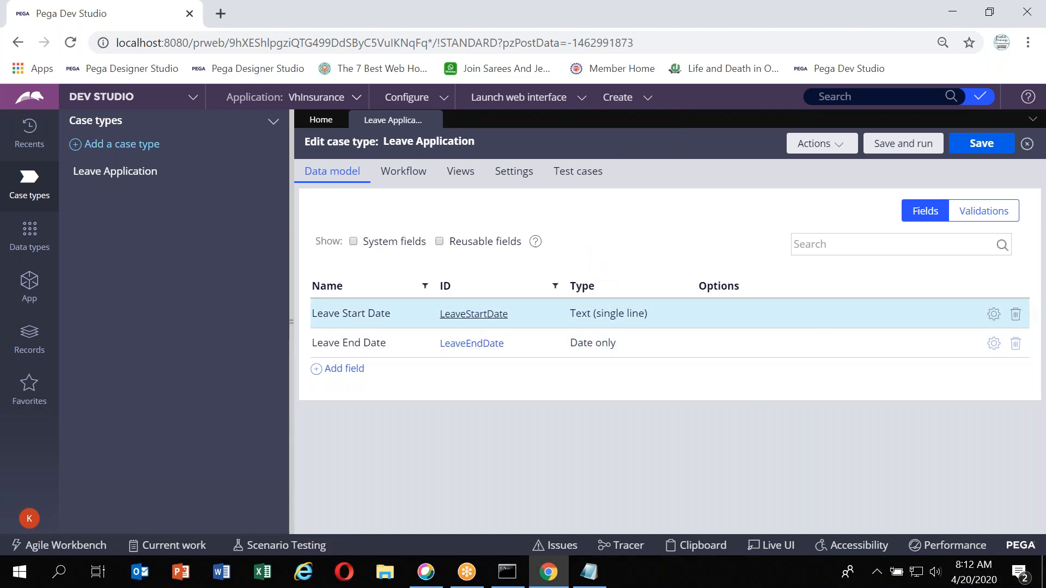
click(343, 341)
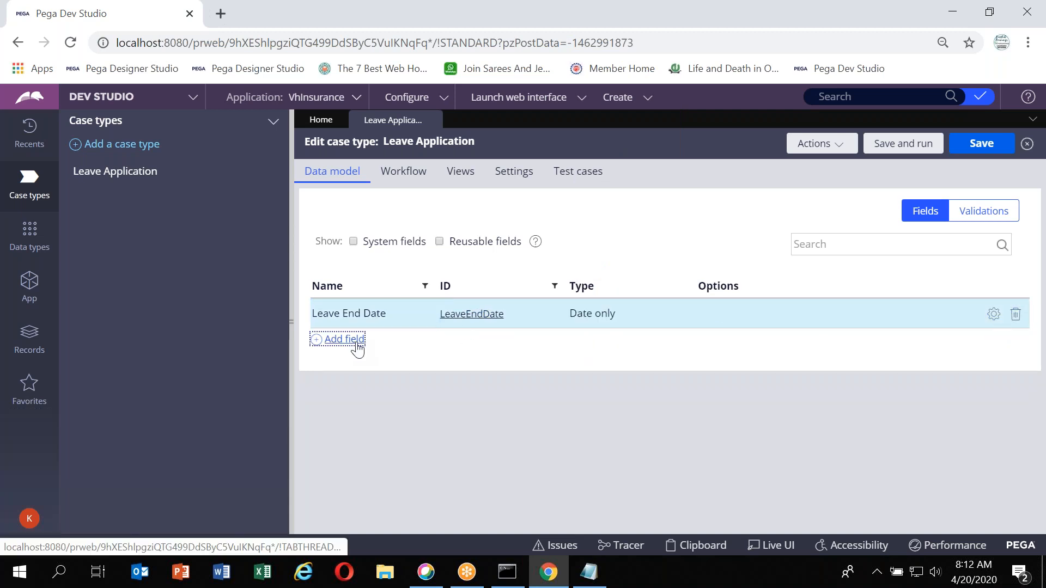
text(Leave )
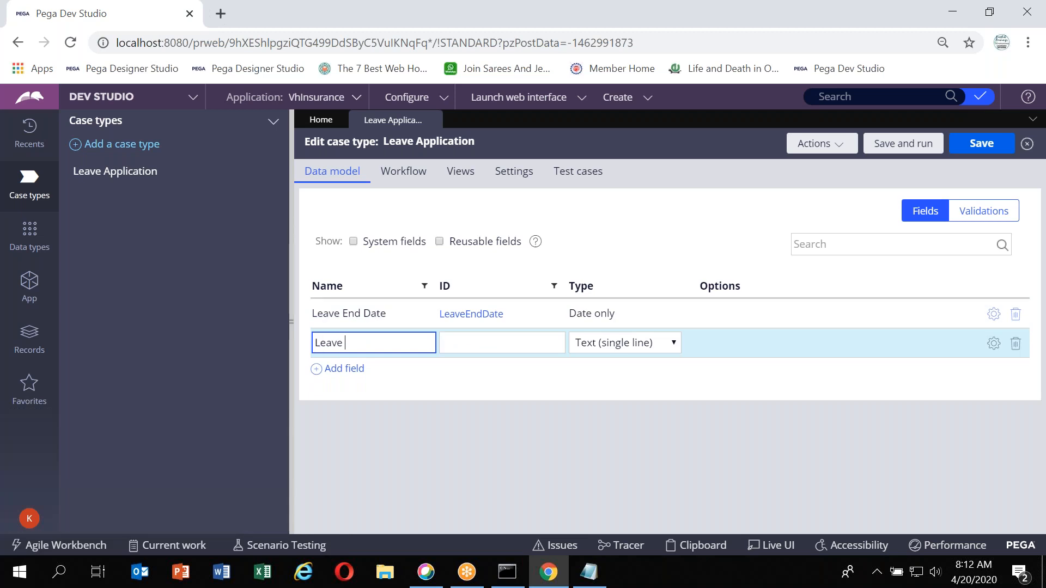
text(Start Date)
key(Tab)
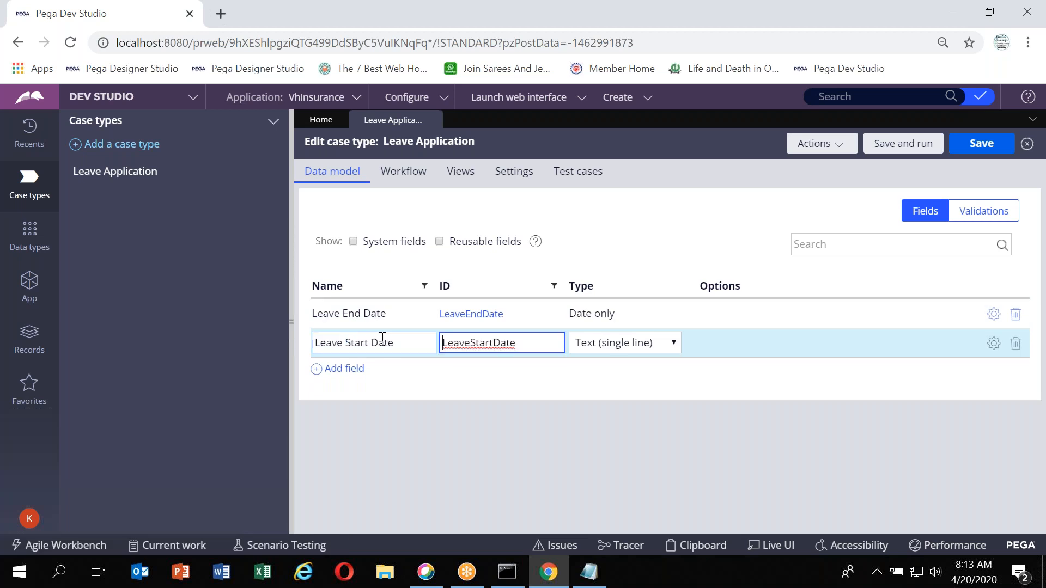
click(634, 344)
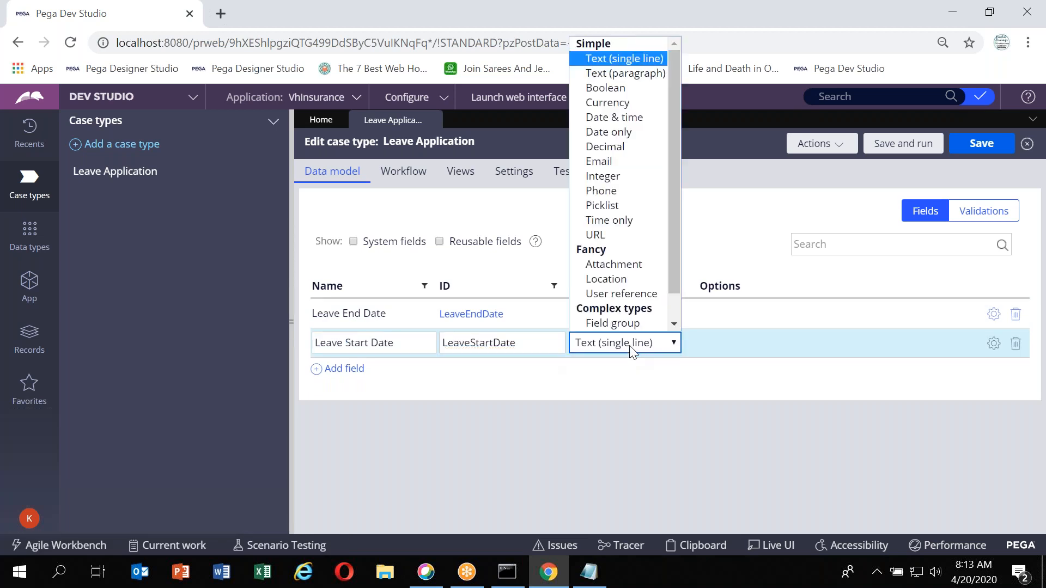
click(619, 132)
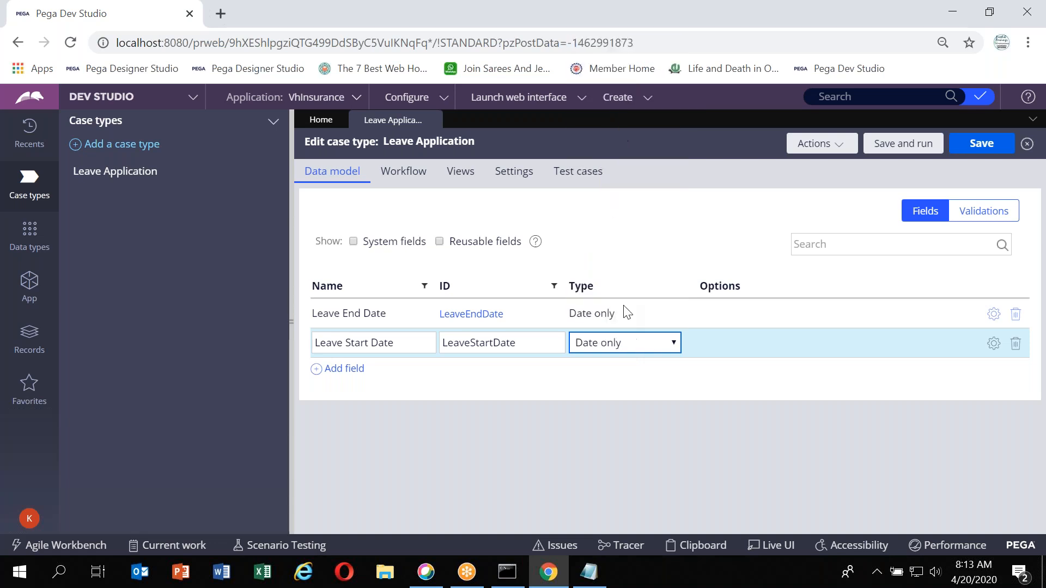
click(630, 386)
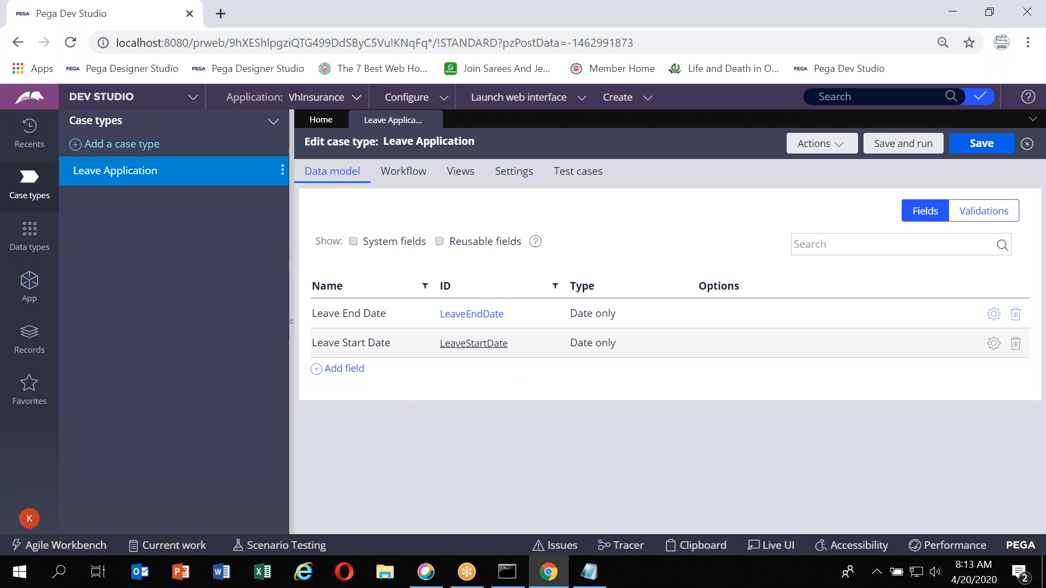
Open the Leave End Date property rule to inspect its ID, then return to the case type tab
click(459, 322)
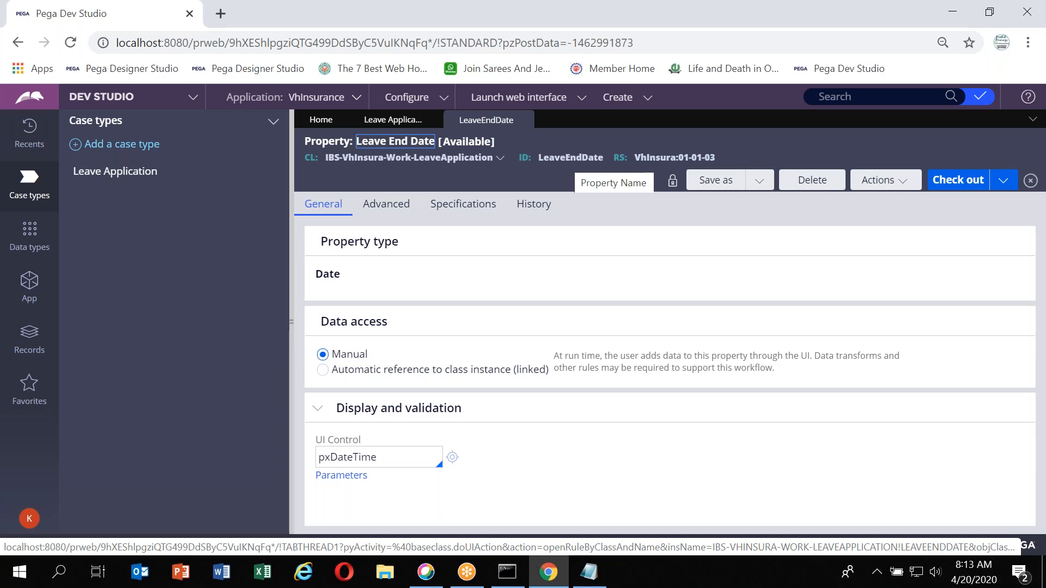
double_click(571, 157)
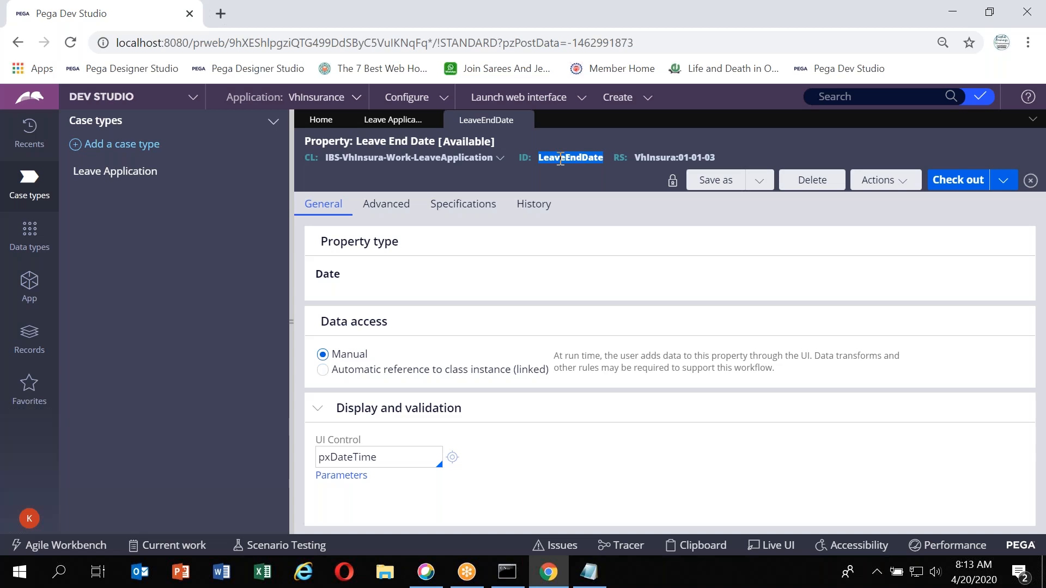
click(523, 120)
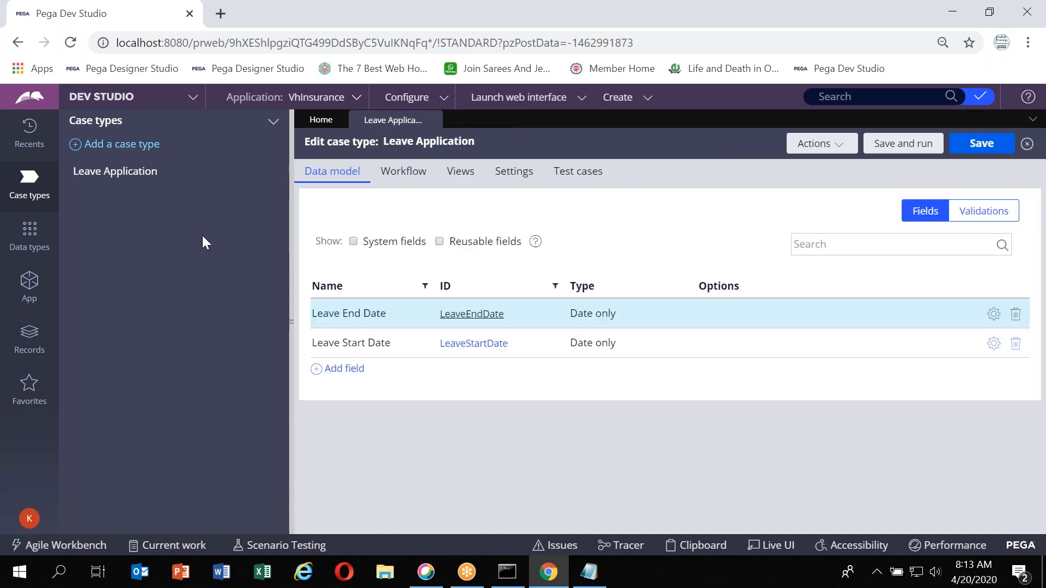
Browse the application's classes in App Explorer, then return to the case type and review its Workflow tab
click(29, 287)
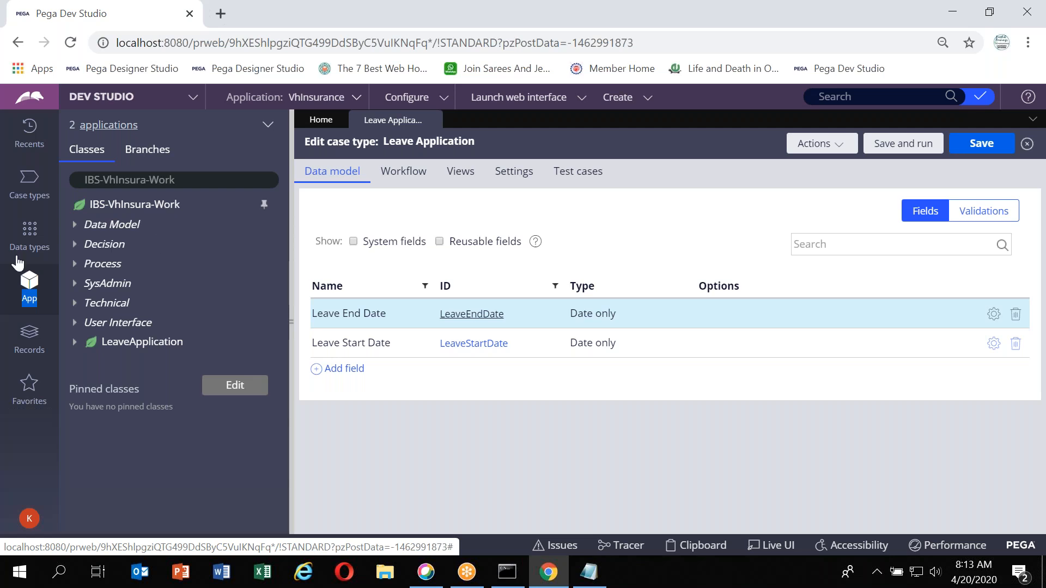
click(29, 184)
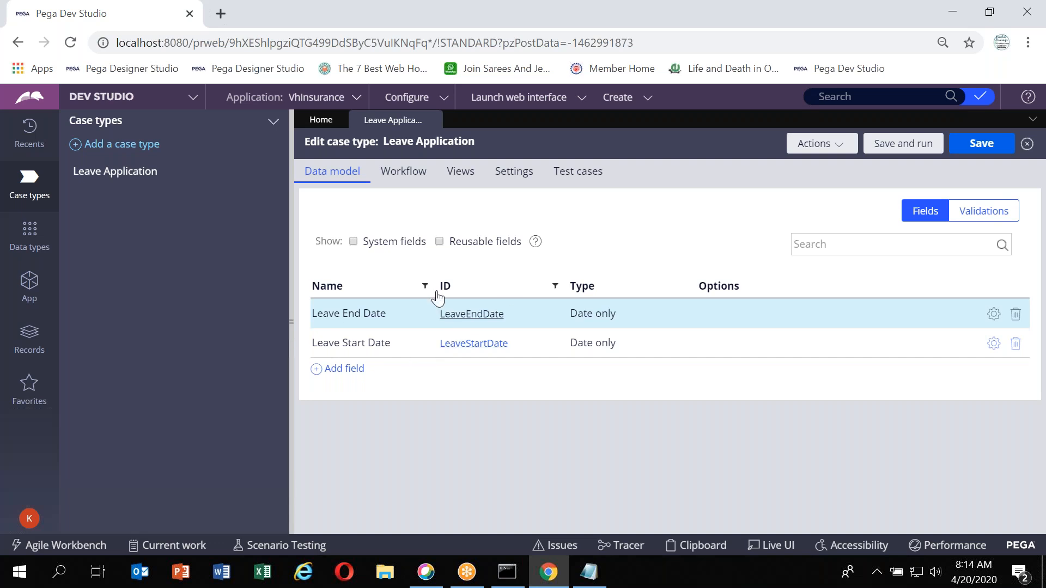
click(404, 182)
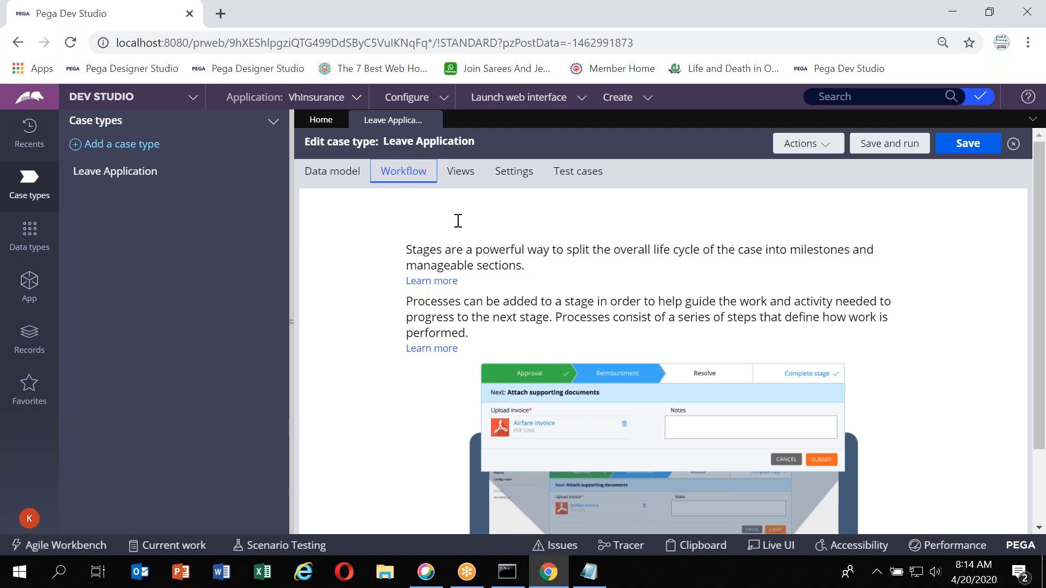
scroll(457, 221, down, 1)
scroll(473, 207, up, 1)
Examine the case type's Views and preview the fields of the Create view
click(464, 174)
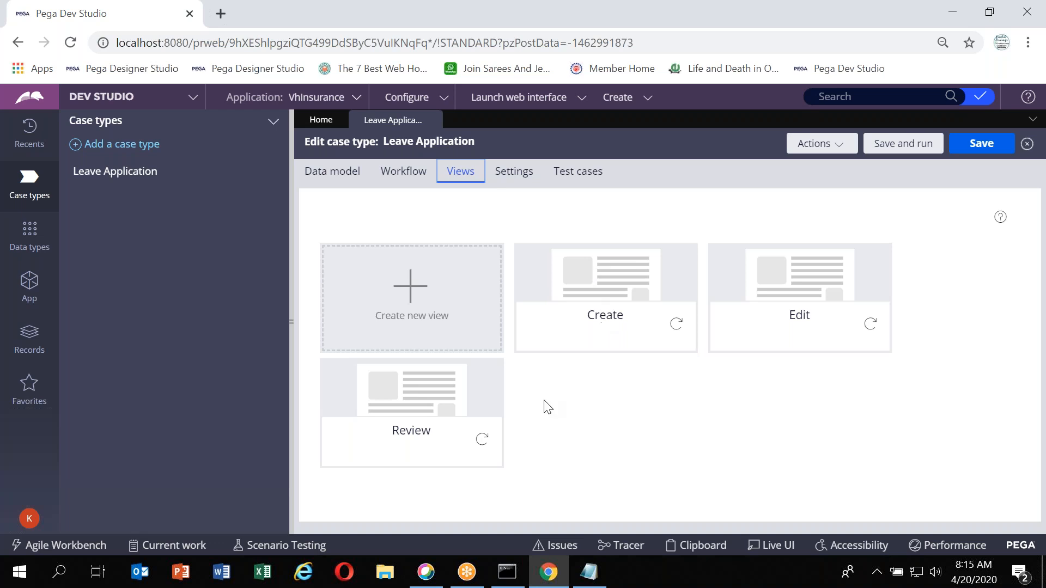
click(584, 338)
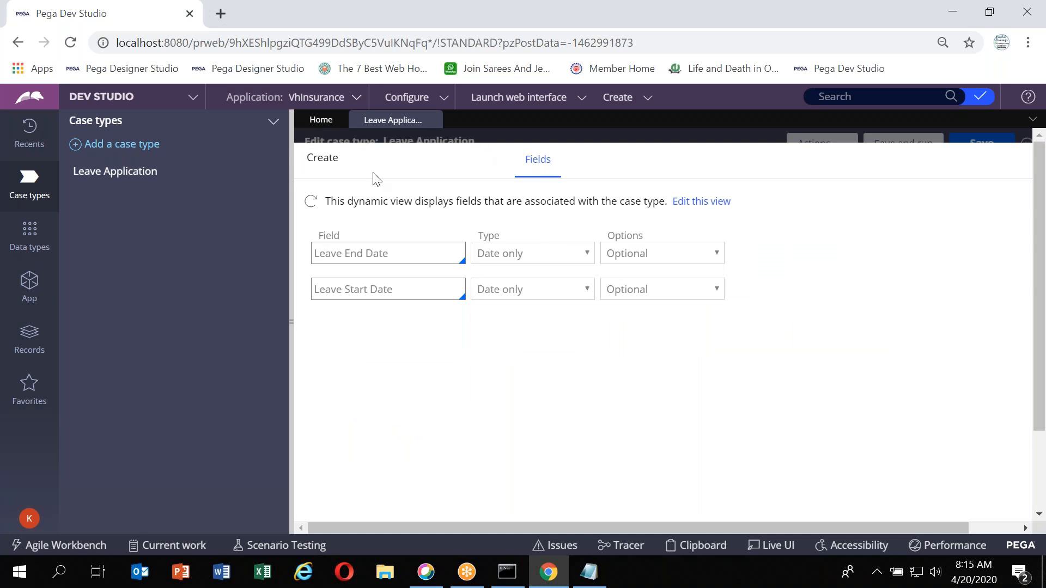
key(Escape)
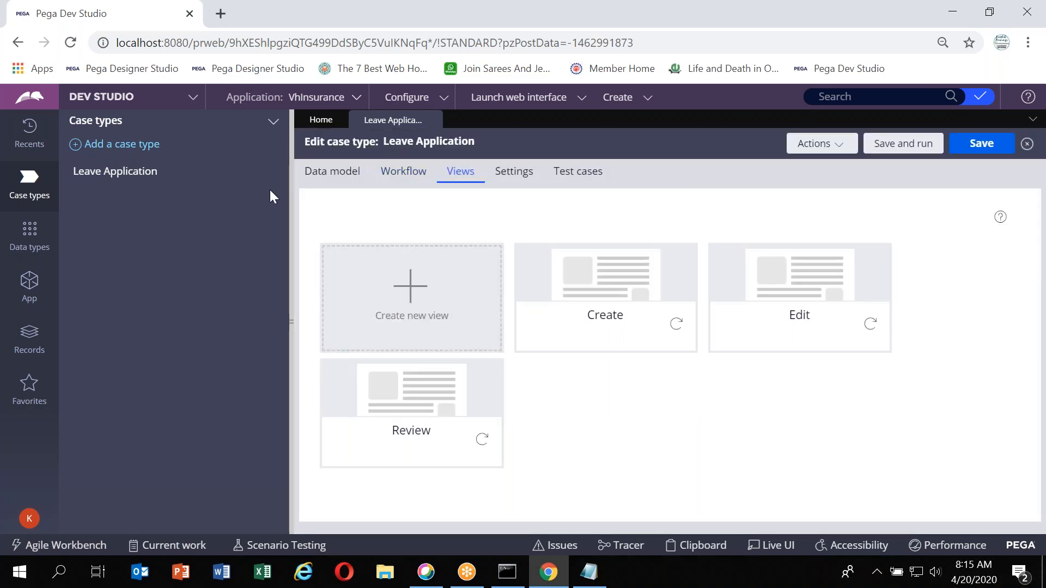
Review the case type's Settings, including Locking, Goal & deadline and General options
click(516, 174)
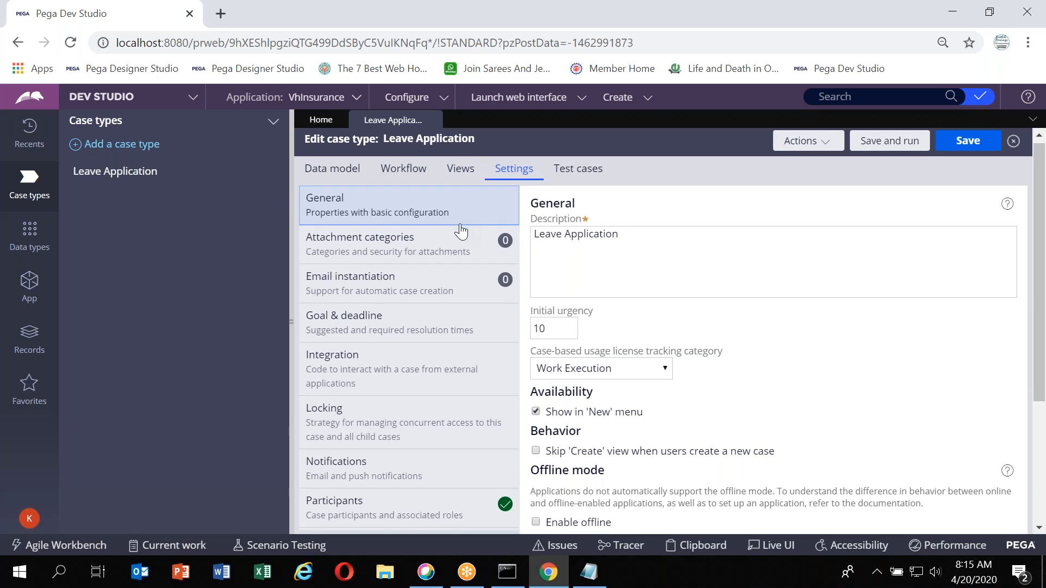
scroll(460, 232, down, 3)
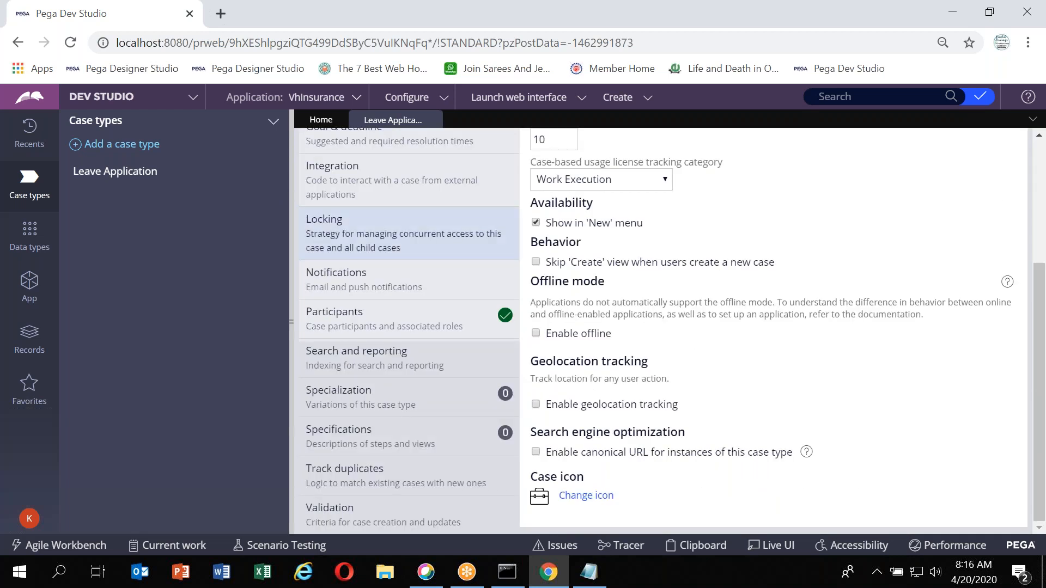
click(461, 231)
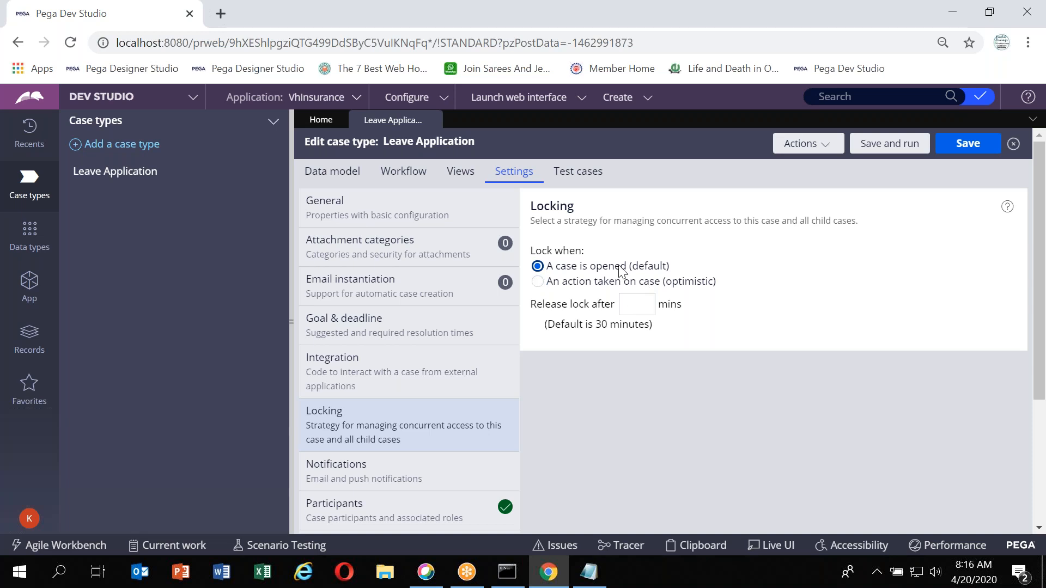
click(366, 331)
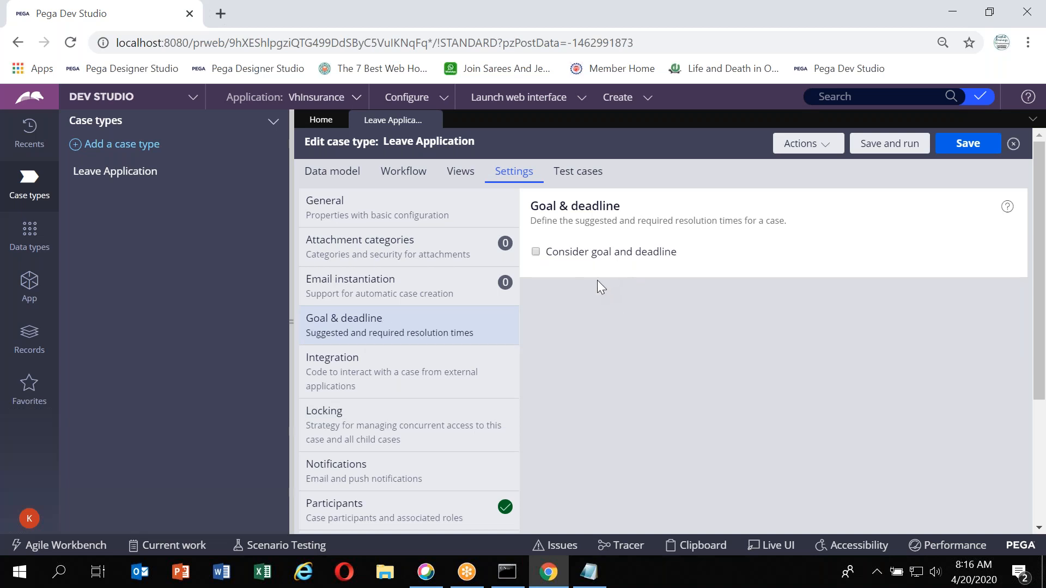
drag(585, 255, 563, 271)
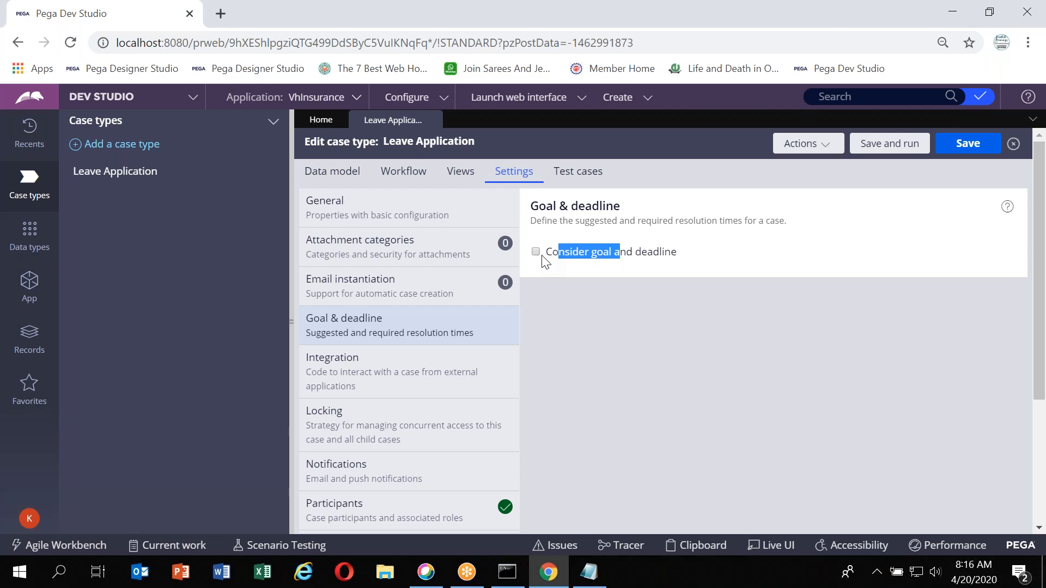
click(374, 215)
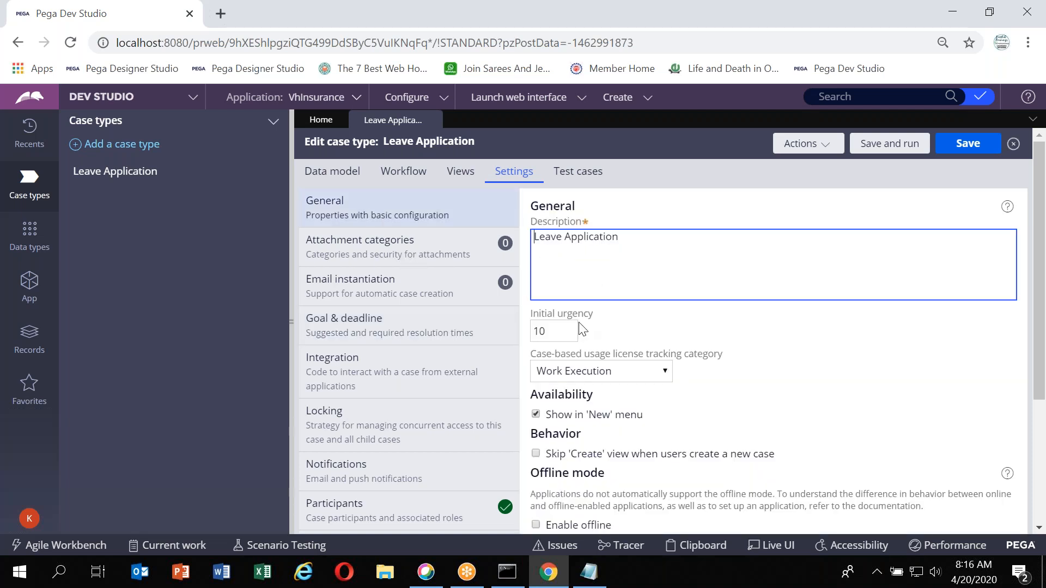
click(564, 328)
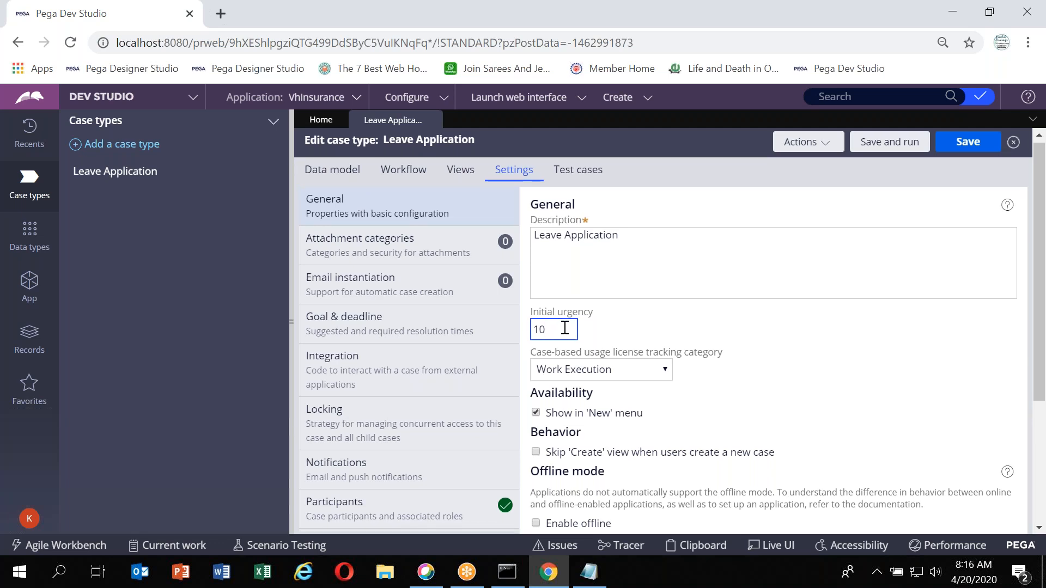
scroll(564, 322, down, 4)
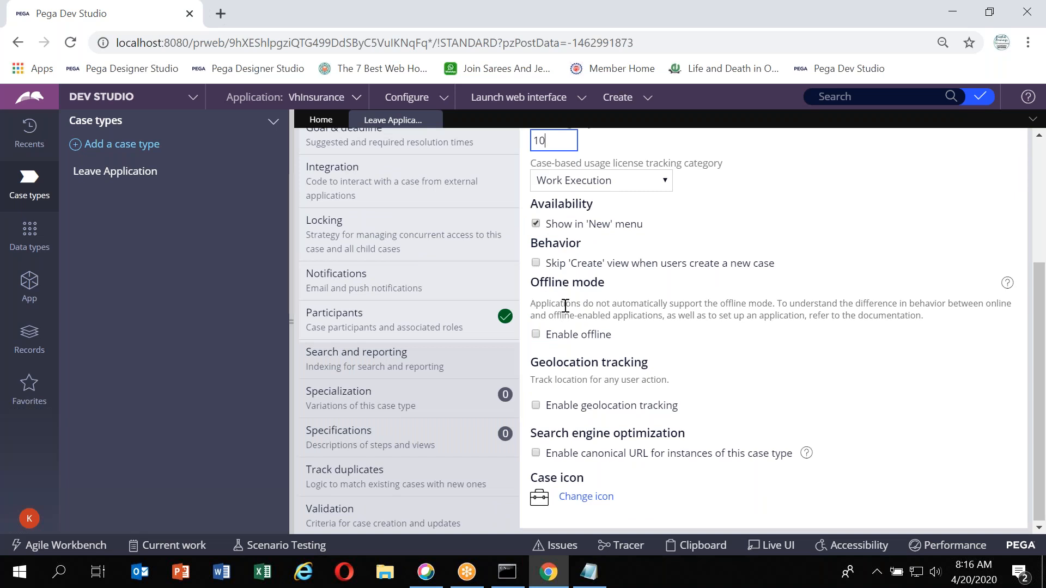
scroll(564, 306, up, 1)
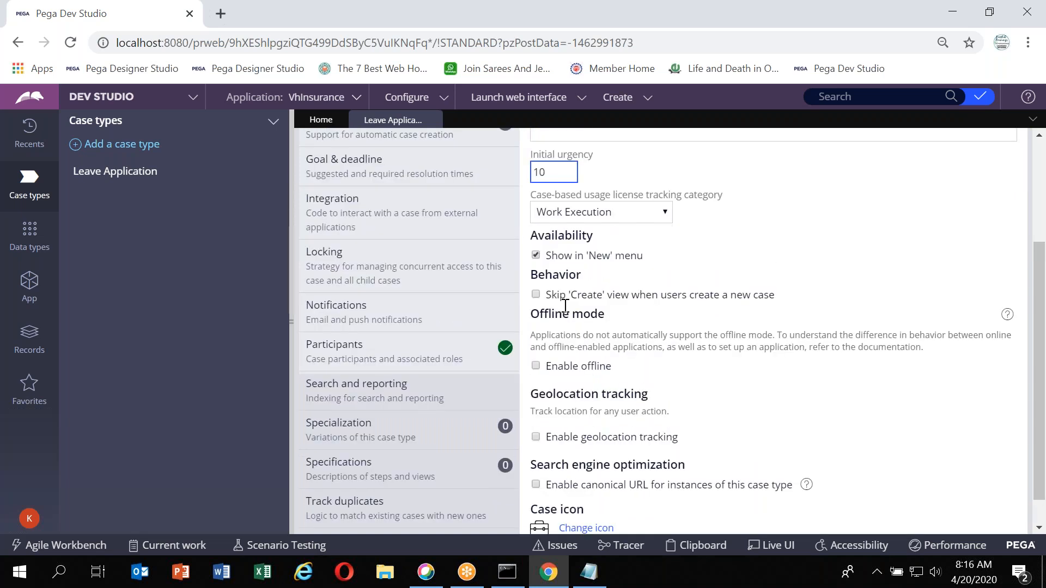
scroll(564, 306, down, 1)
scroll(559, 347, up, 1)
scroll(420, 350, down, 1)
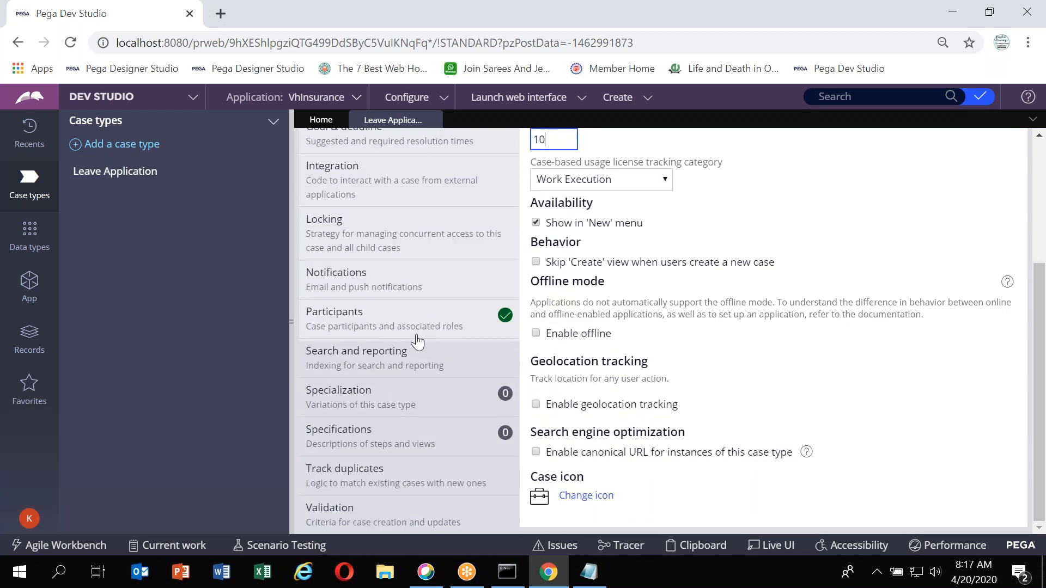
scroll(417, 342, up, 6)
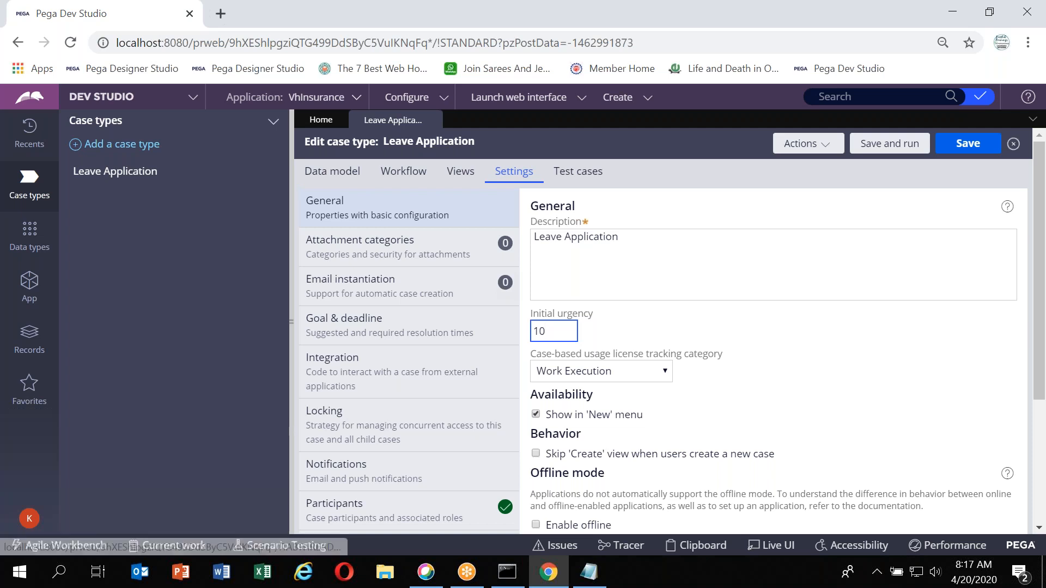
Review the case type's Test cases tab and read the stage description on the Workflow tab
click(597, 172)
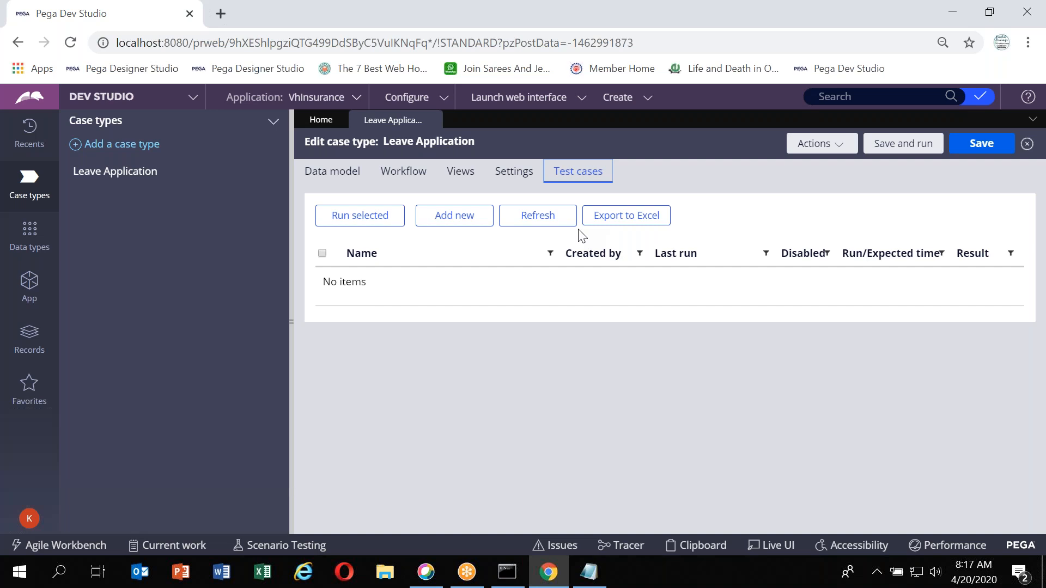
click(413, 174)
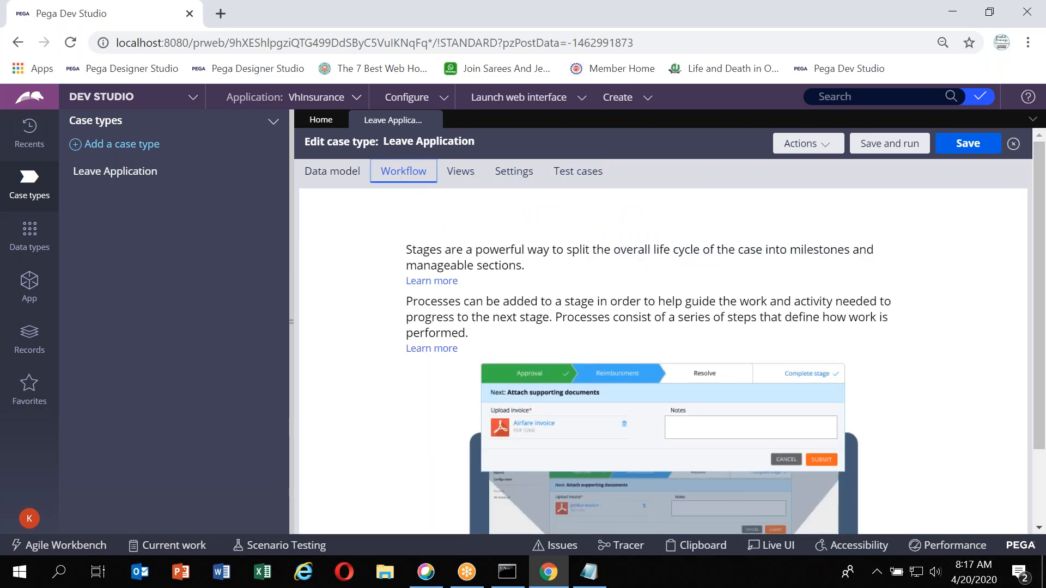
click(776, 20)
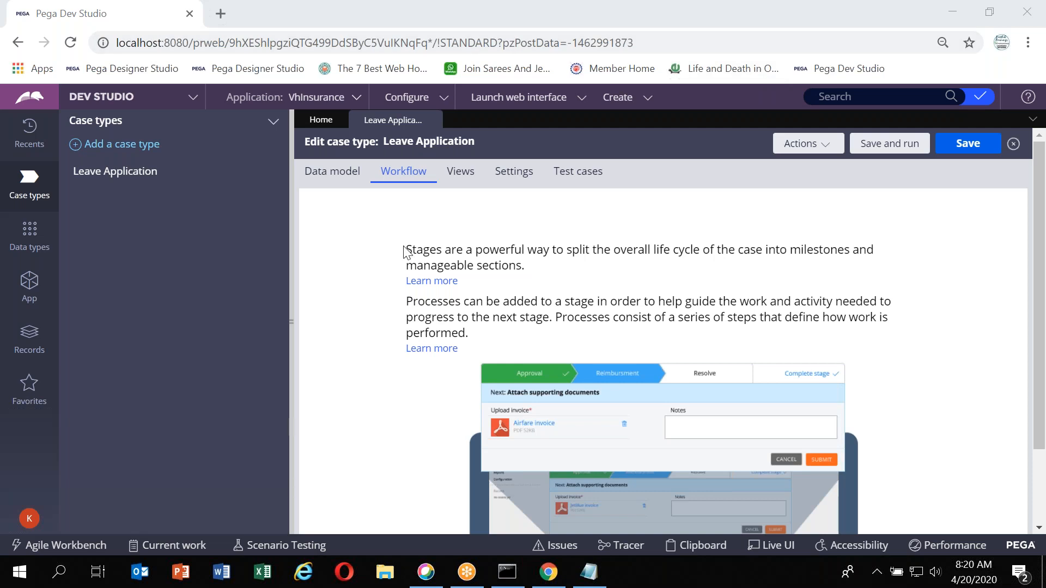
drag(410, 246, 523, 264)
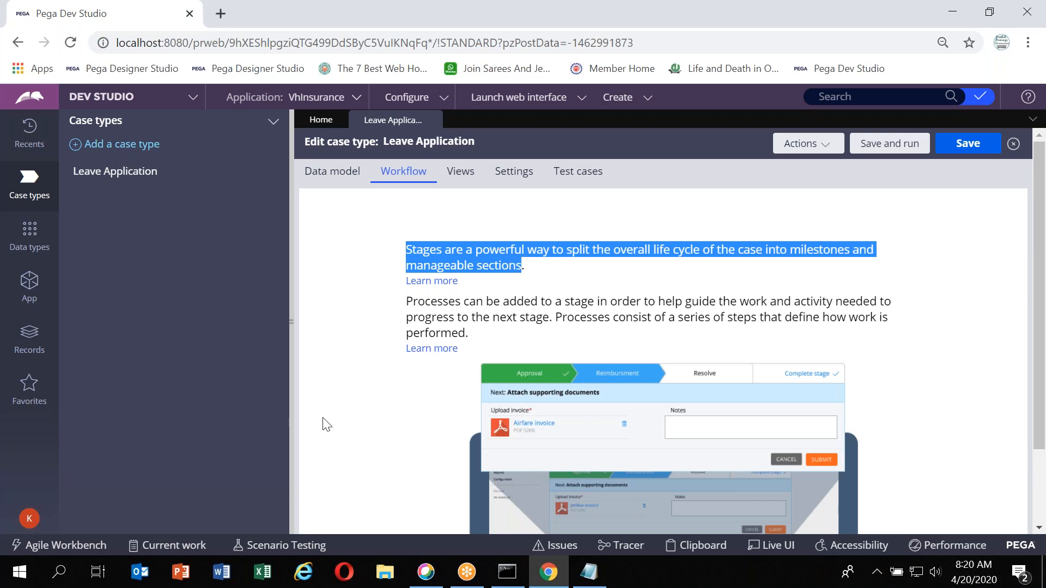
Switch to Notepad and list the stages Apply for Leave, Manager Approval, HR Processing and Finance Processing under Leave Application
click(577, 572)
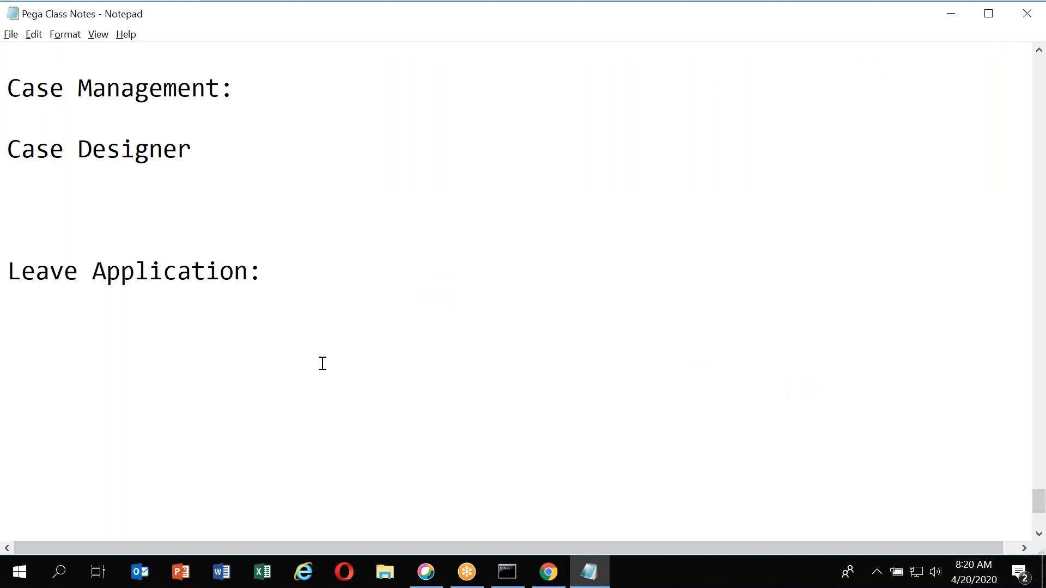
click(126, 360)
key(Up)
text(1.)
text(Apply for Leave)
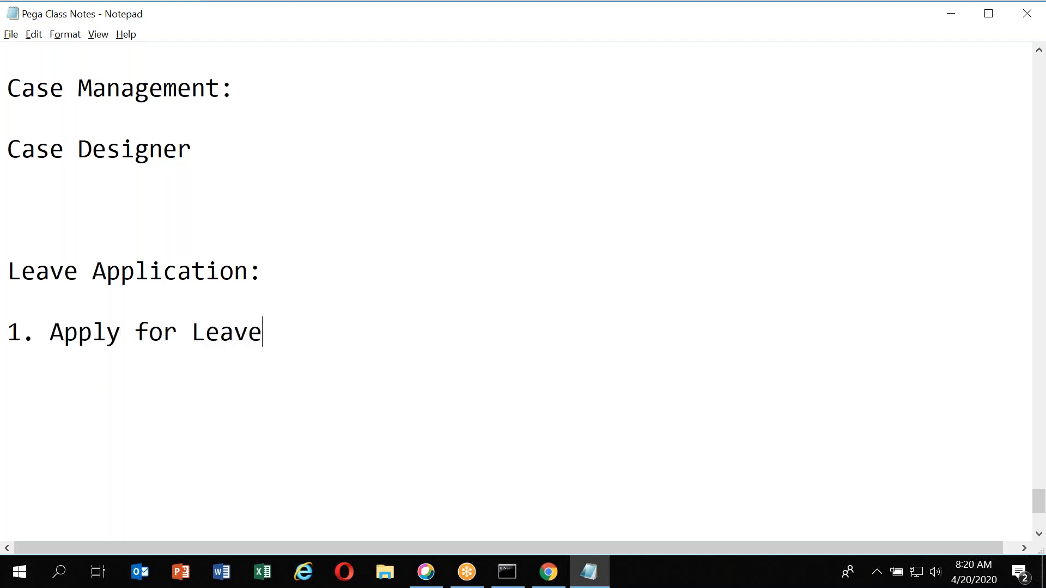
key(Return)
text(2. Manag)
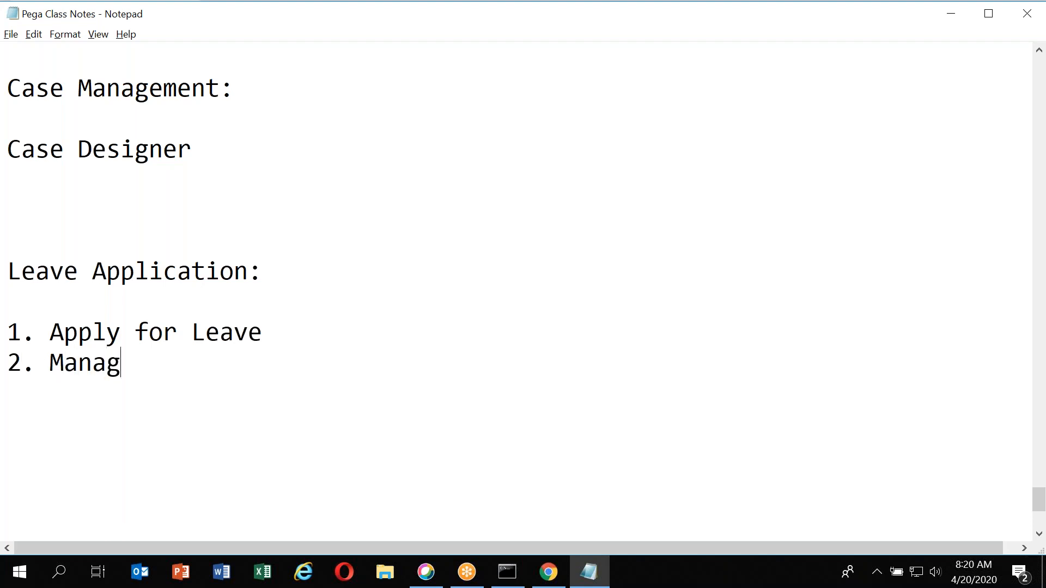
text(er Approval)
key(Return)
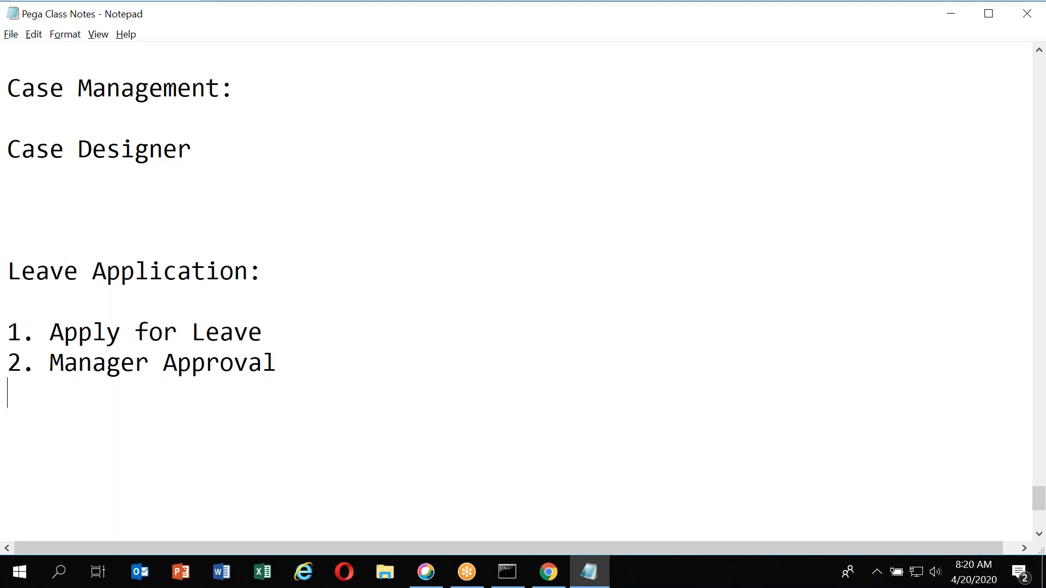
text(3. HR Processing)
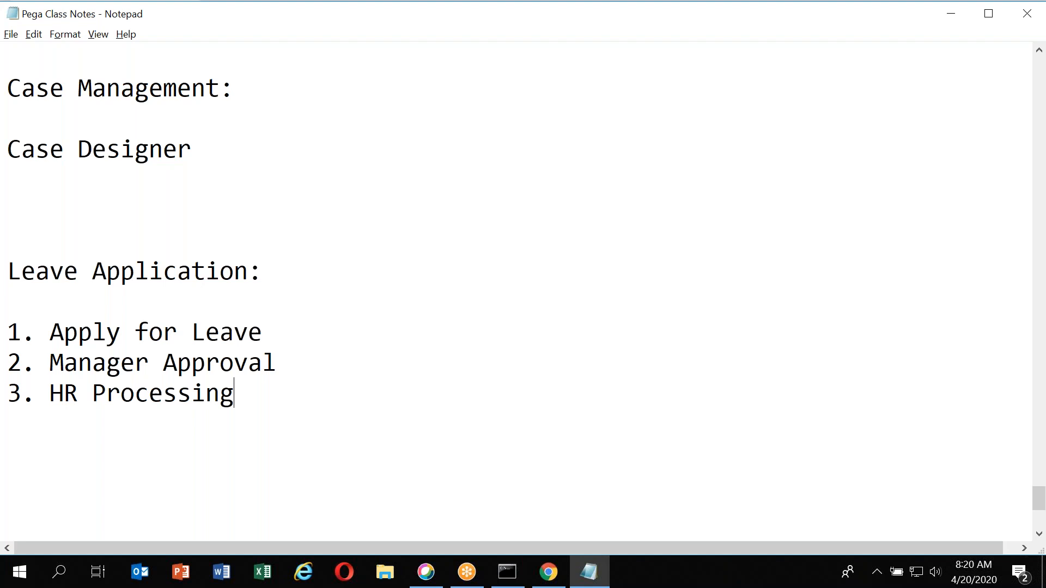
key(Return)
text(4. Finance Processing)
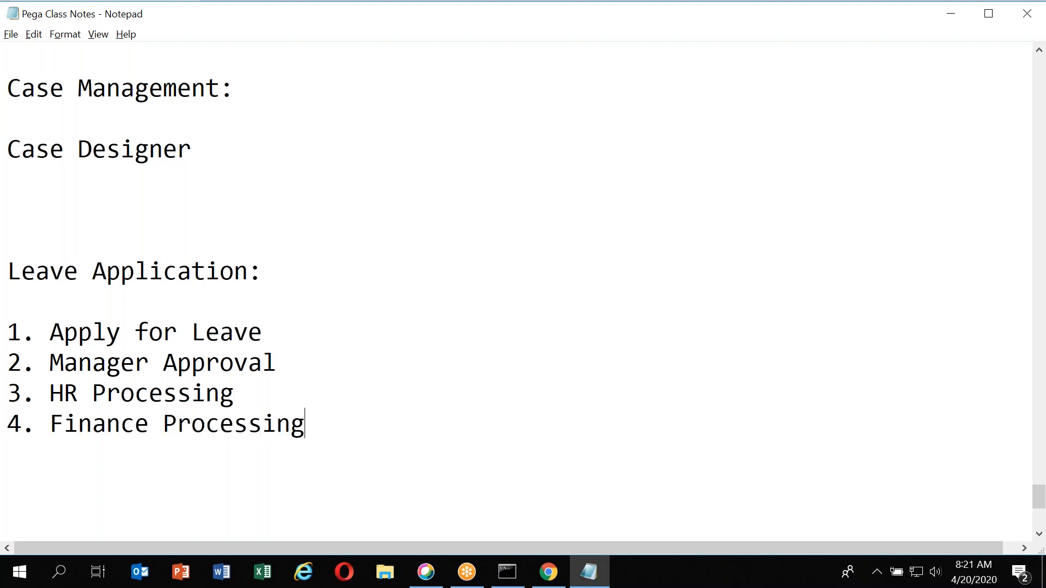
key(Return)
Add notes "1. Change in the ownership" and "2. Change in the Status" below the stage list
key(Return)
text(1. Change in the )
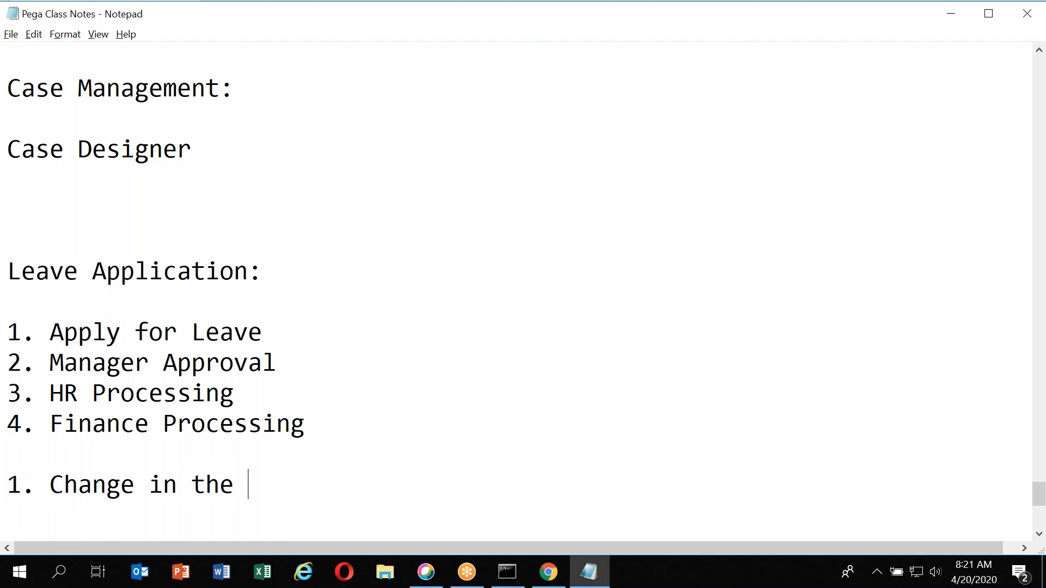
text(ownership)
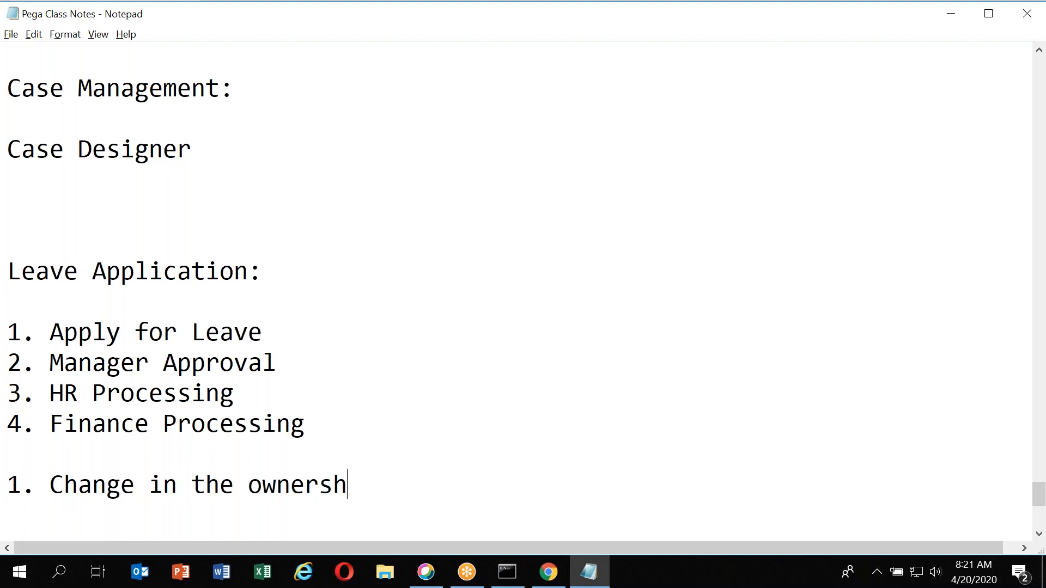
key(Return)
key(Return)
text(2. Change )
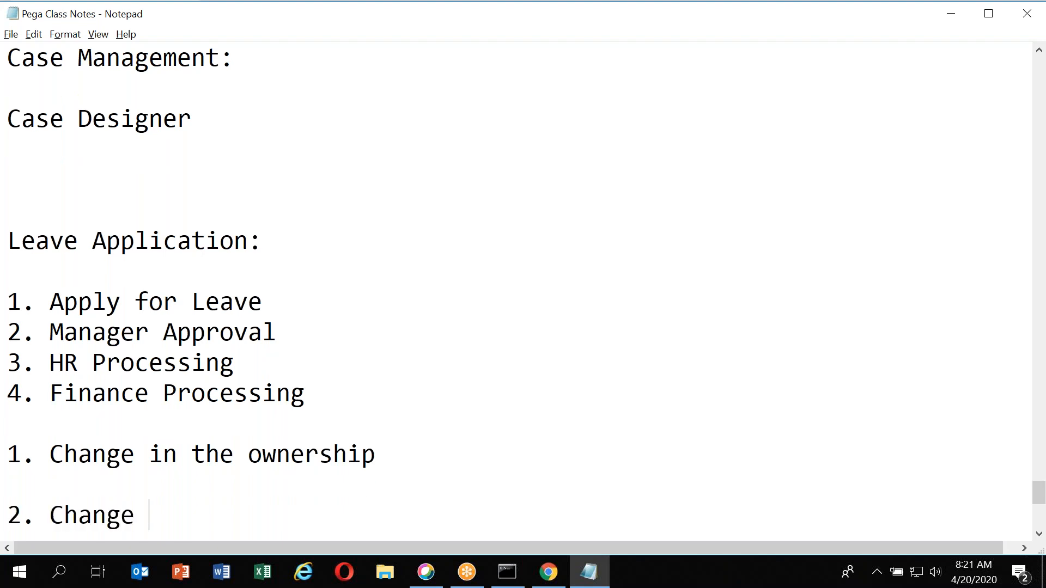
text(in the Status)
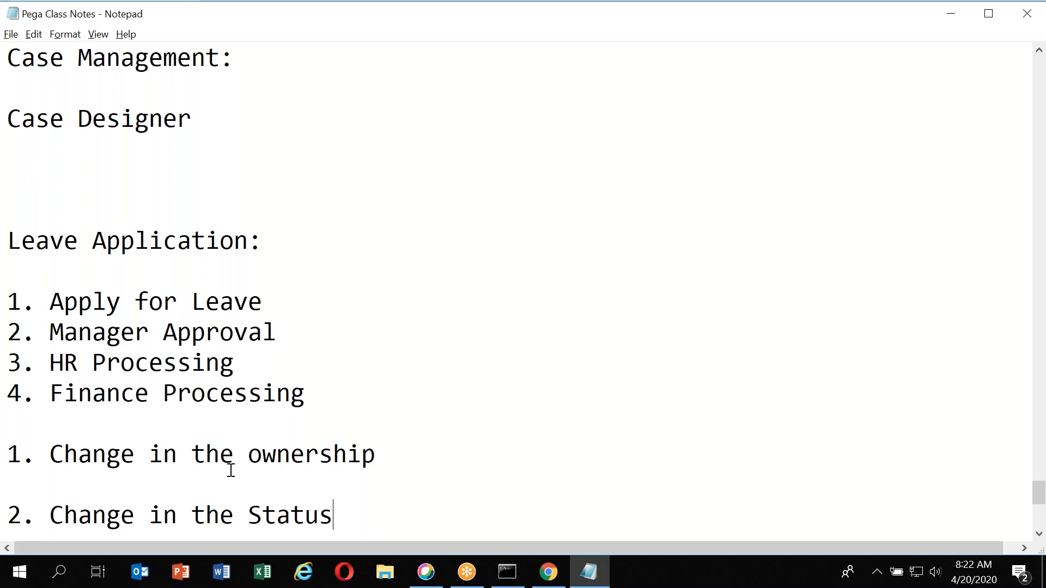
click(305, 467)
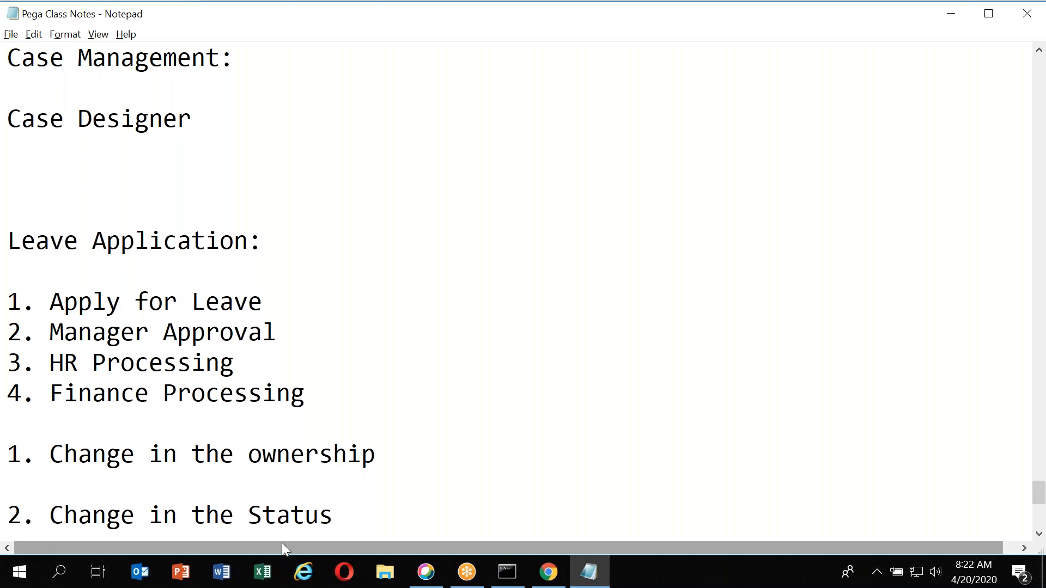
Delete the two notes about change in ownership and change in status below the stage list
click(289, 524)
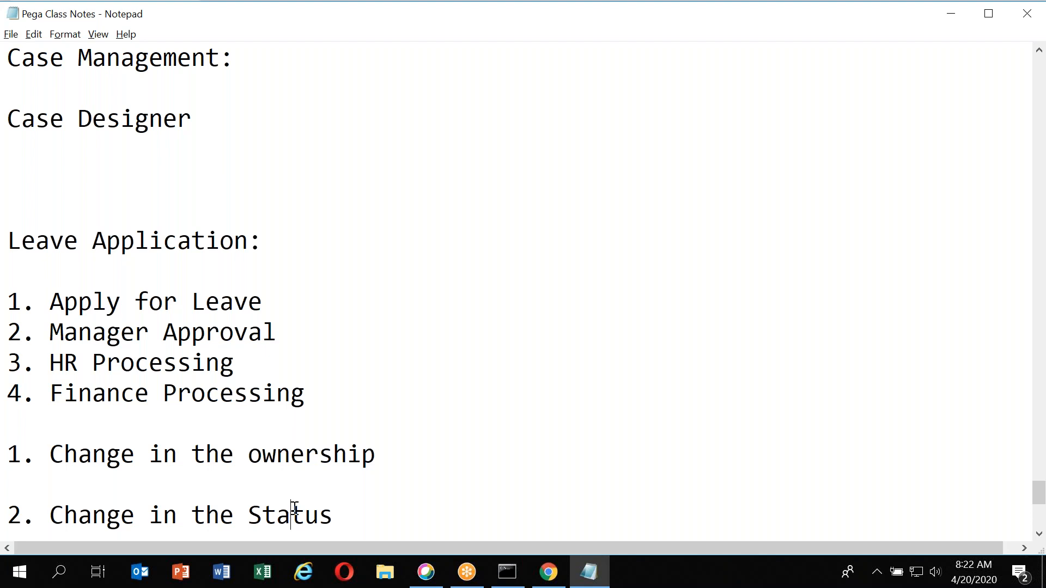
drag(346, 528, 9, 427)
key(Delete)
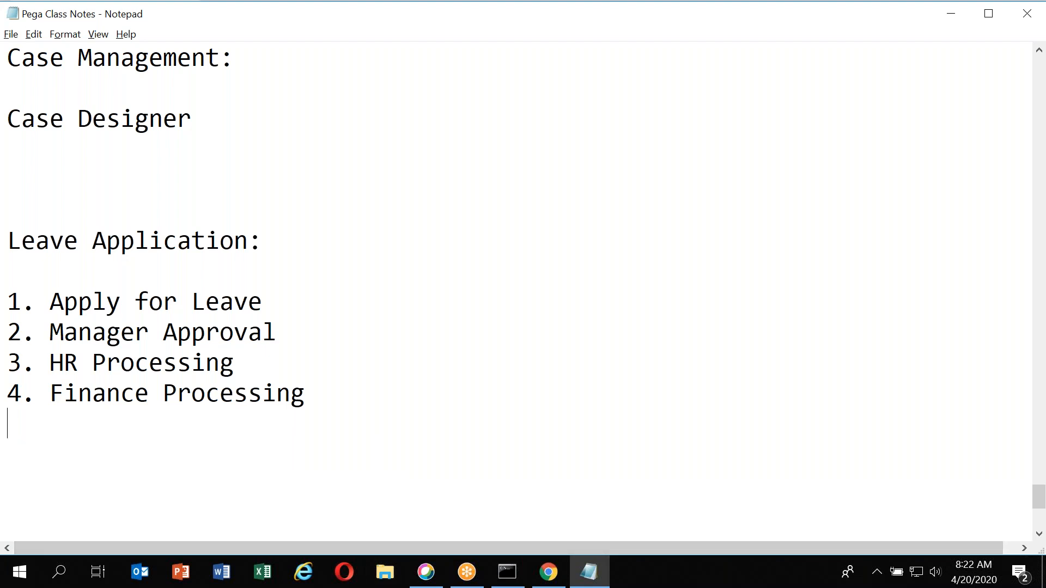
Read the description of processes on the case type's Workflow tab
click(147, 326)
key(alt+Tab)
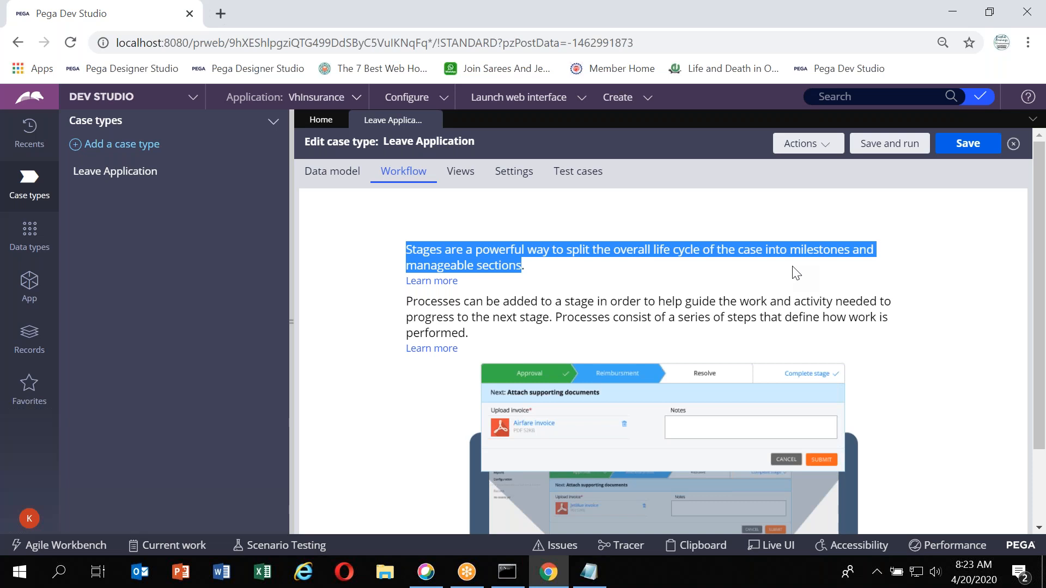
double_click(433, 305)
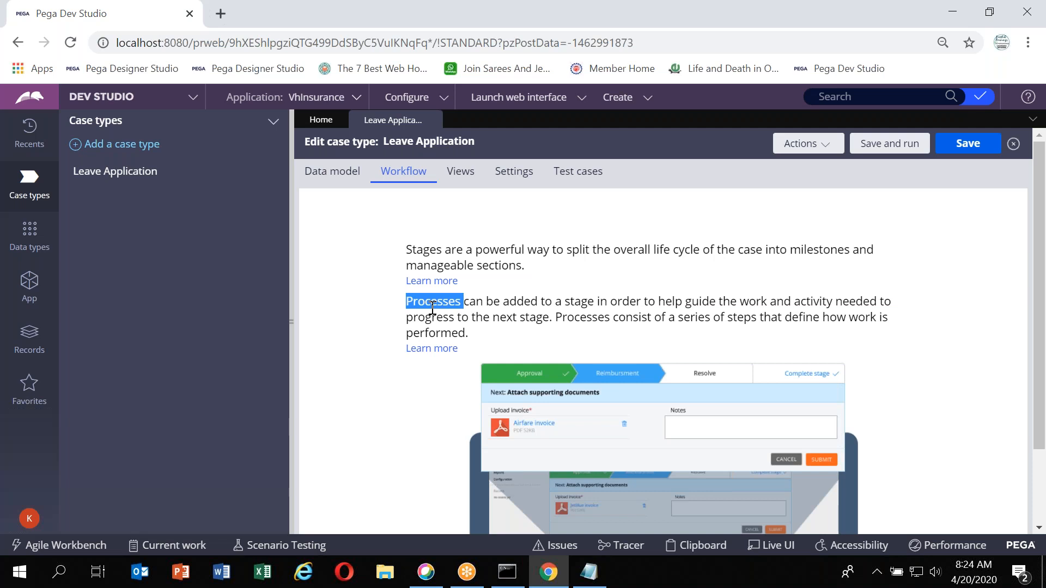
key(alt+Tab)
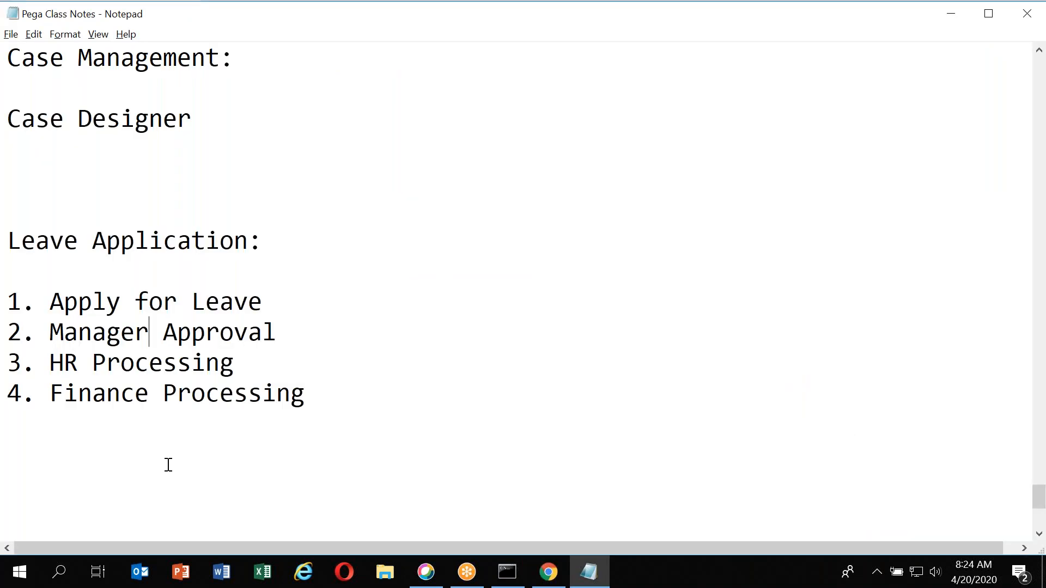
Add an indented hierarchy note CaseType, Stages, Processes, Steps below the stage list in Notepad
click(420, 387)
key(Return)
key(Return)
text(CaseTy)
key(Return)
text(Stages)
key(Return)
text(Processes)
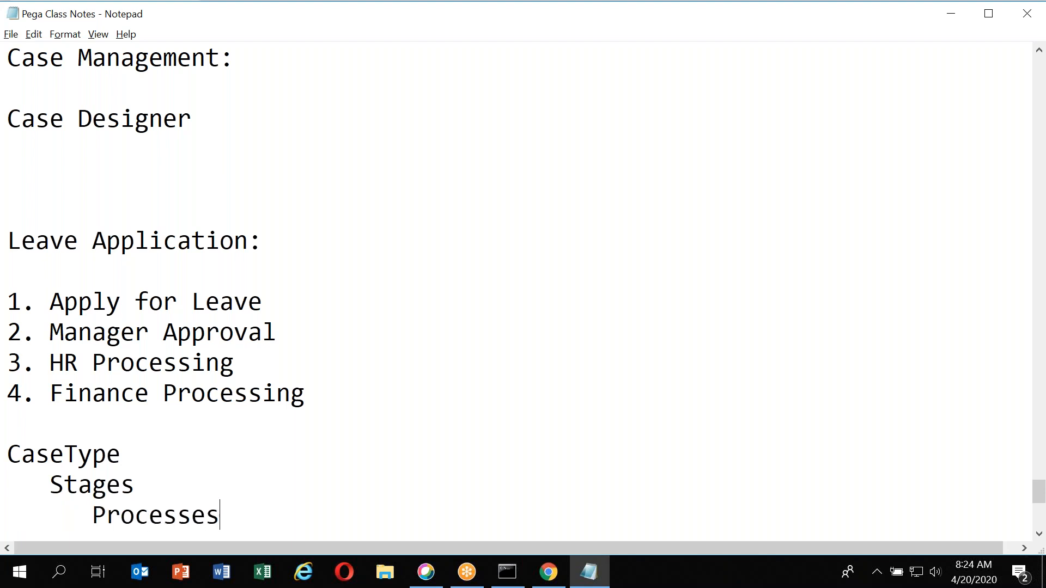
key(Return)
text(Ste)
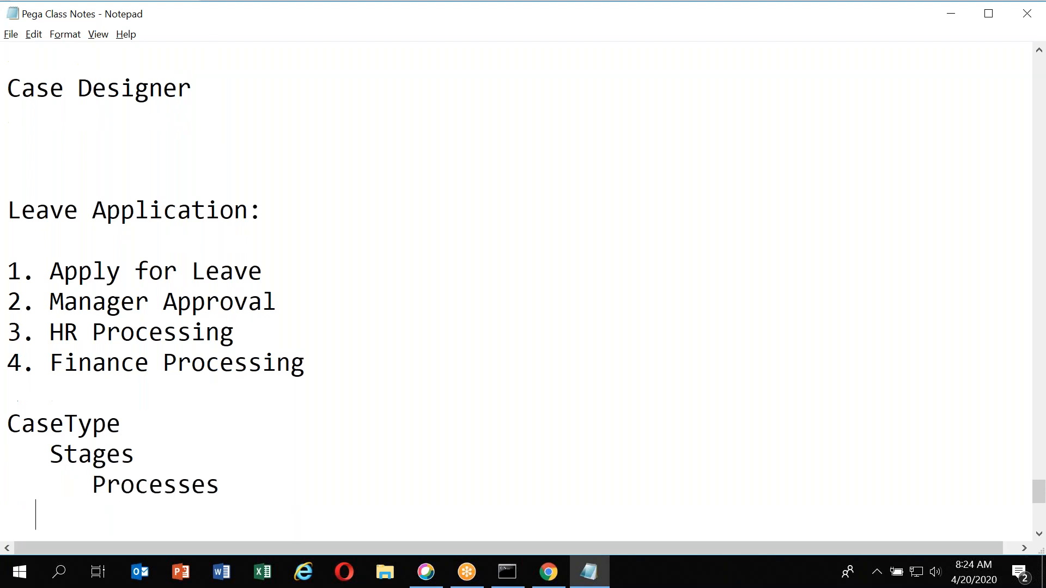
text(ps)
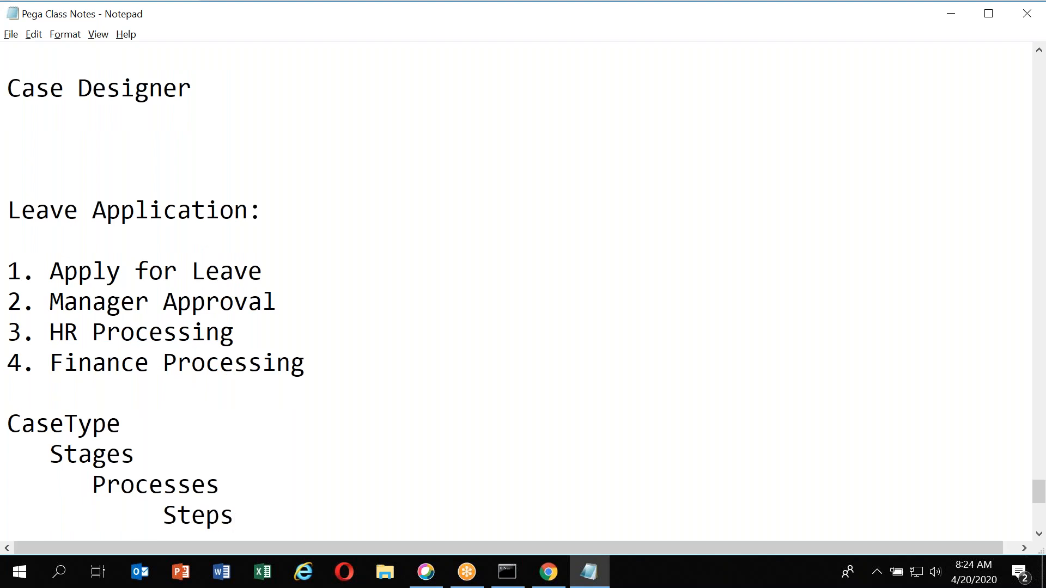
double_click(89, 447)
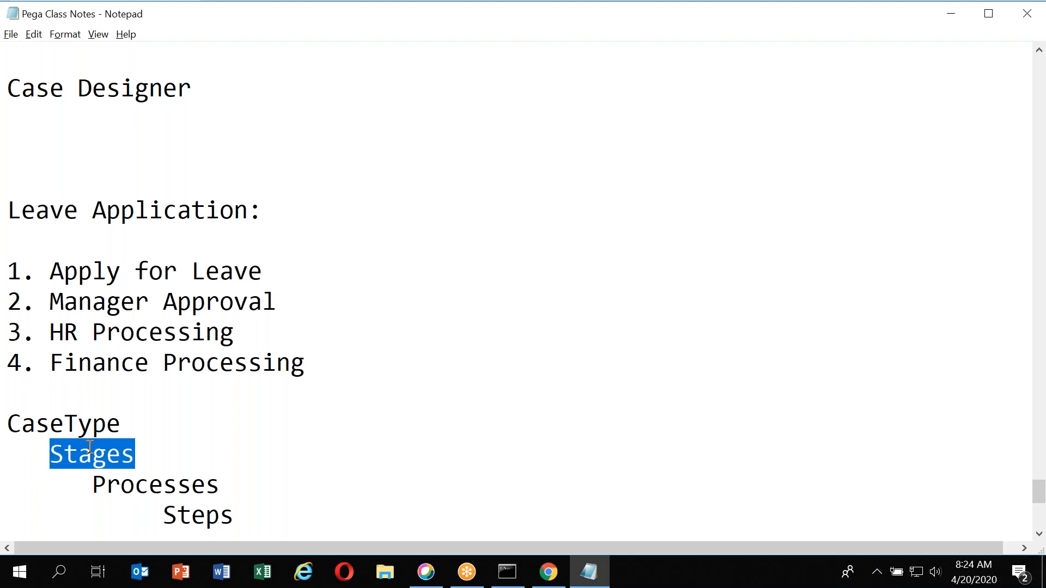
Add a life cycle to the Leave Application case type and name the first stage Apply Leave
key(alt+Tab)
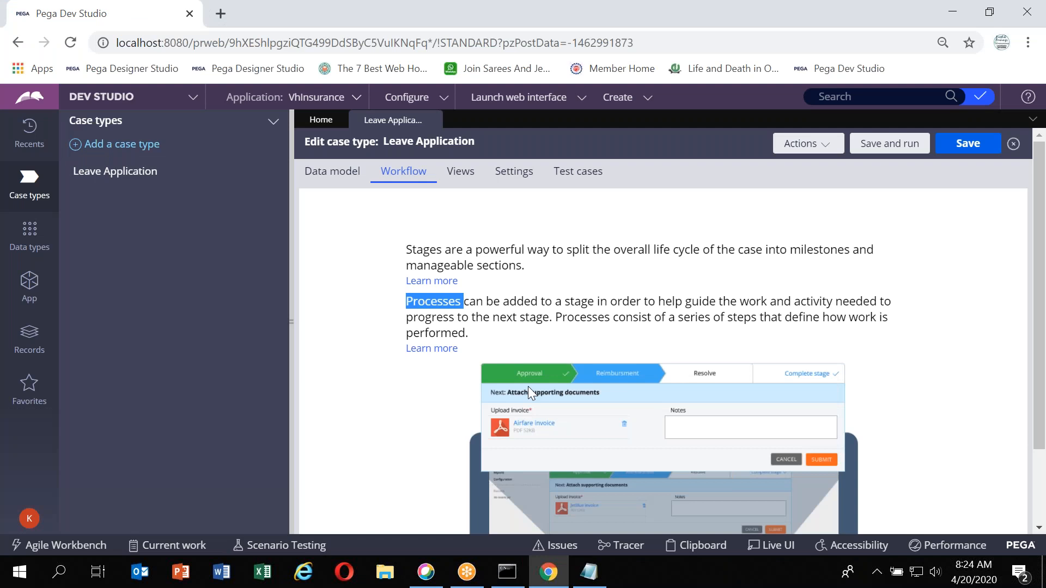
scroll(528, 386, down, 2)
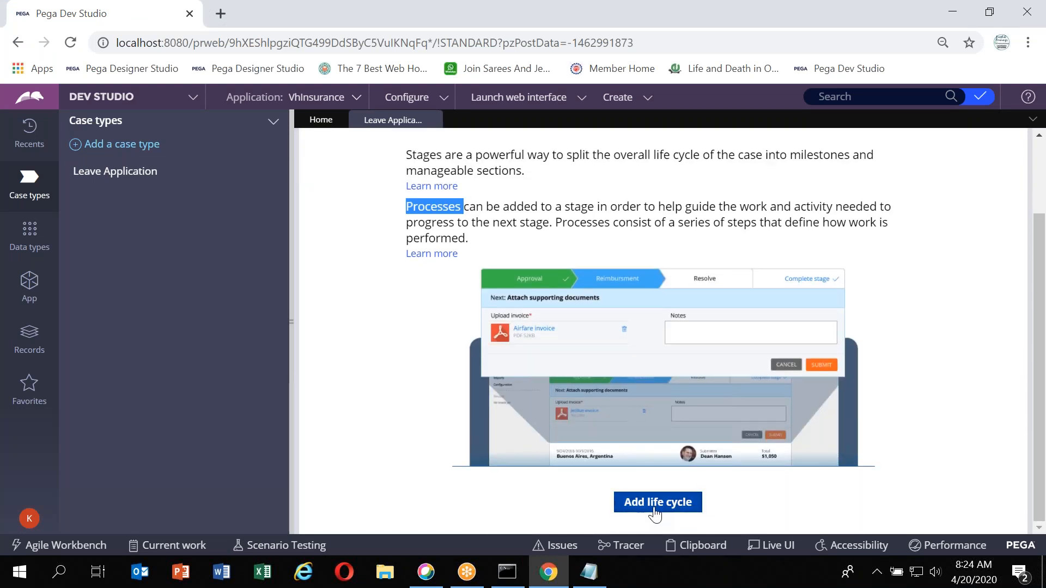
click(653, 511)
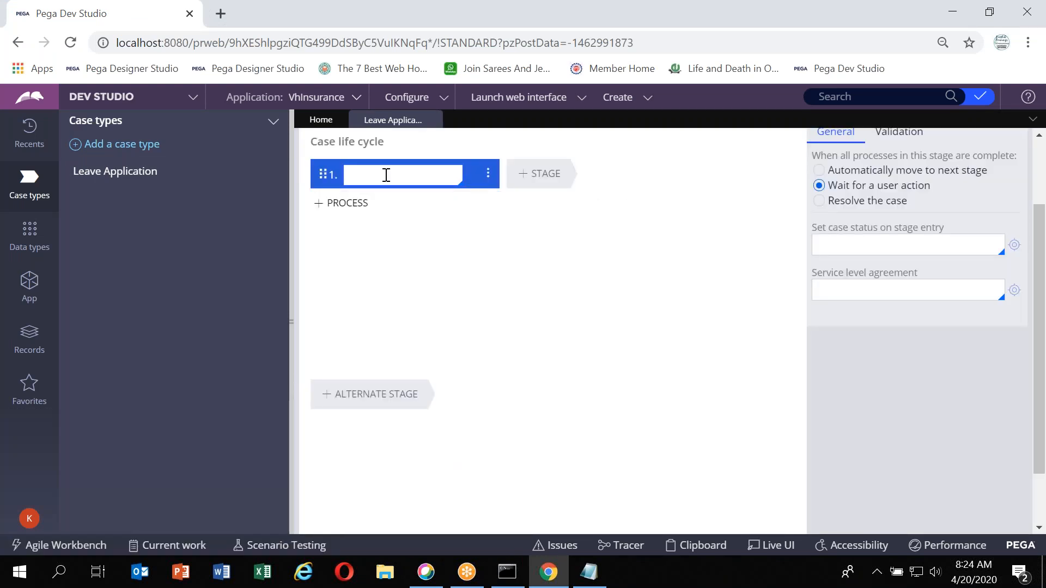
text(Apply Leave)
key(ctrl+a)
text(Leave A)
key(ctrl+a)
text(Apply Leave)
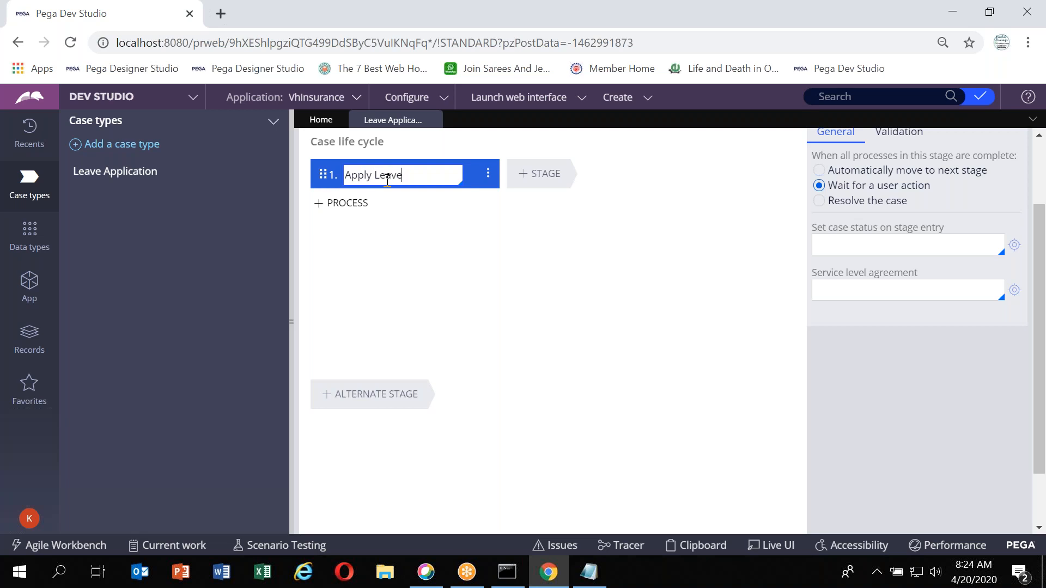
click(525, 239)
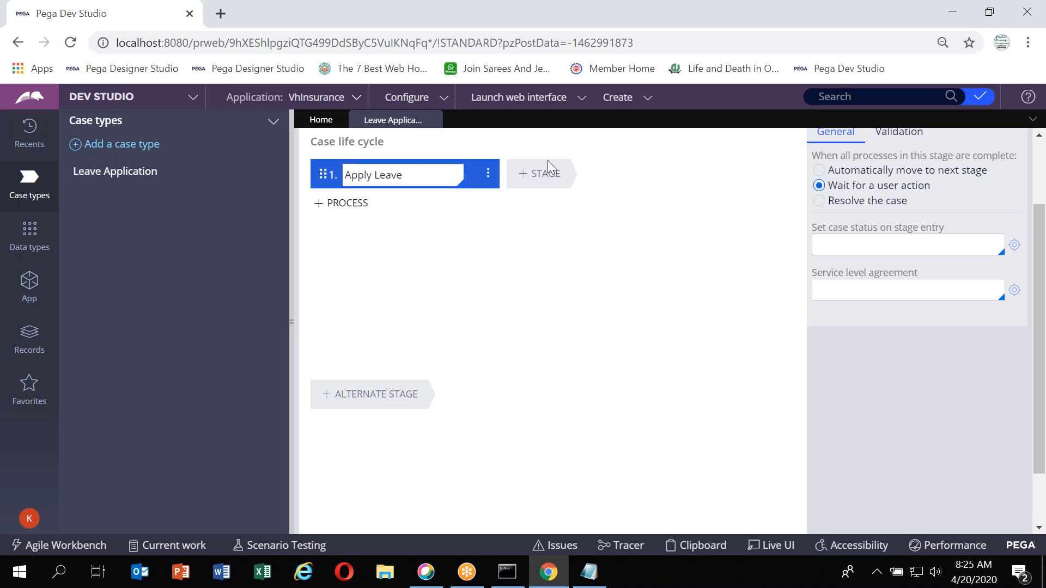
Add three more stages named Manger Approval, HR Processing and Finance Processing
click(545, 175)
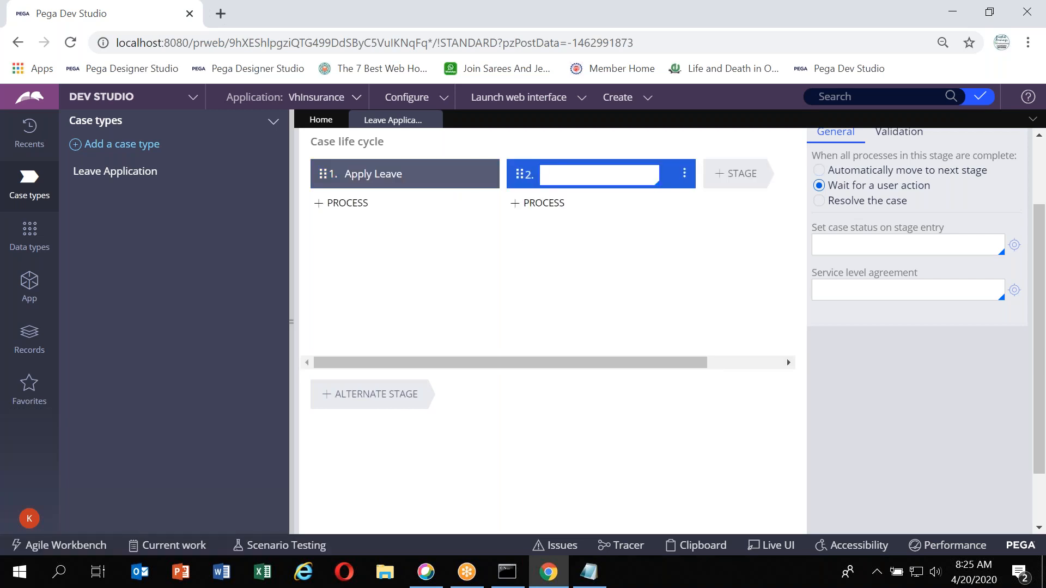
text(Manger Approval)
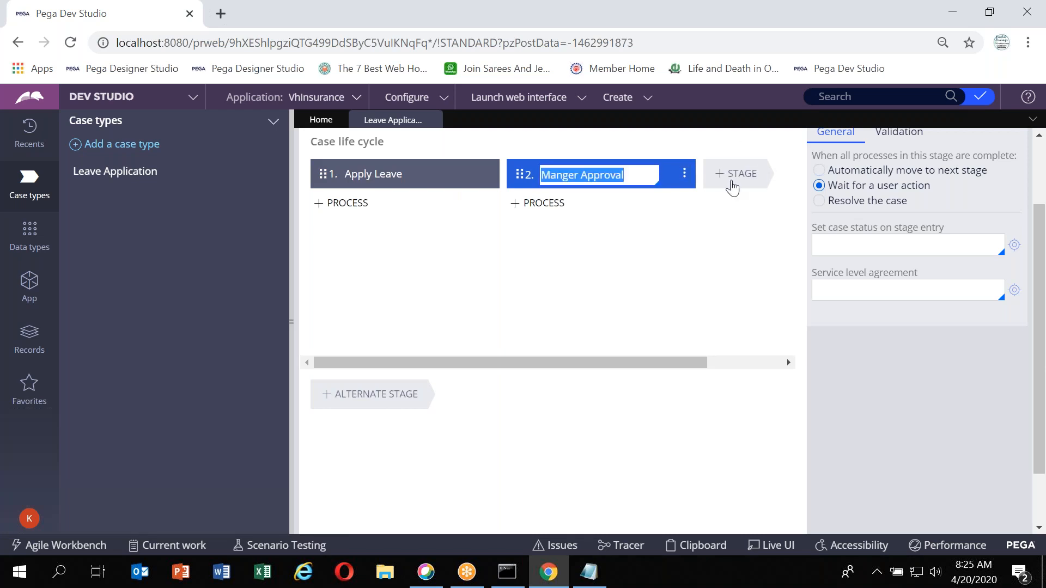
click(733, 187)
text(HR Processing)
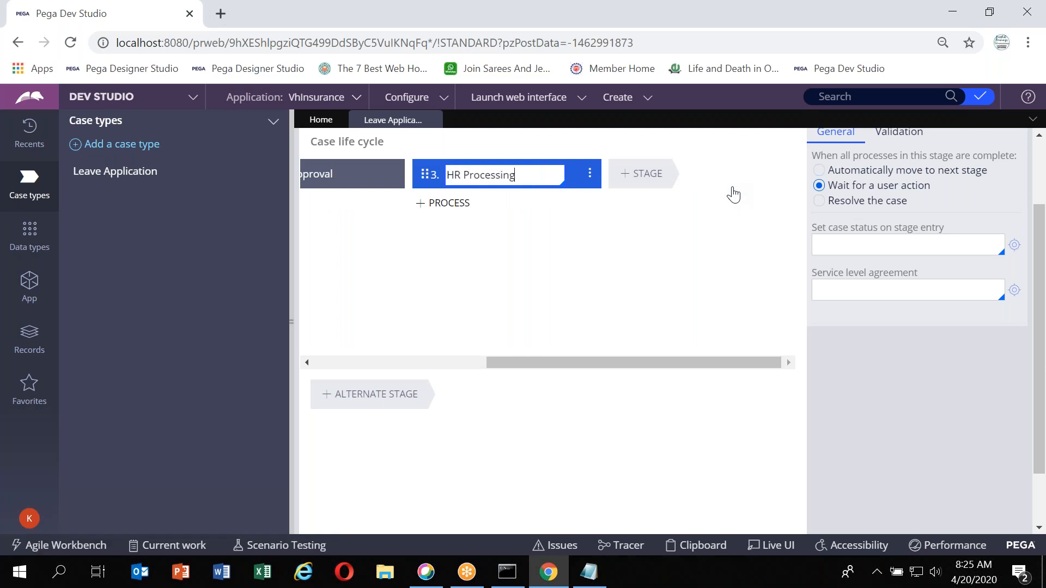
click(661, 185)
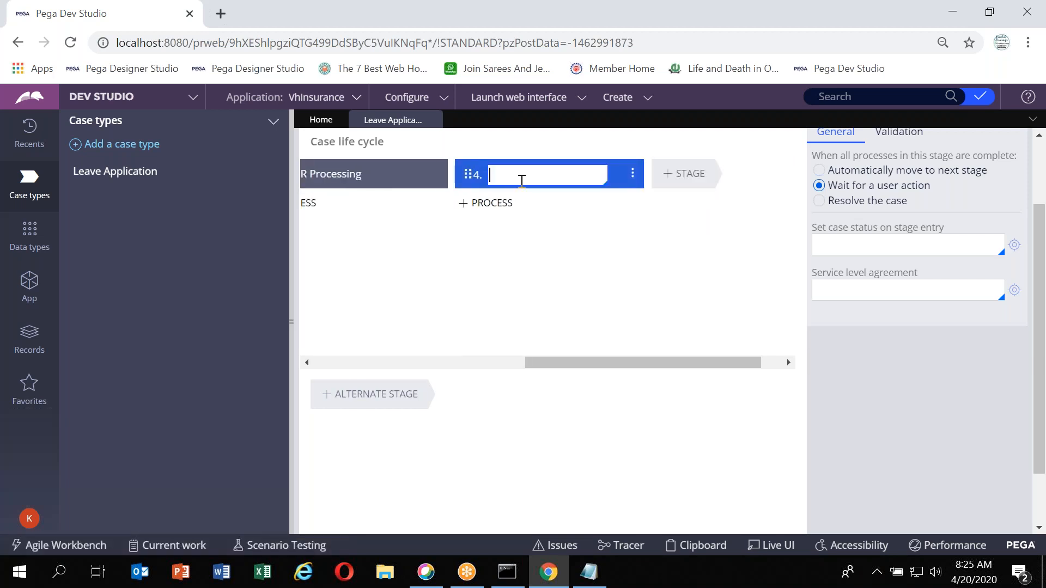
text(Finance Processing)
key(Return)
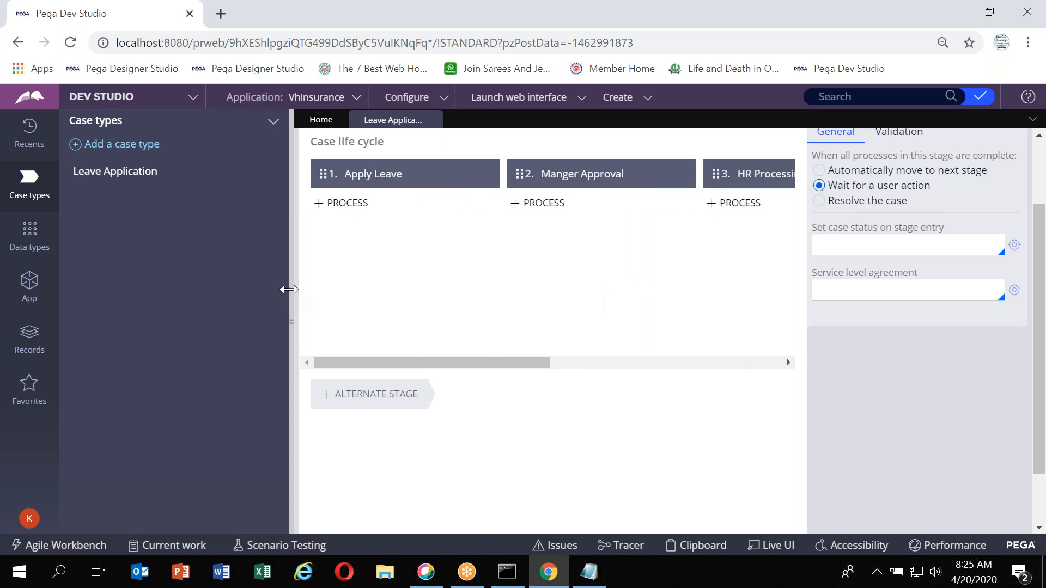
Add an alternate stage named Leave Rejected below the main life cycle
click(289, 289)
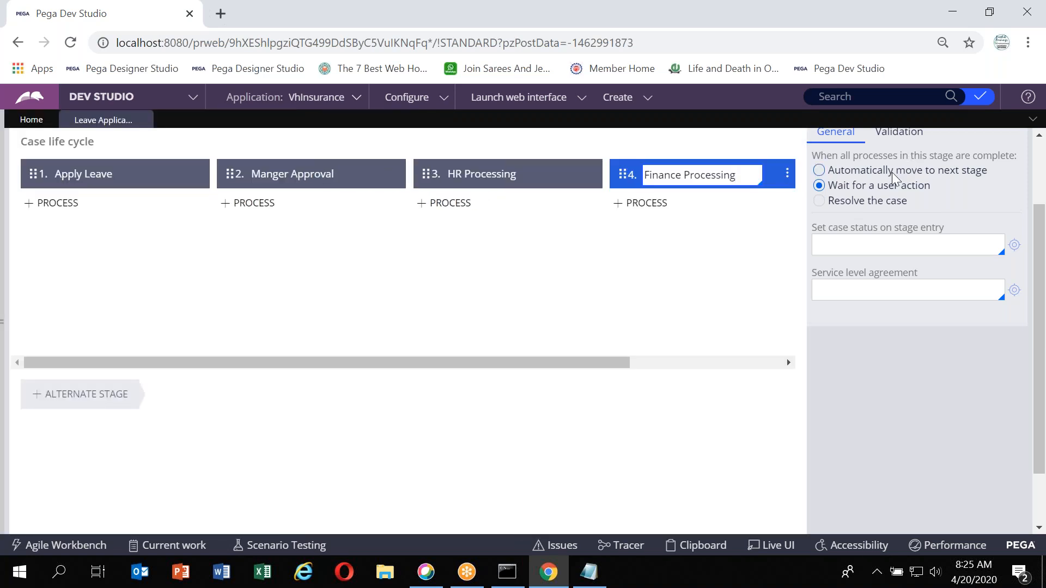
scroll(891, 172, up, 2)
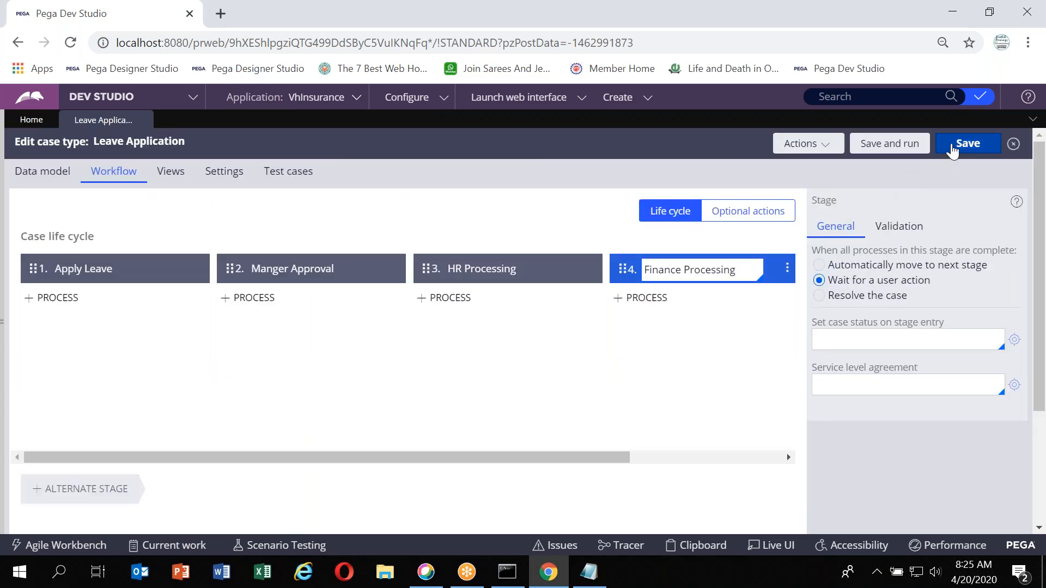
click(621, 303)
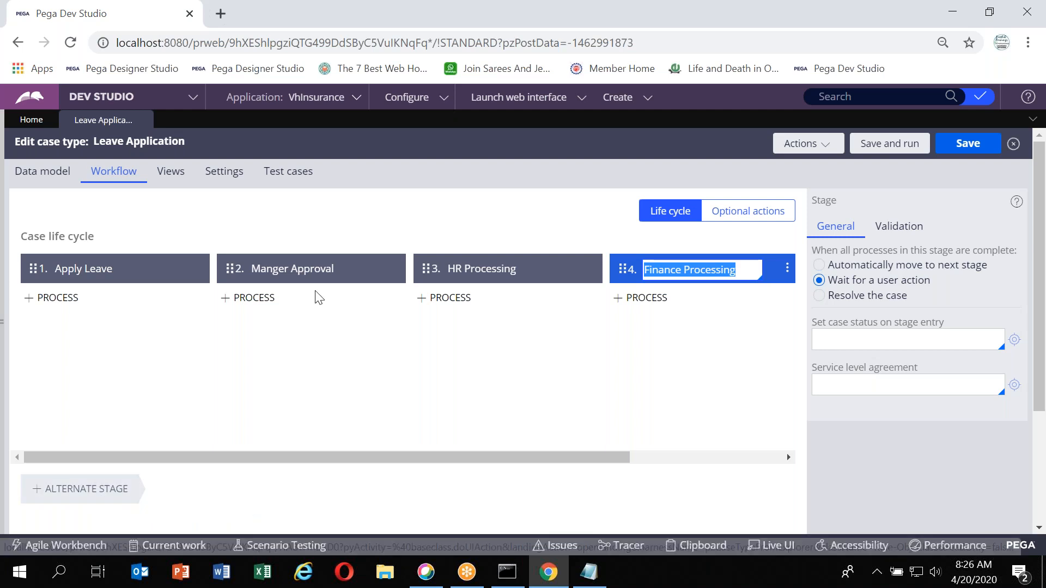
click(773, 28)
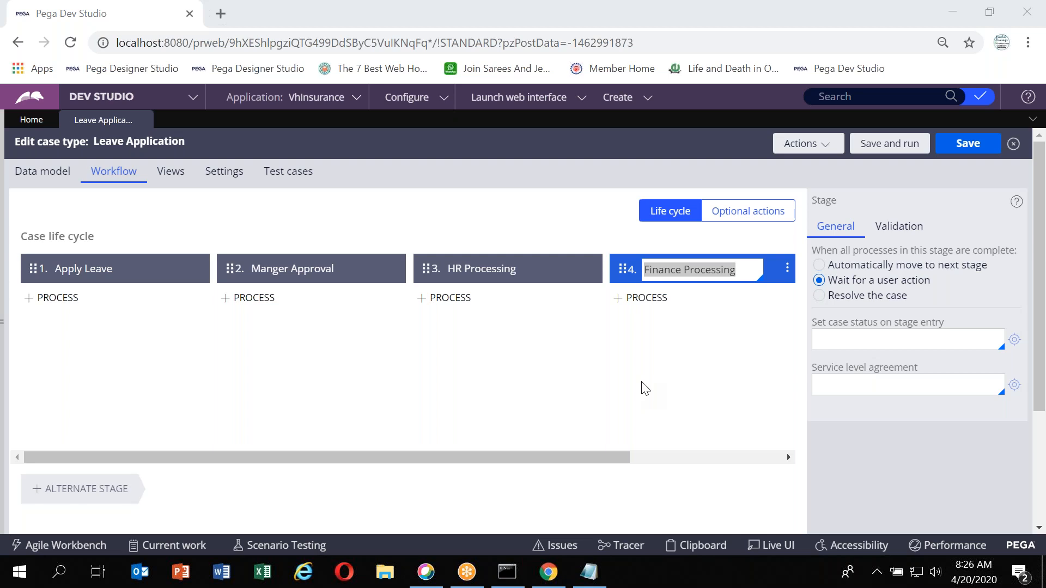
scroll(644, 388, down, 3)
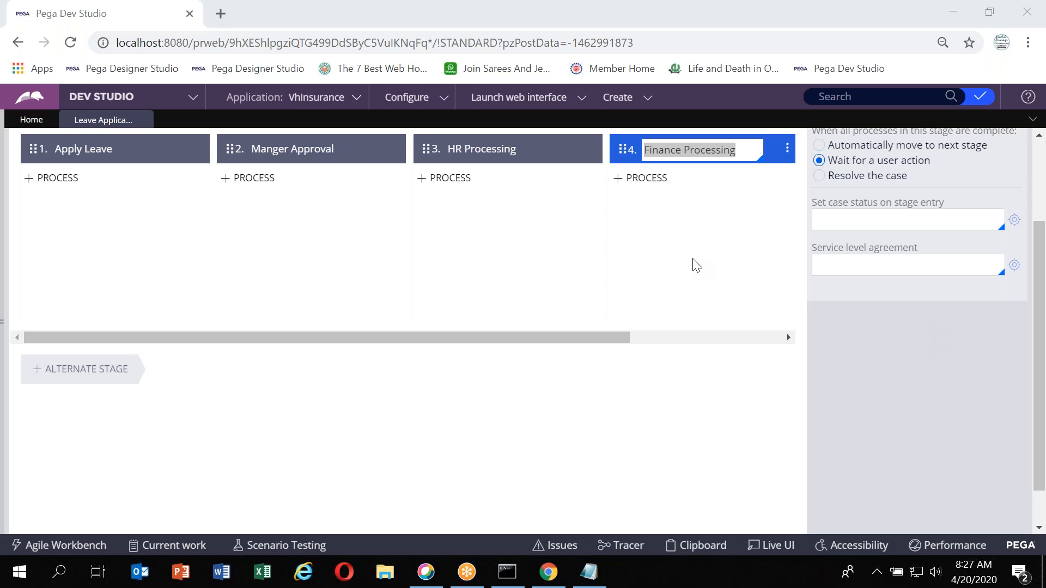
scroll(356, 248, up, 2)
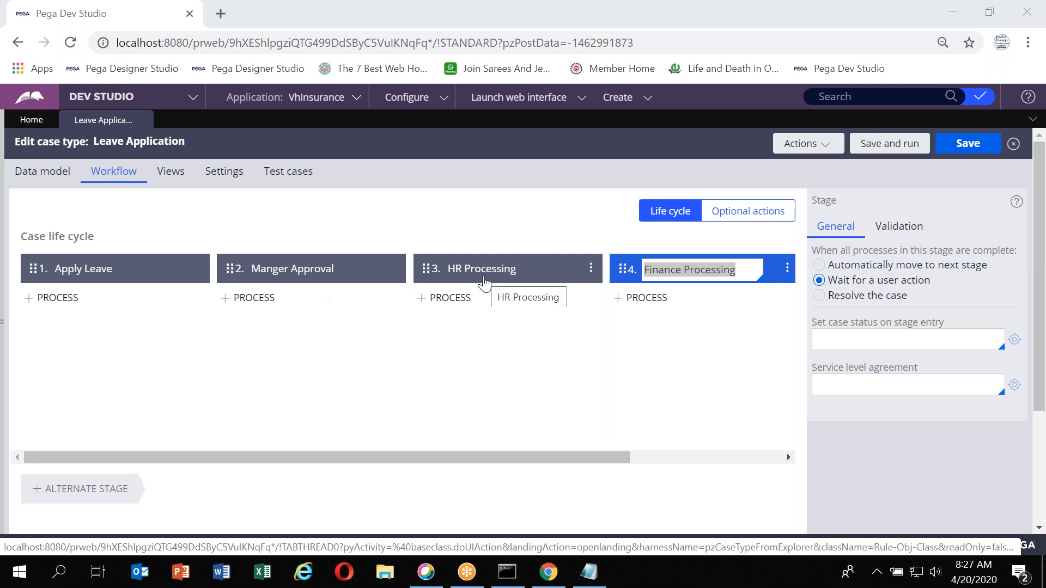
click(105, 505)
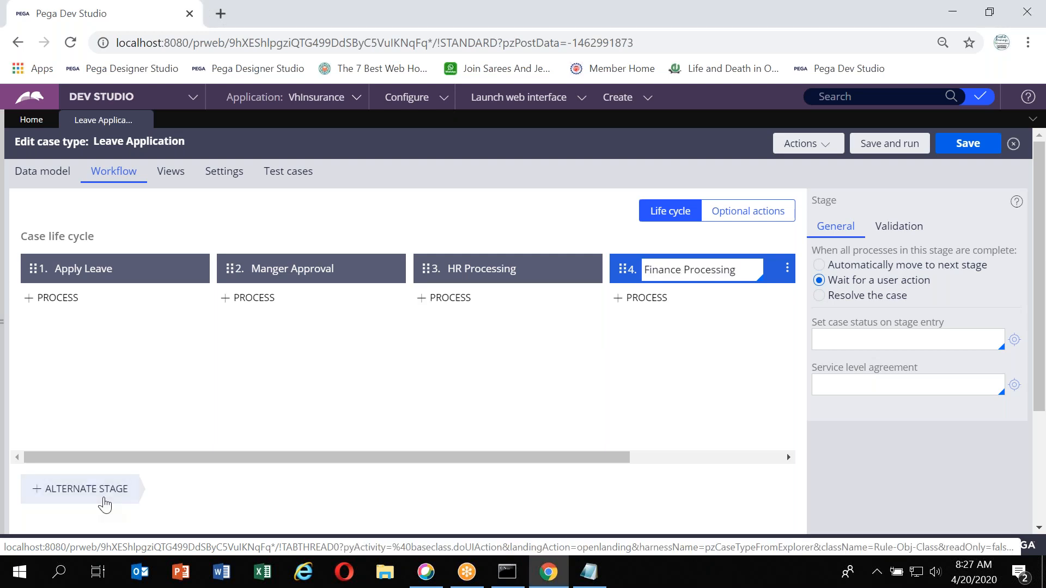
click(105, 505)
text(Rejected)
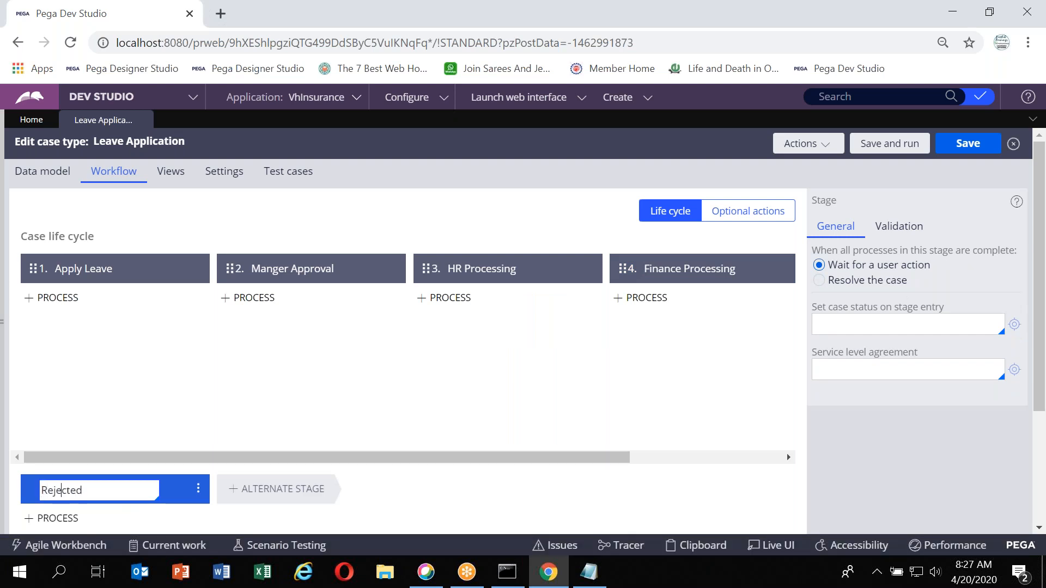
text(Leave)
Inspect the case life cycle stages and the Leave Rejected alternate stage
scroll(133, 497, down, 3)
mouse_move(101, 363)
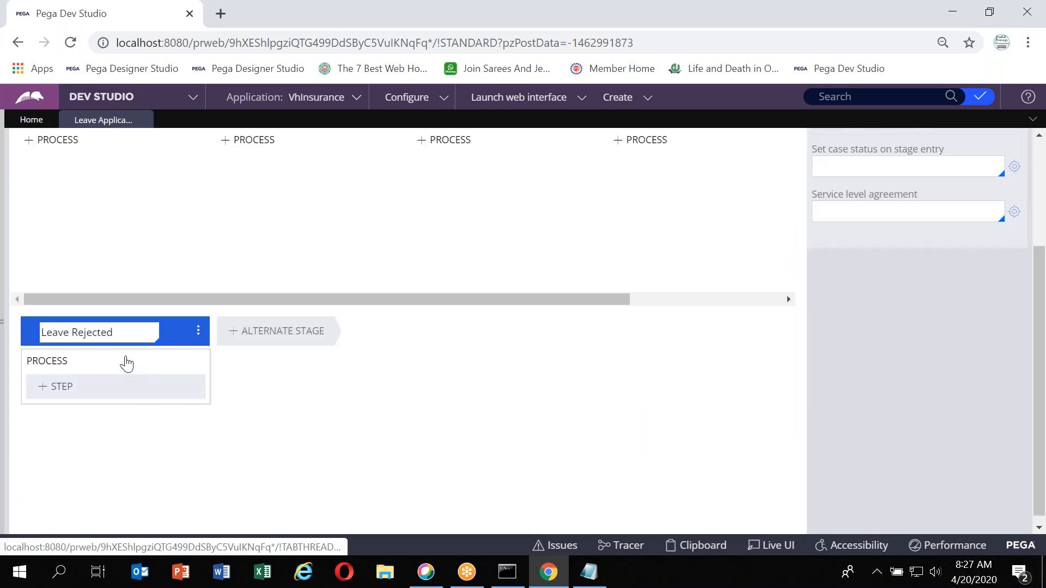
scroll(261, 255, up, 2)
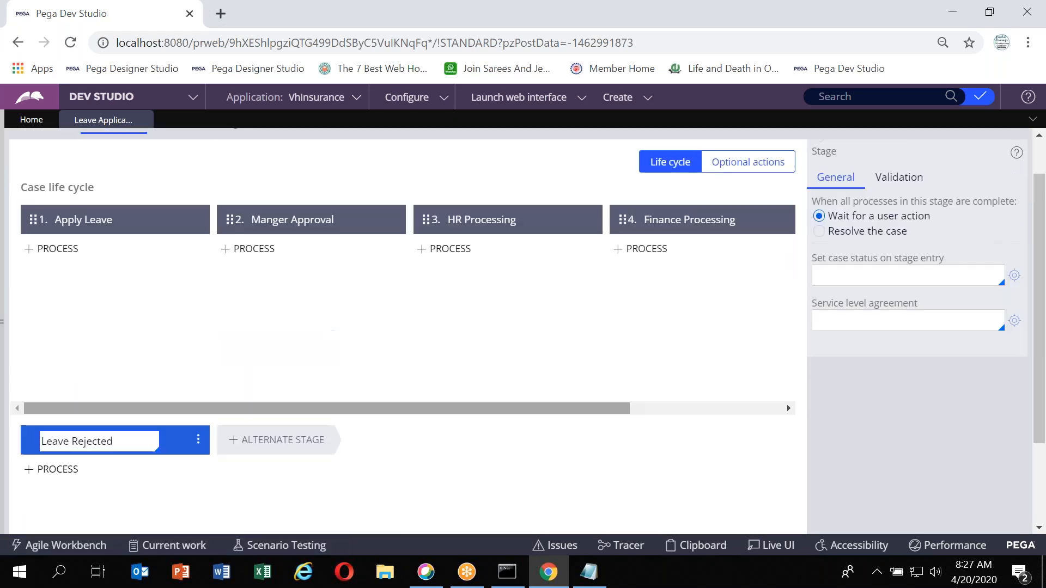
mouse_move(82, 468)
scroll(83, 468, down, 1)
scroll(83, 467, down, 2)
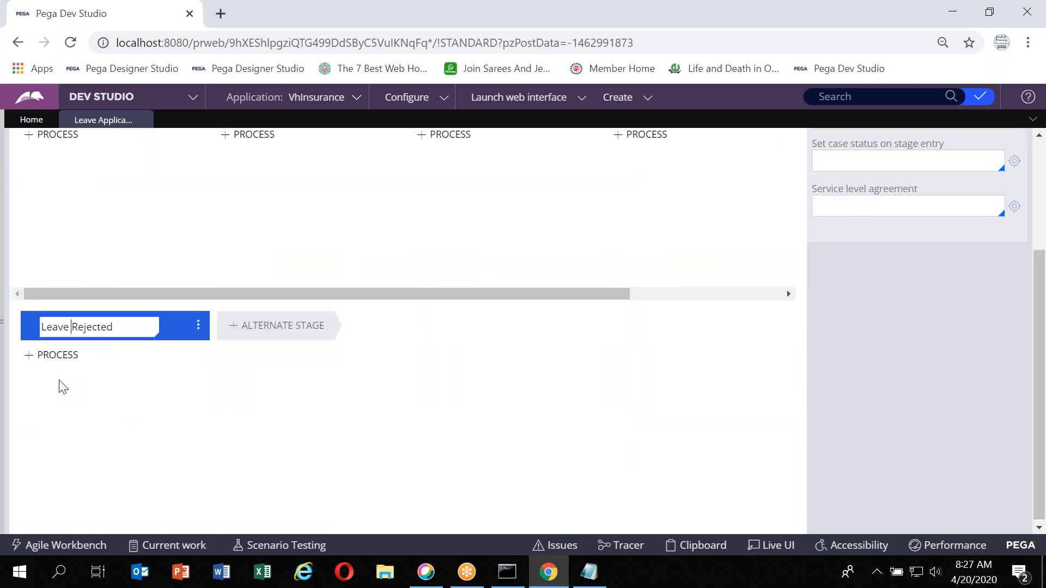
click(76, 326)
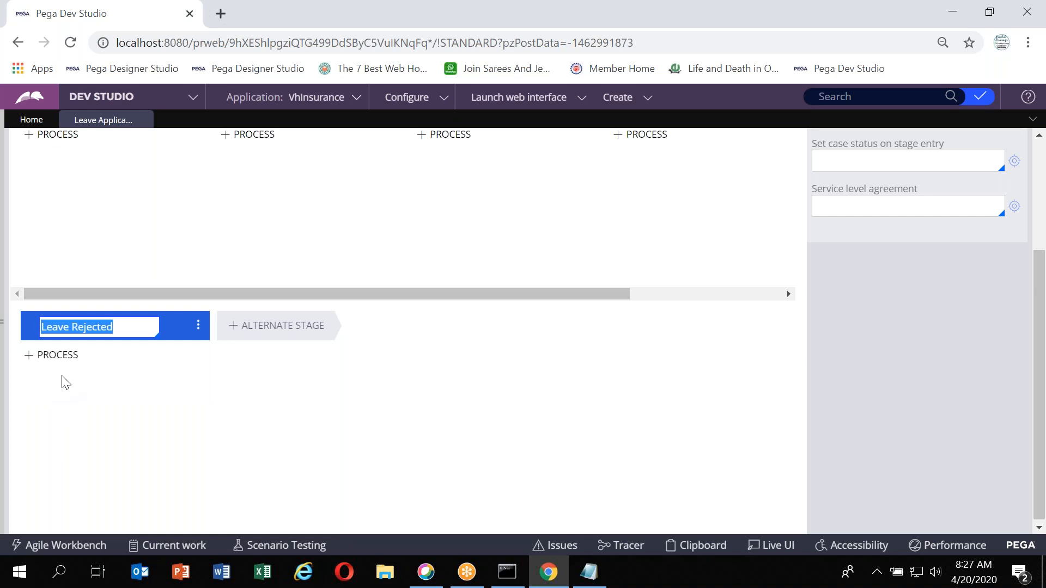
scroll(320, 410, up, 3)
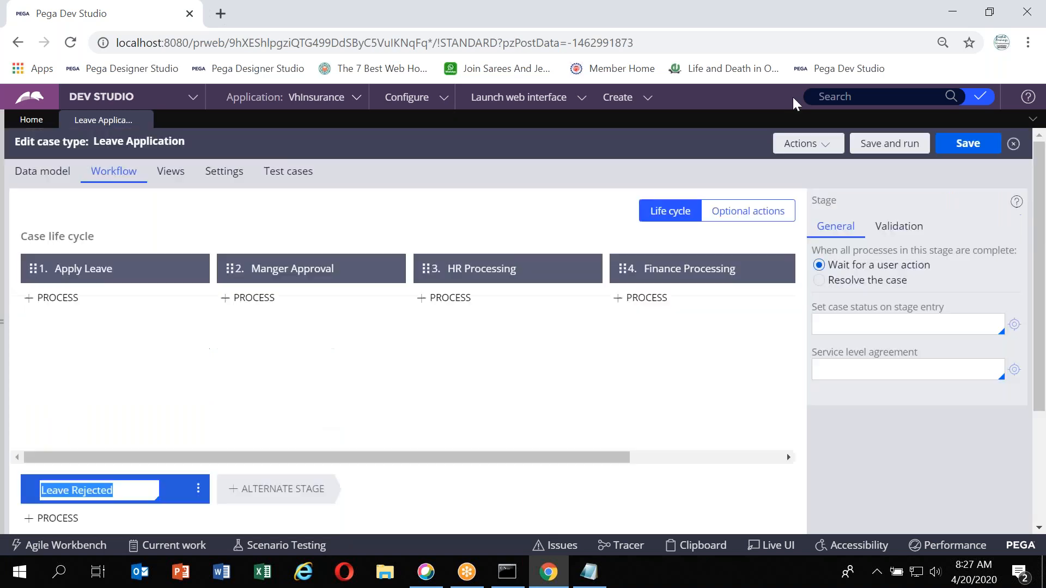
click(761, 77)
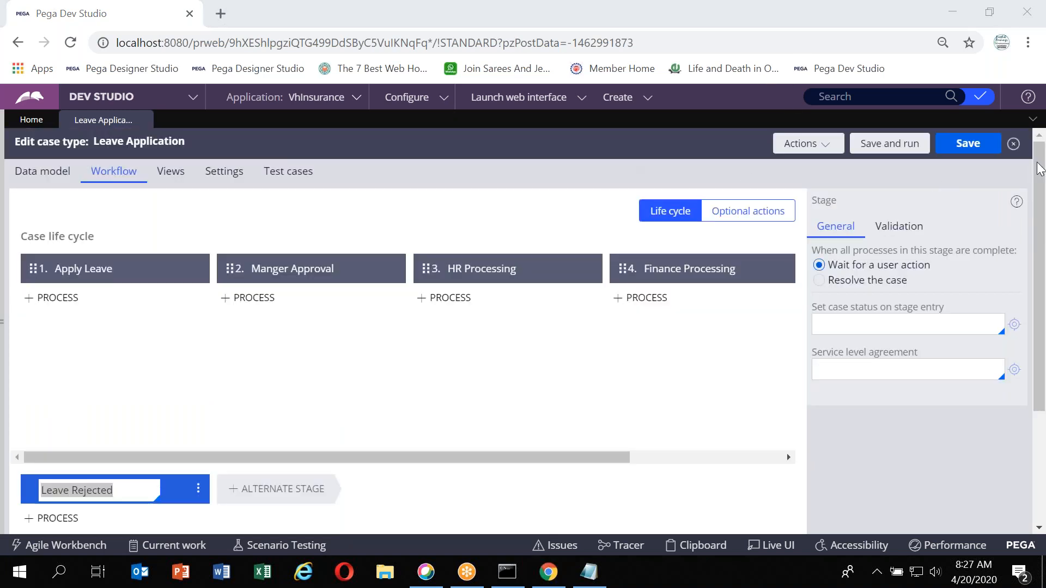
click(978, 153)
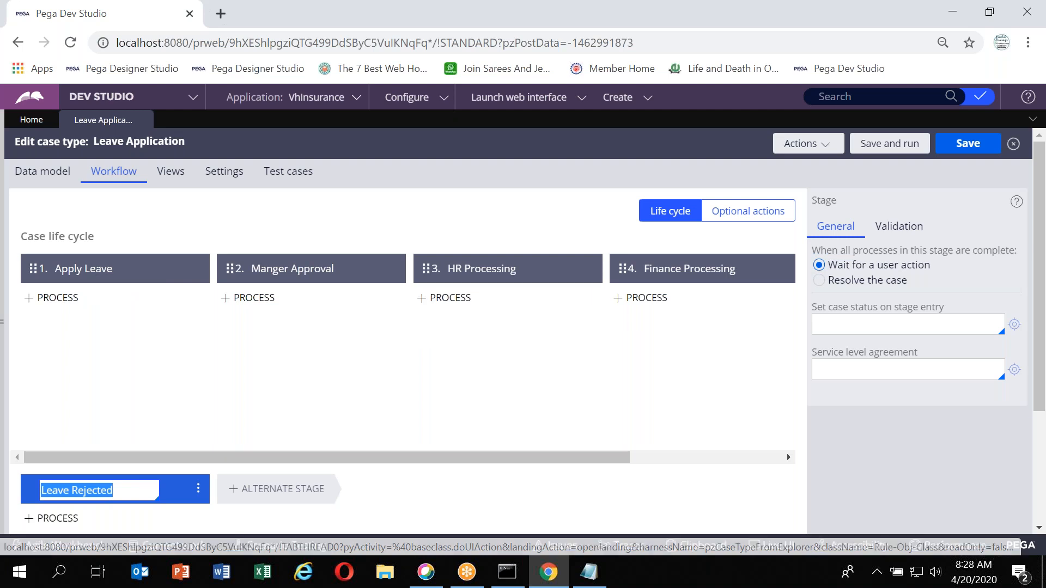
scroll(523, 289, right, 3)
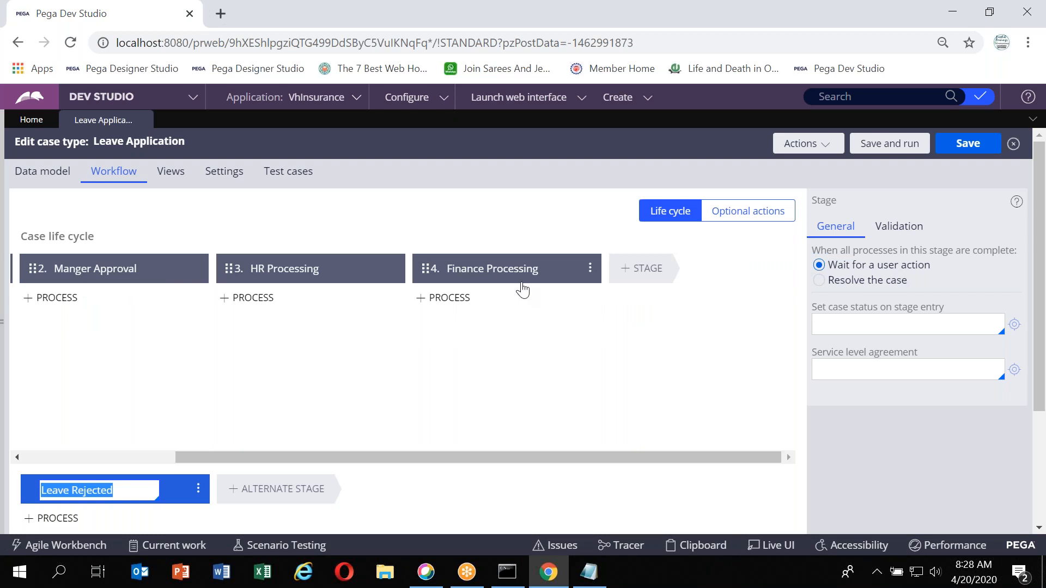
Set the Leave Rejected alternate stage's case status on stage entry to Resolved-Rejected and save the case type
scroll(522, 289, left, 3)
click(101, 275)
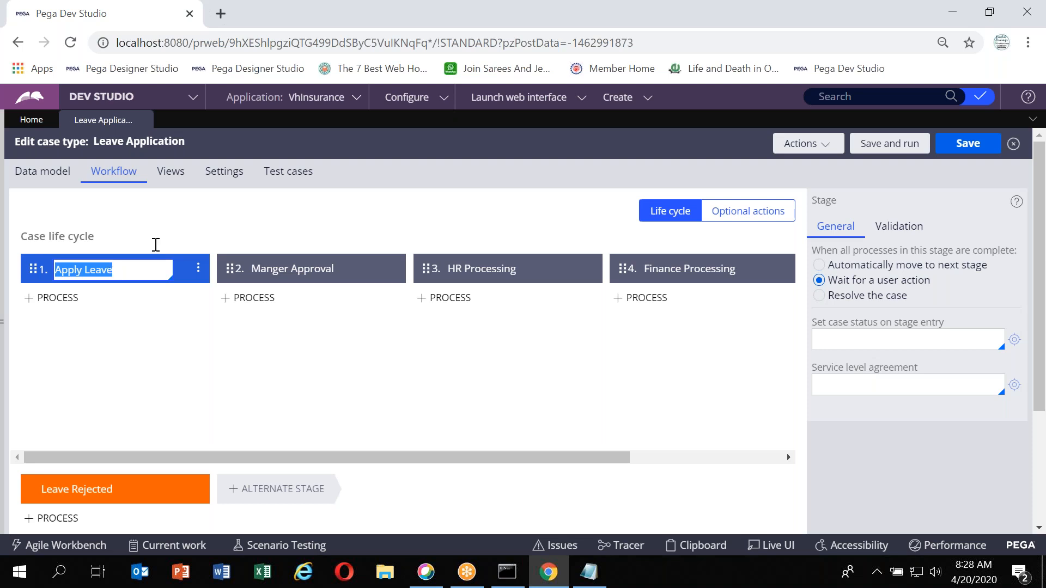
click(902, 229)
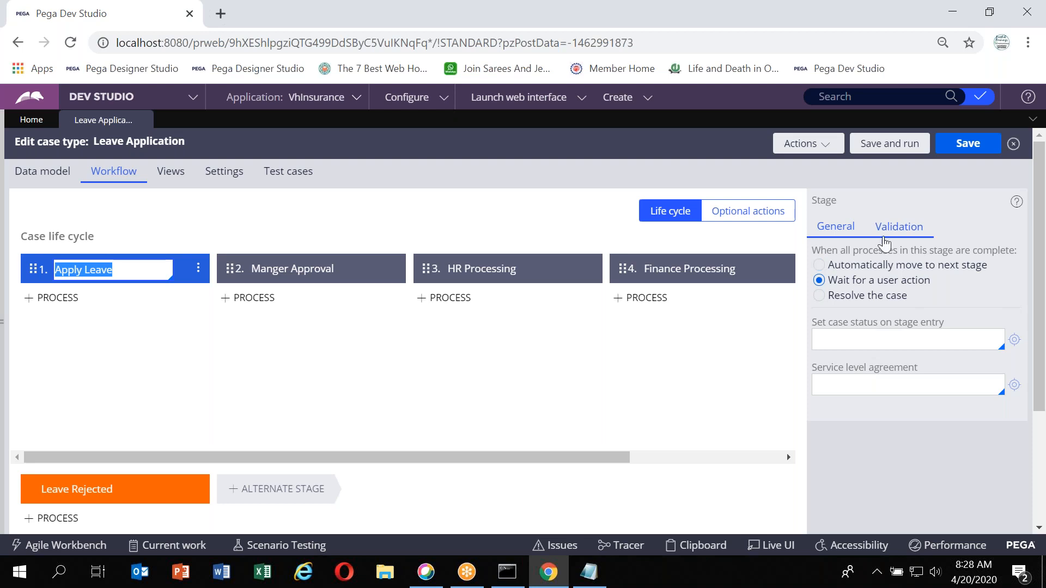
click(265, 277)
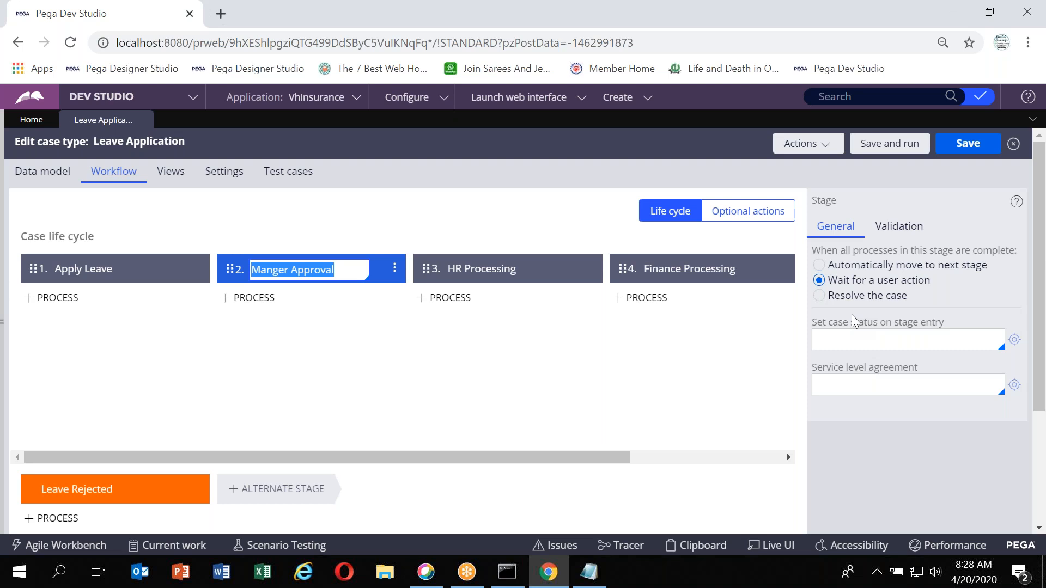
mouse_move(399, 302)
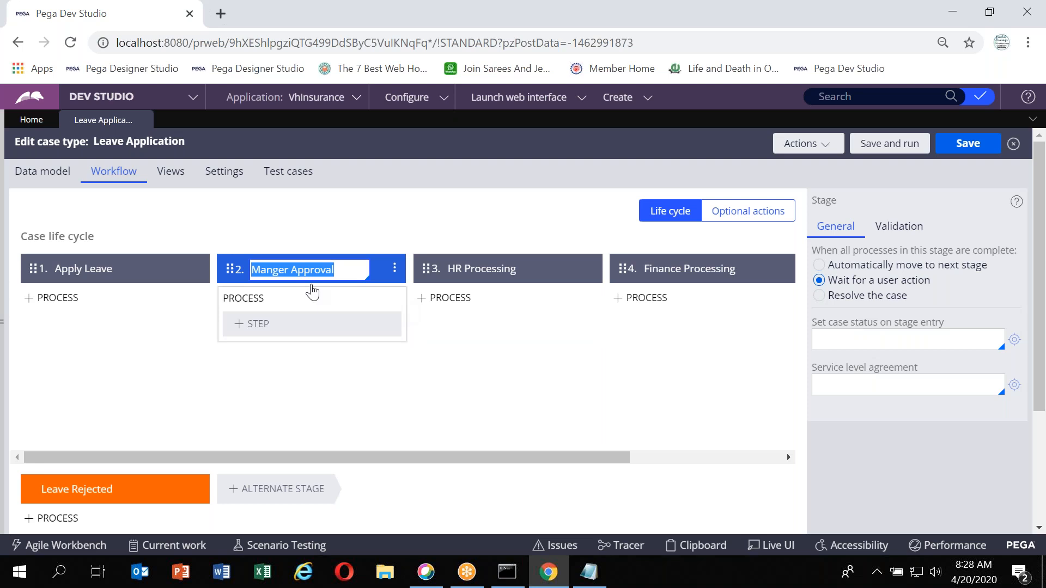
click(76, 492)
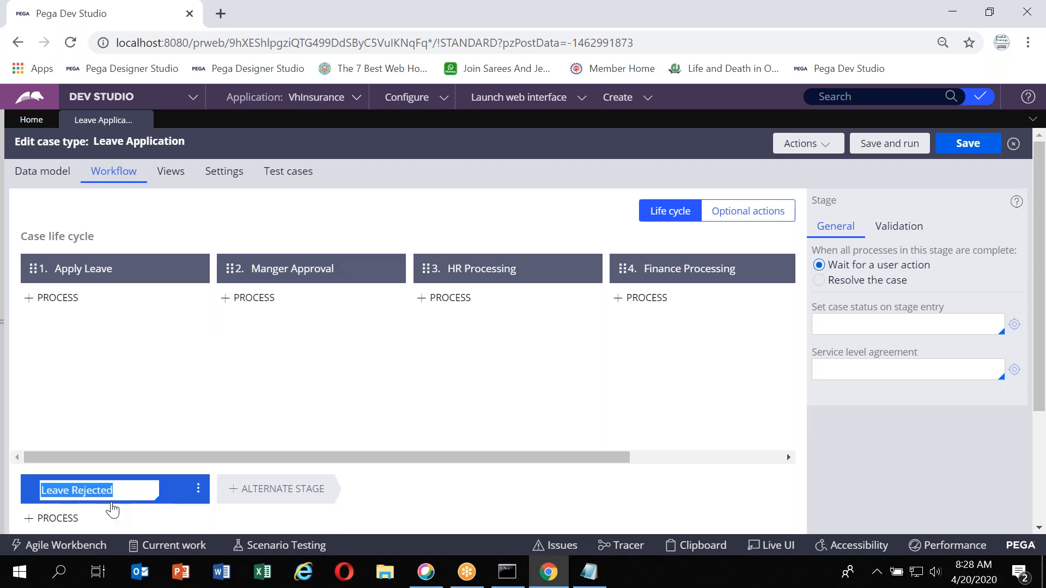
click(860, 313)
click(862, 317)
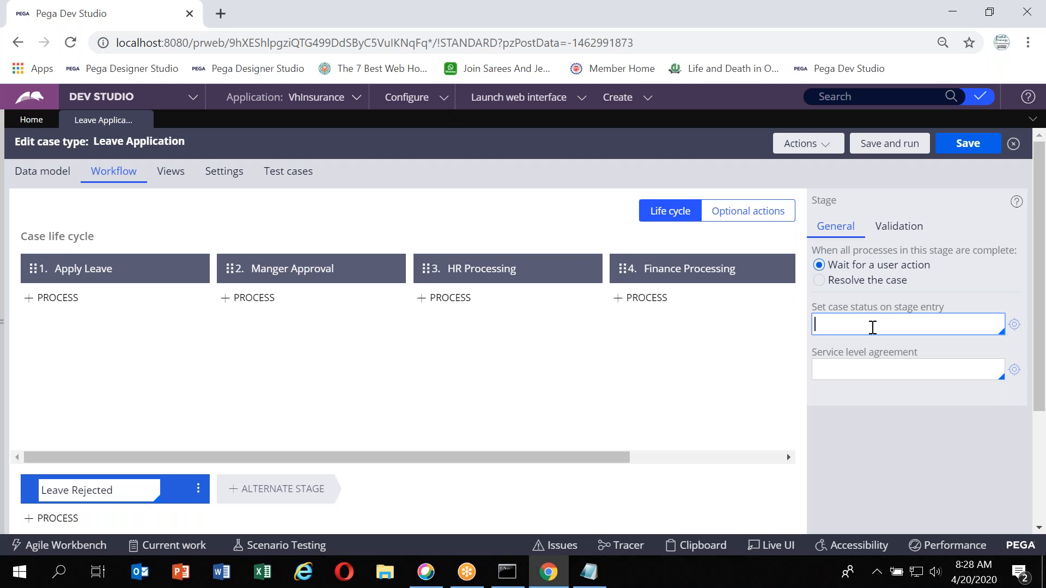
text(Resolved-Rejected)
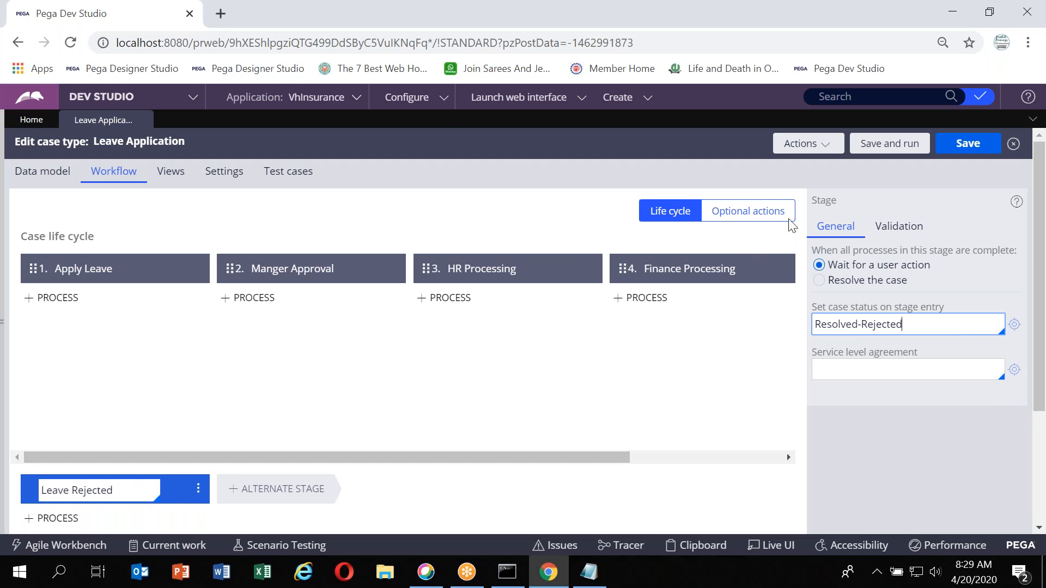
click(955, 146)
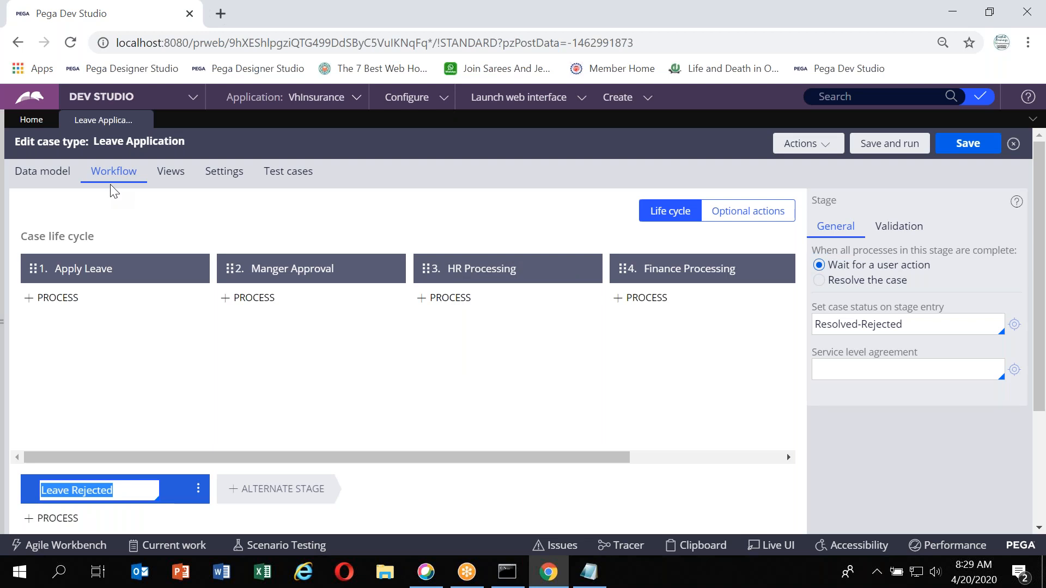
Make the Finance Processing stage resolve the case when its processes complete, and save the case type
mouse_move(83, 297)
mouse_move(185, 305)
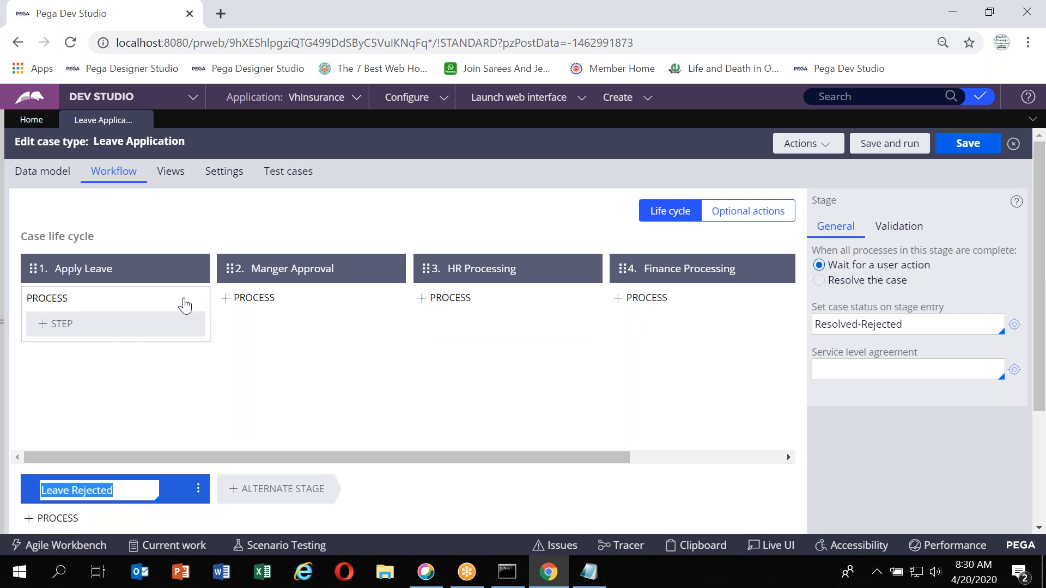
click(683, 283)
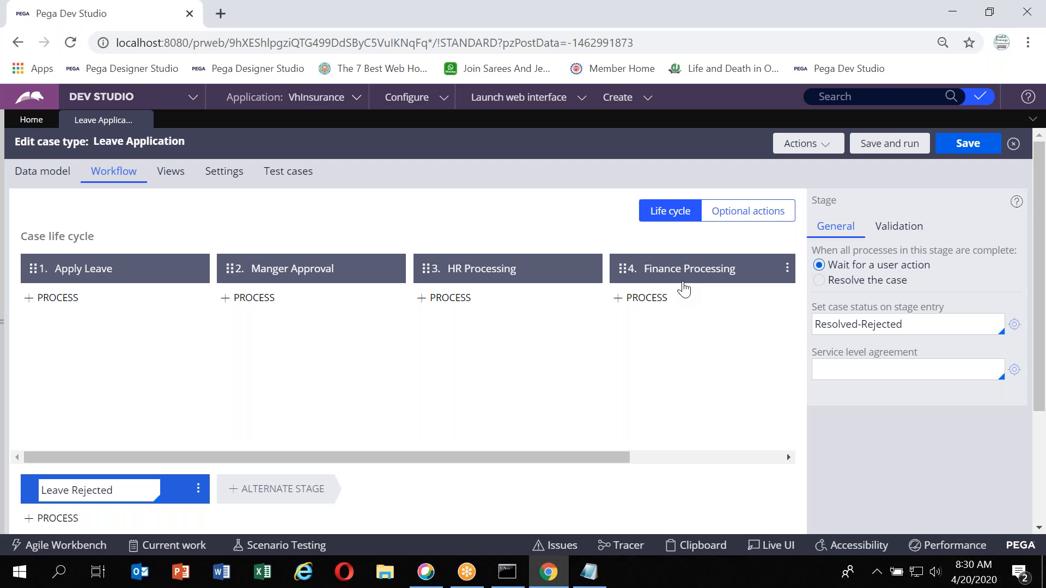
click(684, 277)
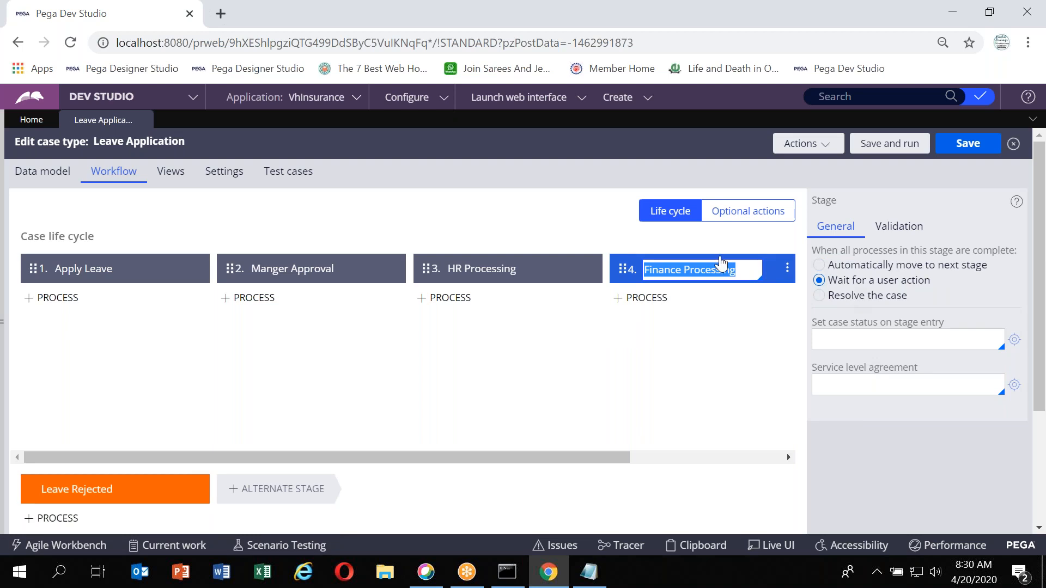
click(853, 299)
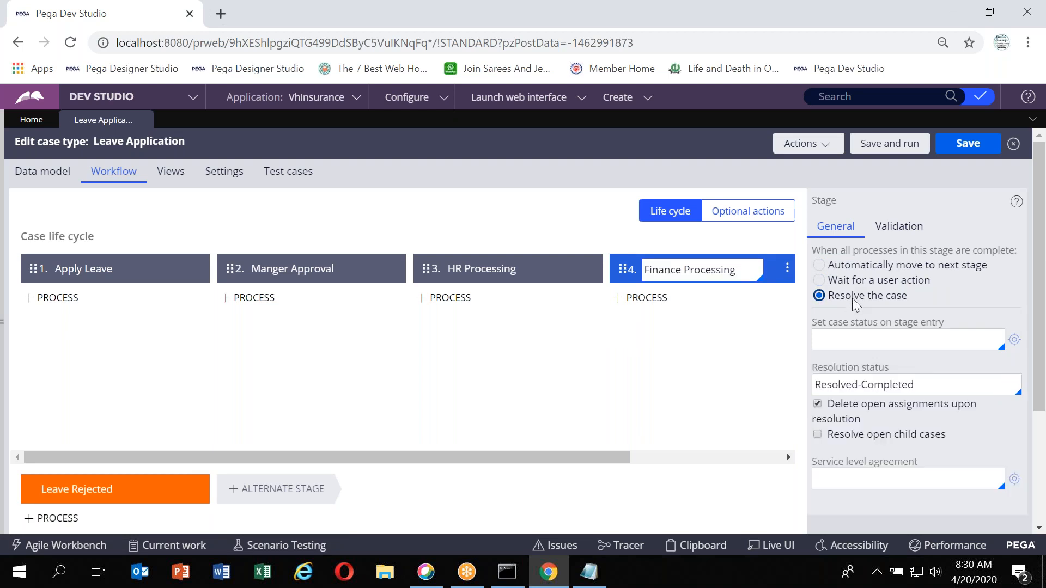
double_click(850, 385)
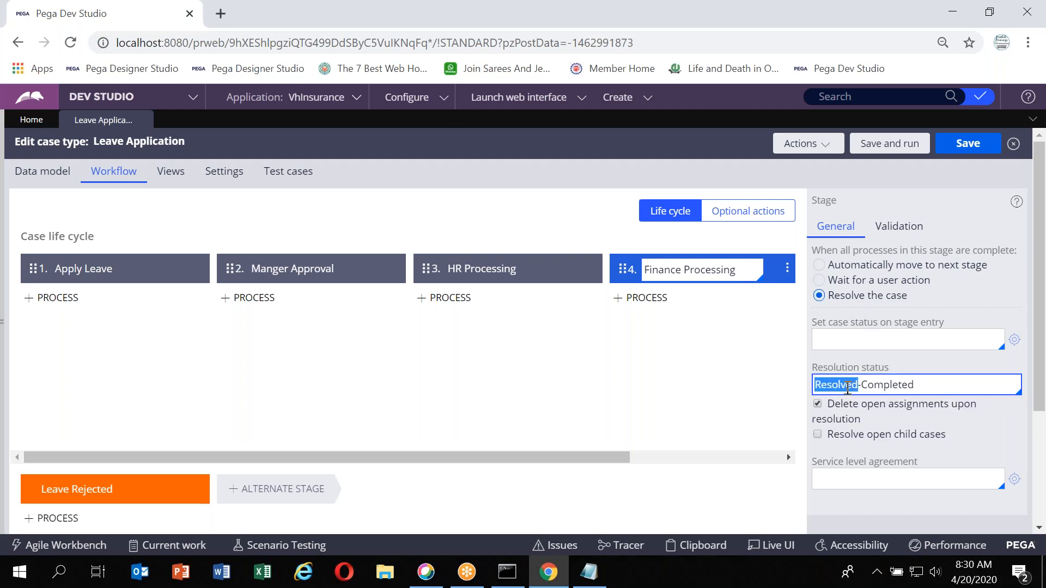
click(947, 144)
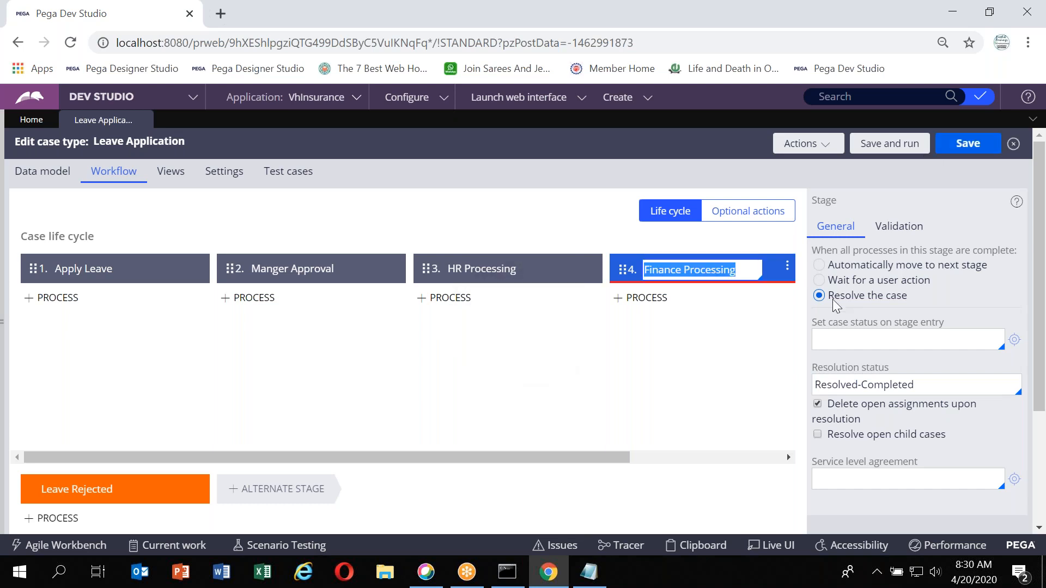
Review the Stages and Processes levels of the CaseType hierarchy in the Pega Class Notes in Notepad
mouse_move(663, 289)
key(alt+Tab)
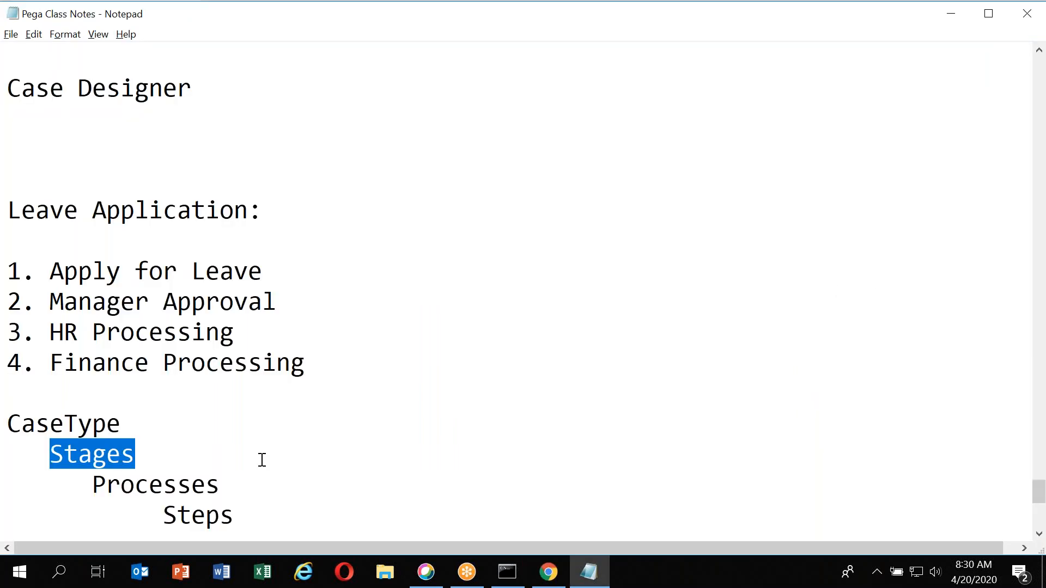
click(80, 460)
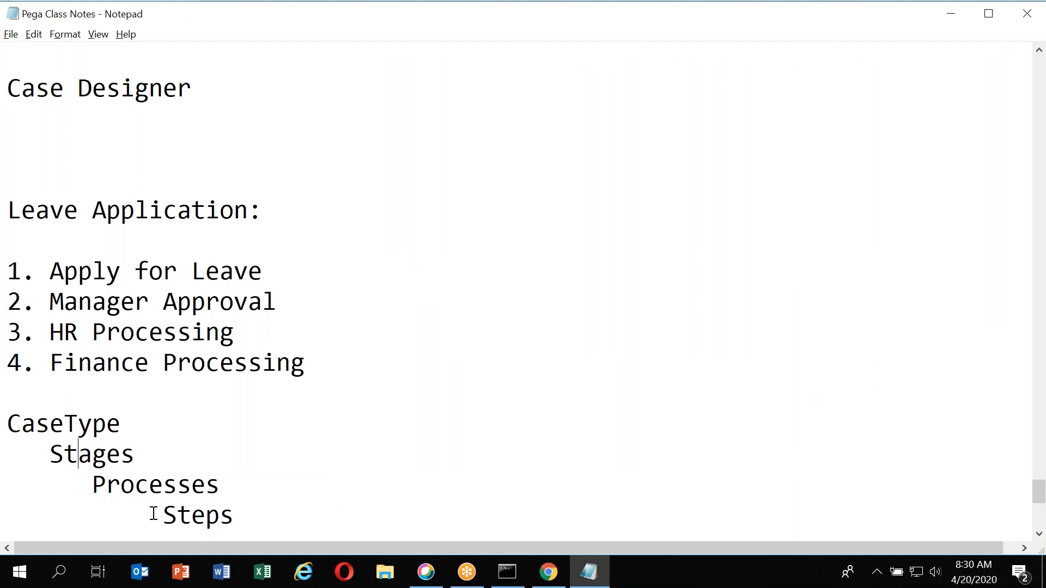
key(alt+Tab)
mouse_move(104, 292)
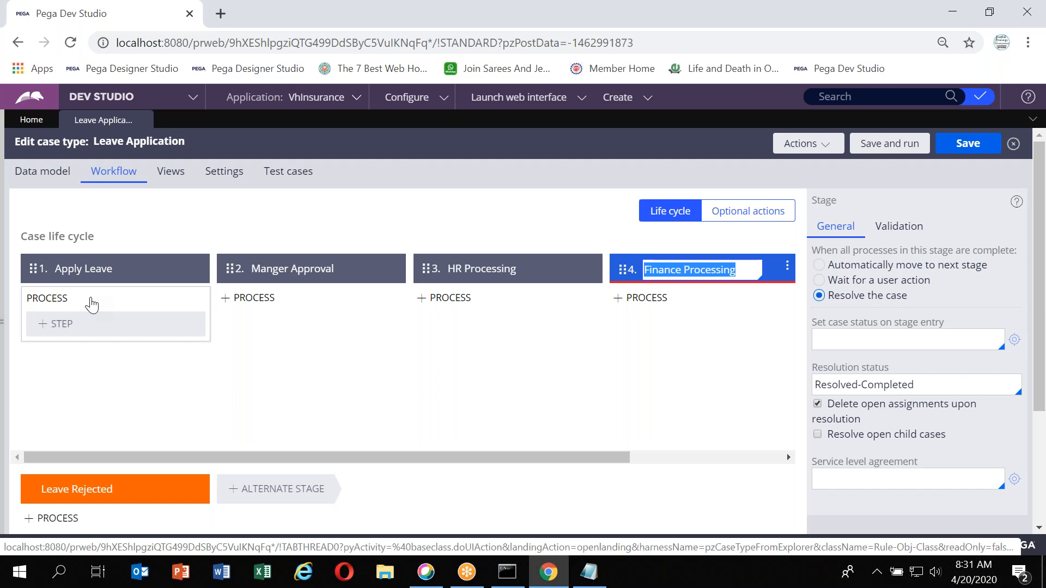
key(alt+Tab)
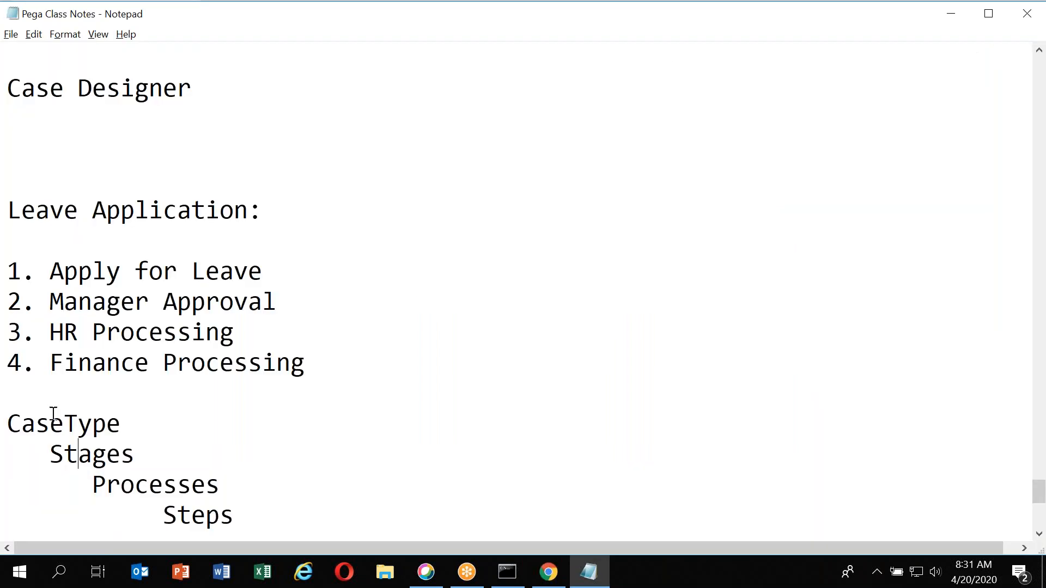
click(137, 484)
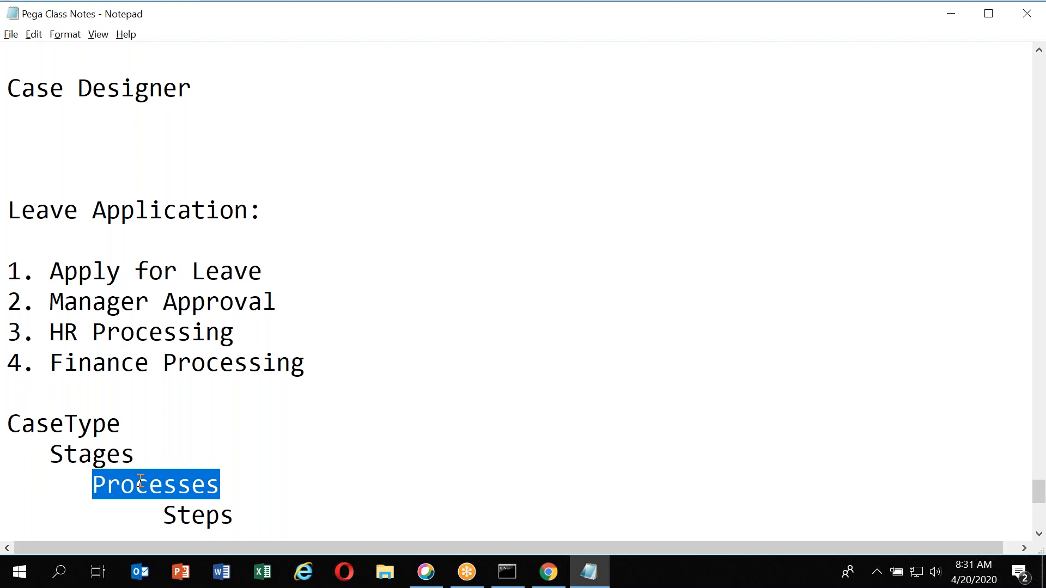
click(91, 462)
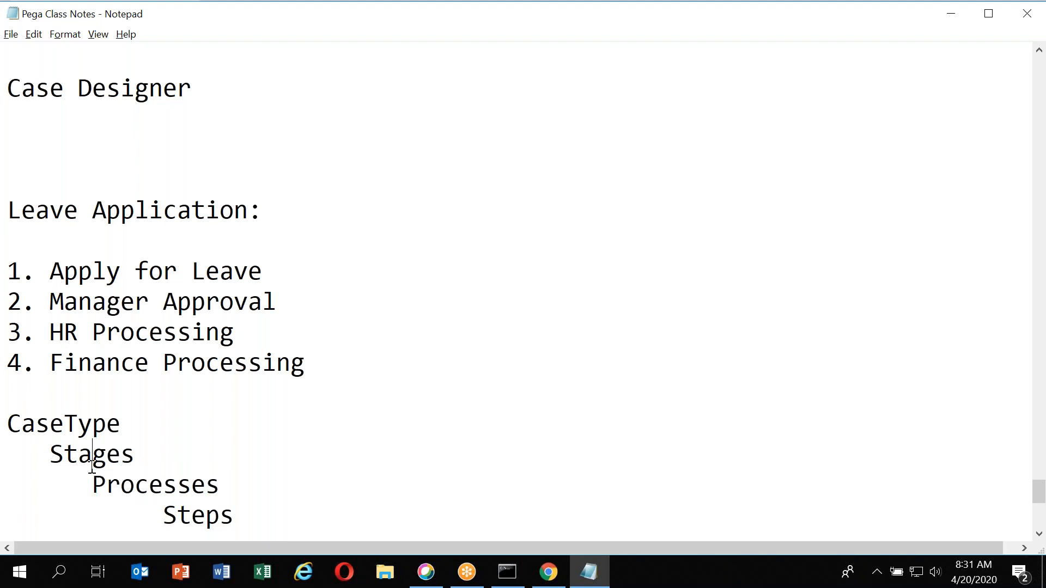
double_click(160, 492)
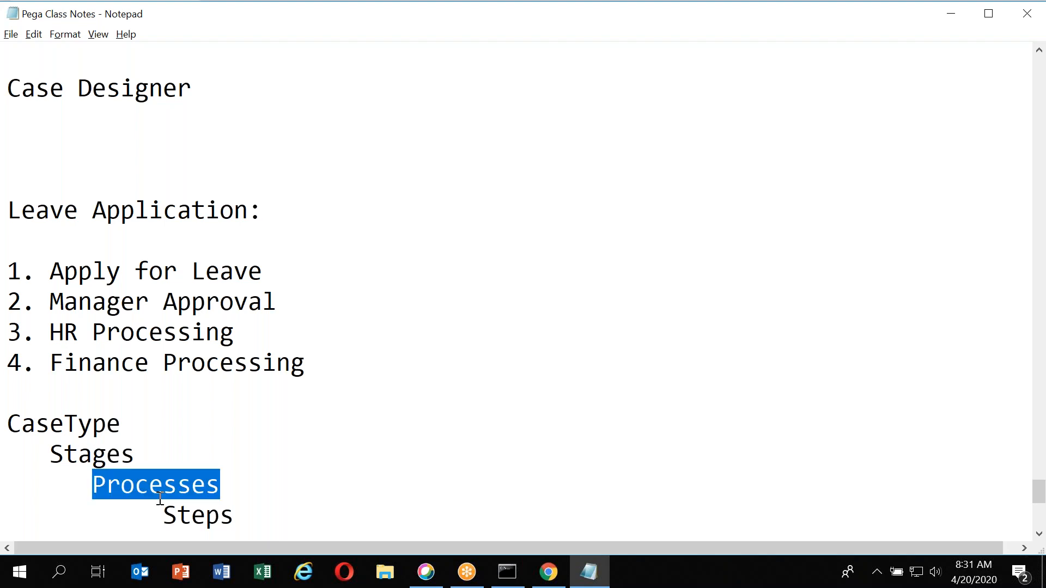
key(alt+Tab)
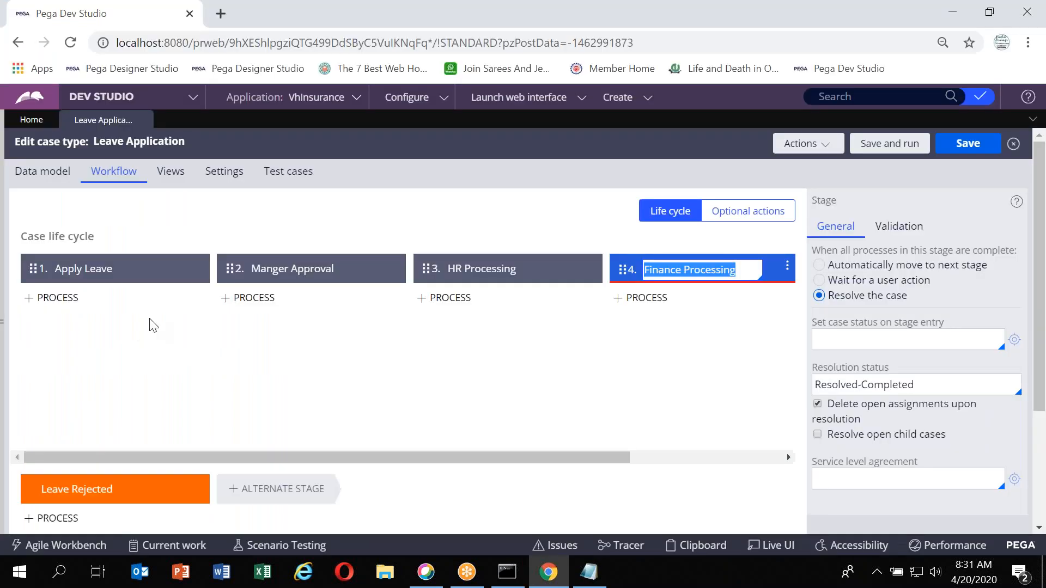
mouse_move(114, 301)
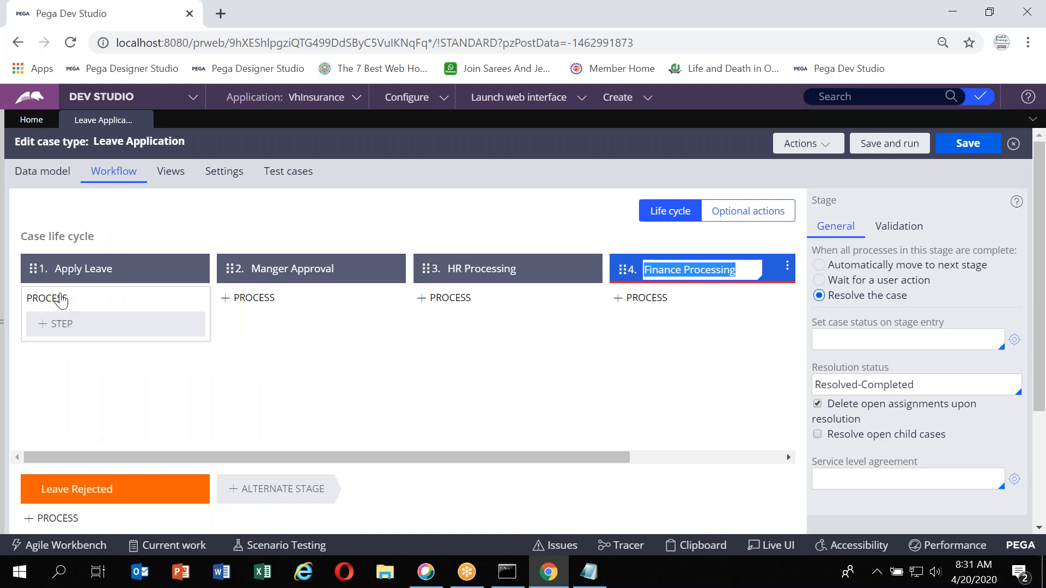
mouse_move(33, 295)
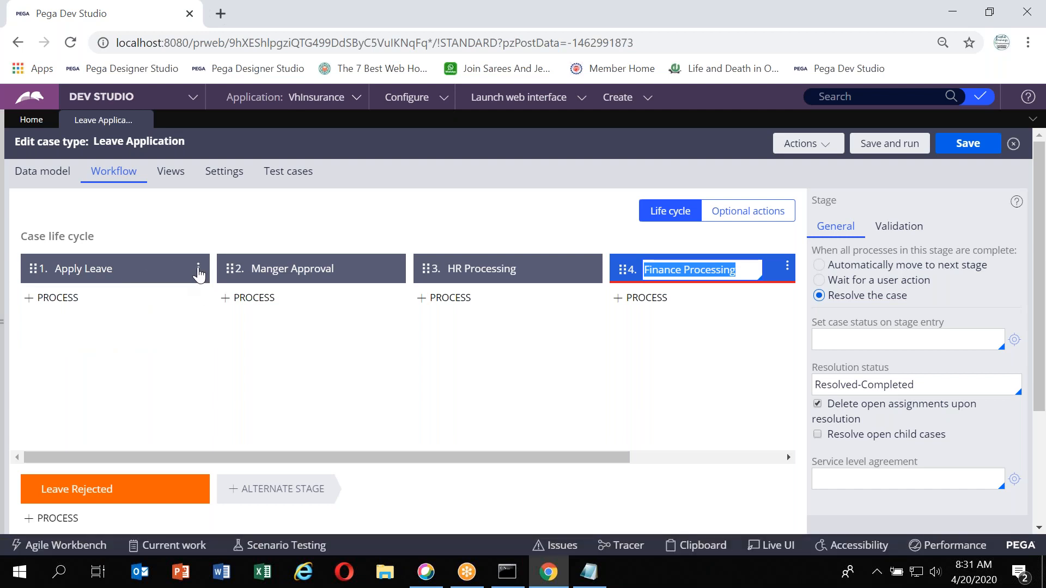
Add a new process to the Apply Leave stage and name it Enter Leave Details
click(198, 268)
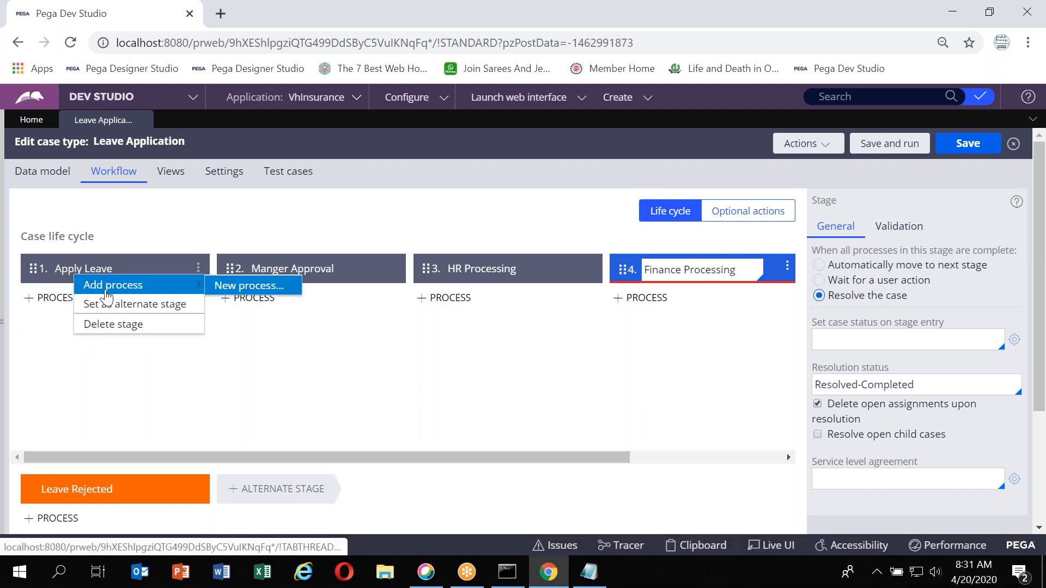
click(234, 292)
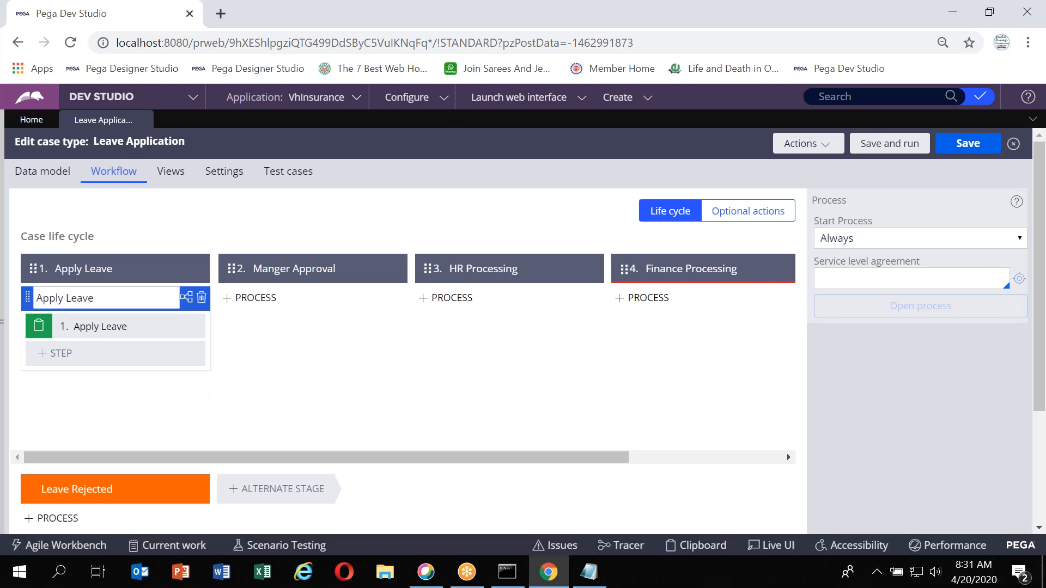
triple_click(76, 308)
text(Ent)
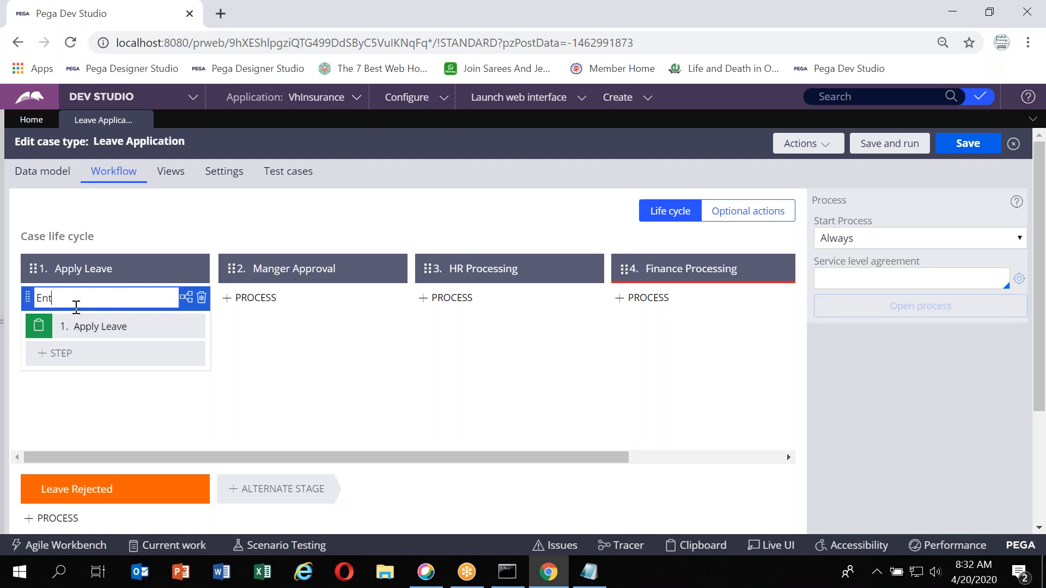
text(er Leave Details)
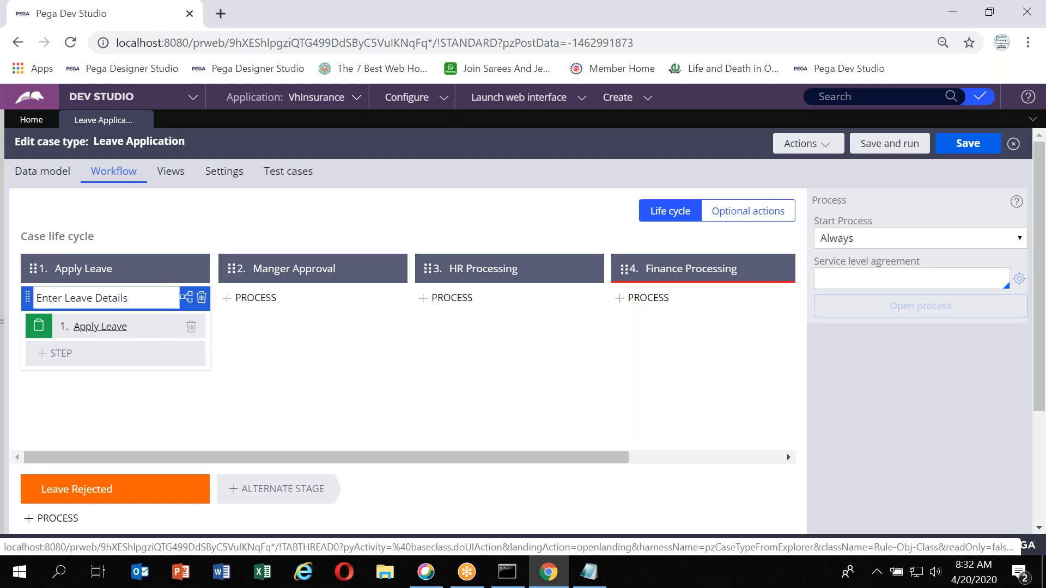
Rename the process's first step to Enter start and End Dates
click(109, 337)
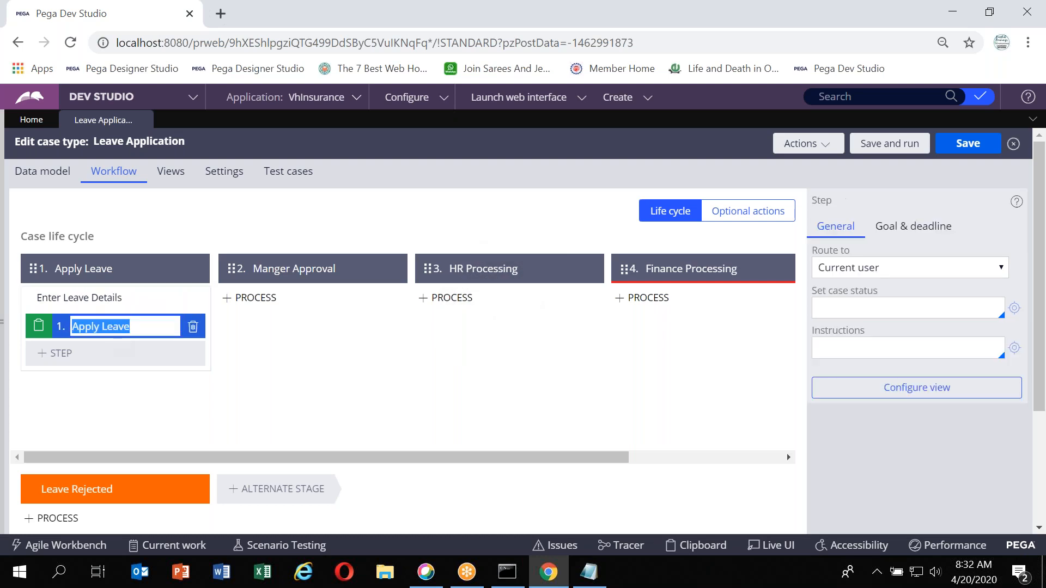
text(Enter s)
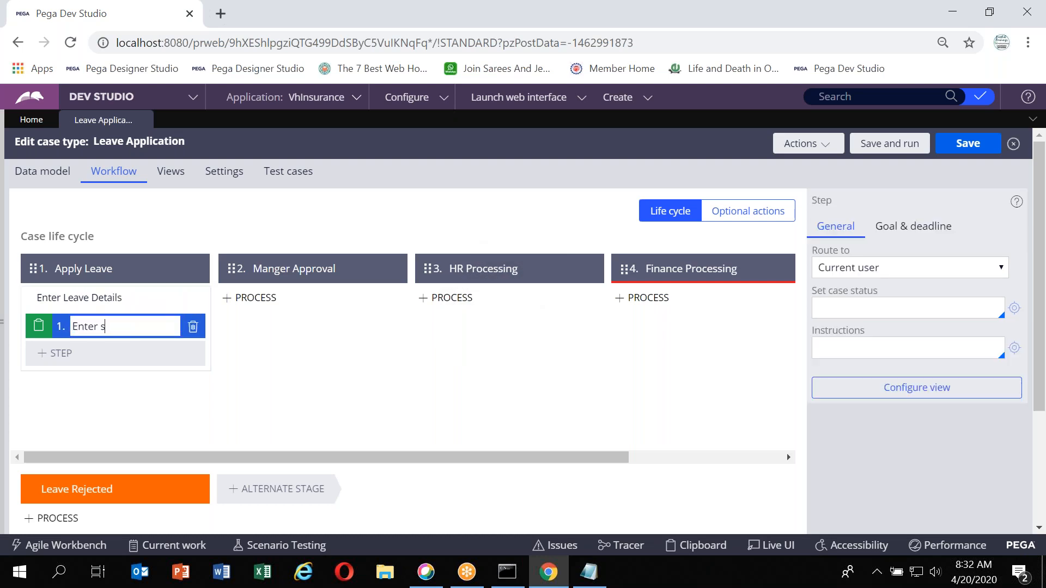
text(tart and End D)
text(ages)
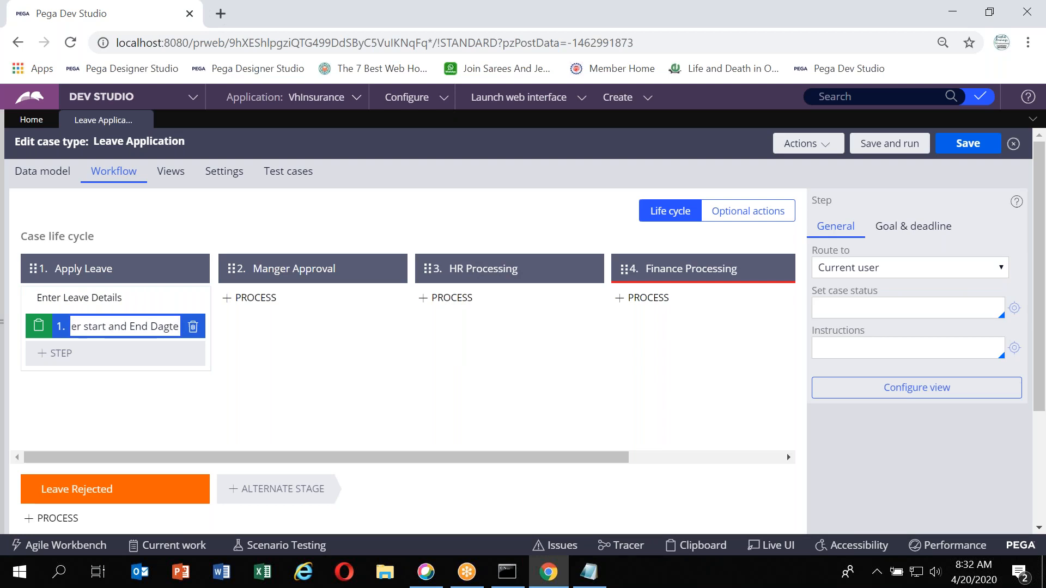
key(BackSpace)
key(BackSpace)
key(BackSpace)
text(te)
click(360, 378)
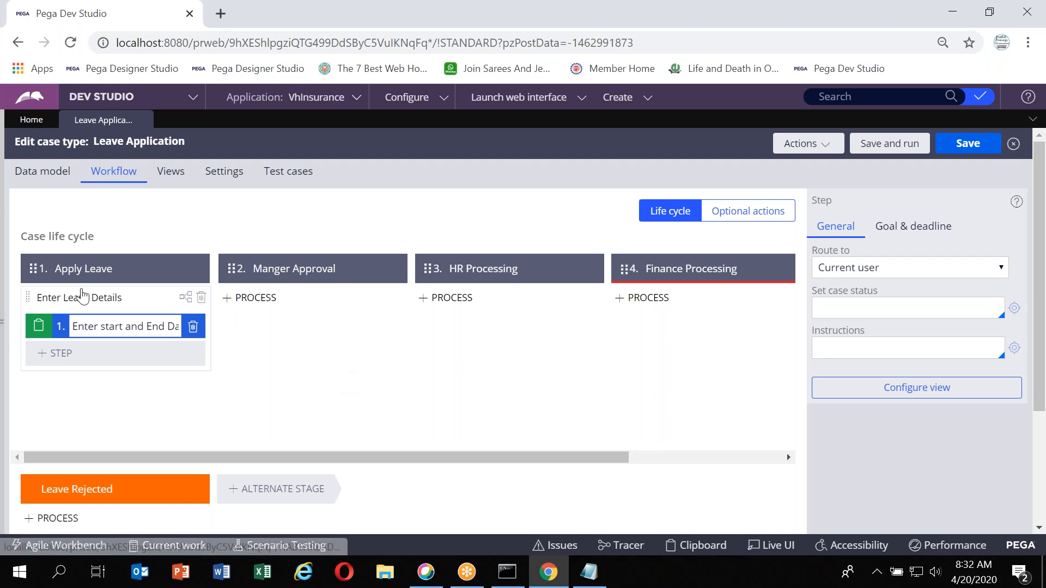
Refer to the Steps level of the hierarchy in the class notes, then return to the case designer
key(alt+Tab)
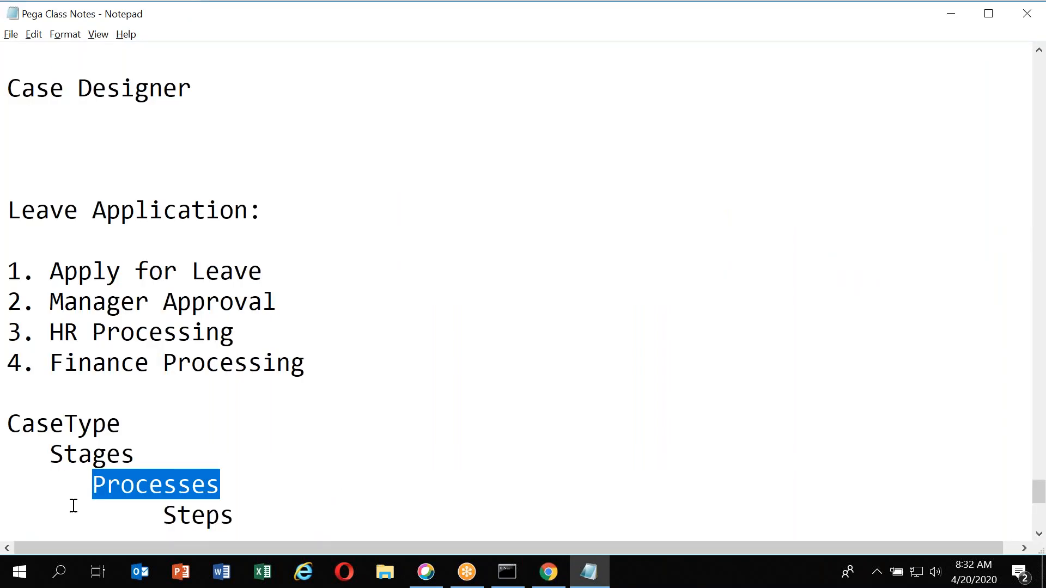
double_click(193, 520)
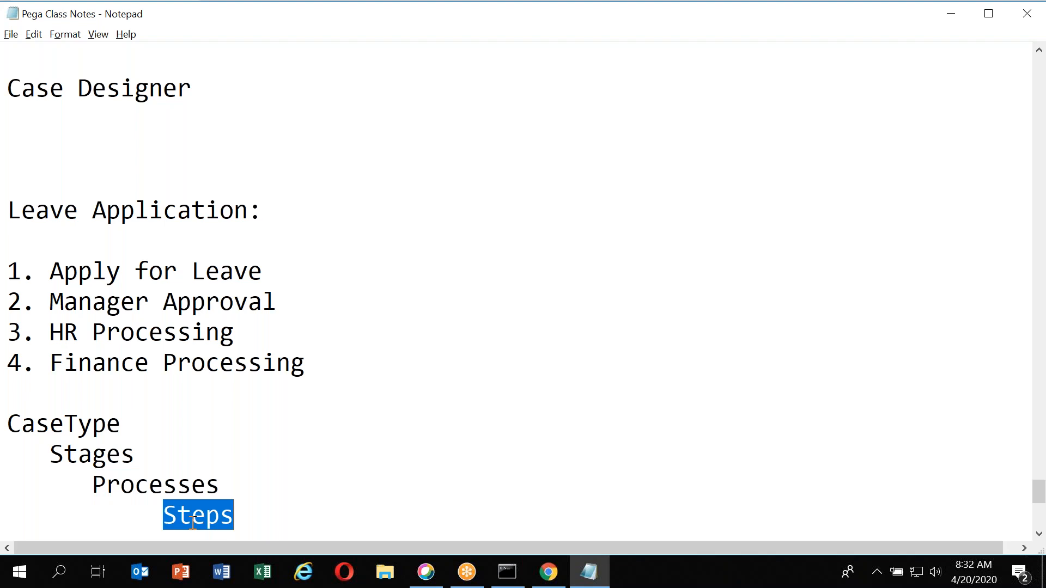
key(alt+Tab)
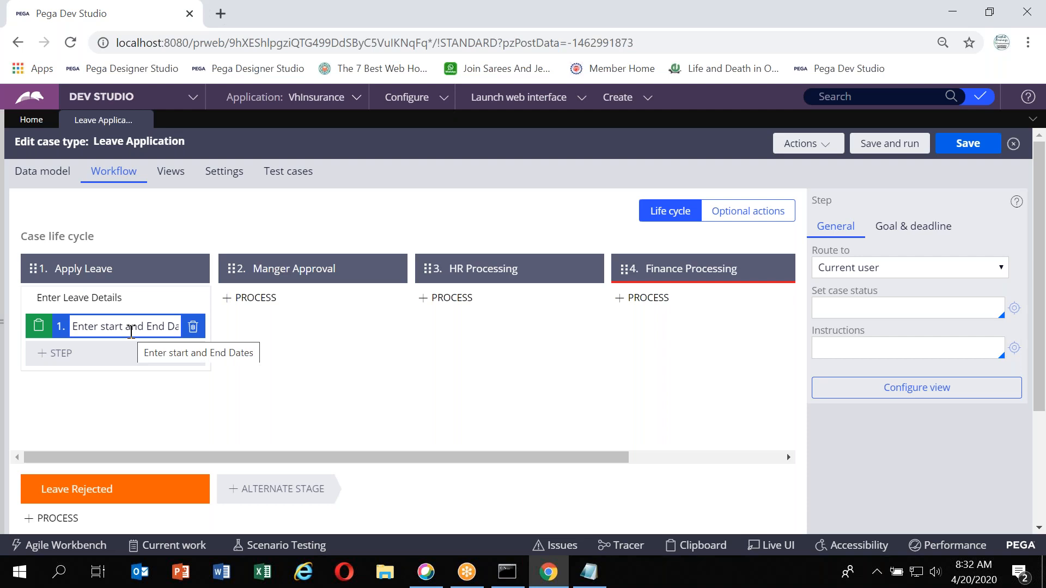
click(776, 26)
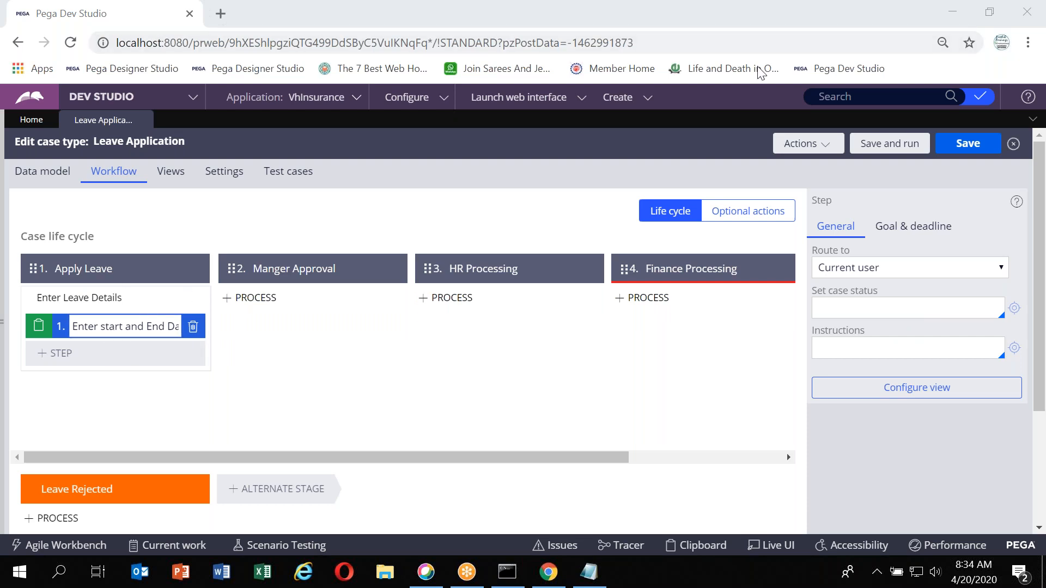
Set the case status of the Enter start and End Dates step to Leave Deatils
click(141, 328)
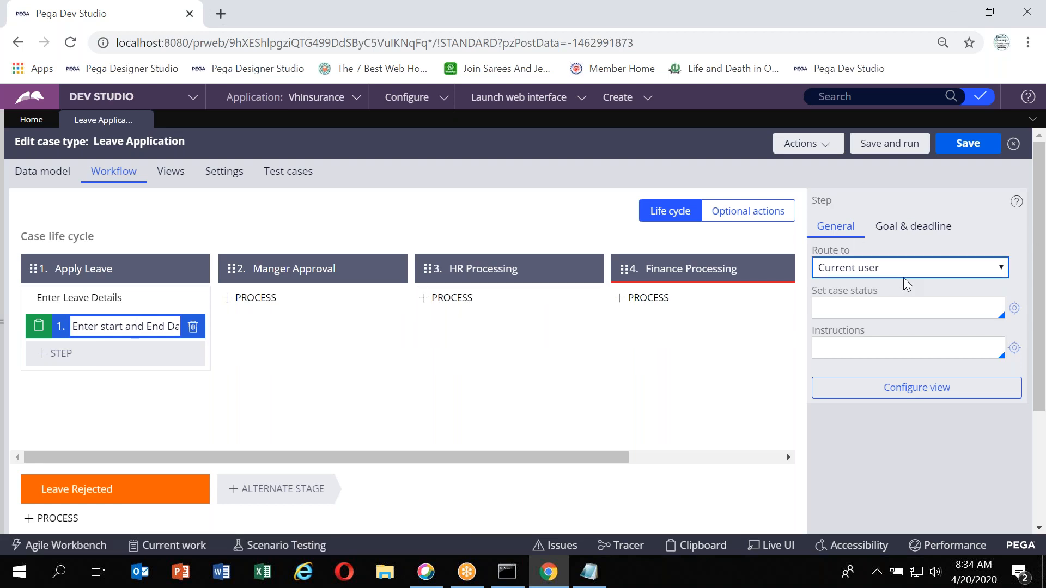
click(102, 299)
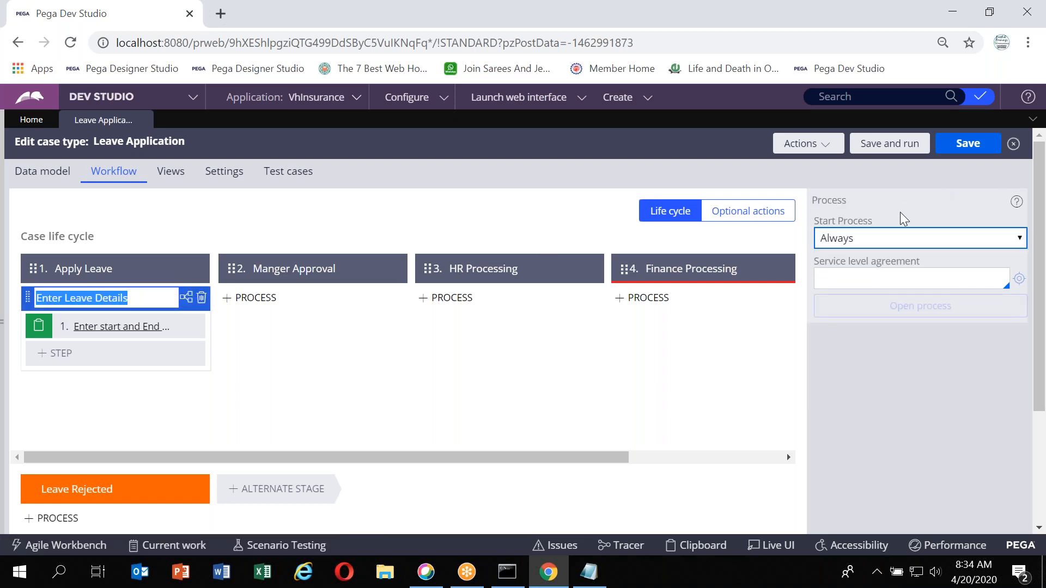
click(97, 272)
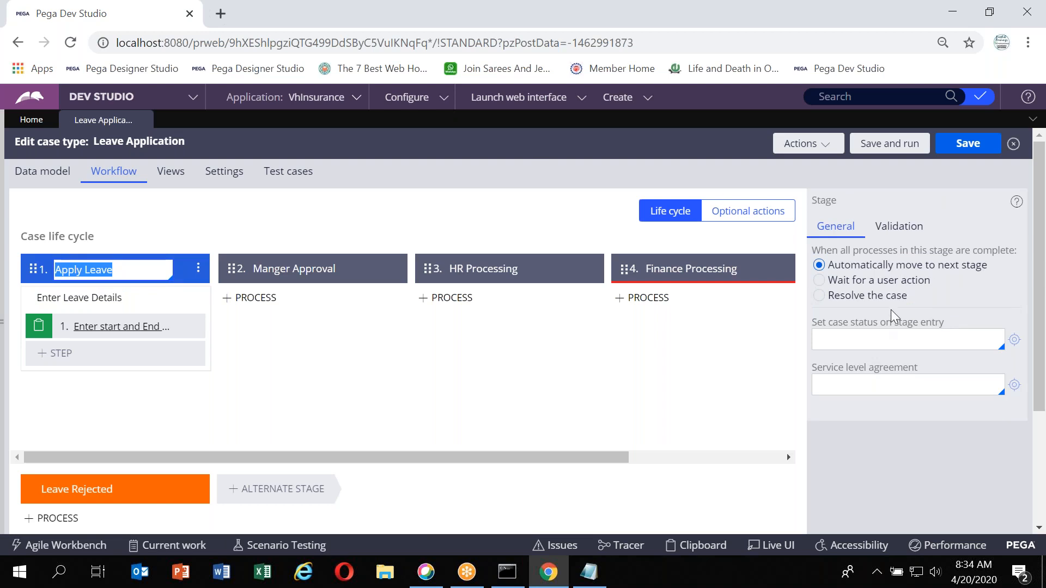
click(108, 333)
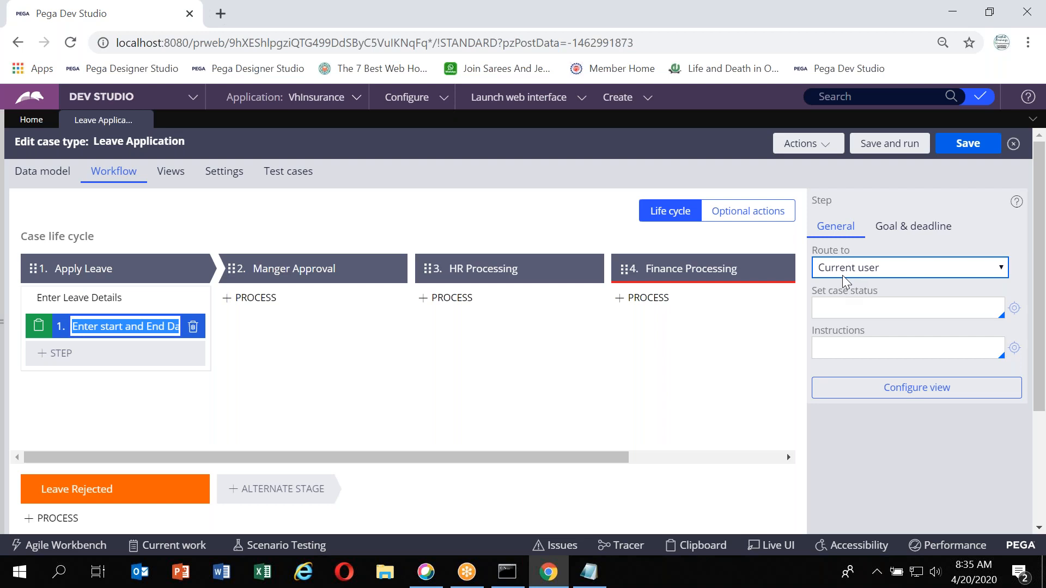
click(844, 302)
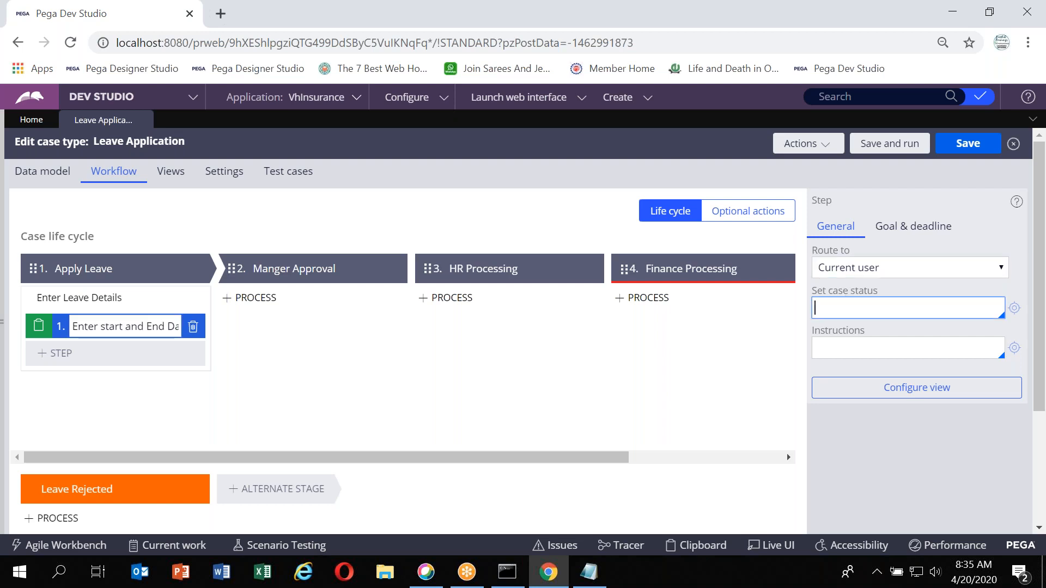
text(Enter)
key(BackSpace)
key(BackSpace)
key(BackSpace)
key(BackSpace)
text(Leave Deatils)
key(Tab)
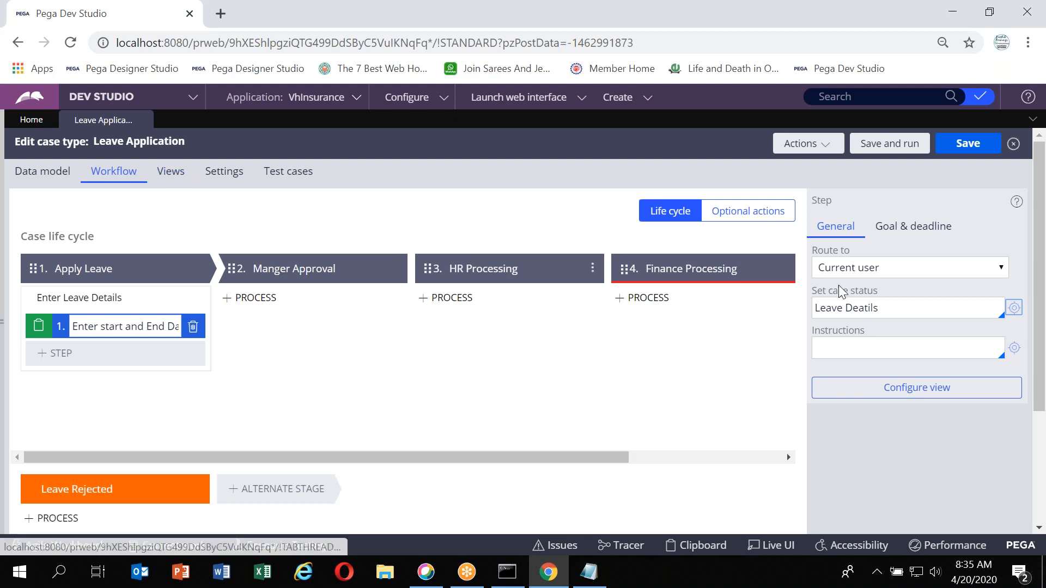
click(908, 394)
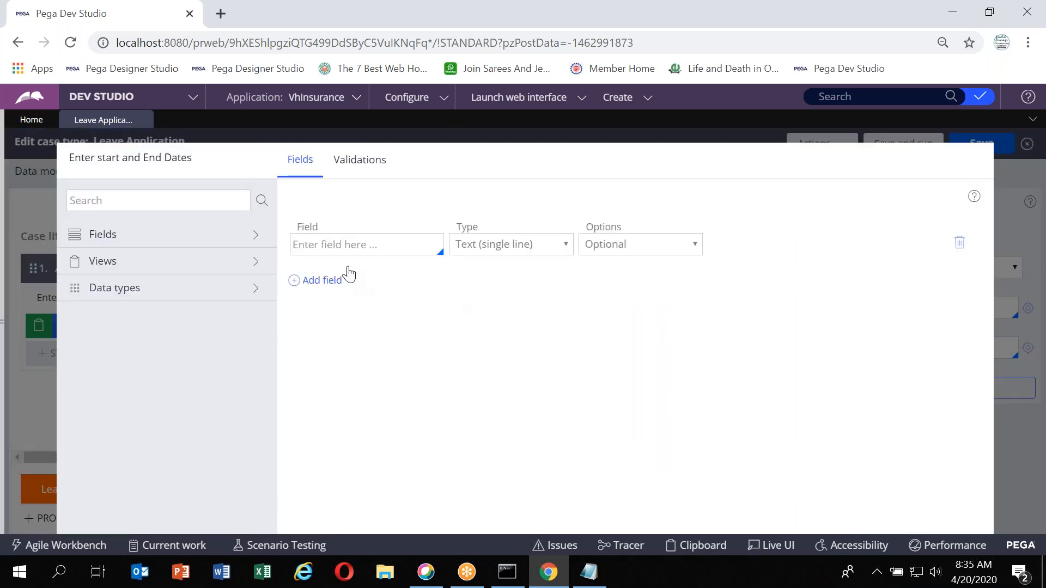
click(344, 245)
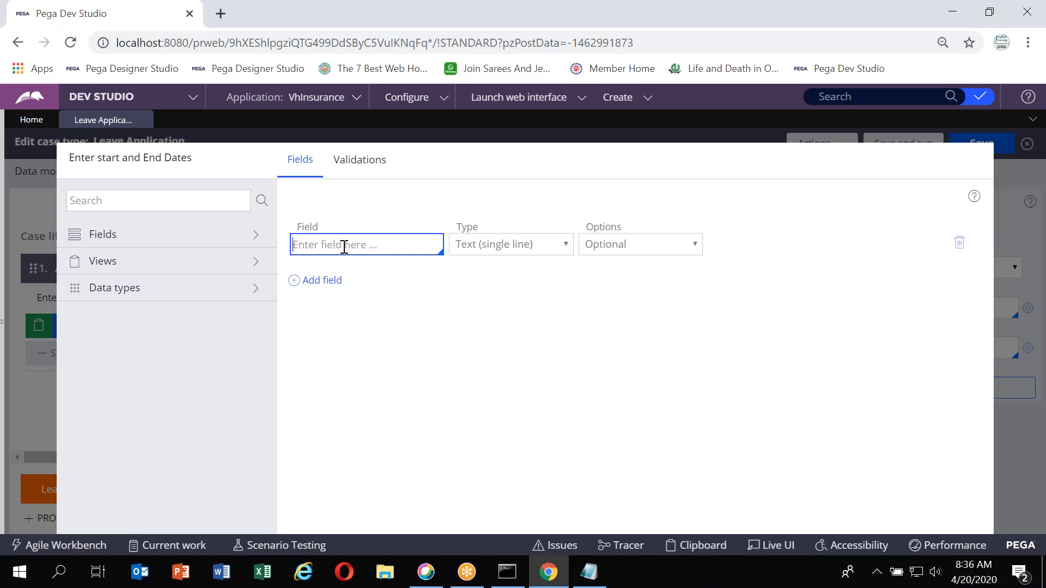
key(Tab)
key(Tab)
key(Tab)
key(Tab)
key(Tab)
key(Tab)
key(Tab)
key(Tab)
key(Tab)
key(Tab)
key(Tab)
key(Tab)
key(Tab)
key(Tab)
key(Tab)
key(Tab)
key(Tab)
key(Tab)
key(Tab)
key(Tab)
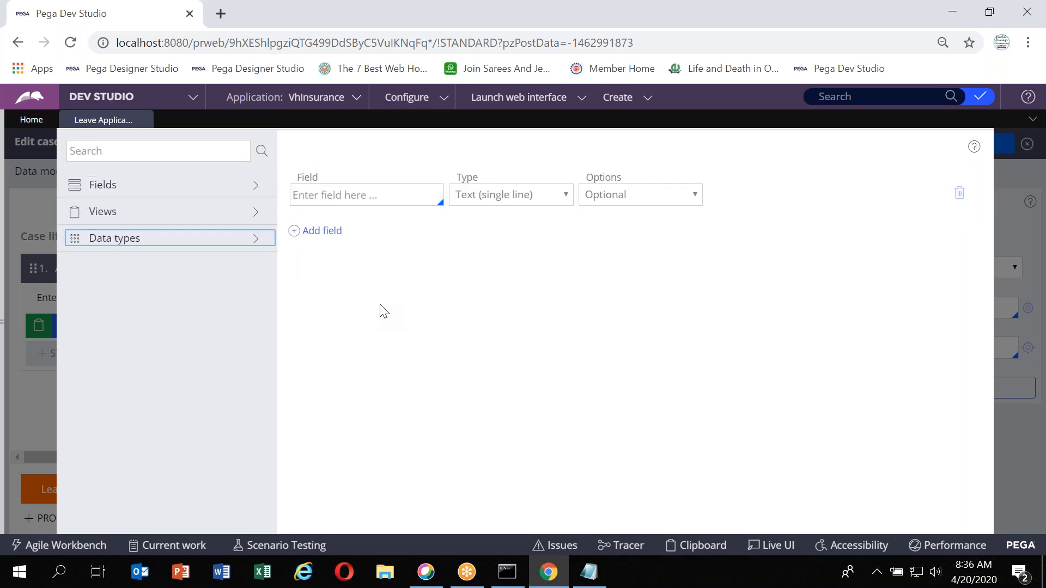
key(Tab)
click(98, 516)
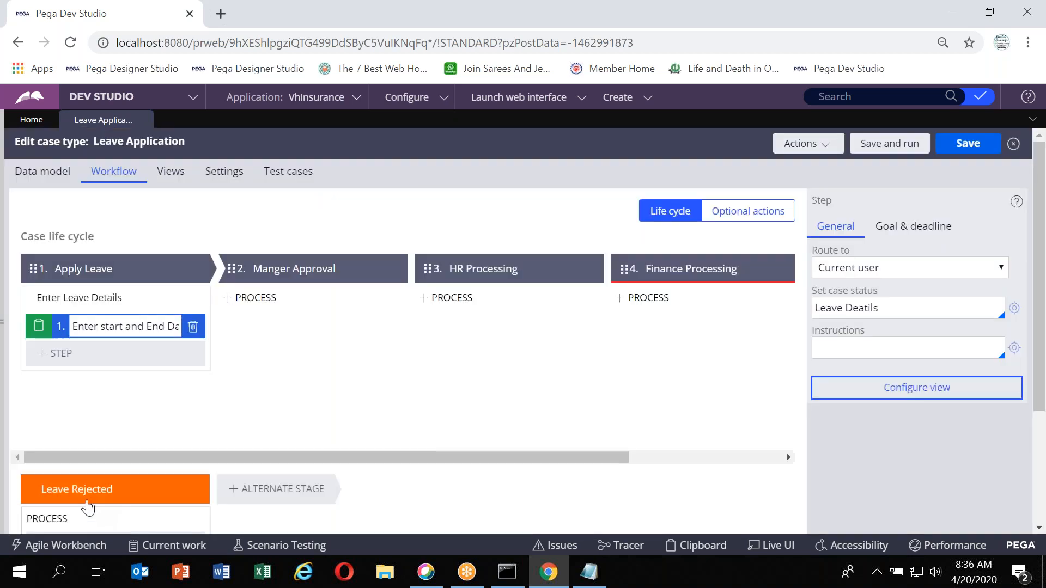
Check the data model fields, then add the existing Leave Start Date and Leave End Date fields to the step's view, removing the empty row
click(38, 170)
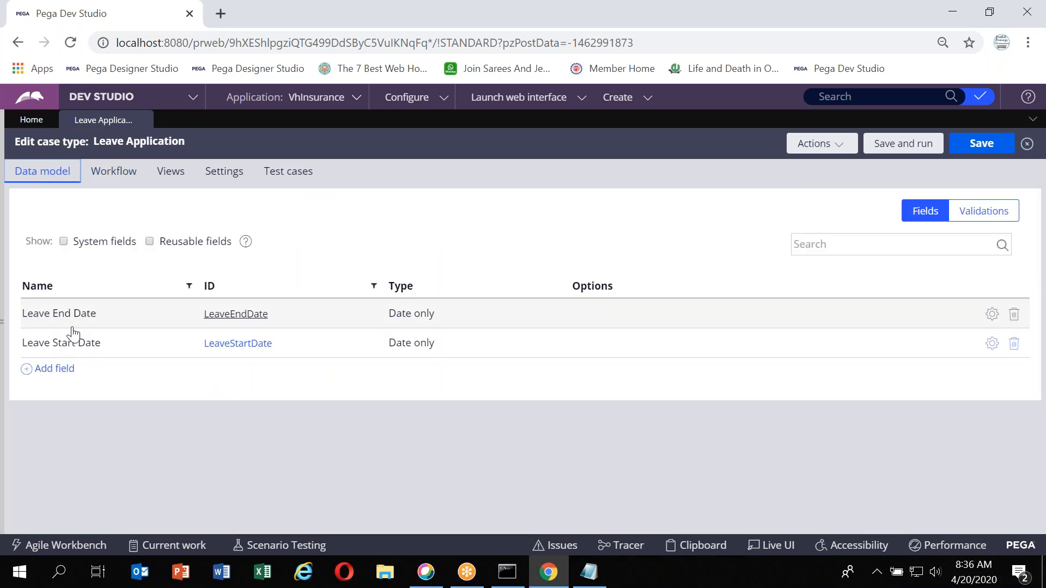
click(108, 172)
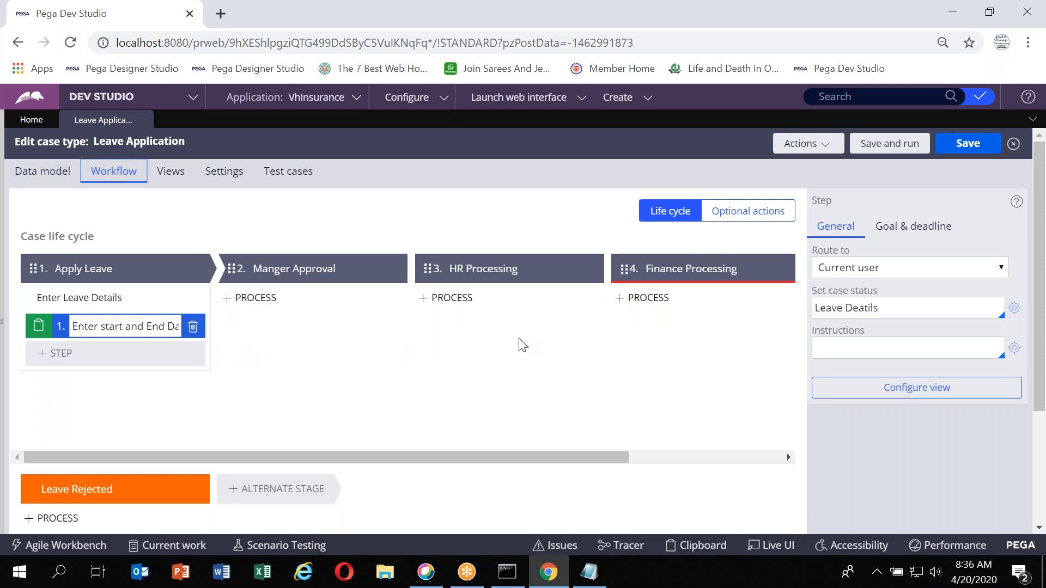
click(890, 391)
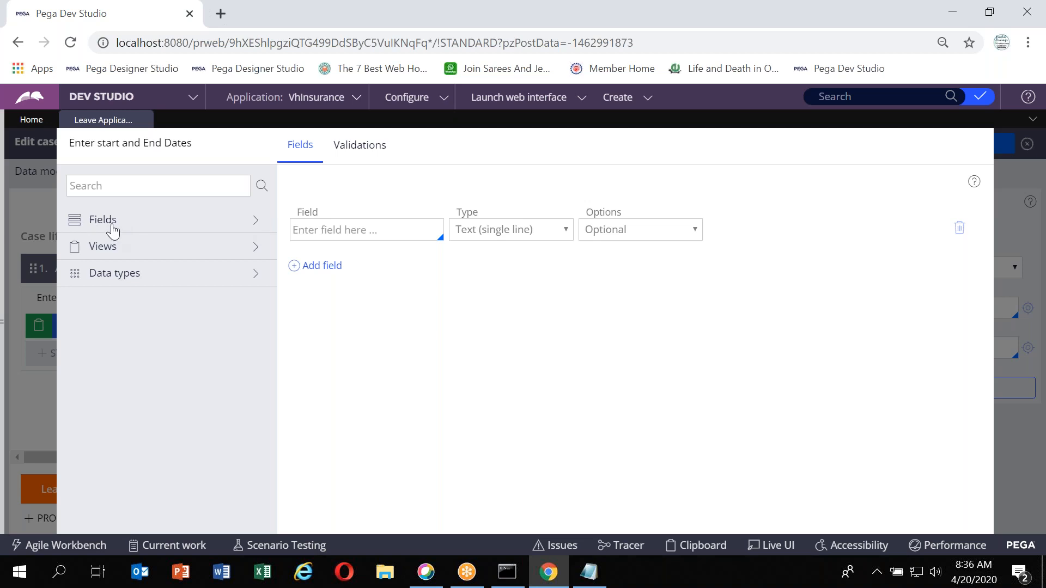
click(259, 225)
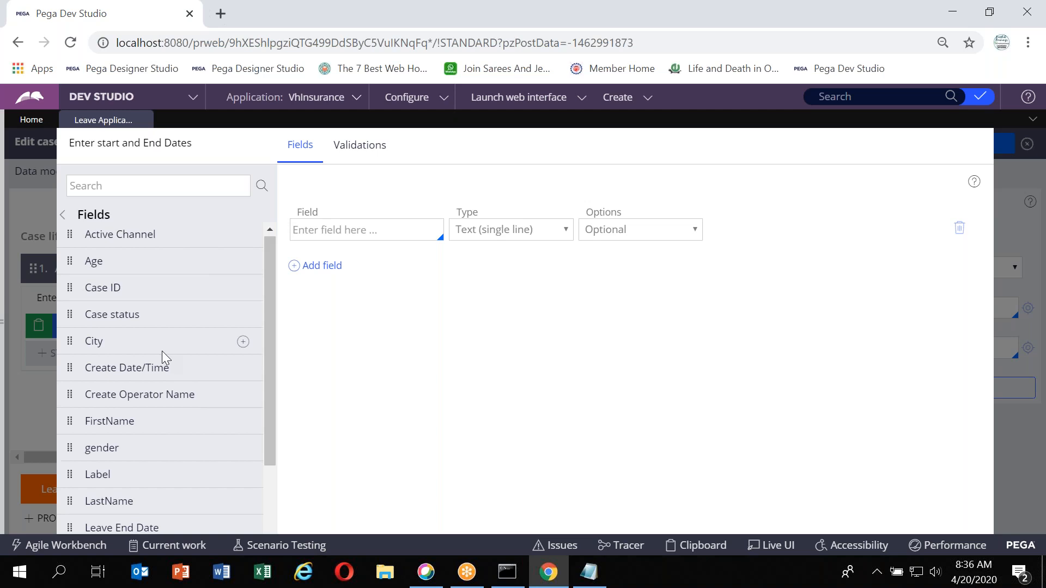
scroll(163, 352, down, 1)
scroll(162, 350, down, 1)
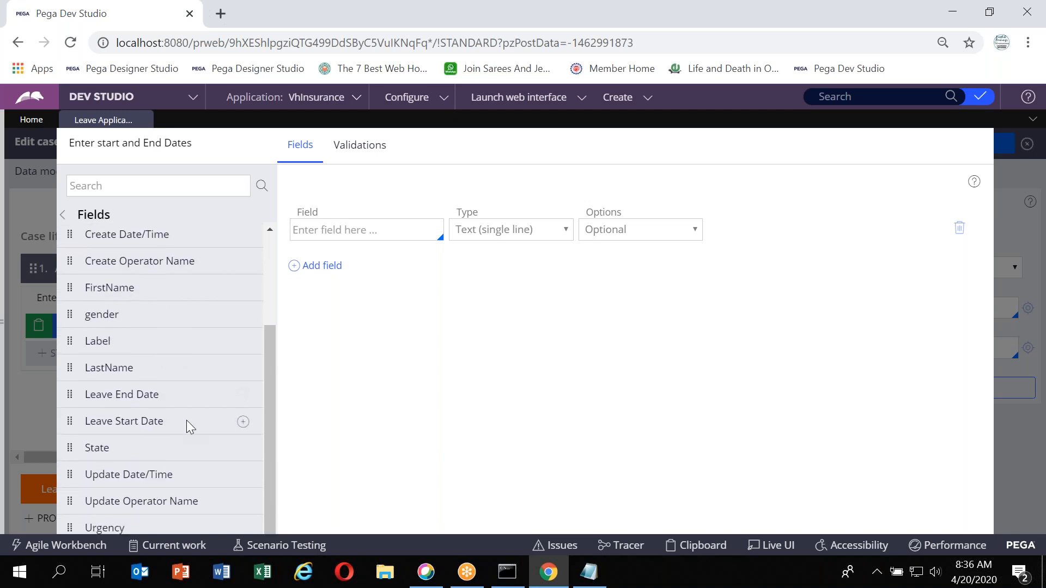
click(243, 422)
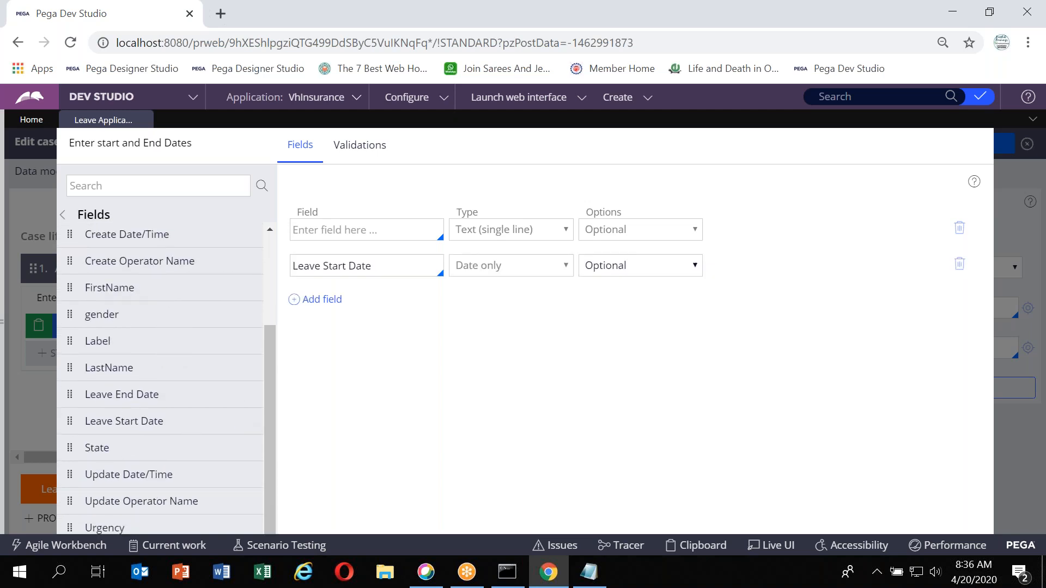
mouse_move(246, 400)
click(244, 399)
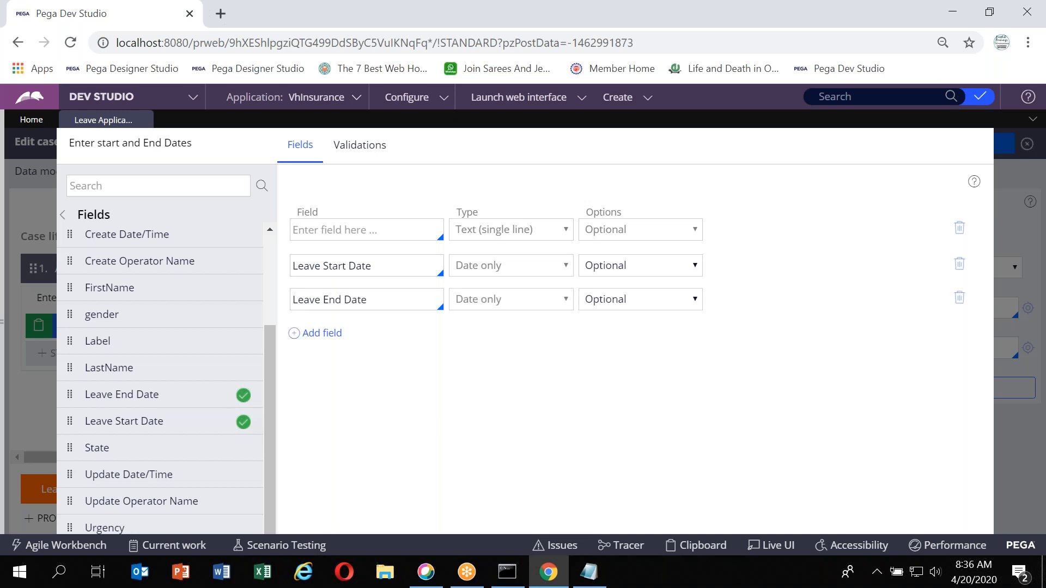
click(959, 229)
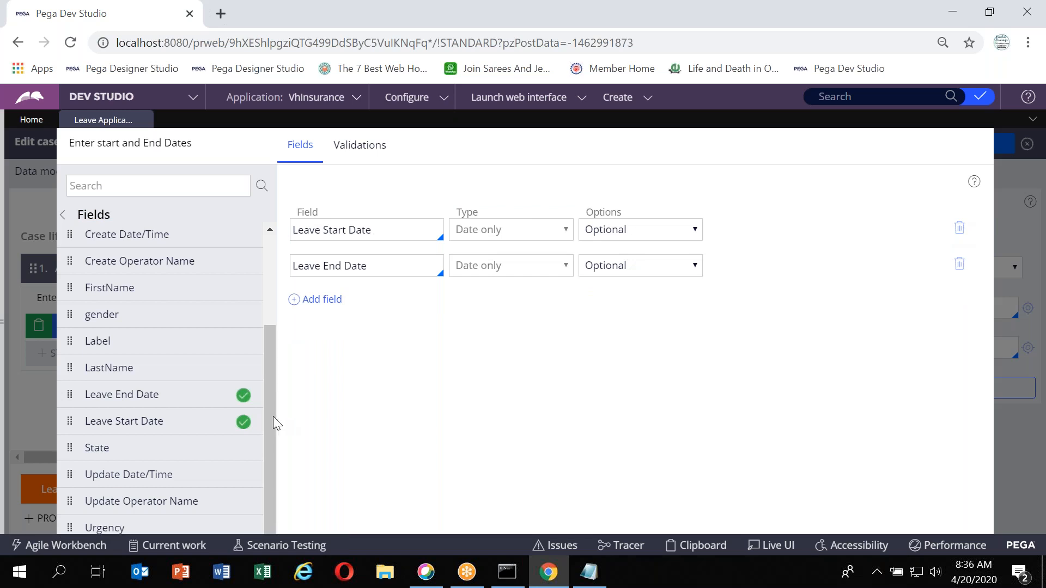
Add a Leave Reason field of type Text (paragraph) to the view
scroll(96, 430, up, 3)
scroll(97, 430, down, 3)
click(313, 301)
text(Leave Reason)
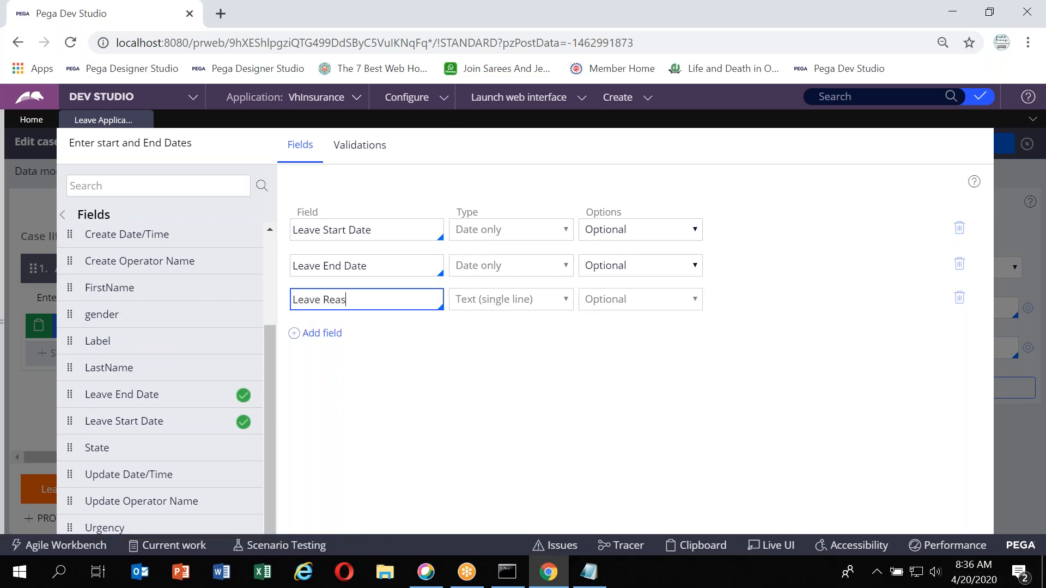
key(Tab)
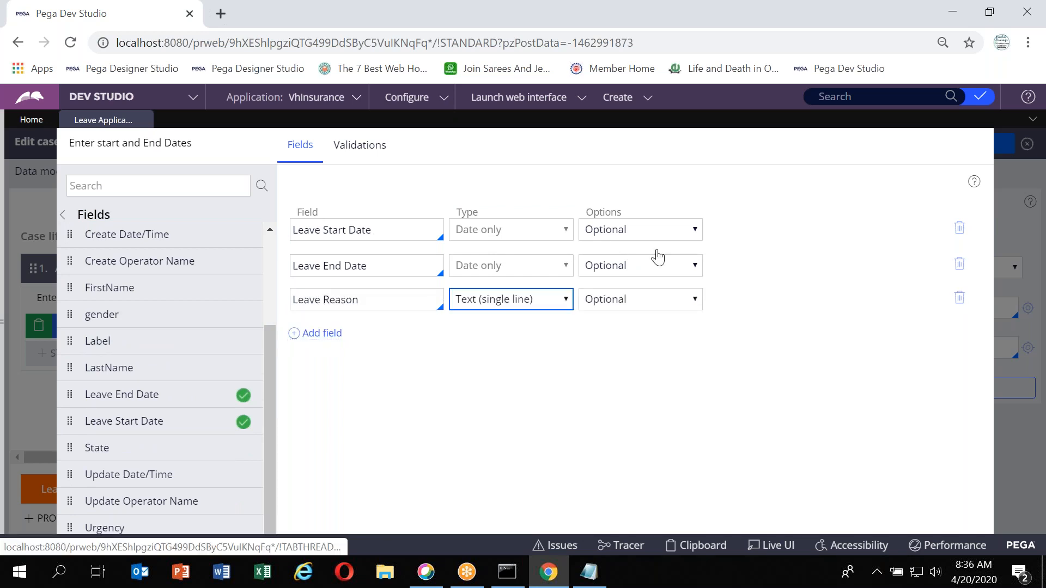
click(500, 305)
click(503, 31)
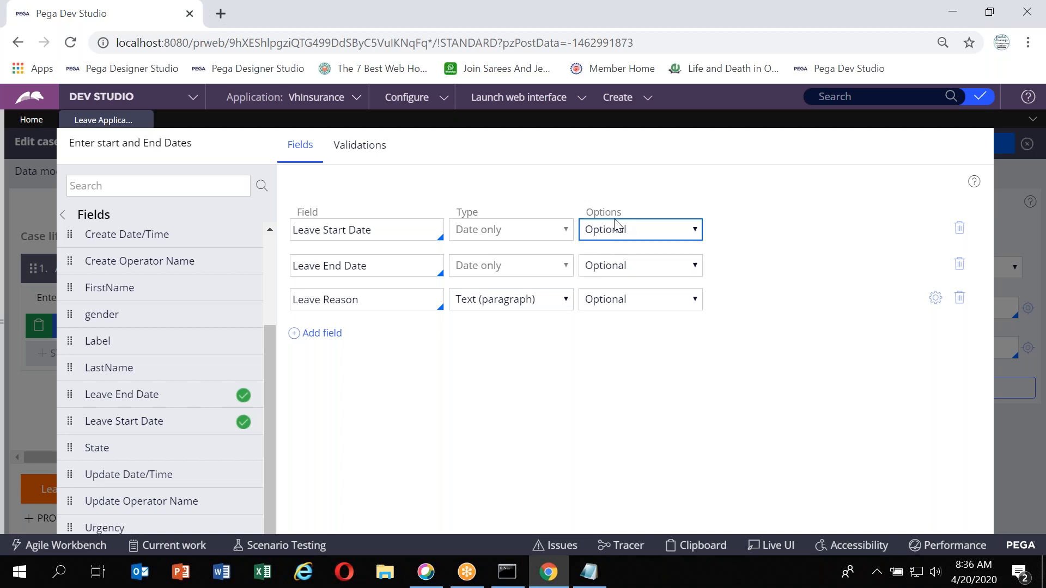
Make Leave Start Date and Leave End Date Required and submit the view configuration
click(695, 229)
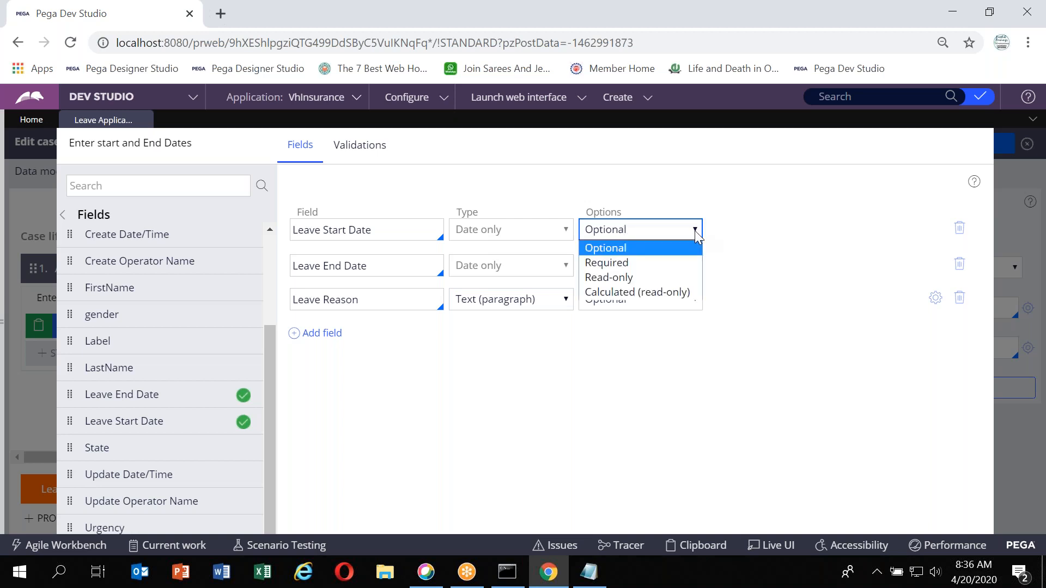
click(617, 264)
click(618, 267)
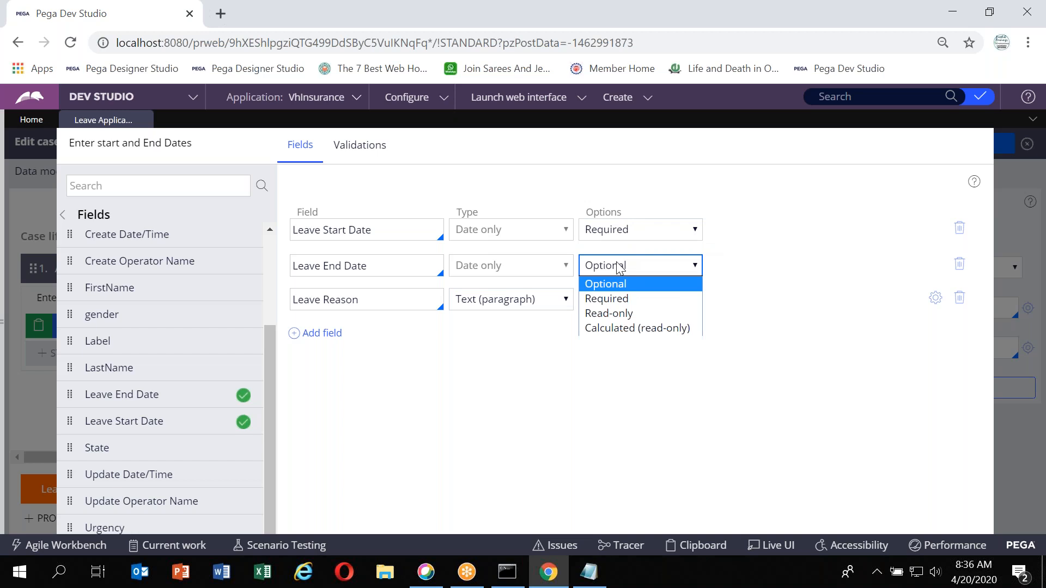
click(612, 299)
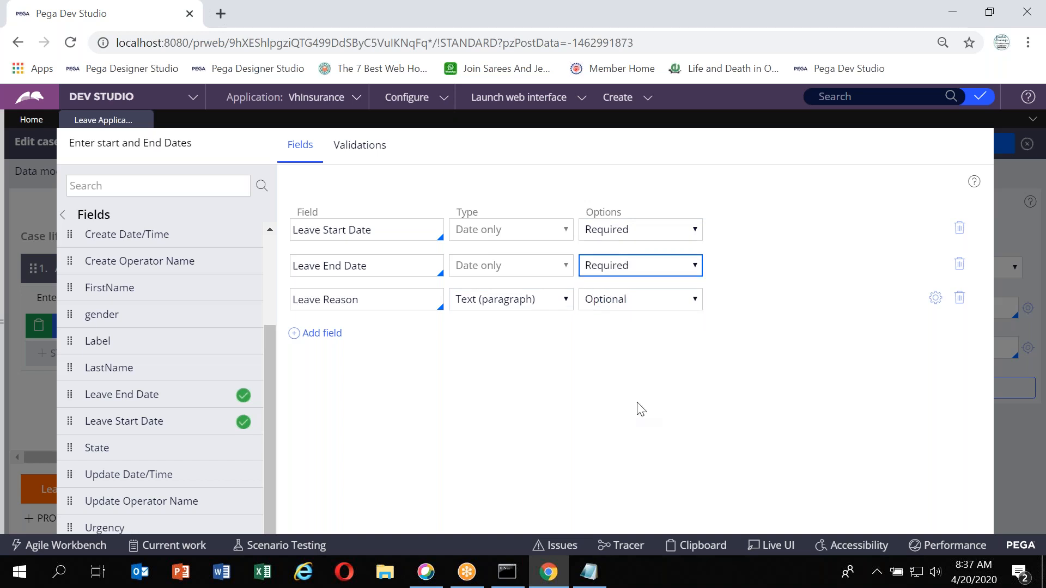
key(Tab)
key(Tab)
key(Tab)
key(Tab)
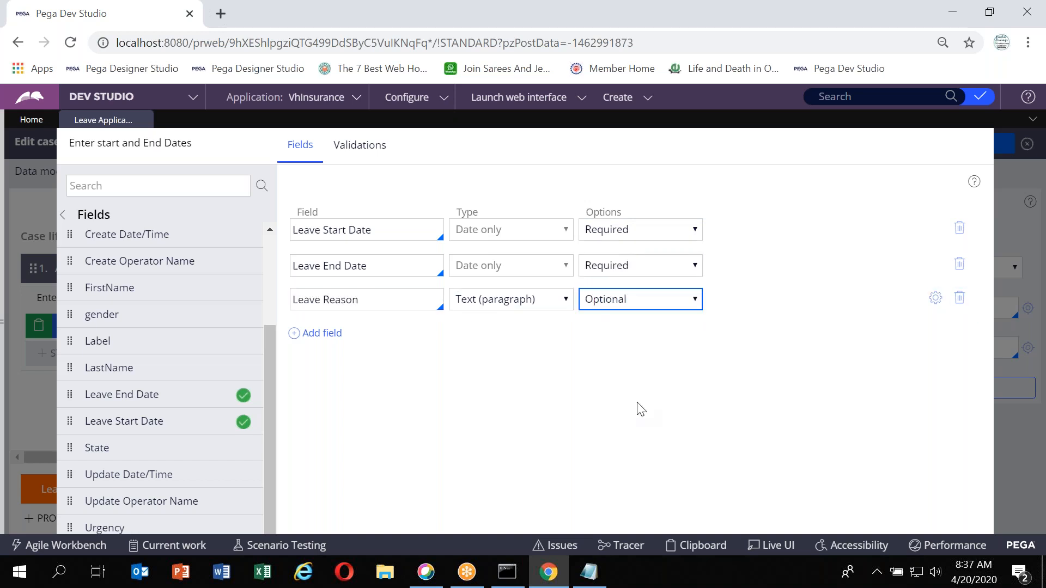
key(Tab)
key(Tab)
key(Tab)
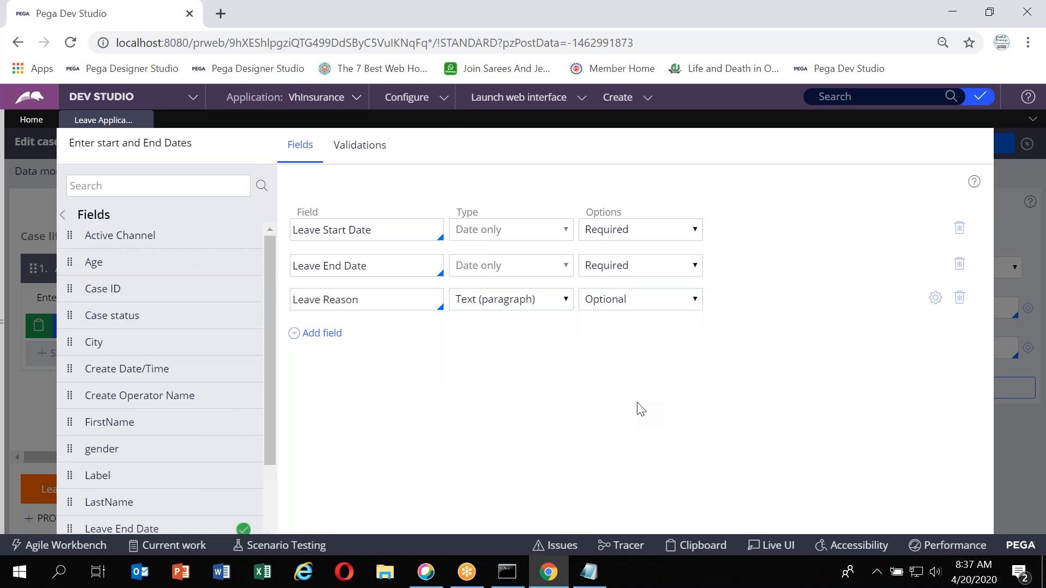
click(63, 215)
key(Tab)
key(Tab)
key(Tab)
key(Tab)
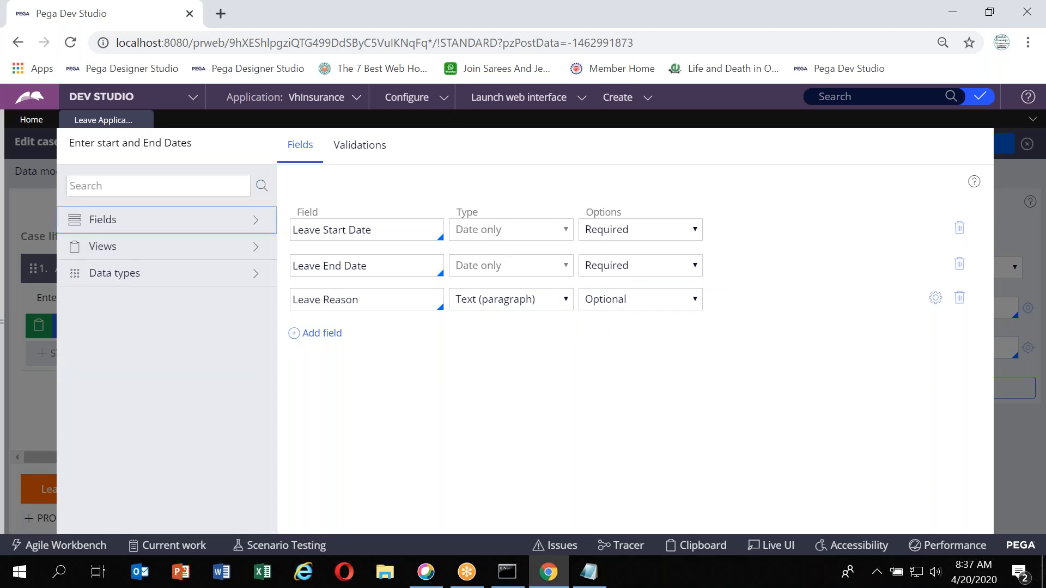
key(Tab)
scroll(439, 346, down, 2)
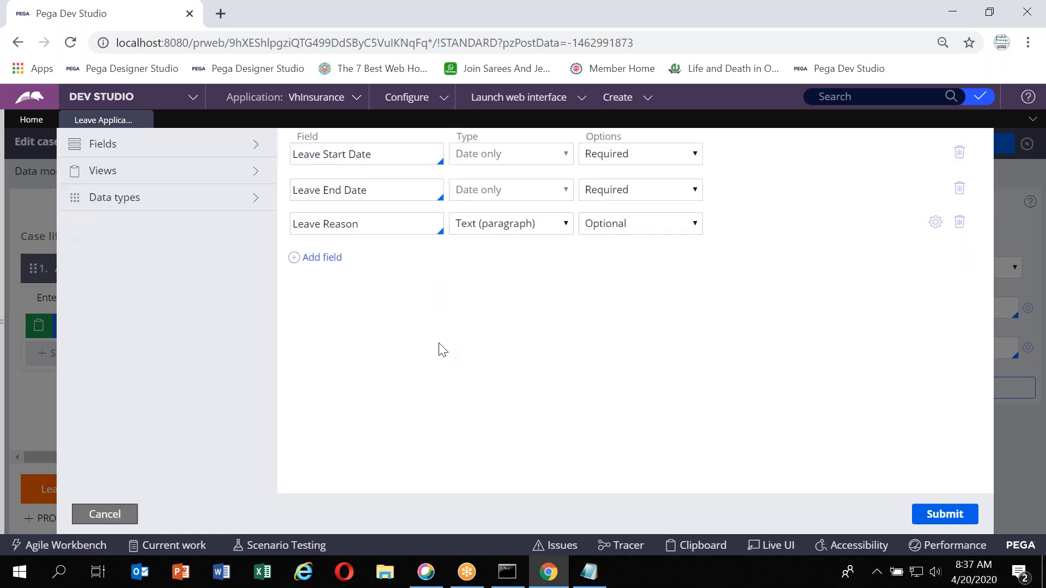
click(937, 515)
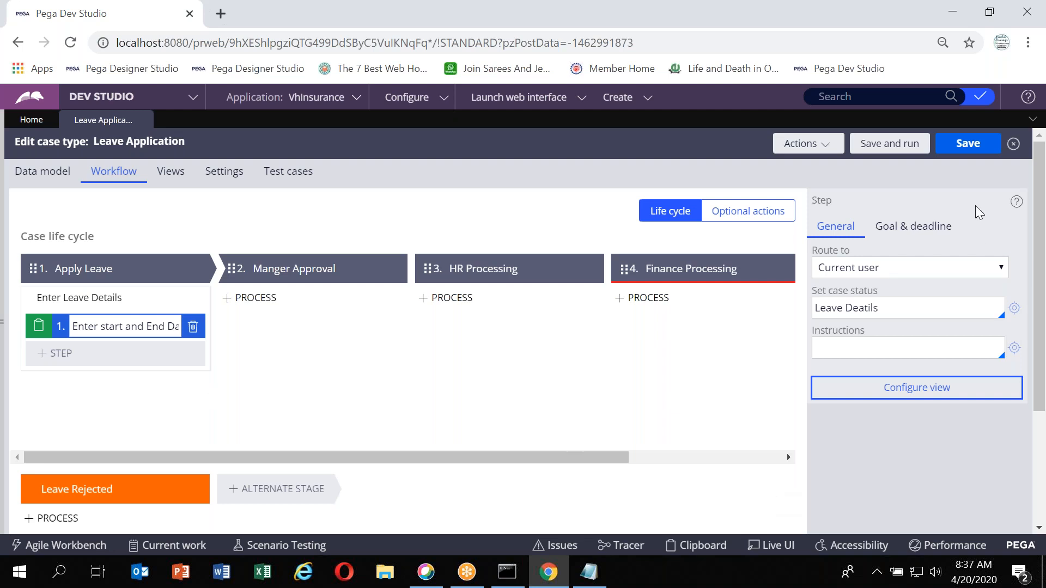
Save and run the Leave Application case type to test the Enter start and End Dates form
click(980, 157)
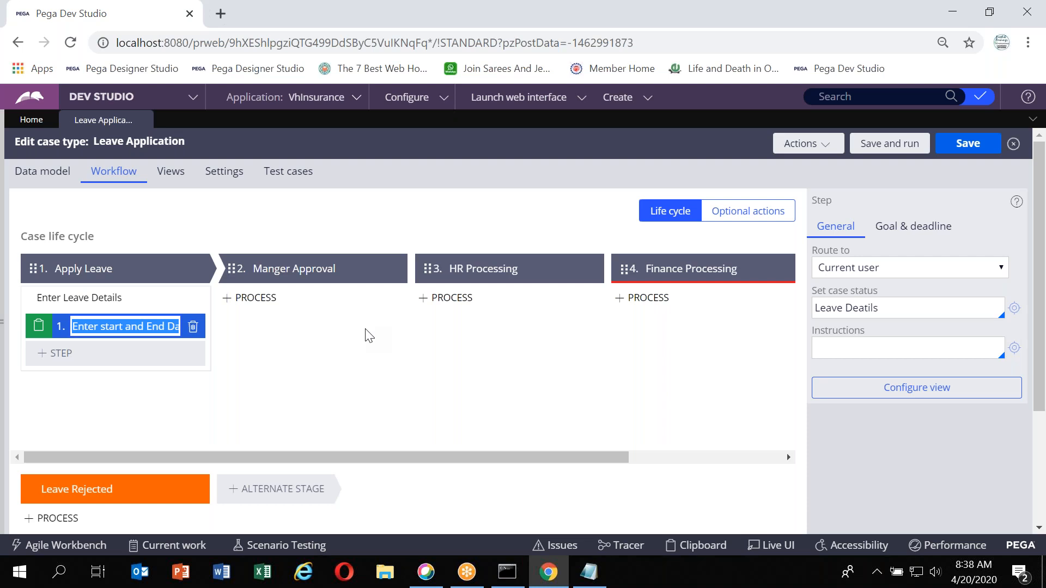
mouse_move(343, 315)
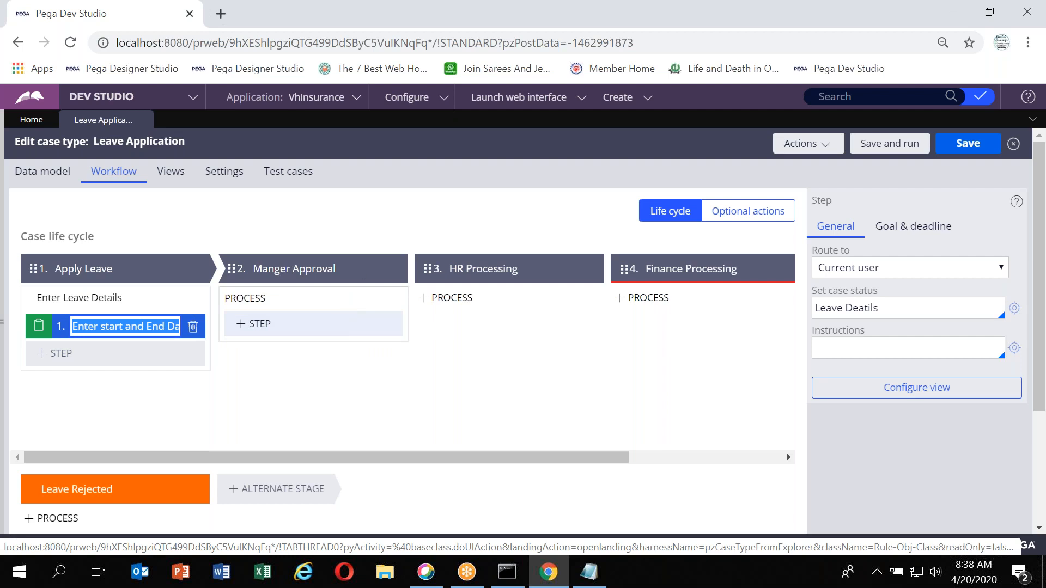
click(888, 144)
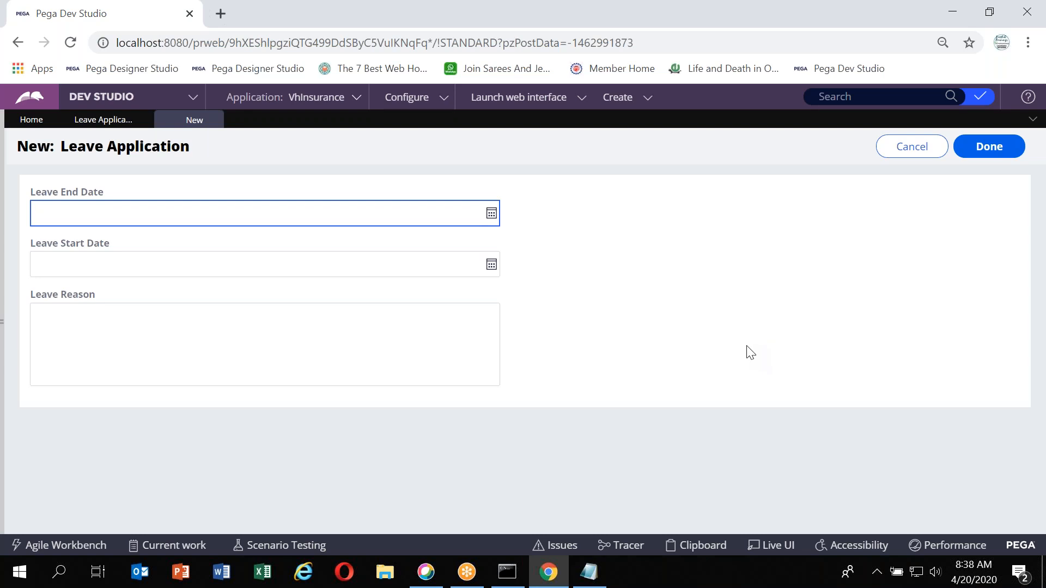
click(987, 154)
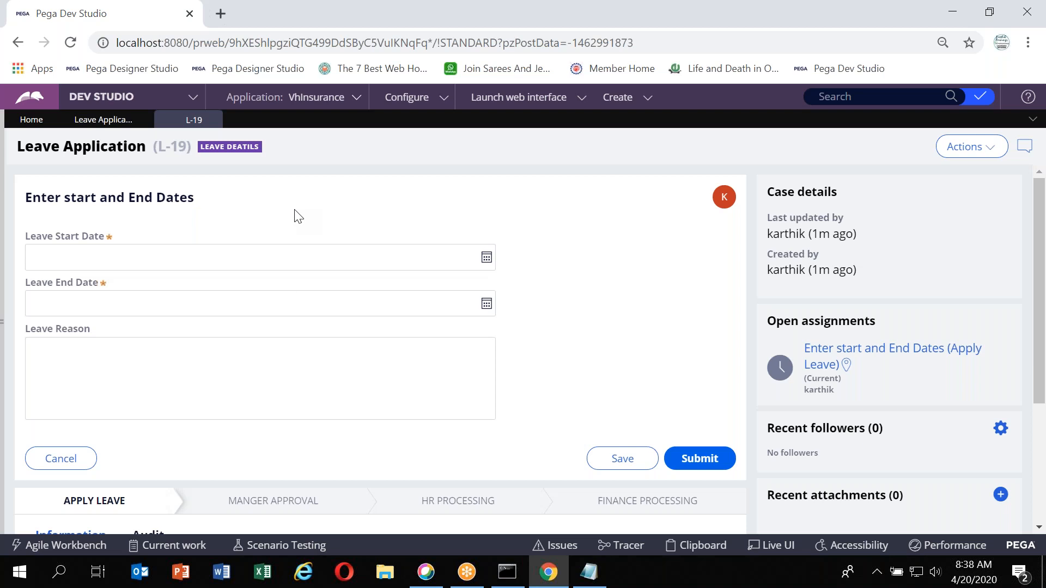
click(101, 120)
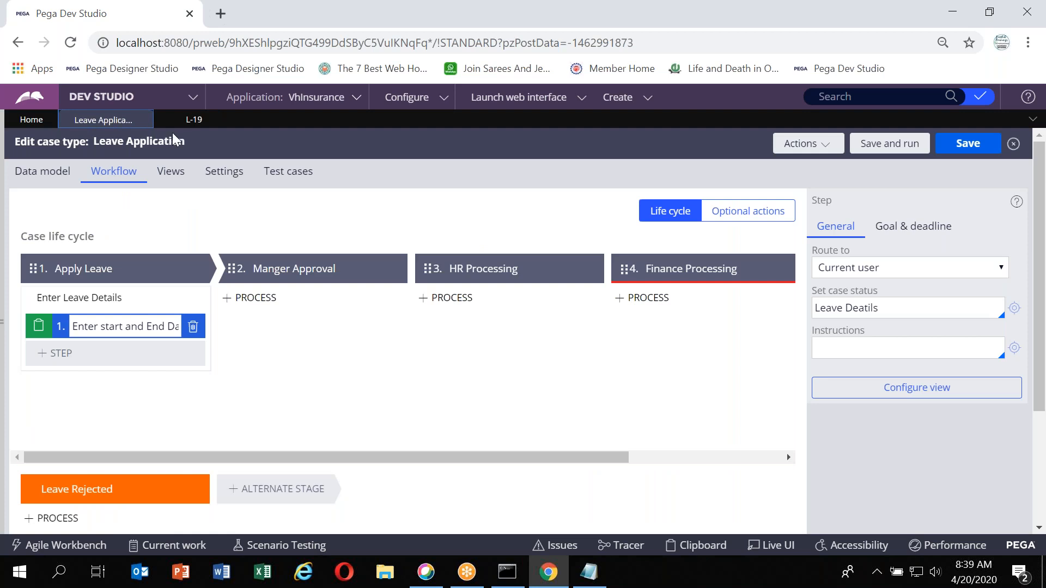
click(187, 122)
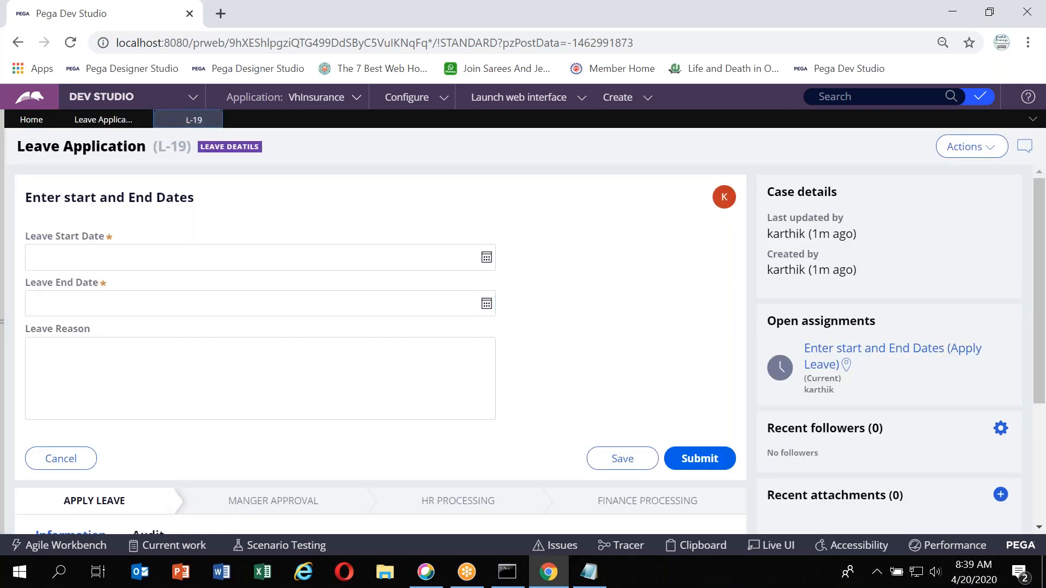
Examine the run-time form fields and the case life cycle overview for the Apply Leave stage
click(130, 262)
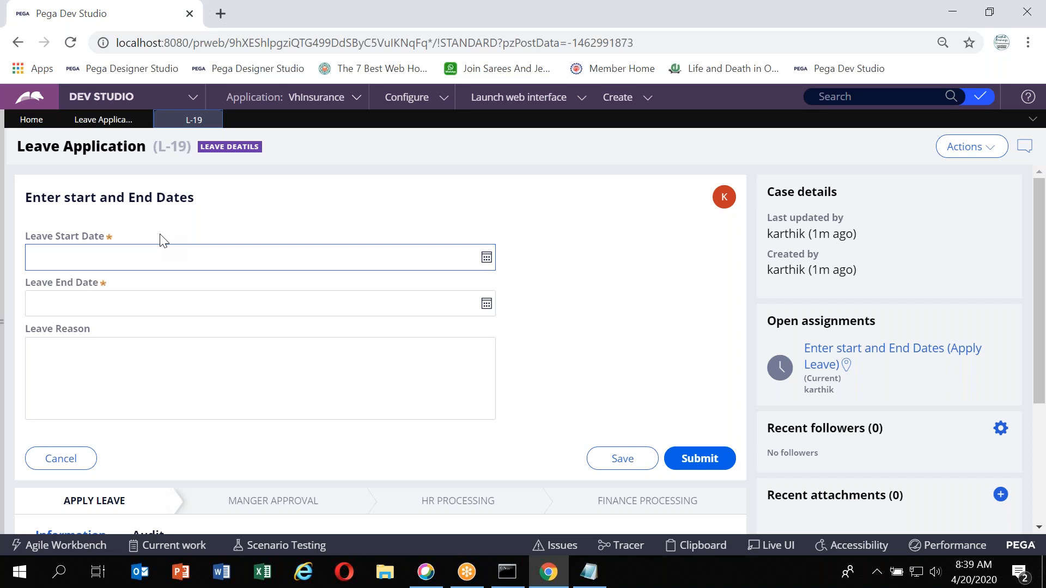
click(49, 373)
click(83, 255)
click(109, 299)
click(111, 375)
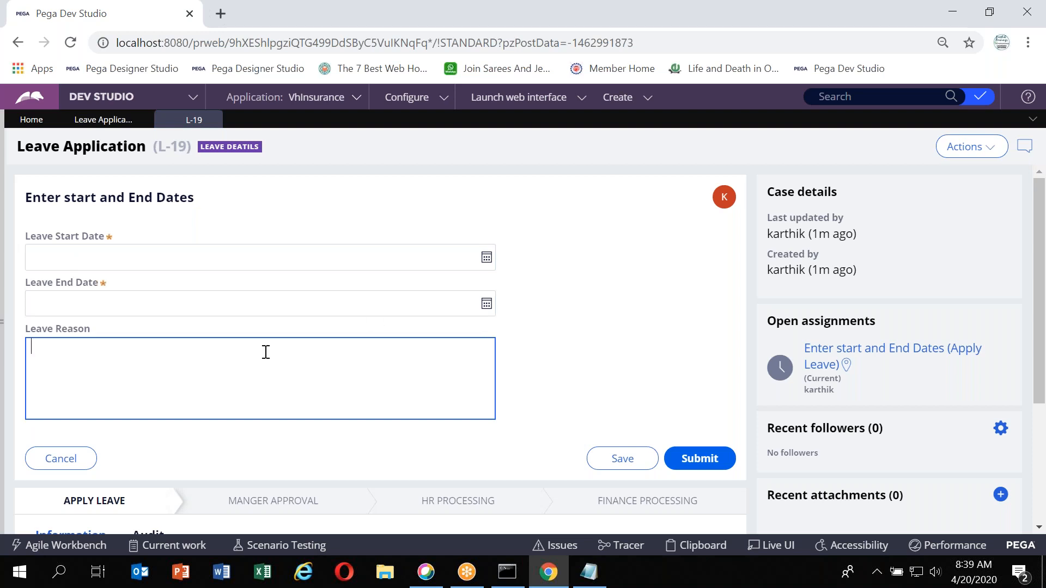
scroll(218, 358, down, 3)
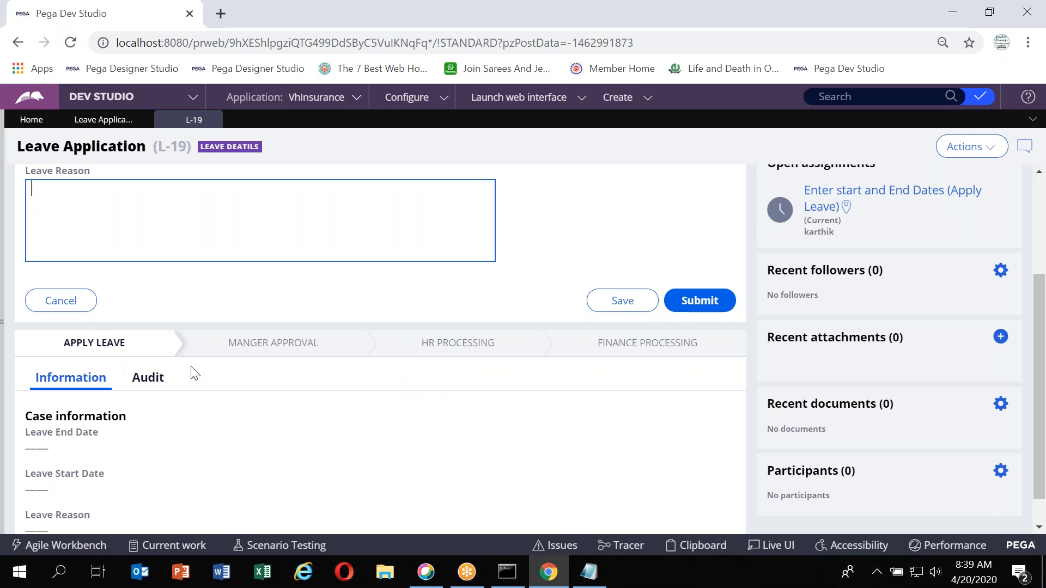
click(86, 353)
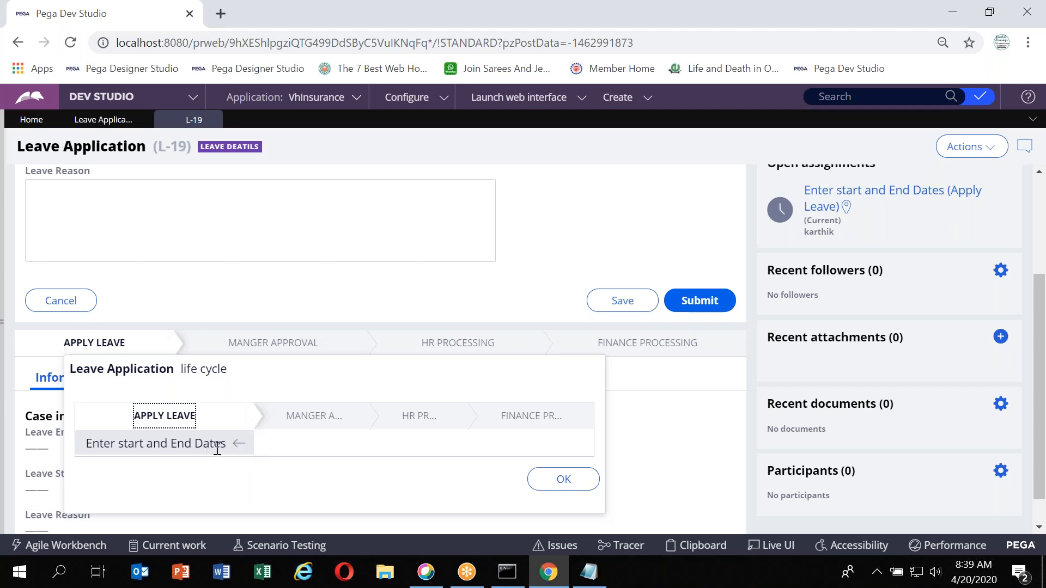
click(181, 440)
drag(224, 364, 387, 292)
click(387, 291)
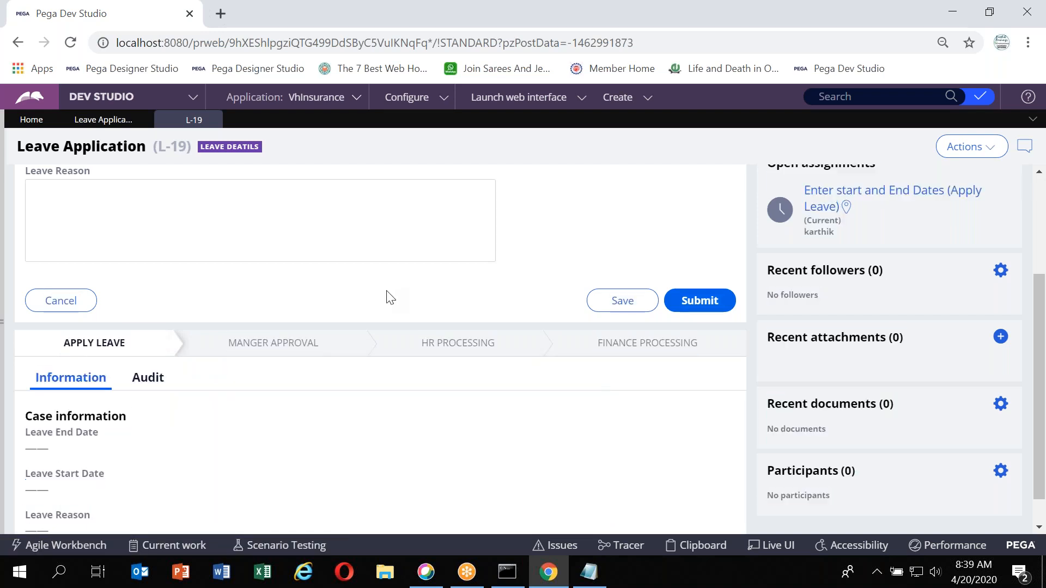
scroll(386, 297, up, 3)
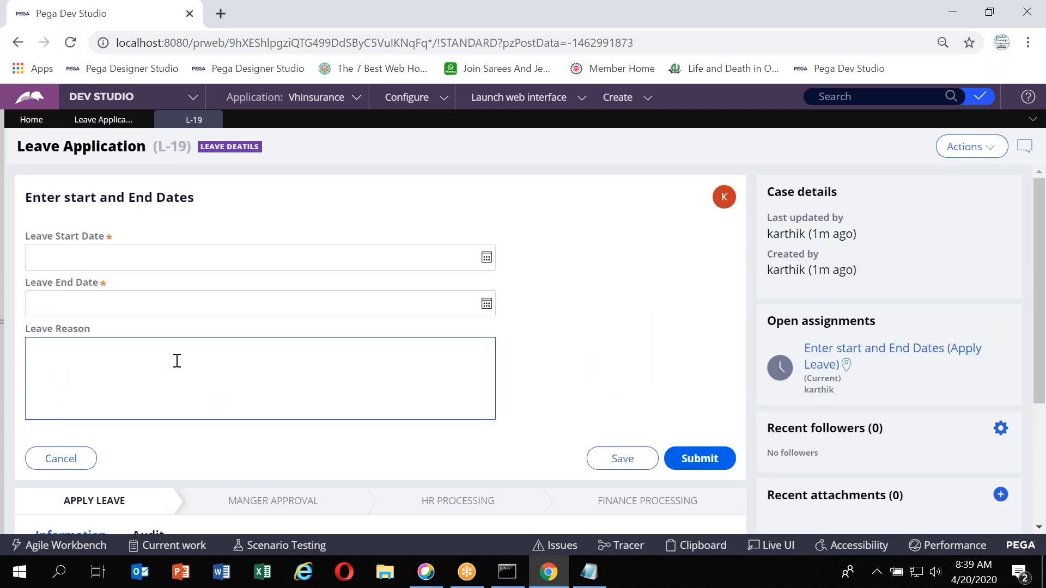
Set the Leave Start Date to 4/20/2020 and the Leave End Date to 4/22/2020 using the date pickers
click(487, 260)
click(77, 398)
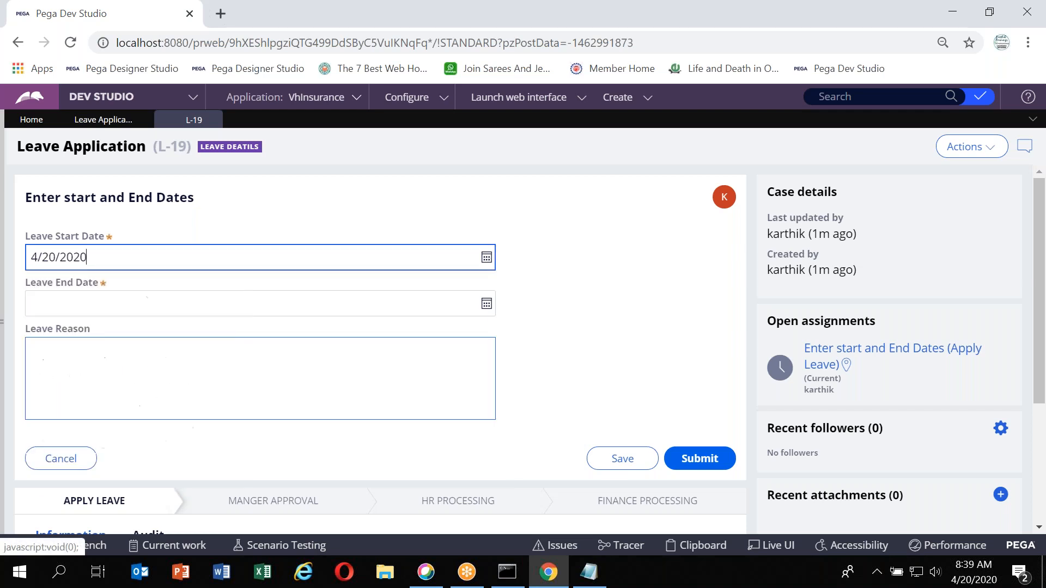
click(486, 303)
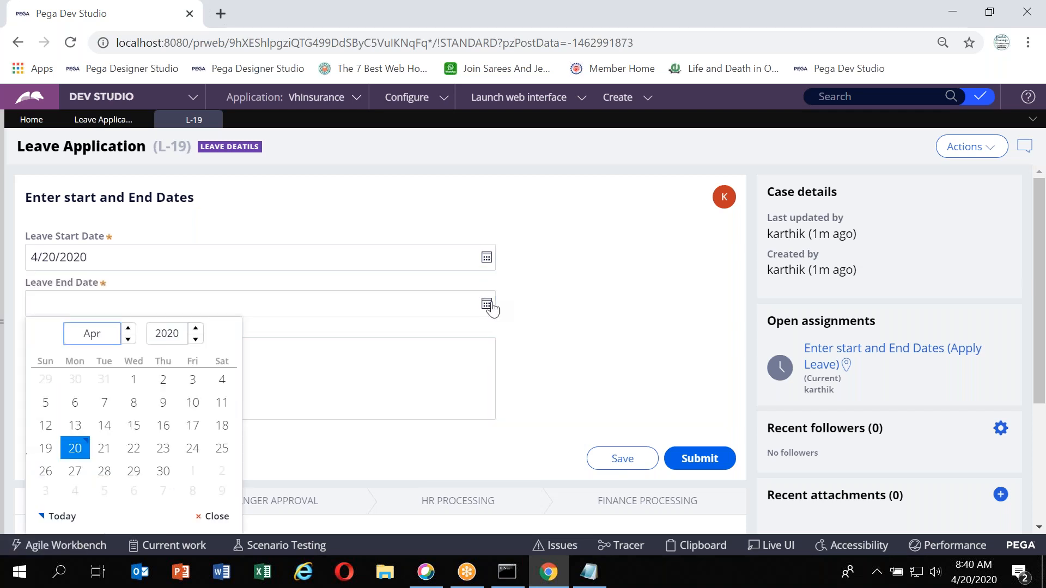
click(134, 456)
Enter the Leave Reason "Travelling to my home town." and submit the form
click(137, 365)
text(Sick a)
key(BackSpace)
text(a)
key(ctrl+a)
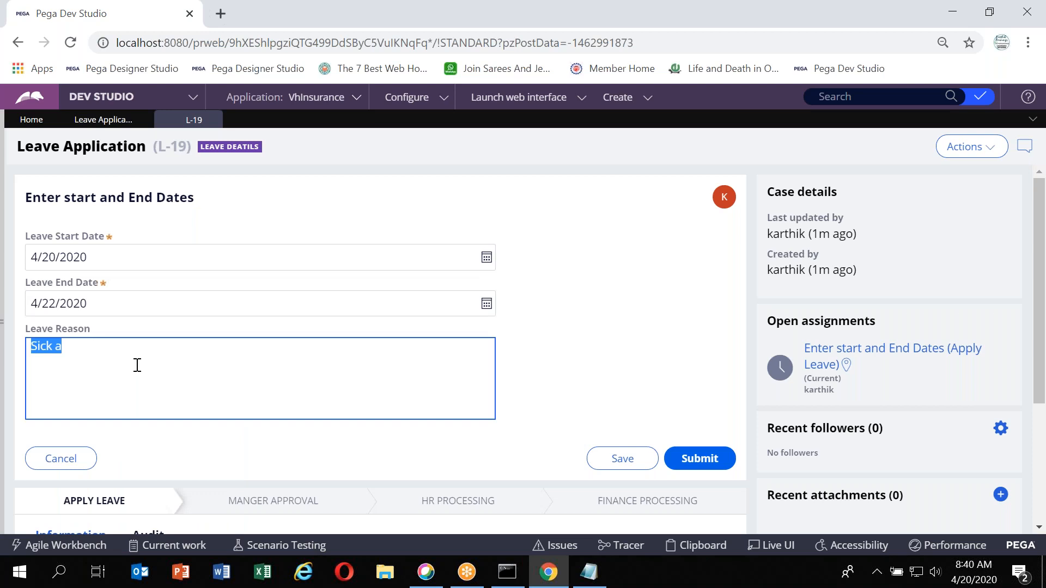
text(Travelling to my home town)
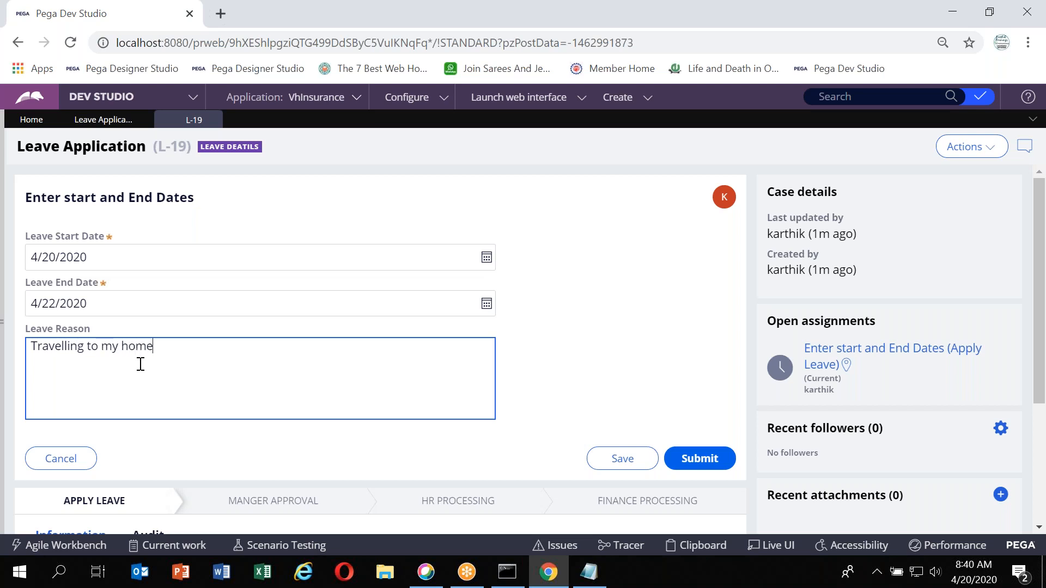
text(.)
click(697, 462)
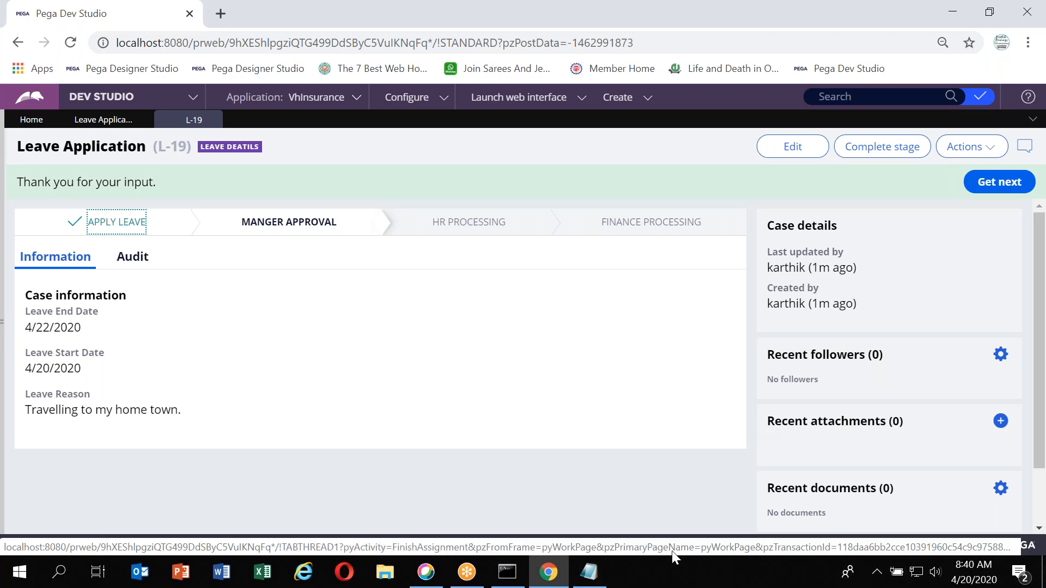
Open the Clipboard and inspect the pyWorkPage properties holding the entered leave values
click(694, 547)
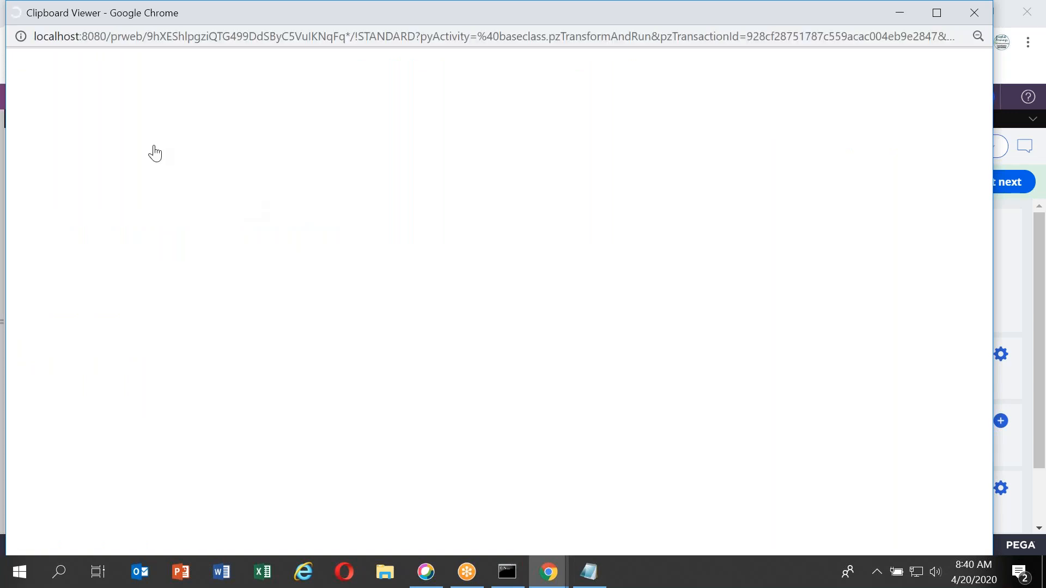
scroll(66, 382, down, 6)
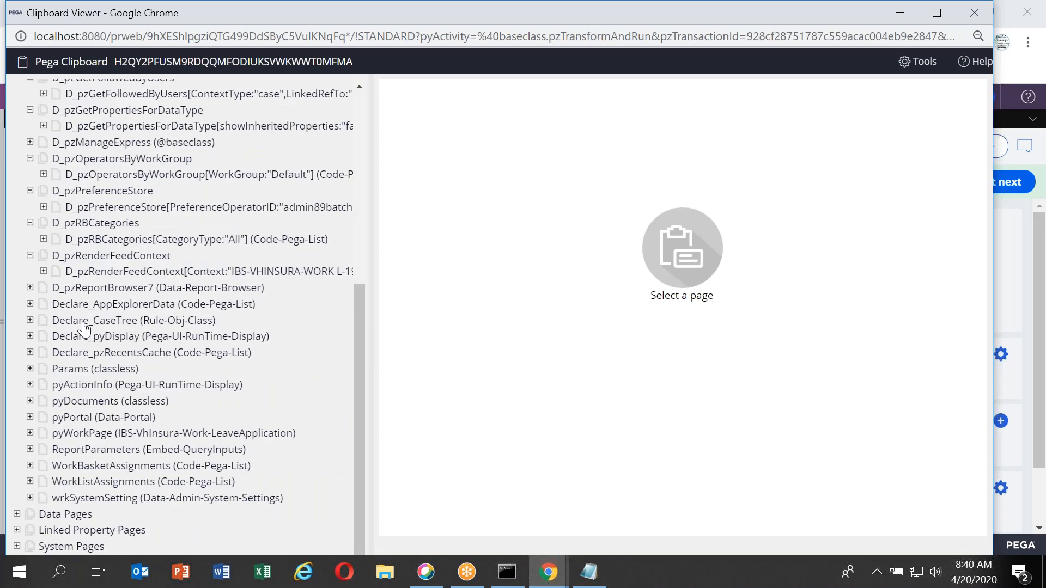
click(30, 438)
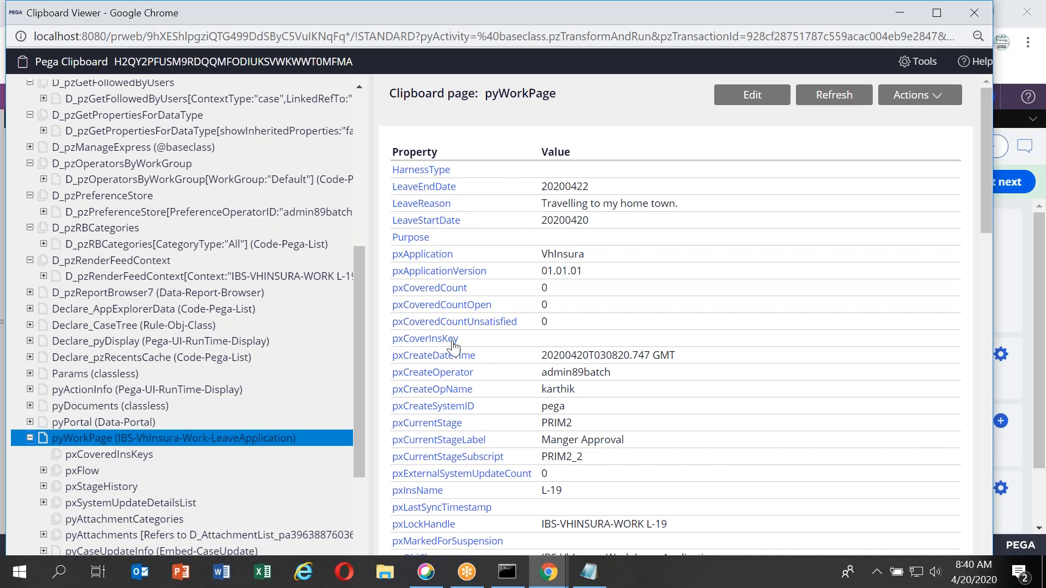
scroll(501, 352, down, 15)
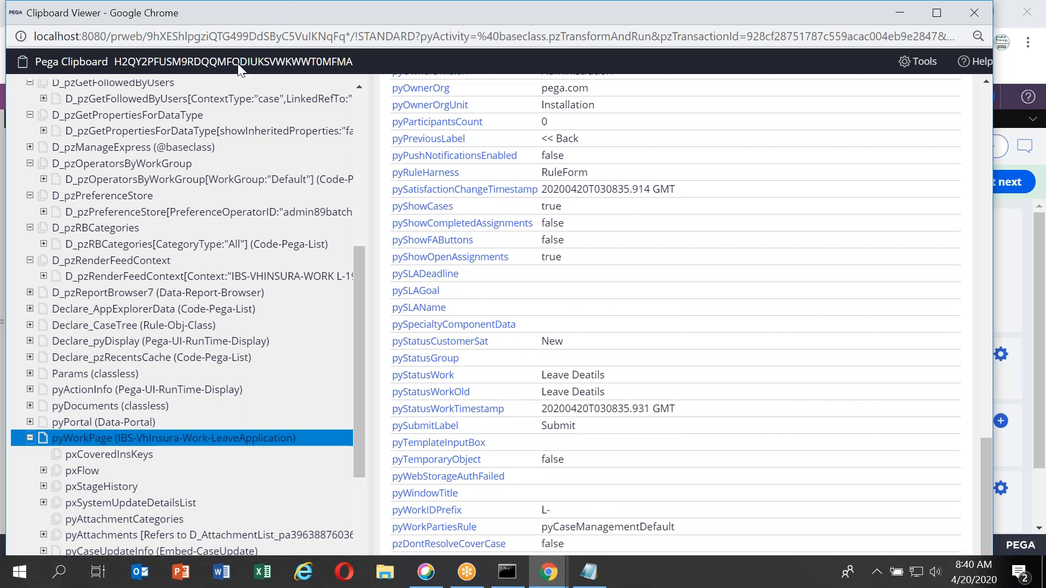
drag(256, 11, 210, 128)
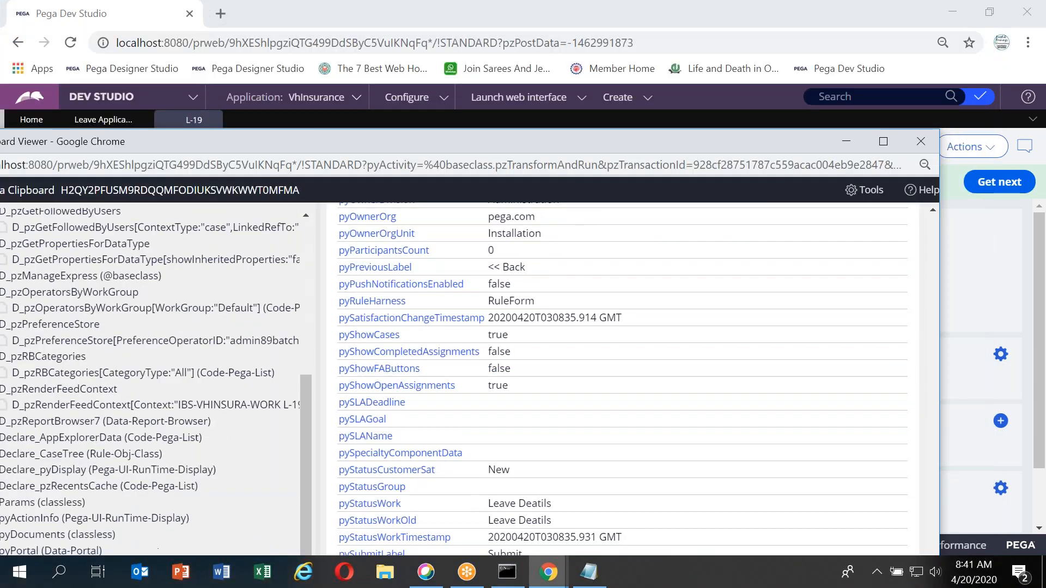
click(924, 136)
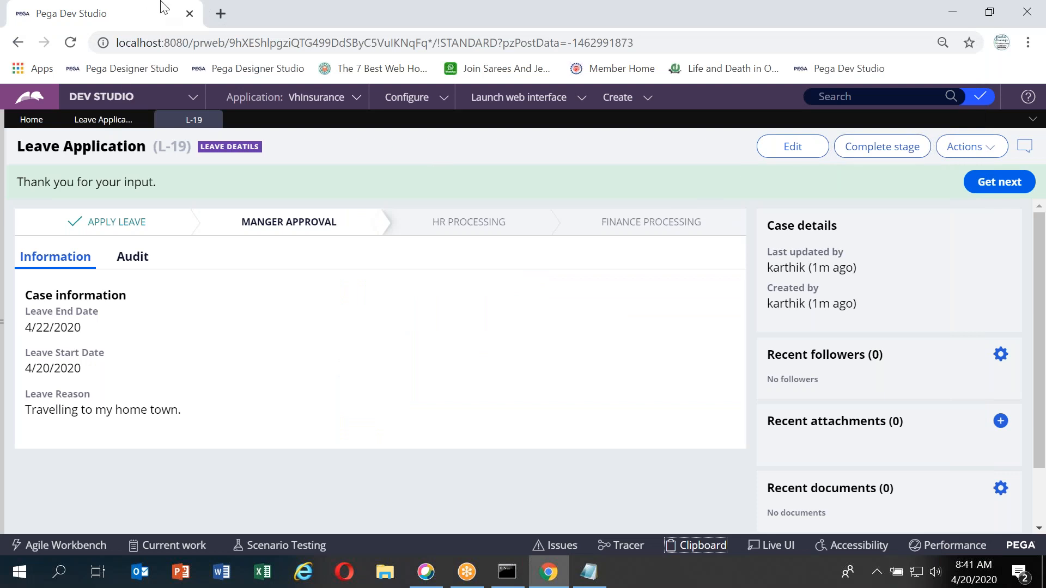
Review the case's life cycle progress, then return to the Leave Application case type workflow
click(94, 125)
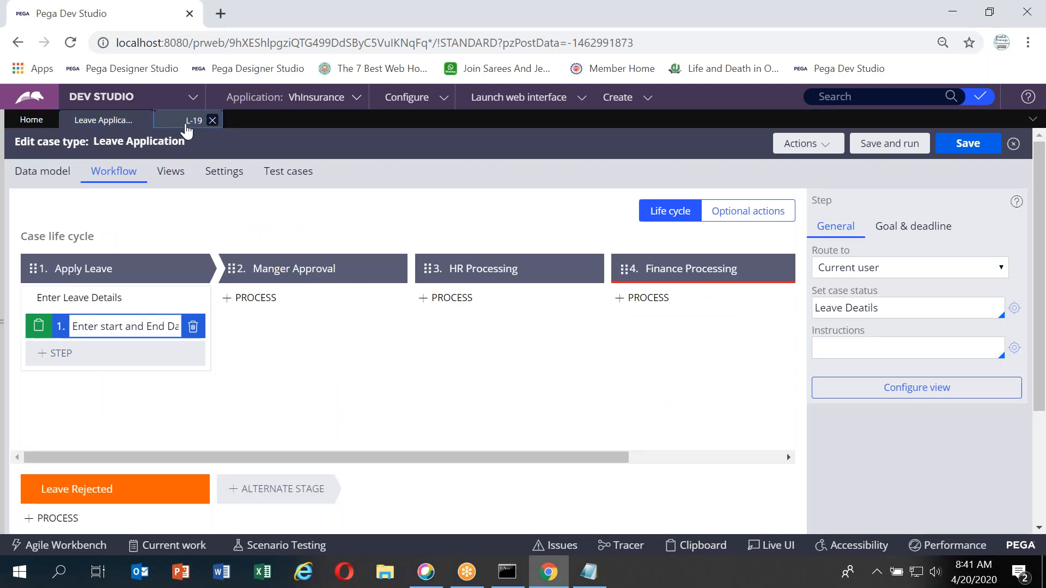
click(193, 118)
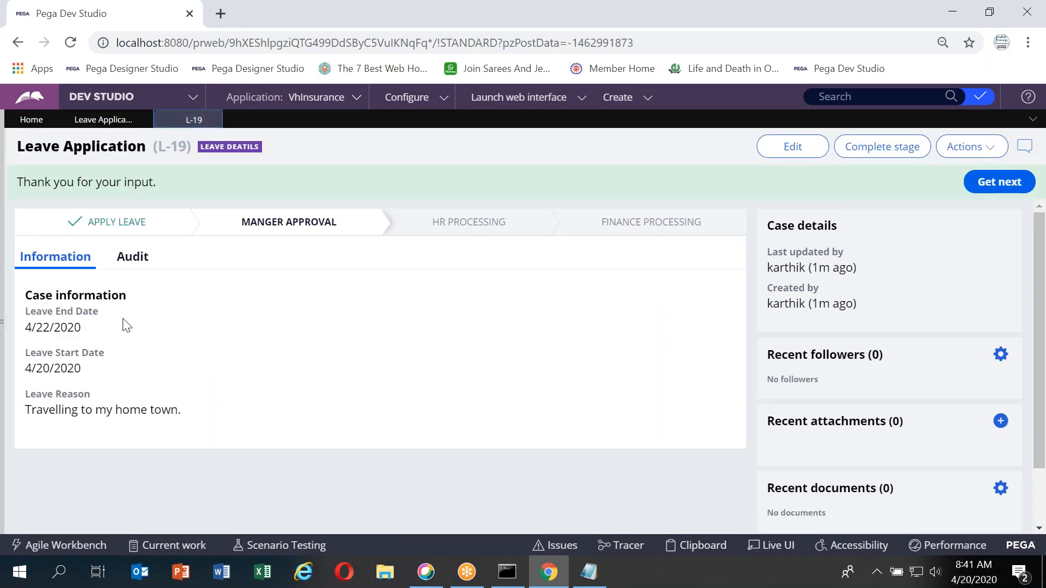
click(295, 223)
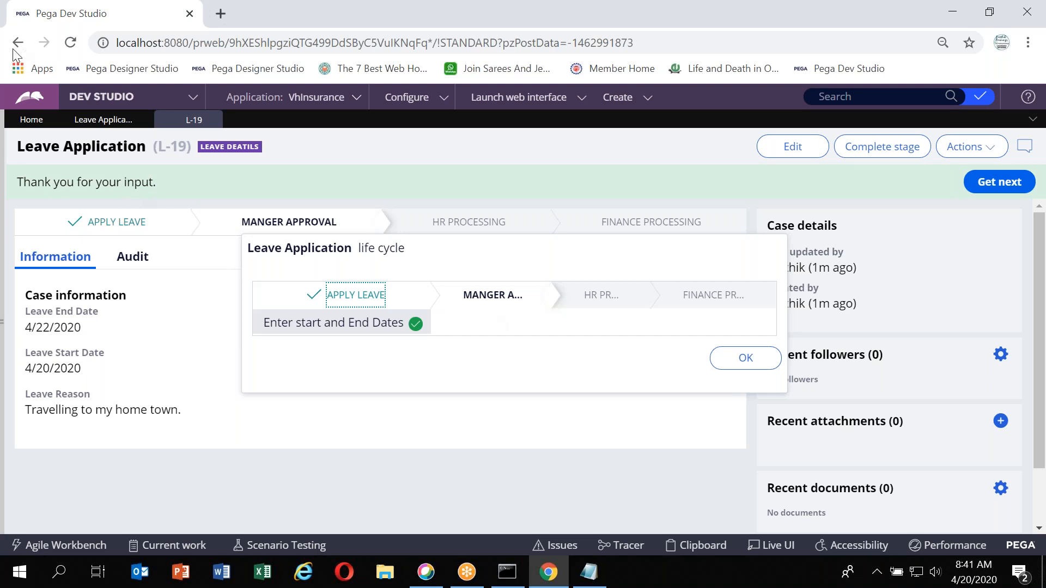
click(83, 119)
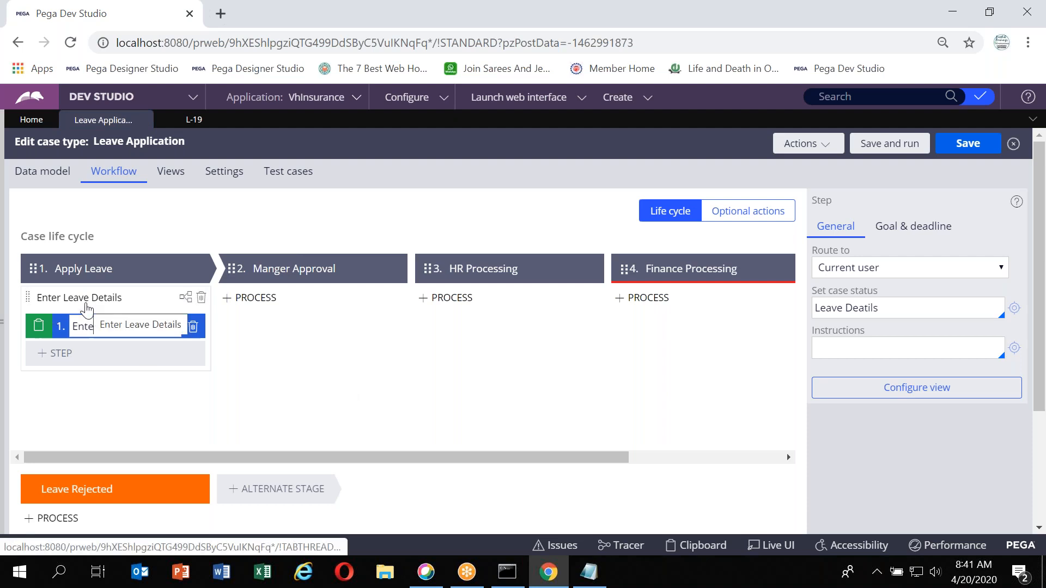
click(86, 307)
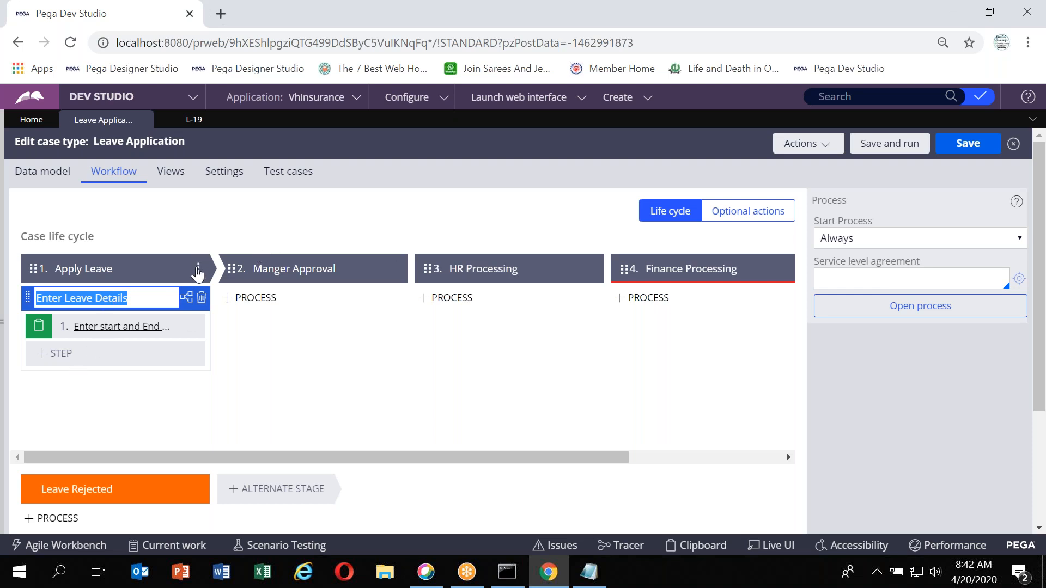
Add a new process named Enter Leave Reason to the Apply Leave stage
click(198, 272)
mouse_move(143, 287)
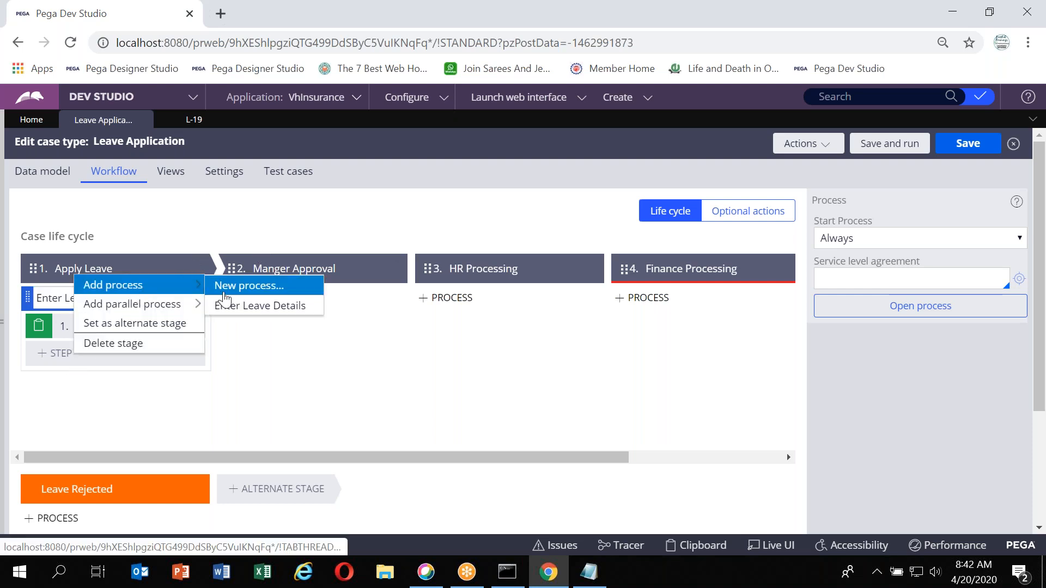
click(224, 292)
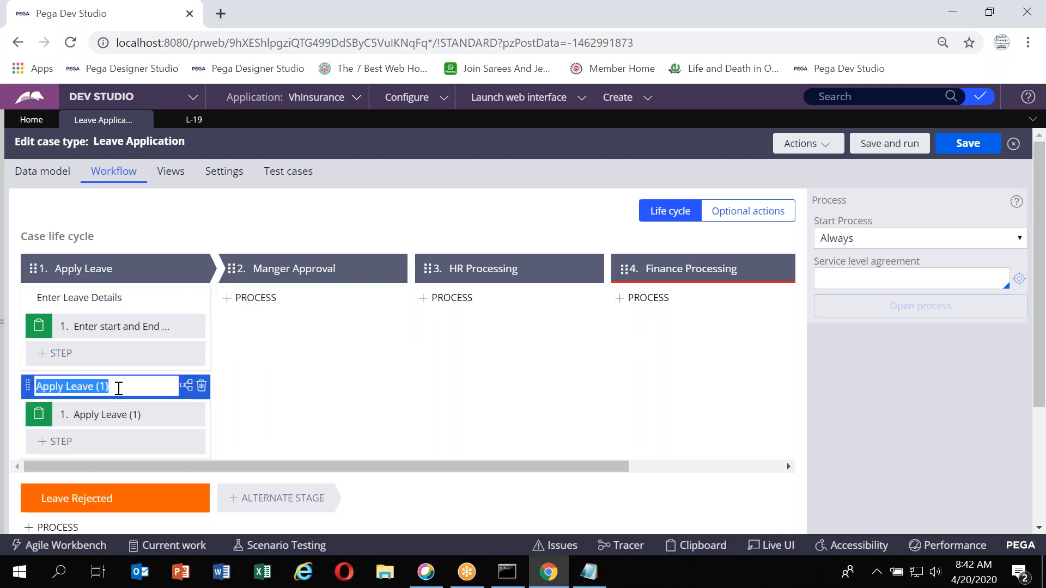
text(Enter Leave)
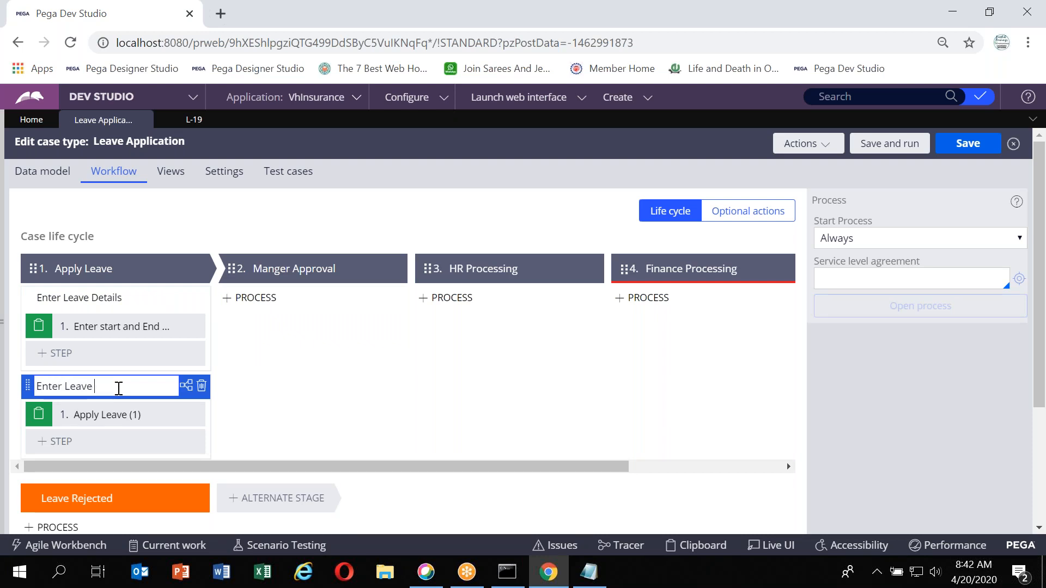
text(Reason)
Add a new parallel process to the Apply Leave stage and name it Parallel Process
click(200, 269)
mouse_move(161, 288)
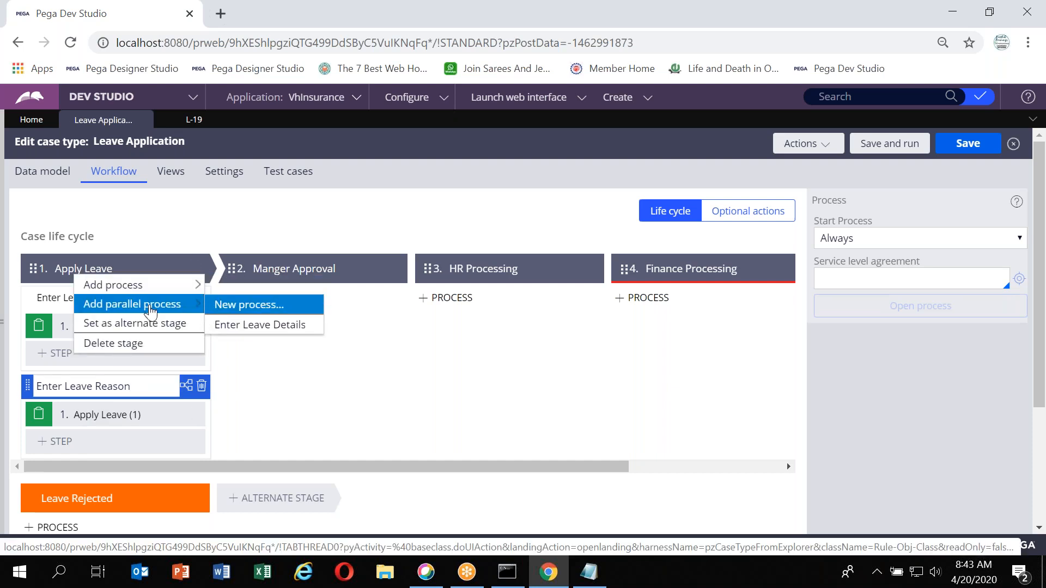
click(224, 306)
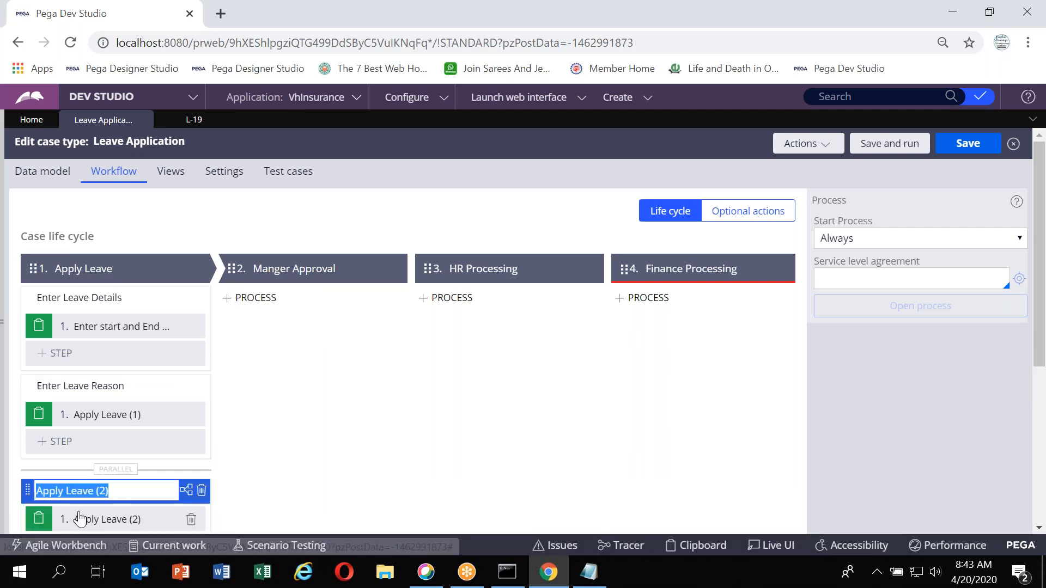
scroll(78, 513, down, 2)
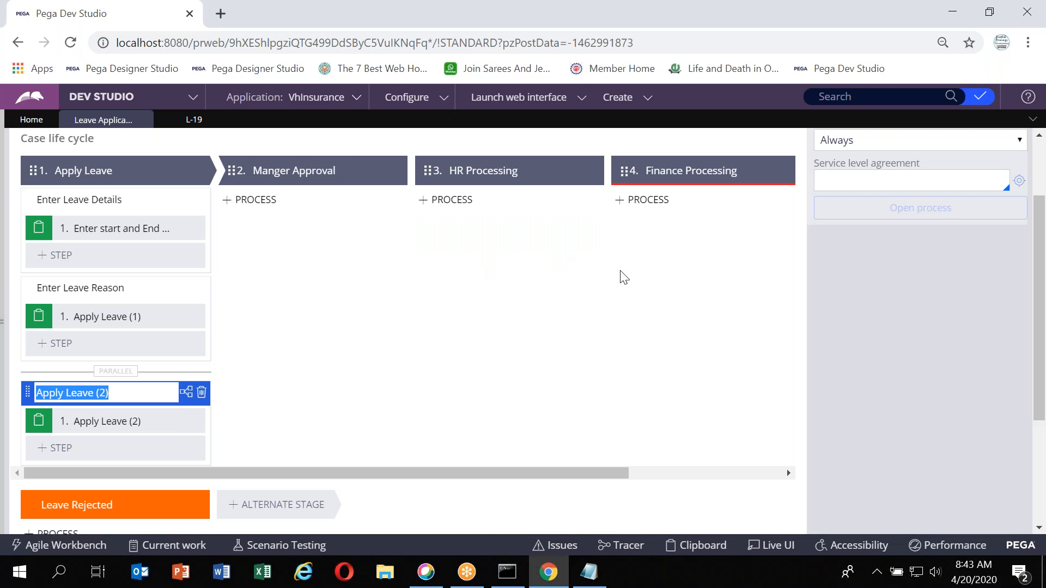
scroll(621, 275, up, 1)
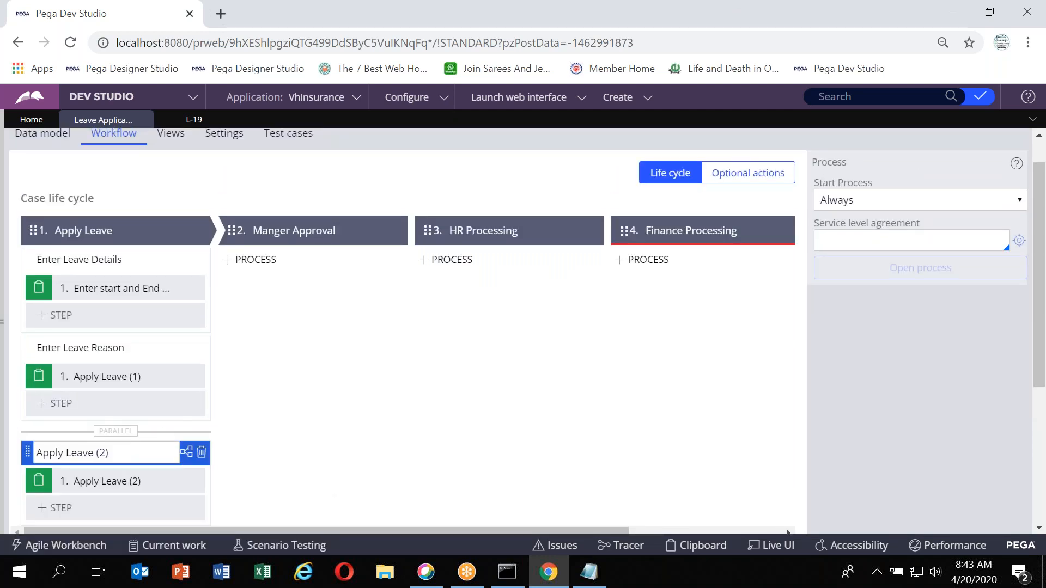
click(123, 450)
text(Parallel)
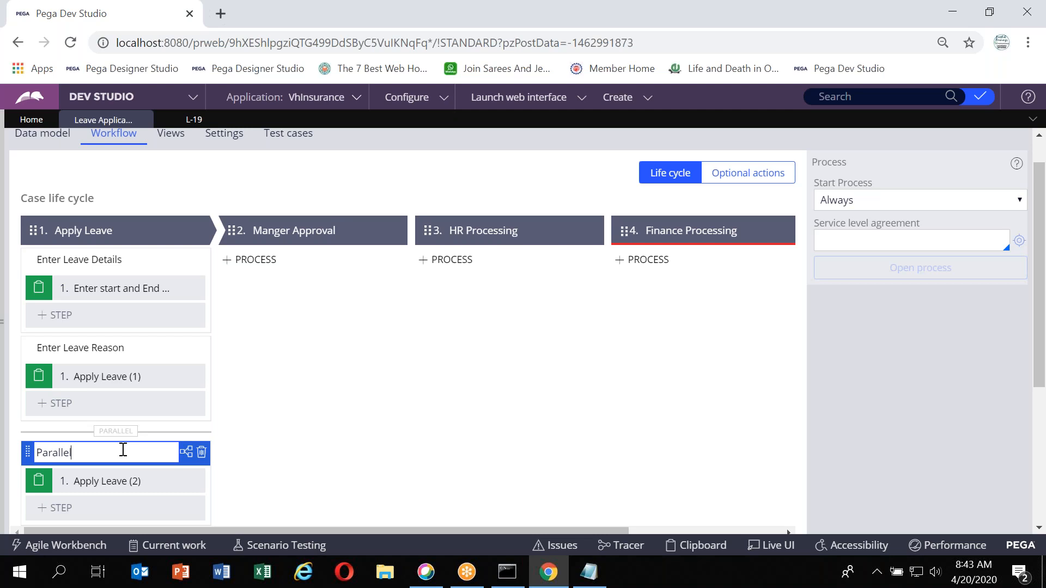
text( Process)
Save the Leave Application case type
click(710, 256)
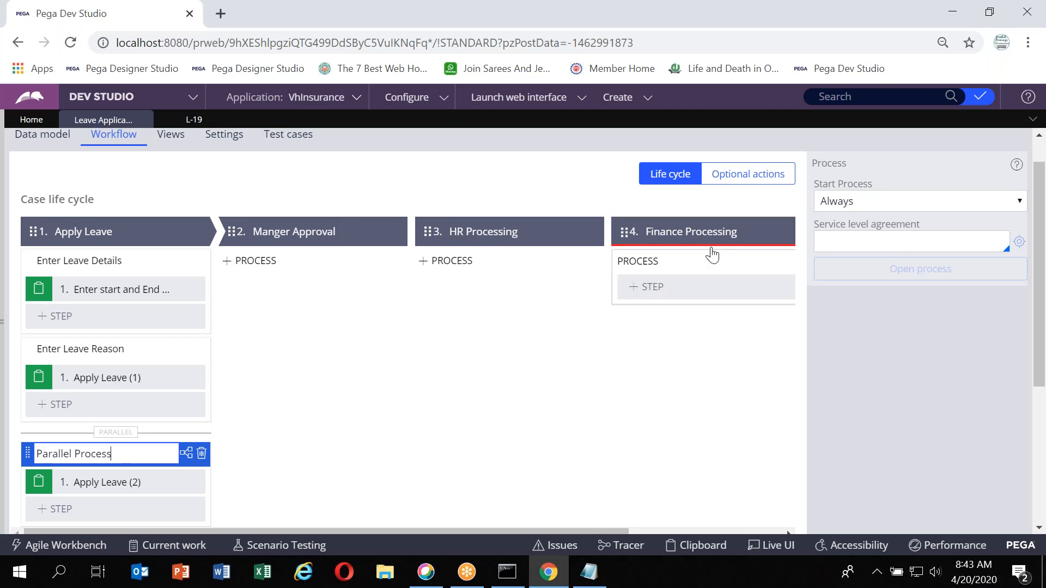
scroll(711, 248, up, 1)
click(974, 145)
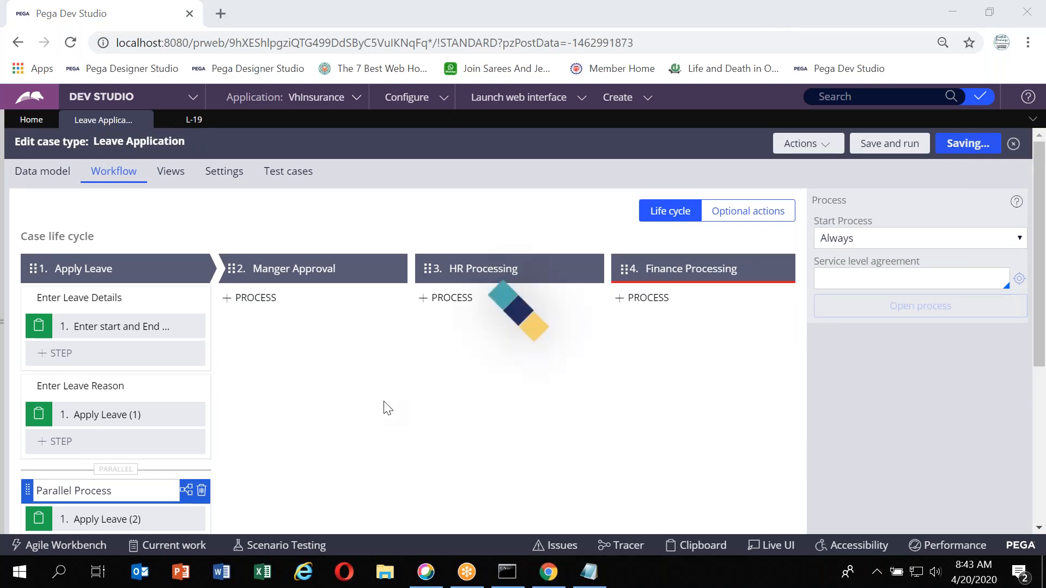
Delete the Enter Leave Reason and Parallel Process processes from the Apply Leave stage and save the case type
scroll(387, 408, down, 1)
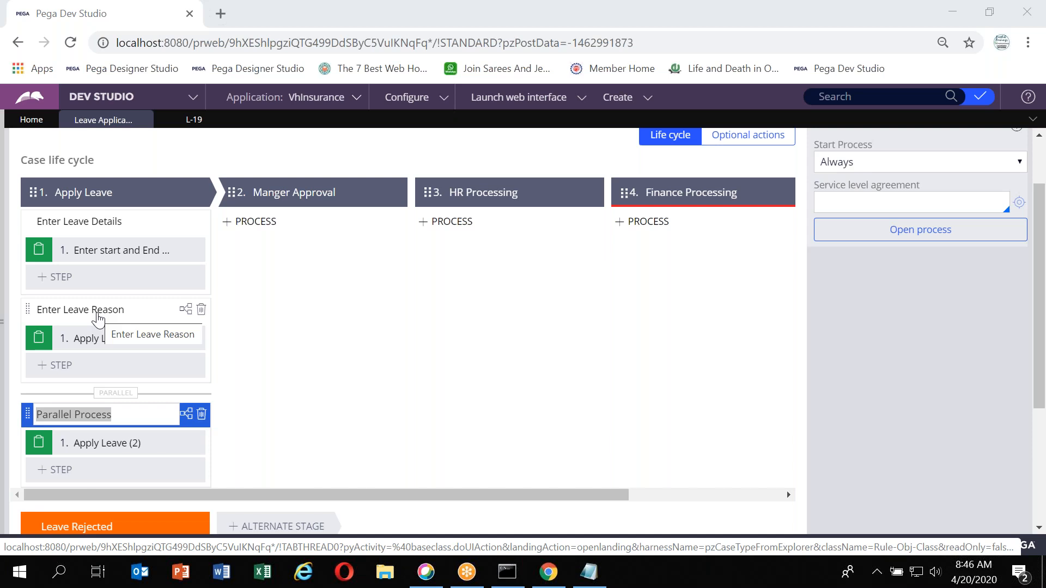
click(200, 311)
click(200, 311)
click(200, 326)
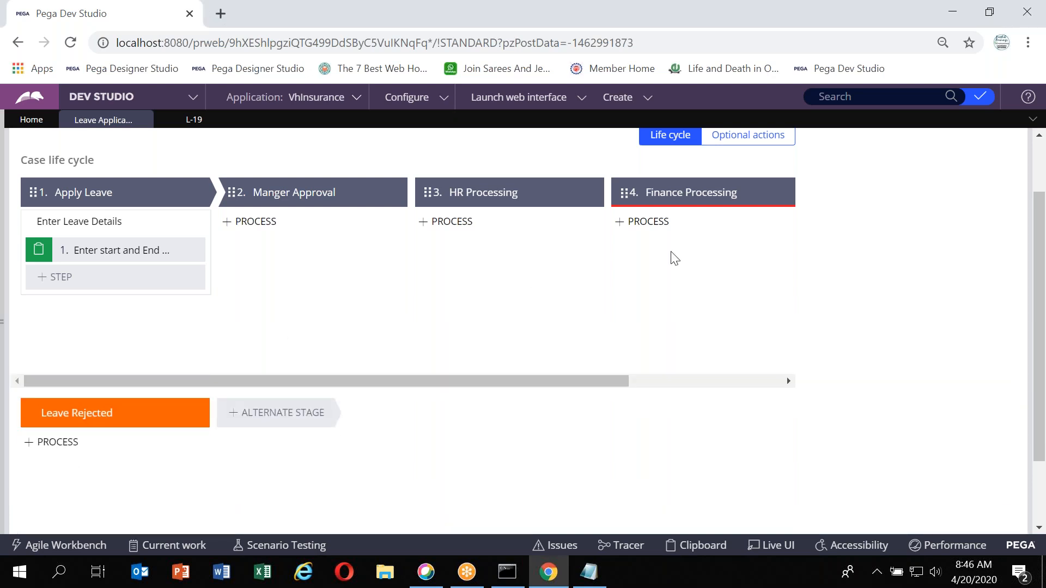
scroll(672, 256, up, 2)
click(948, 153)
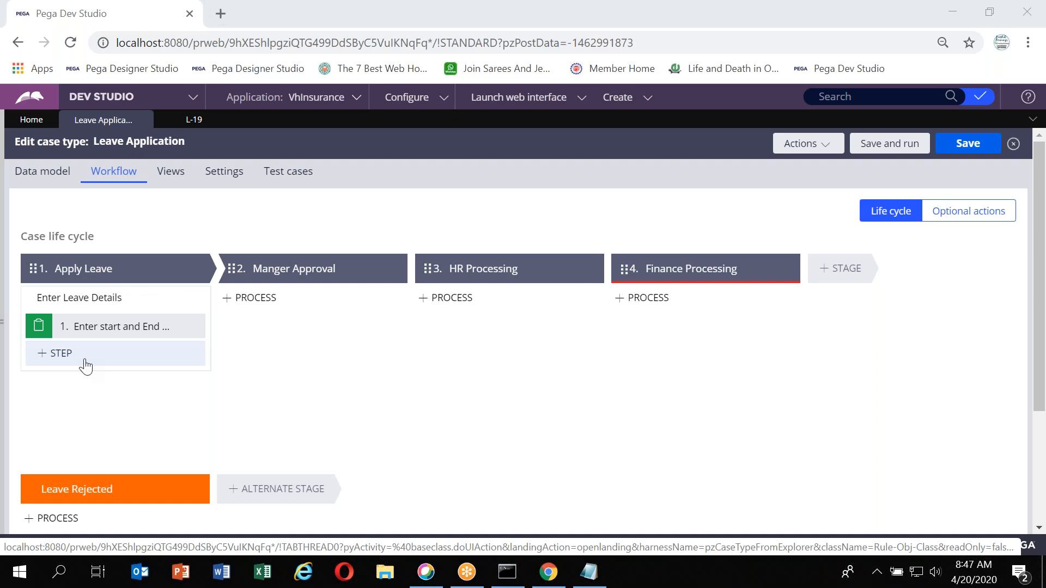
Open the Enter Leave Details process flow diagram and compare it with the step in the case life cycle
click(164, 303)
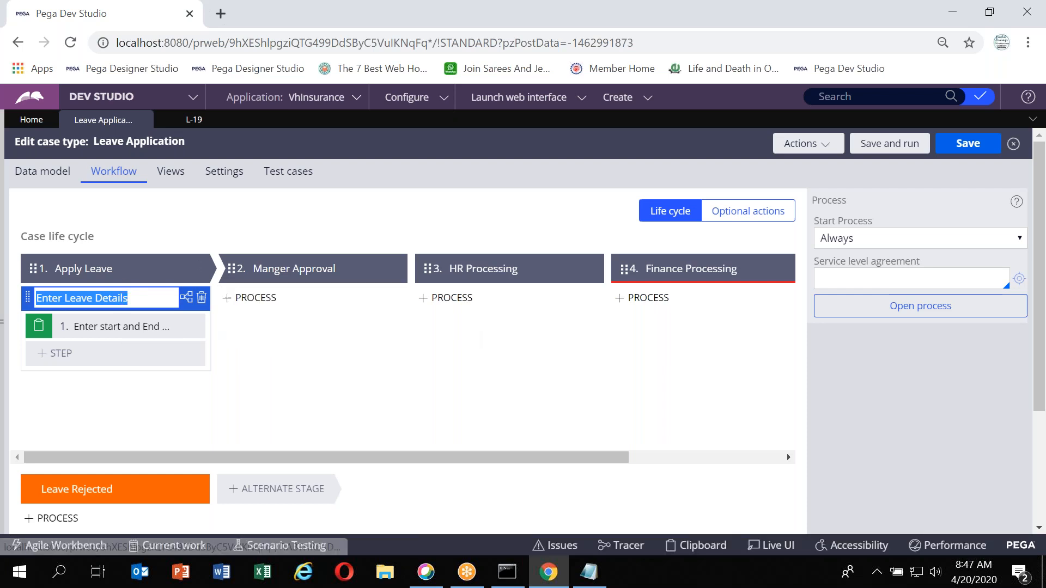
click(914, 306)
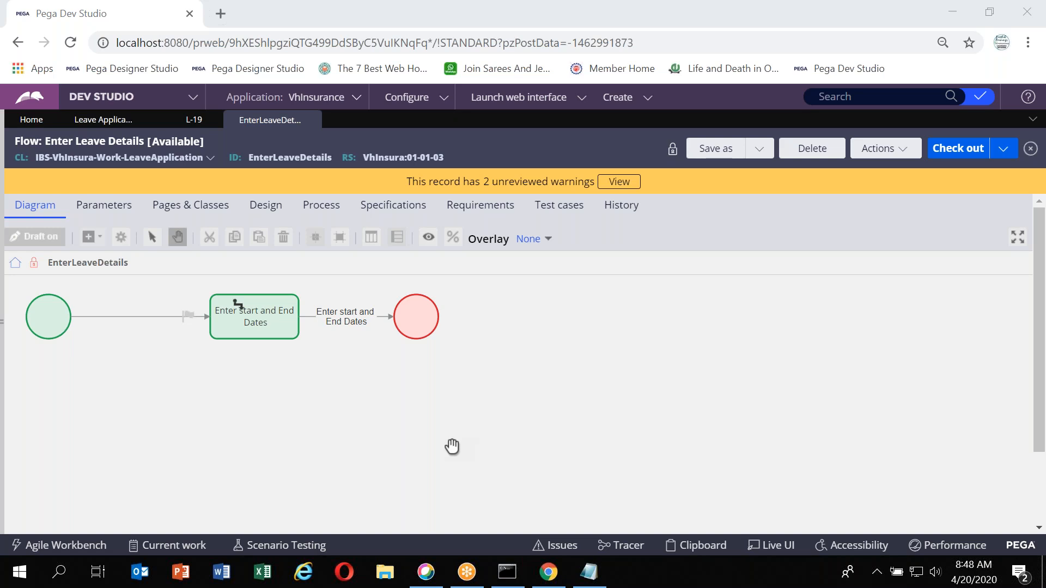
click(106, 127)
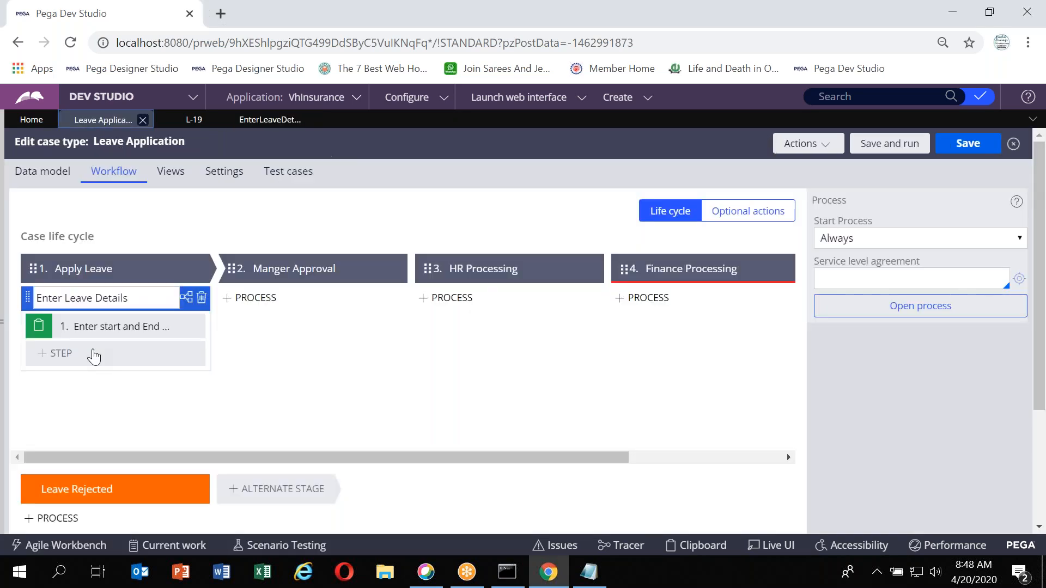
double_click(91, 329)
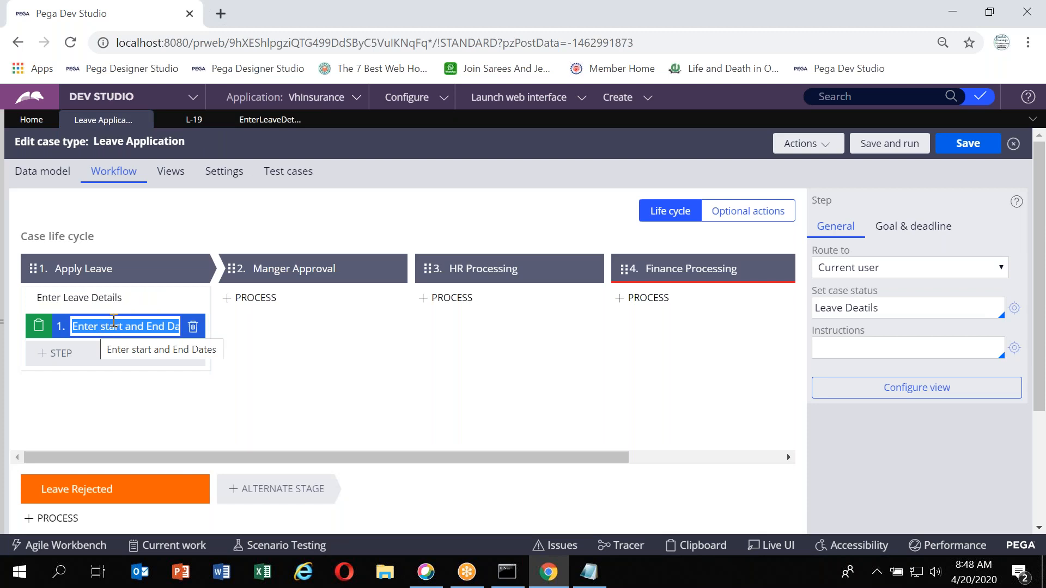
click(265, 121)
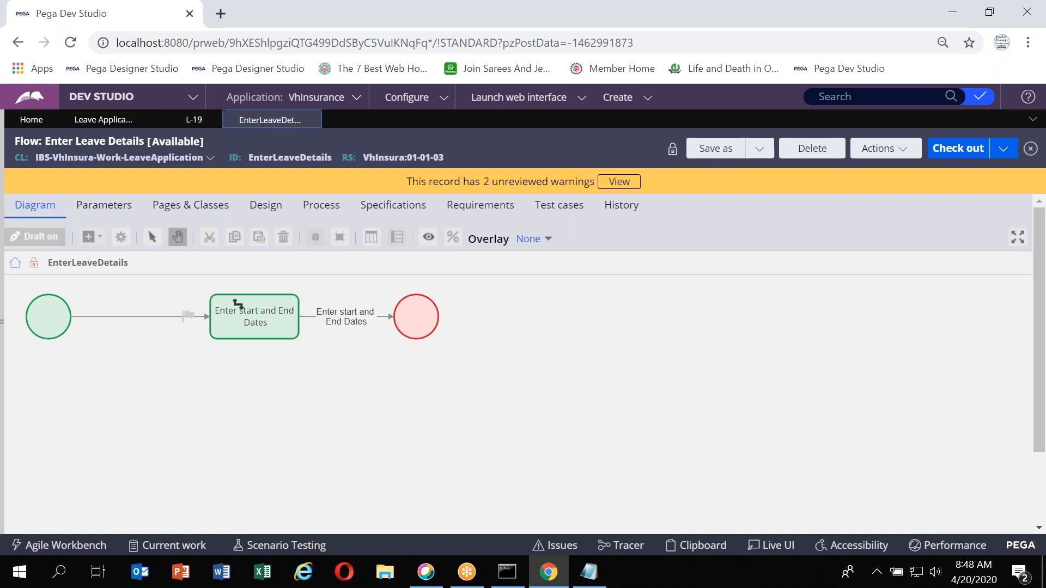
click(267, 330)
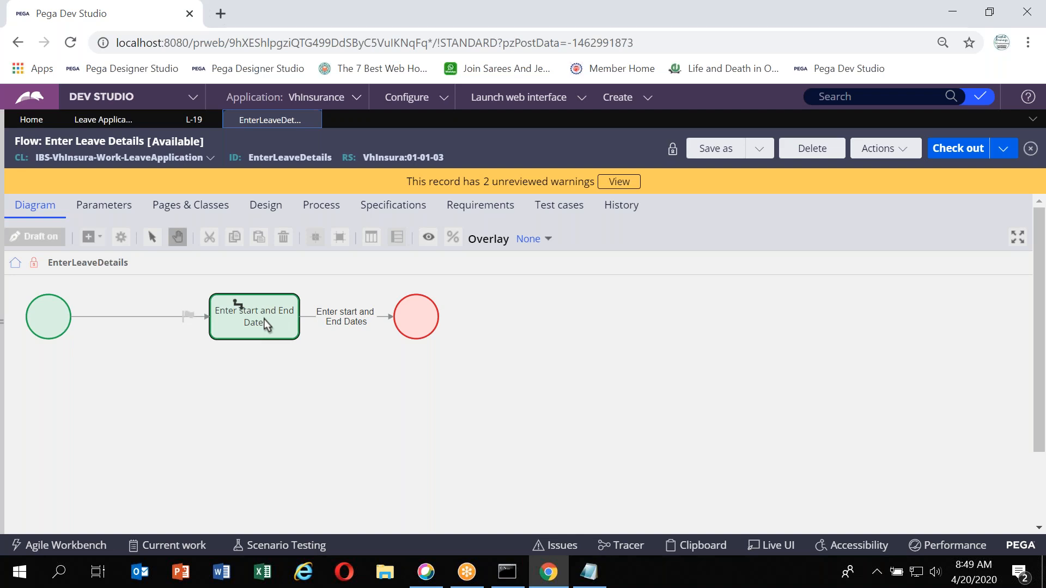
click(104, 119)
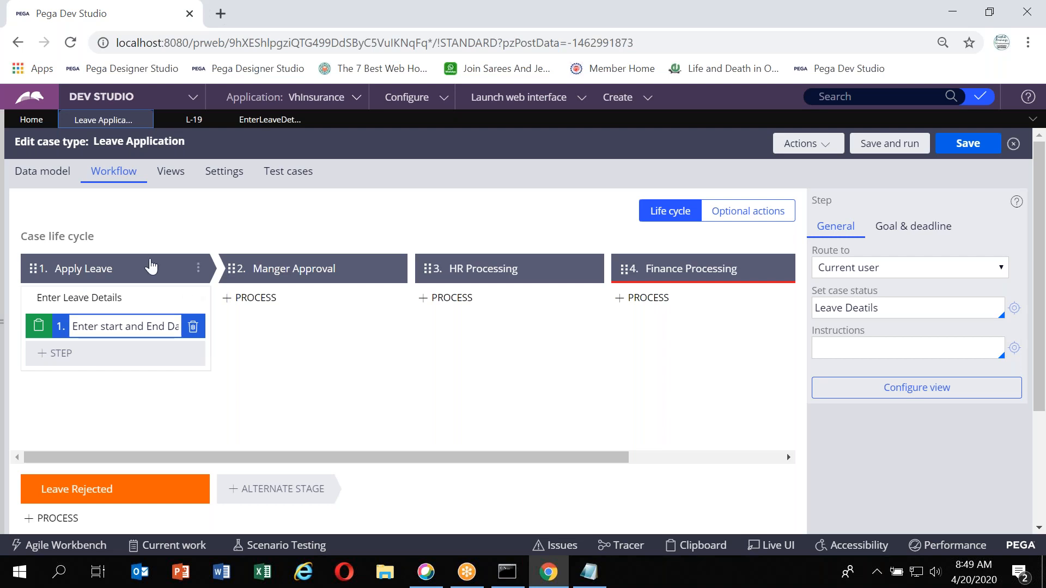
click(757, 74)
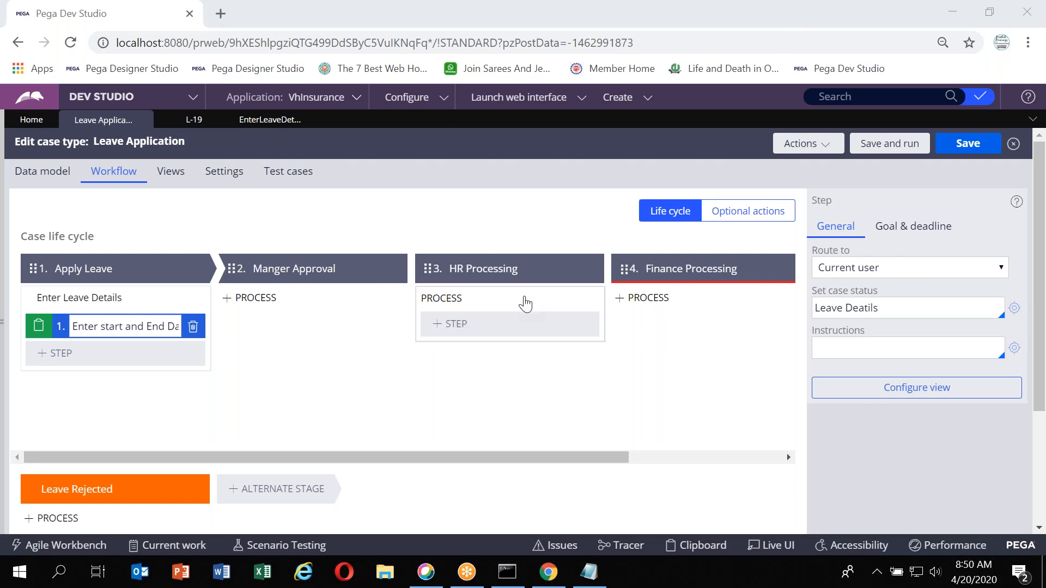
click(337, 417)
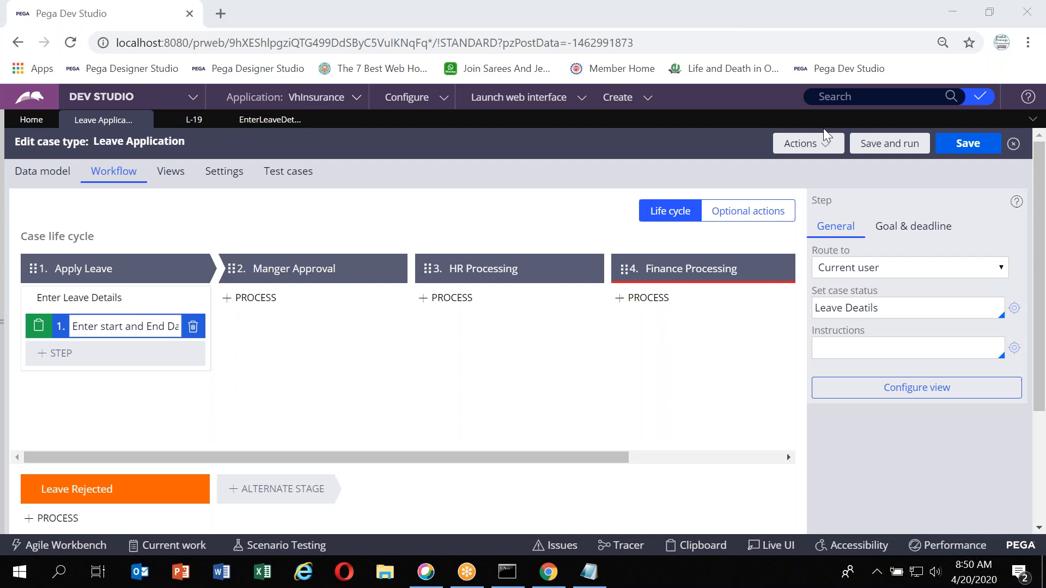
click(501, 419)
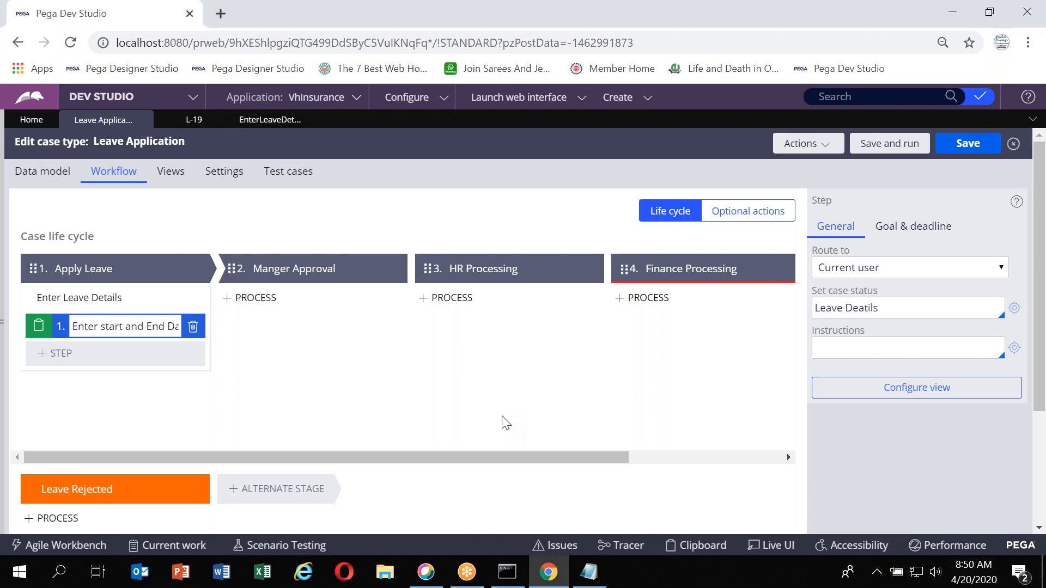
Copy the flow's class name IBS-VhInsura-Work-LeaveApplication from the flow record header
click(262, 121)
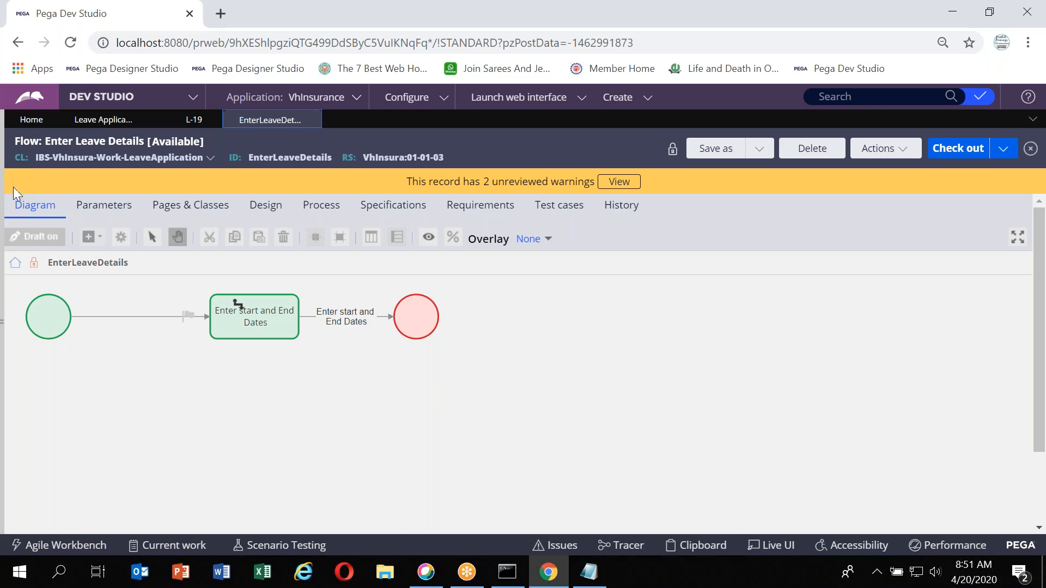
double_click(20, 157)
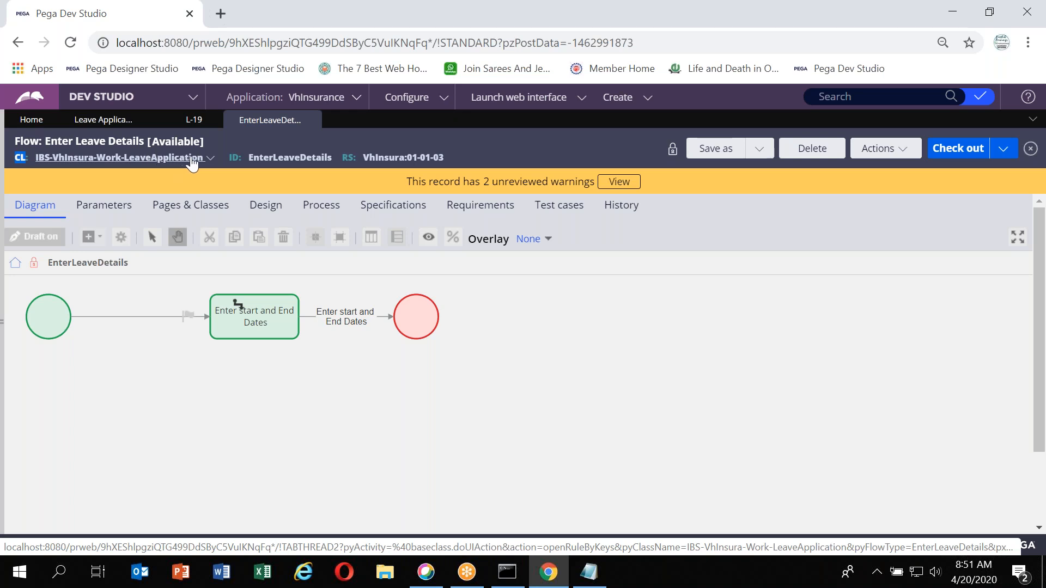
click(211, 159)
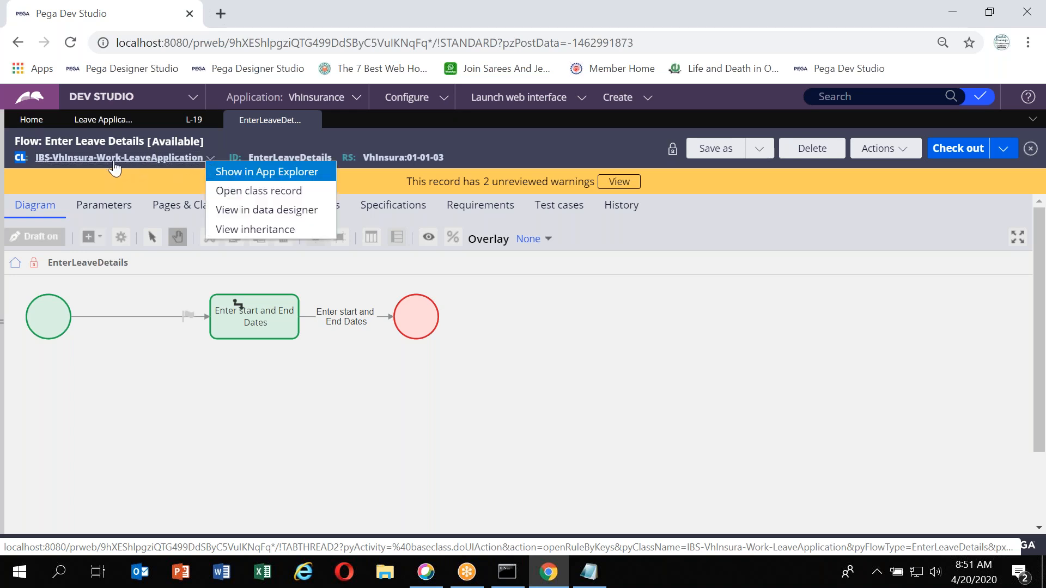
click(30, 156)
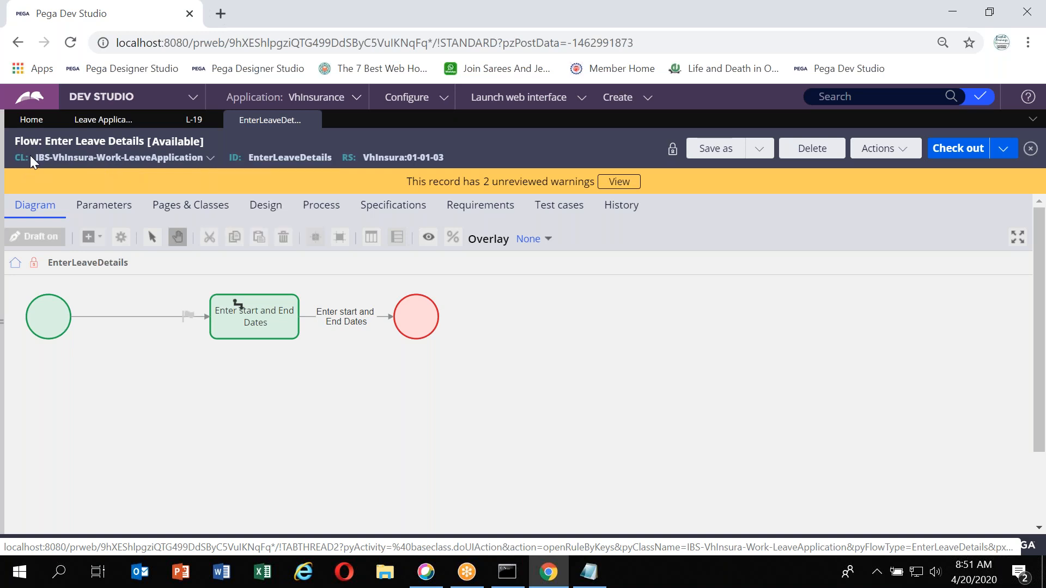
drag(34, 157, 204, 160)
key(ctrl+c)
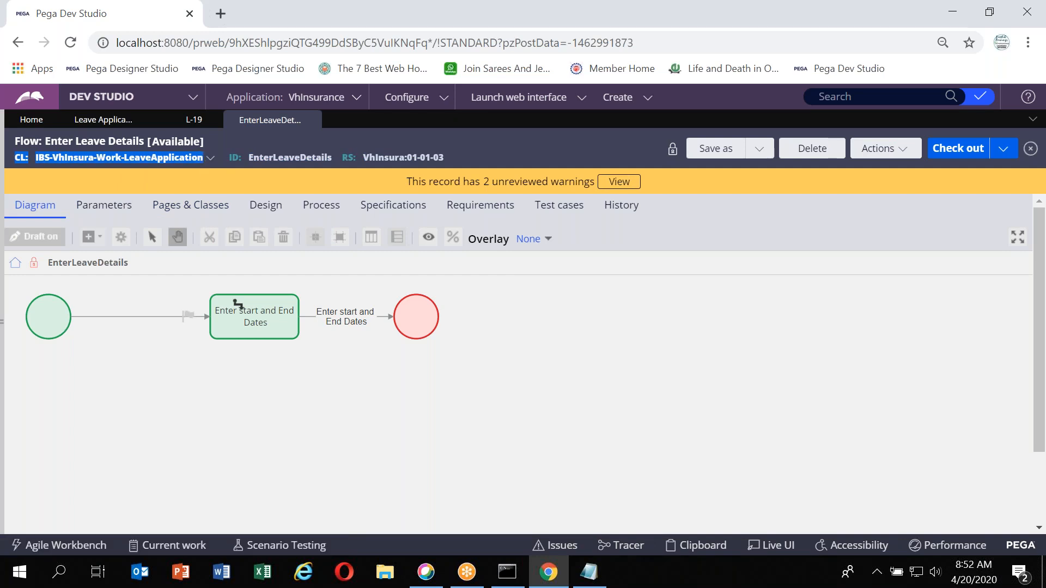
Switch to Notepad and paste the class name IBS-VhInsura-Work-LeaveApplication on its own line in the class notes
key(alt+Tab)
scroll(344, 492, down, 6)
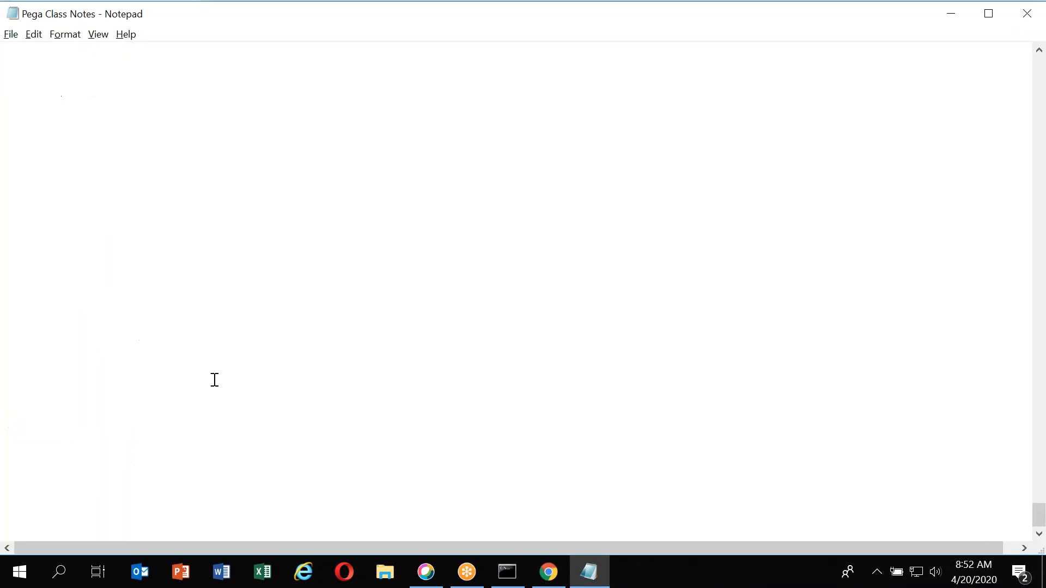
scroll(219, 313, up, 4)
scroll(219, 313, down, 1)
click(71, 385)
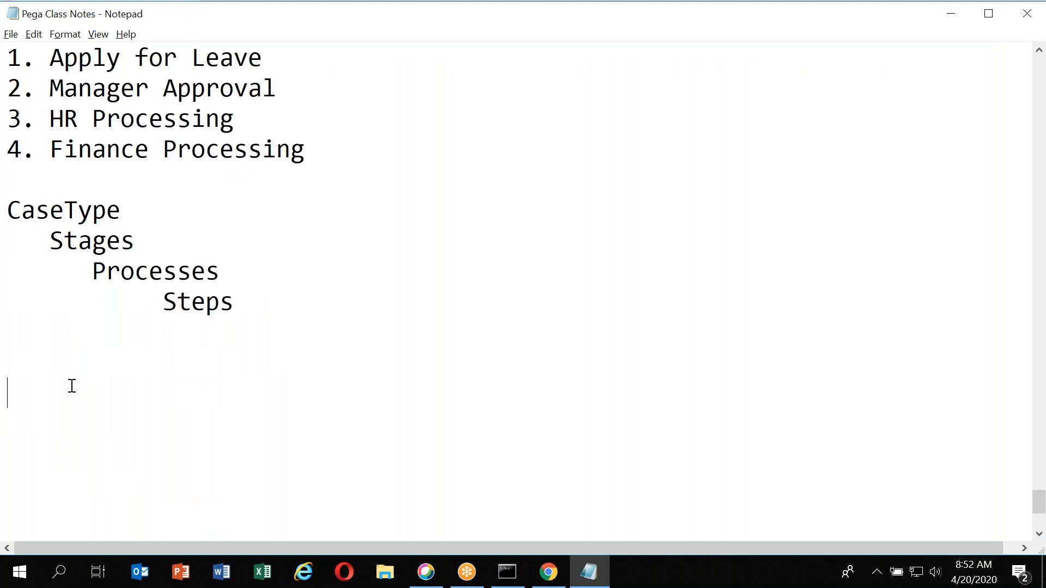
text(CL:)
key(Return)
key(ctrl+v)
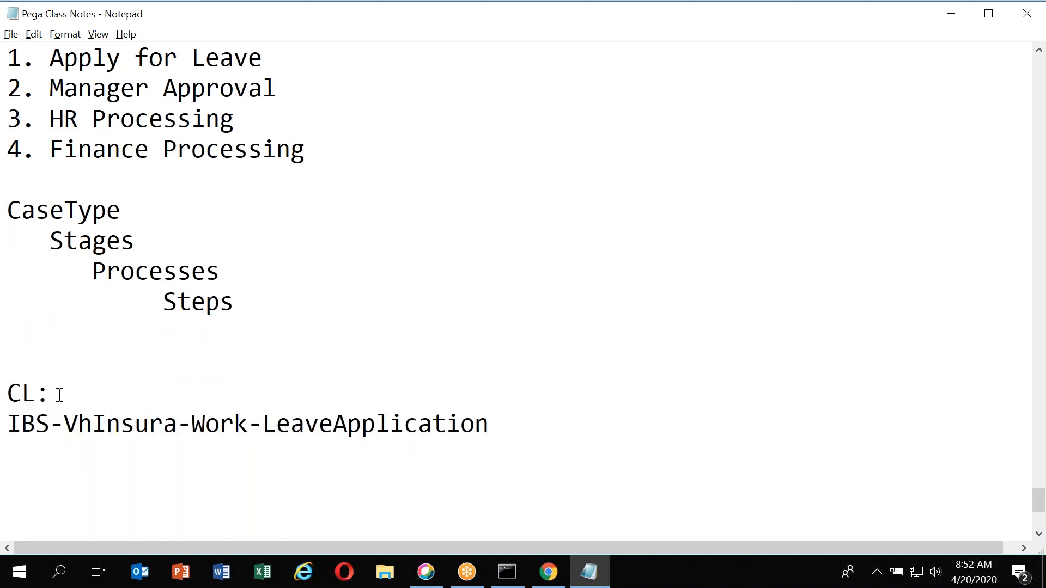
double_click(59, 394)
key(Delete)
key(Delete)
click(497, 394)
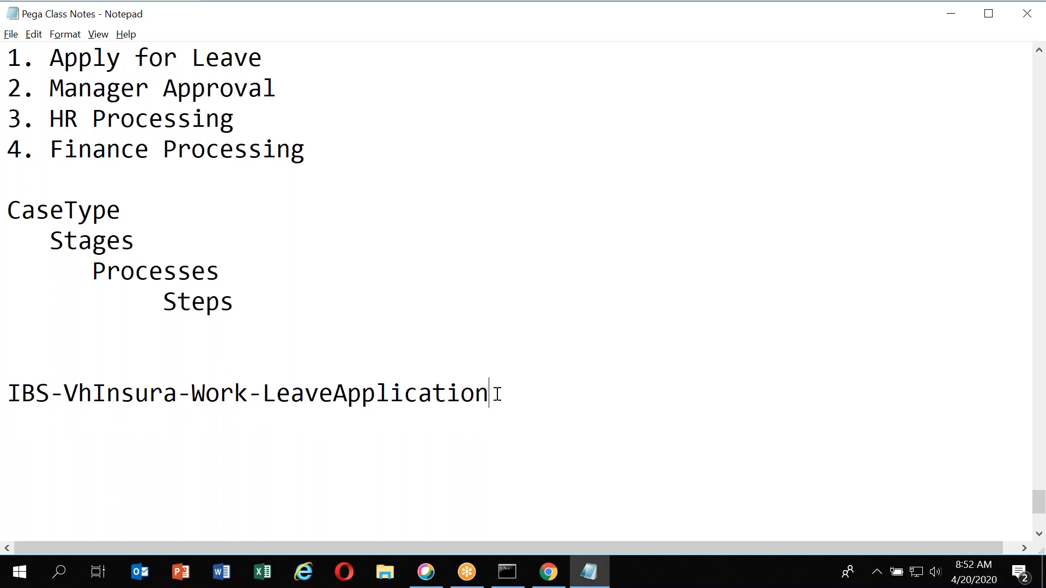
Enclose the pasted class name in double quotes and highlight its LeaveApplication part
text(")
key(Home)
text(')
key(BackSpace)
text(")
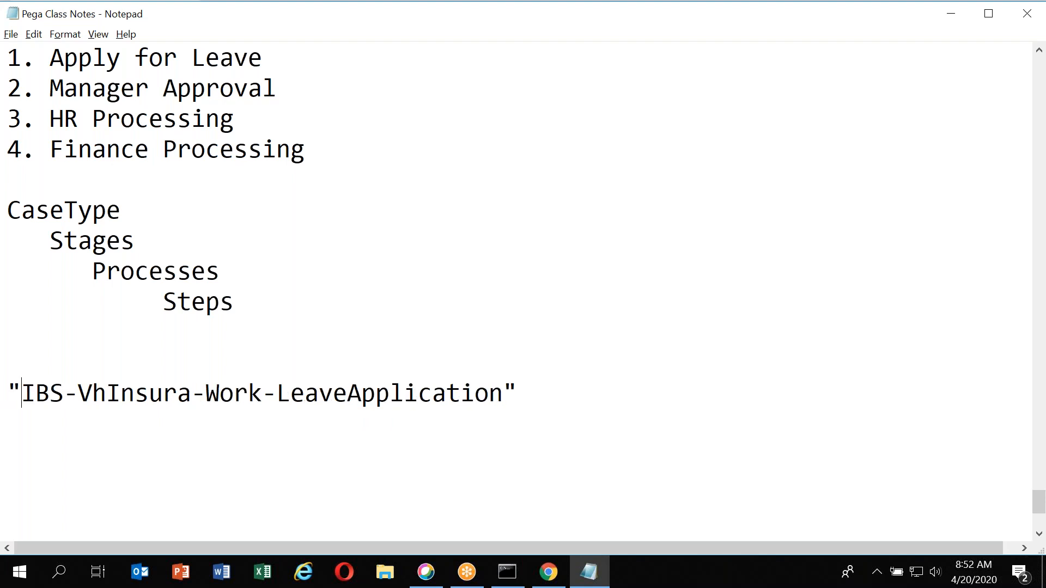
click(278, 391)
drag(279, 391, 501, 406)
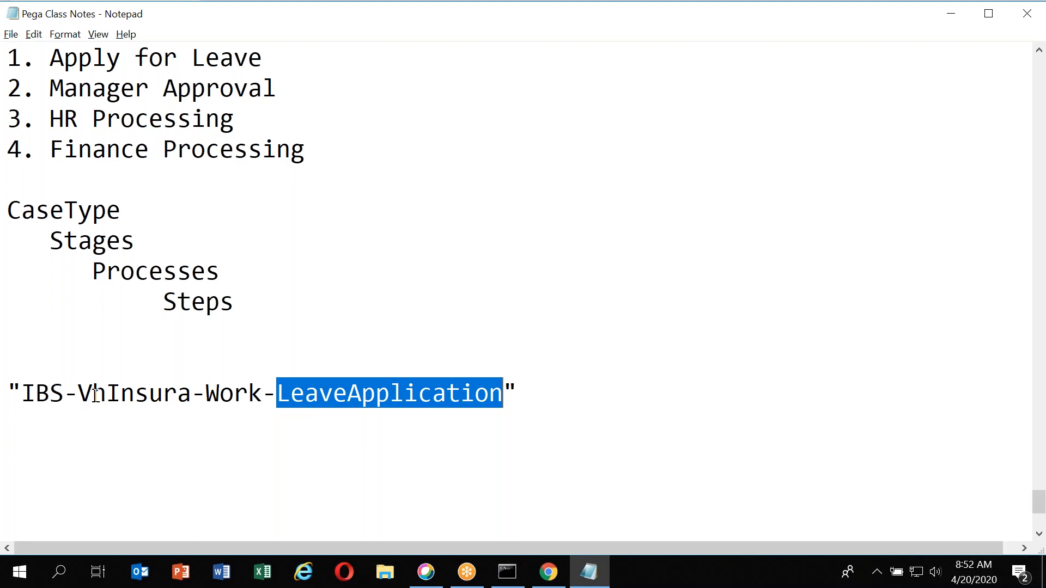
Return to the Leave Application case type and filter the App Explorer to the IBS-VhInsura-Work-LeaveApplication class
key(alt+Tab)
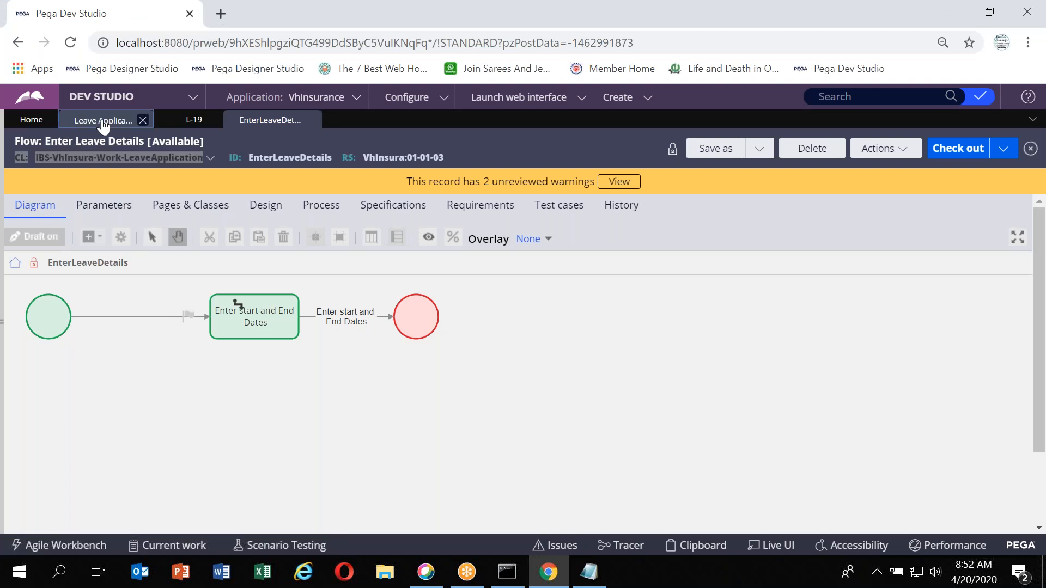
click(103, 124)
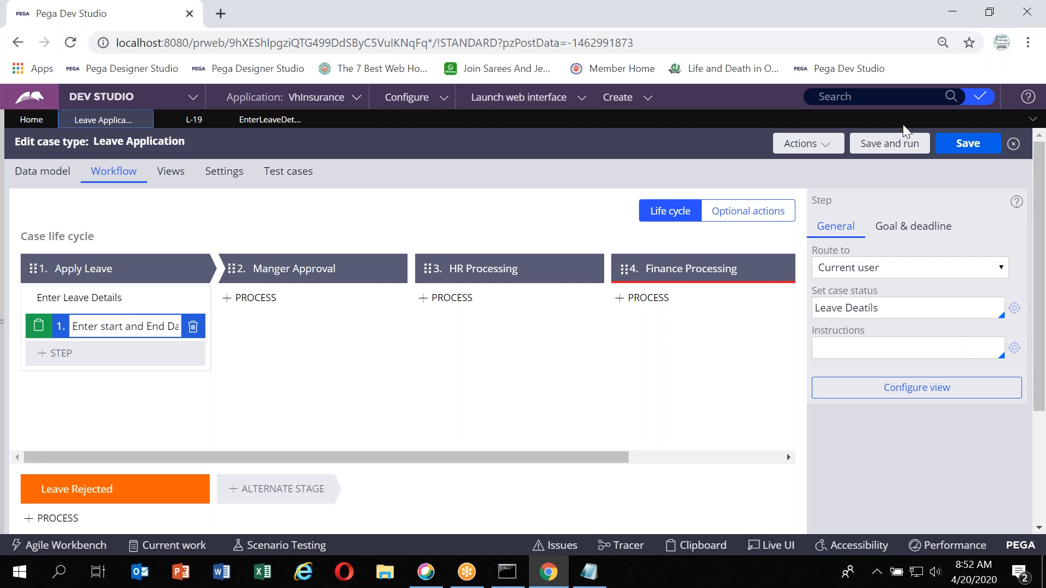
click(886, 115)
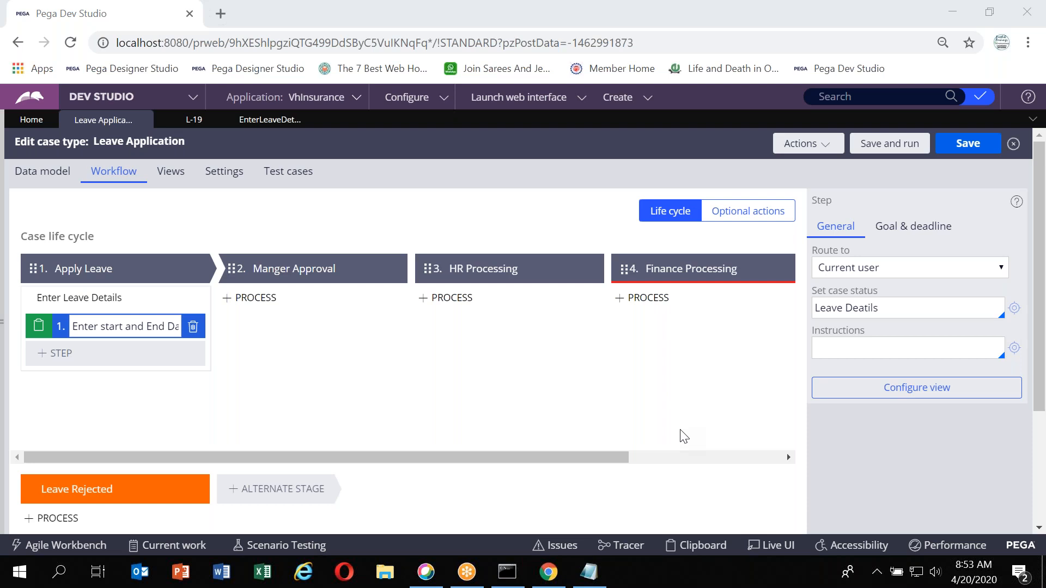
click(253, 298)
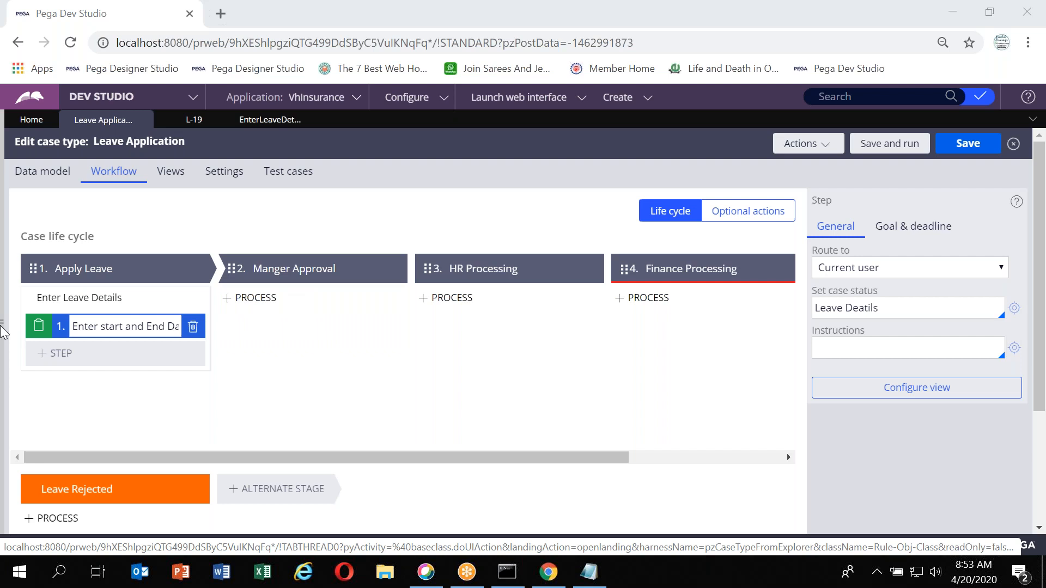
click(3, 321)
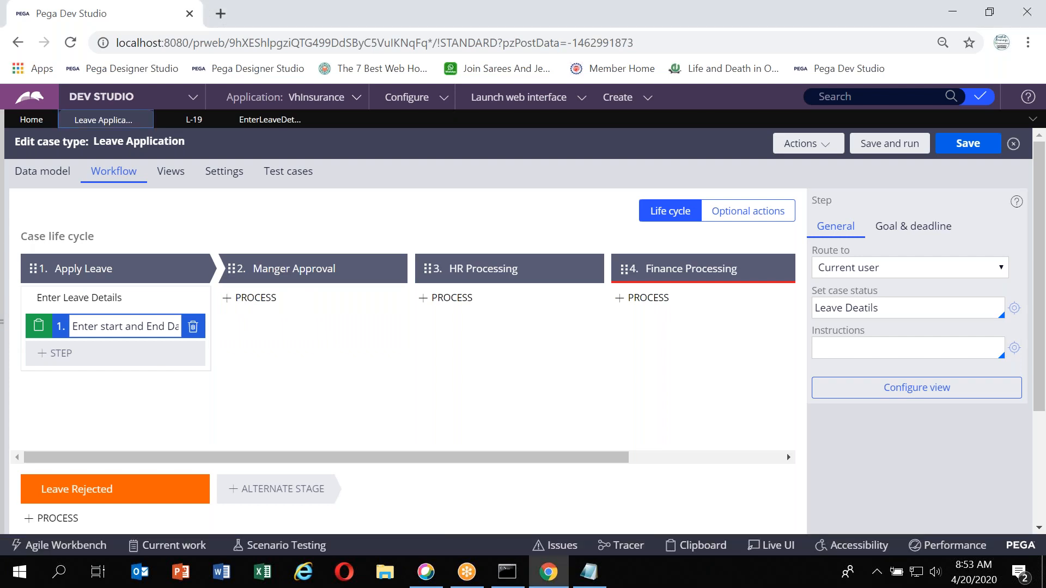
click(29, 300)
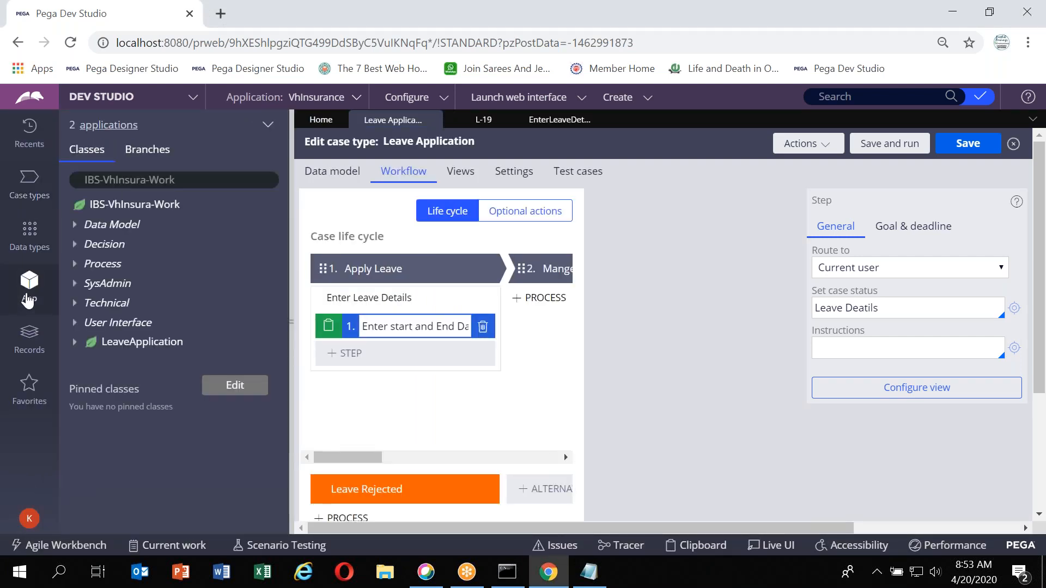
click(207, 183)
text(-)
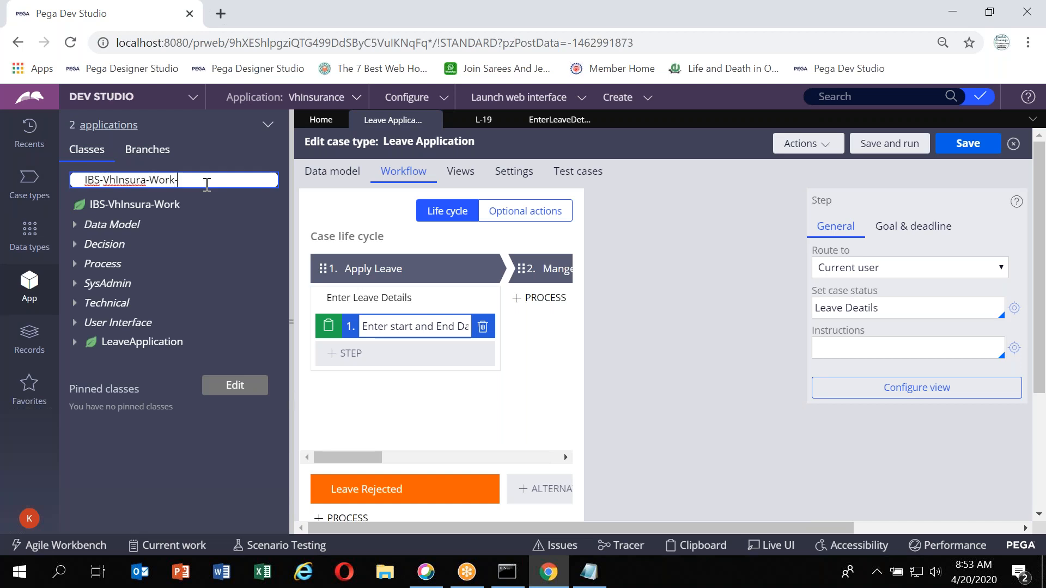
text(Leave)
key(Down)
key(Return)
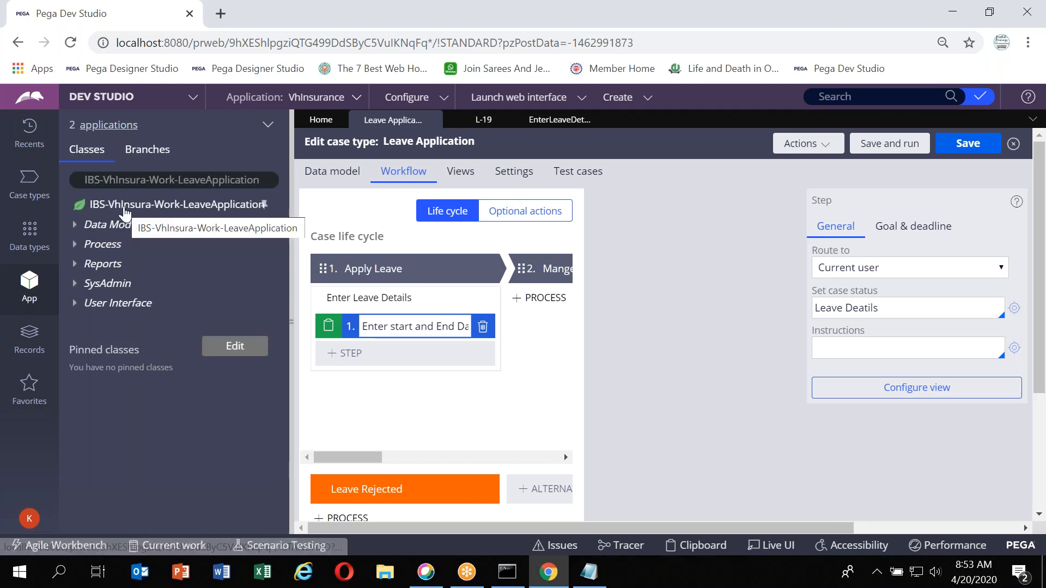
Expand the class's Data Model properties and Process flows, and select the EnterLeaveReason flow
click(76, 231)
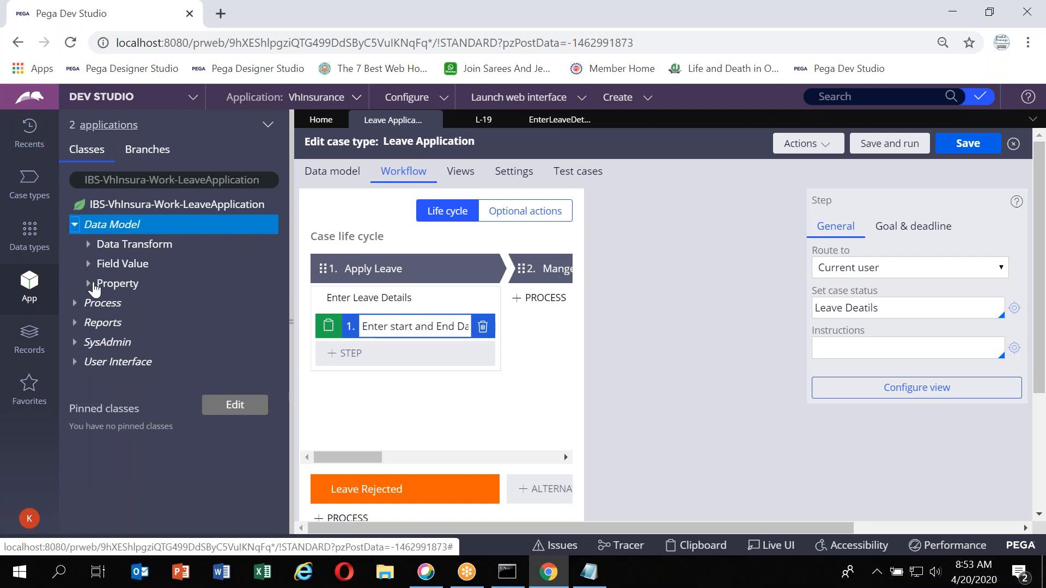
click(89, 284)
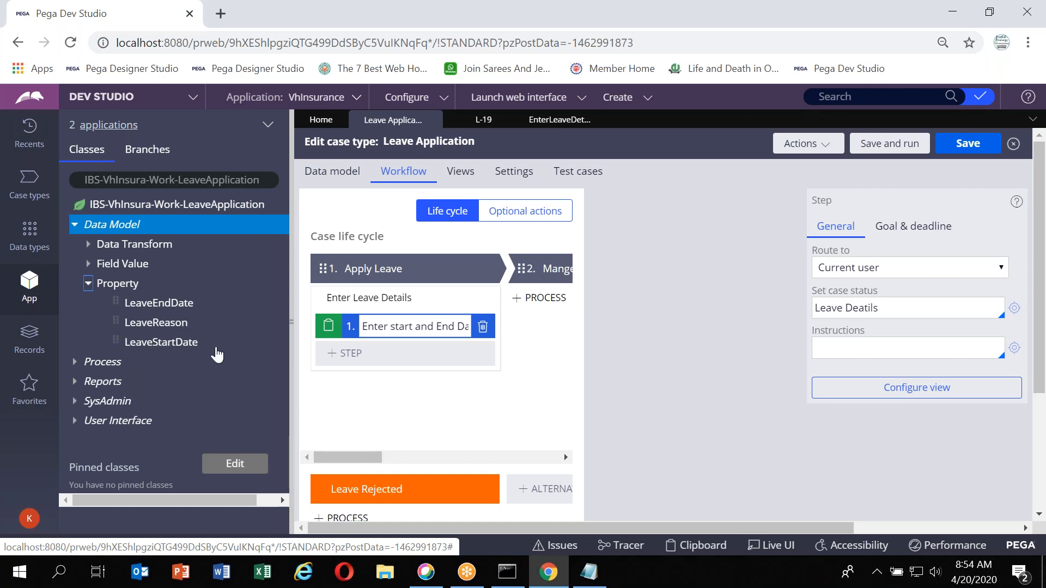
click(76, 363)
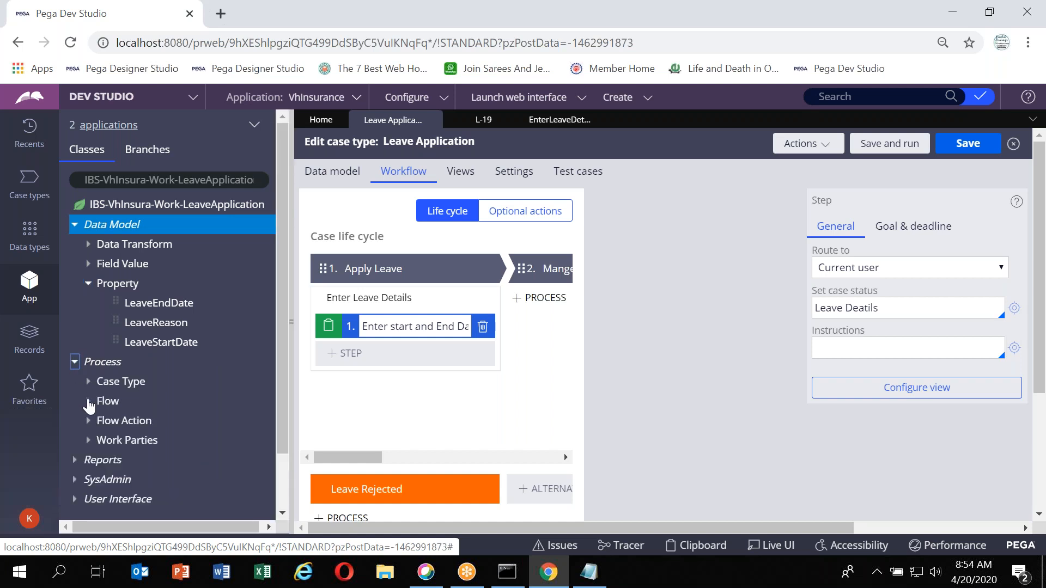
click(91, 402)
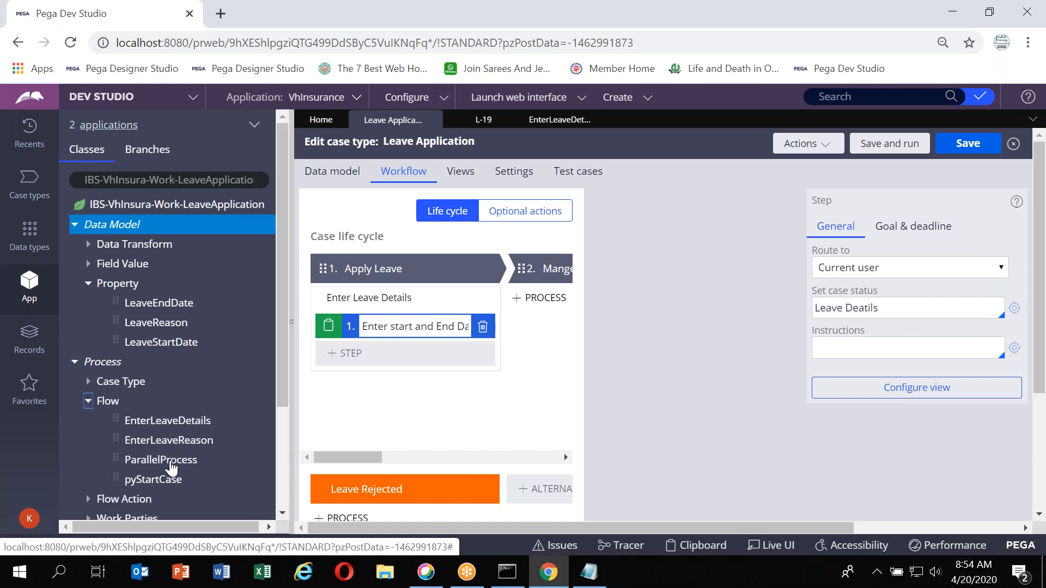
scroll(171, 463, down, 1)
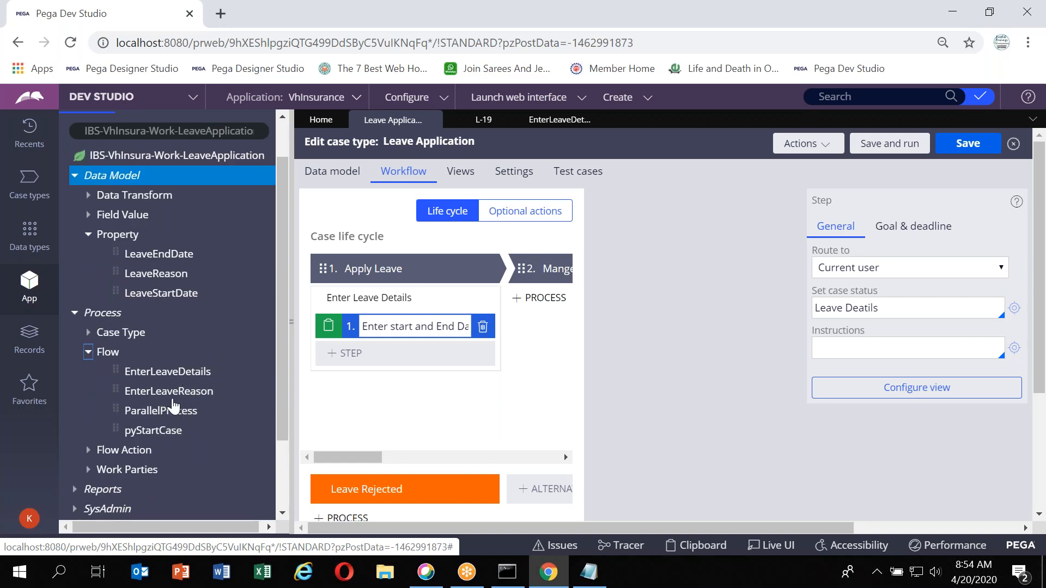
click(184, 400)
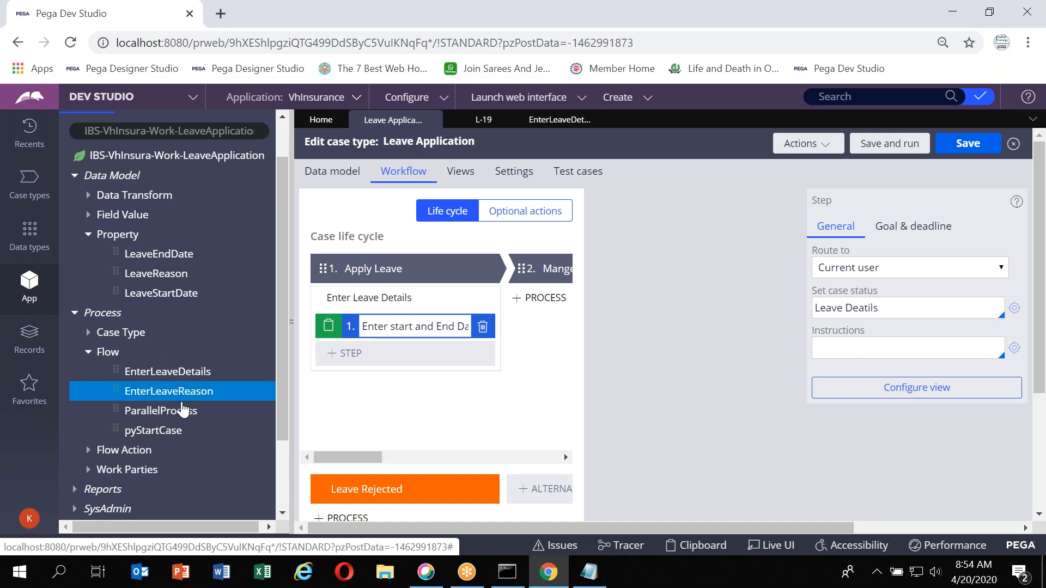
Collapse the Flow, Process and Data Model nodes of the class tree in the App Explorer
click(88, 354)
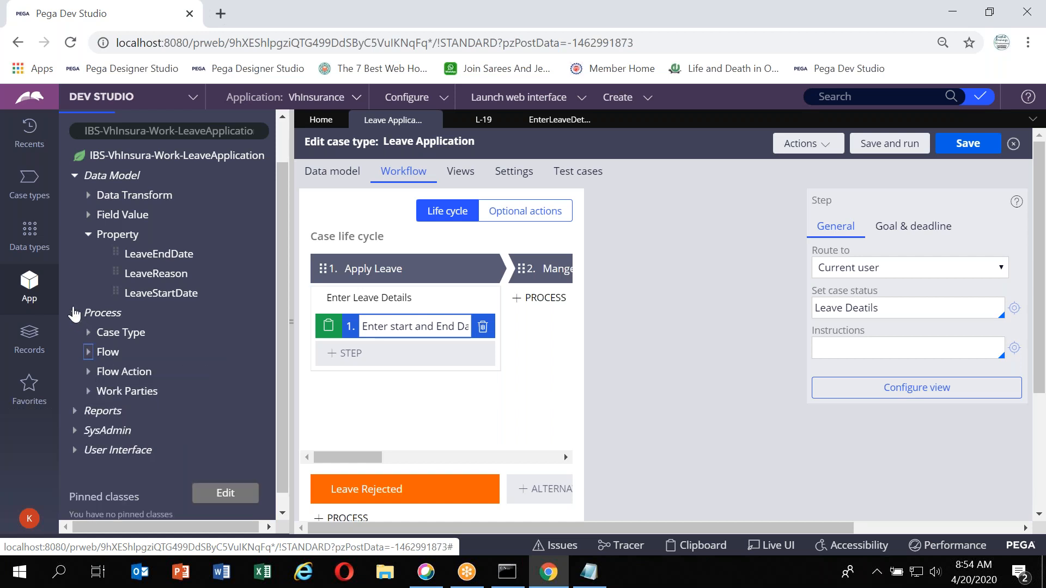
click(74, 313)
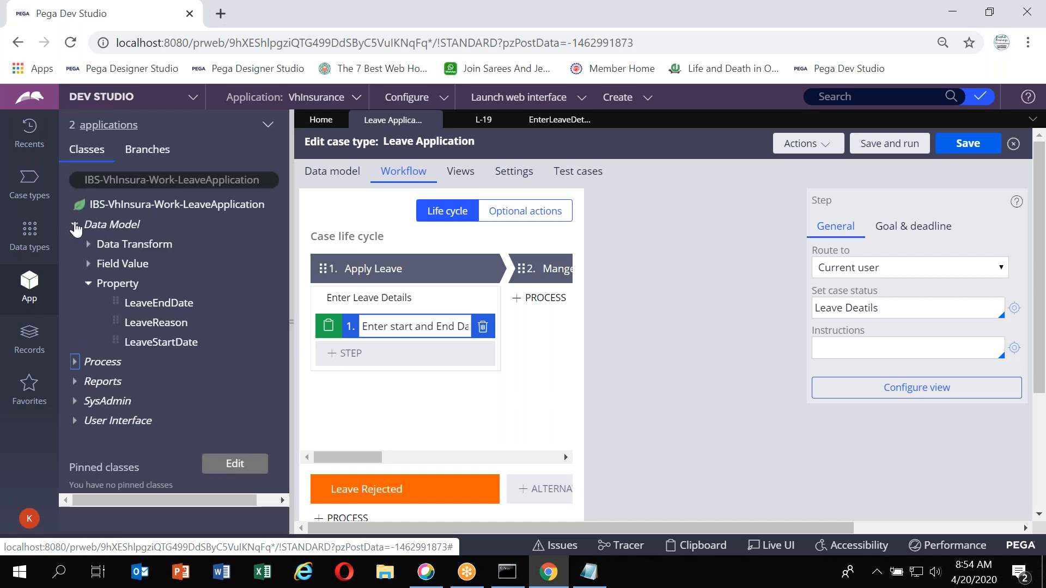
click(74, 224)
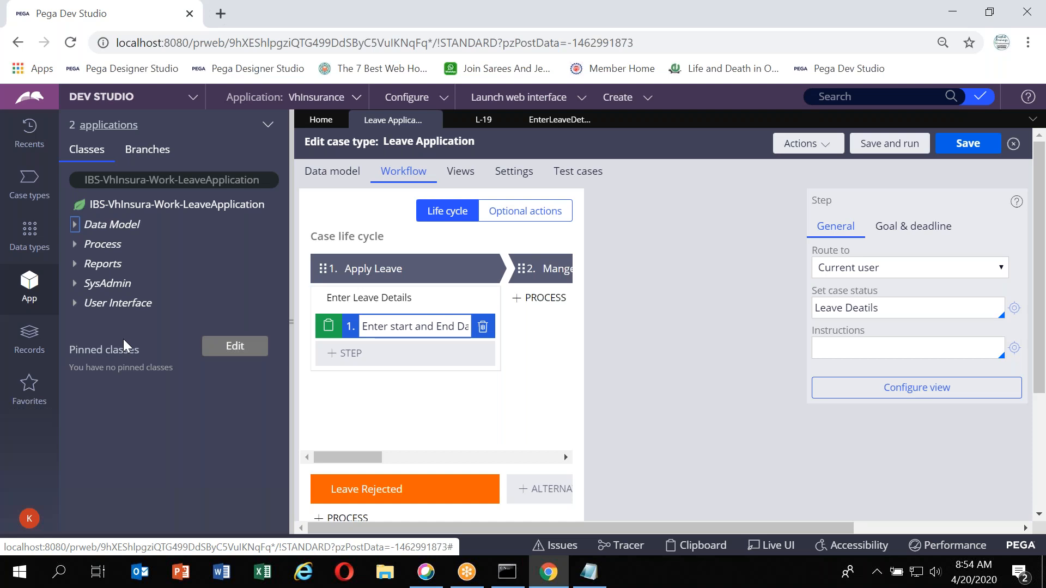
drag(123, 339, 192, 220)
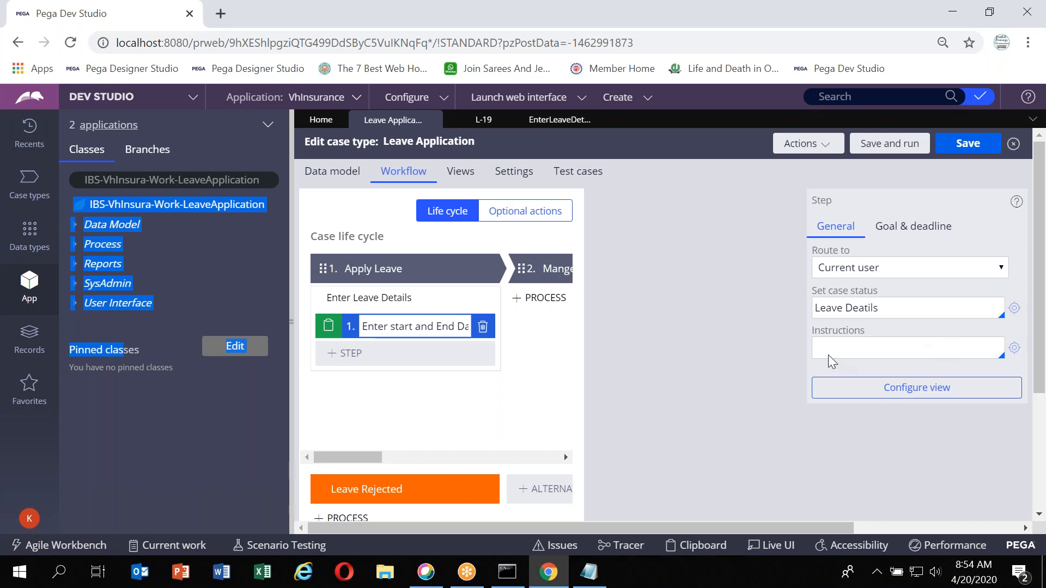
click(730, 445)
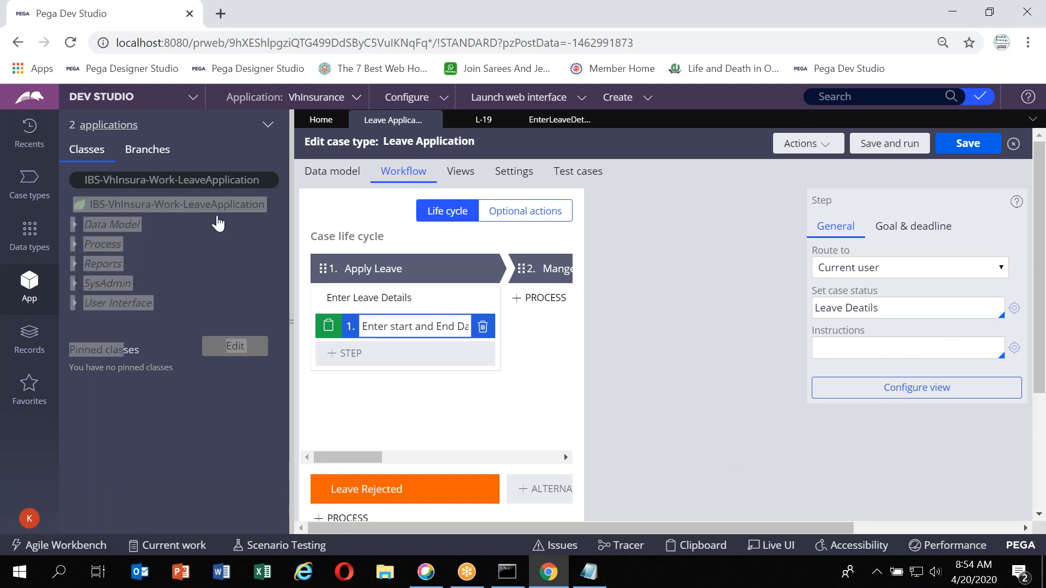
click(217, 224)
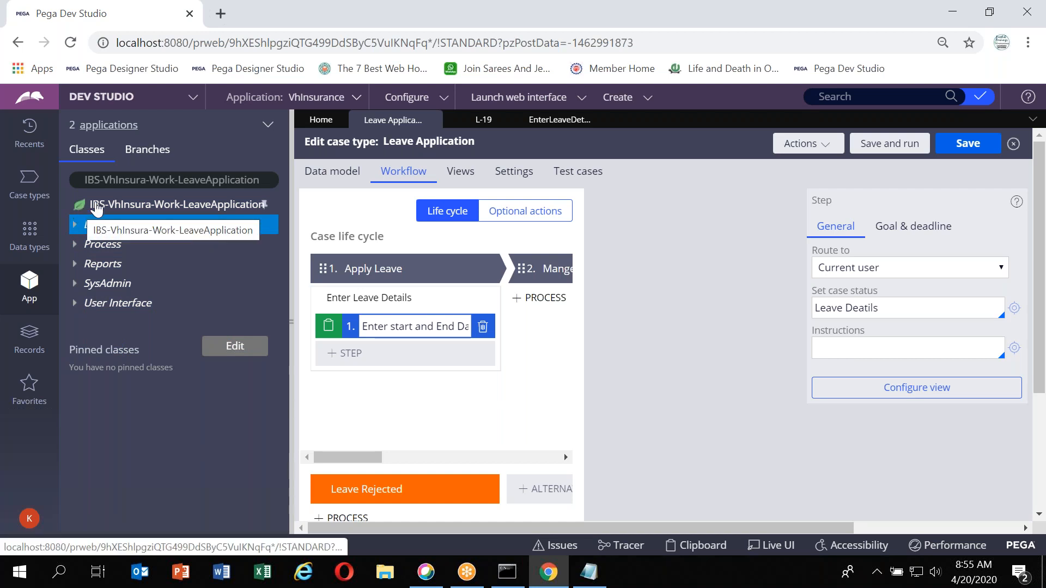
Filter the App Explorer to the Work-Cover- class
click(111, 180)
triple_click(113, 180)
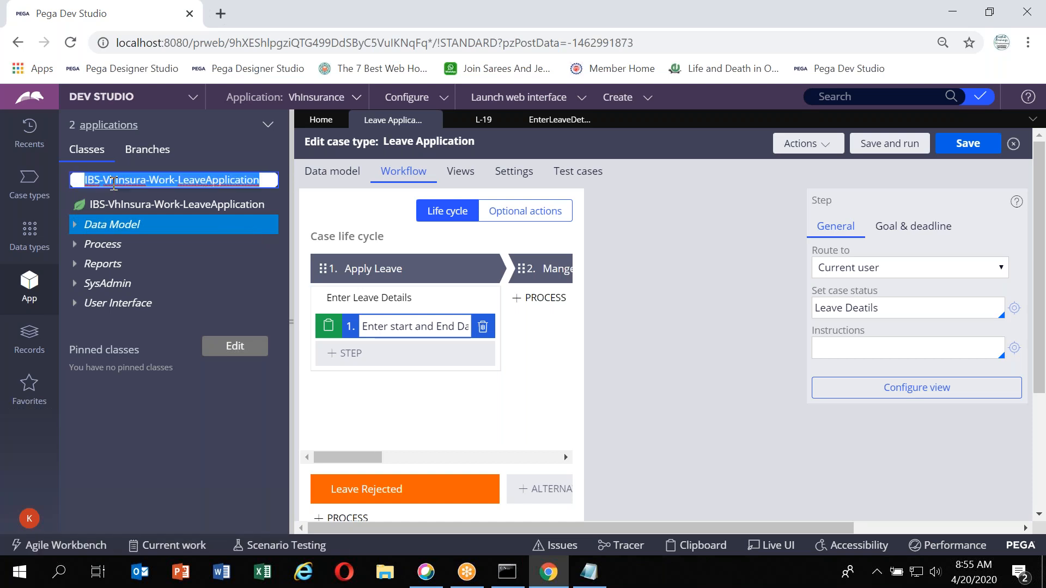
text(Work-)
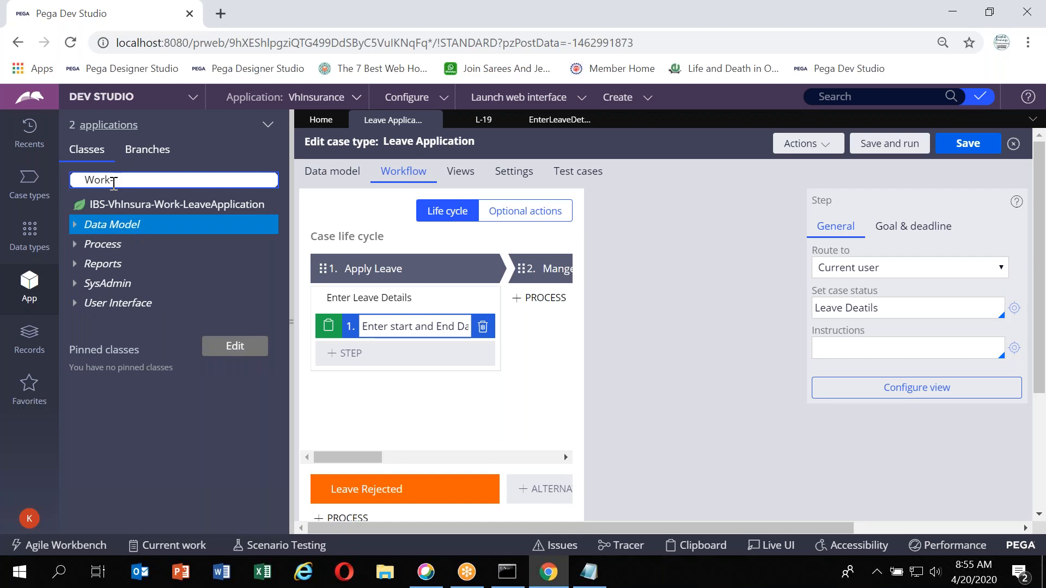
text(Cover-)
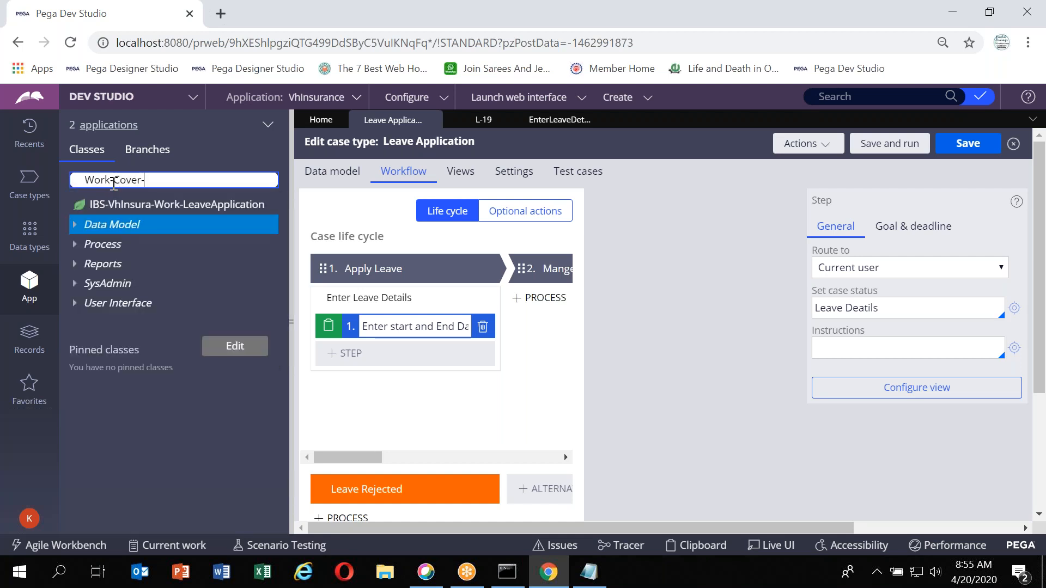
key(Return)
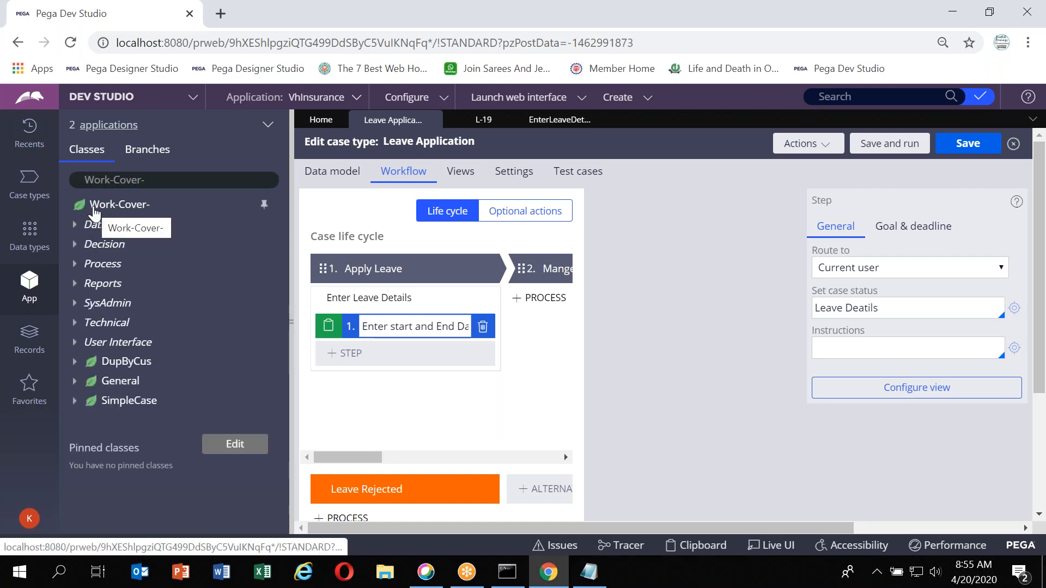
Open the Work-Cover- class definition, then return to the Leave Application case type
click(122, 208)
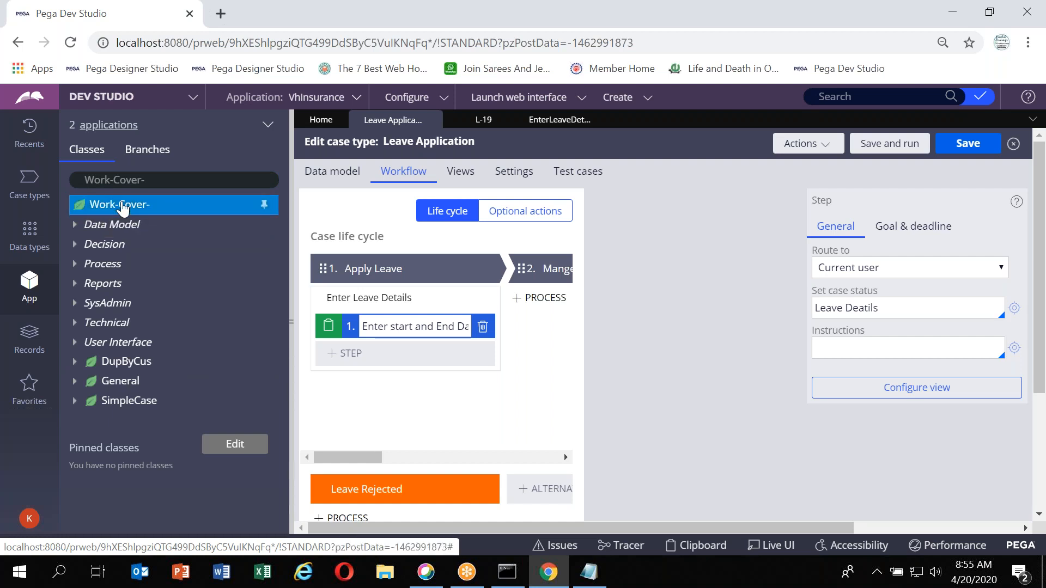
right_click(122, 208)
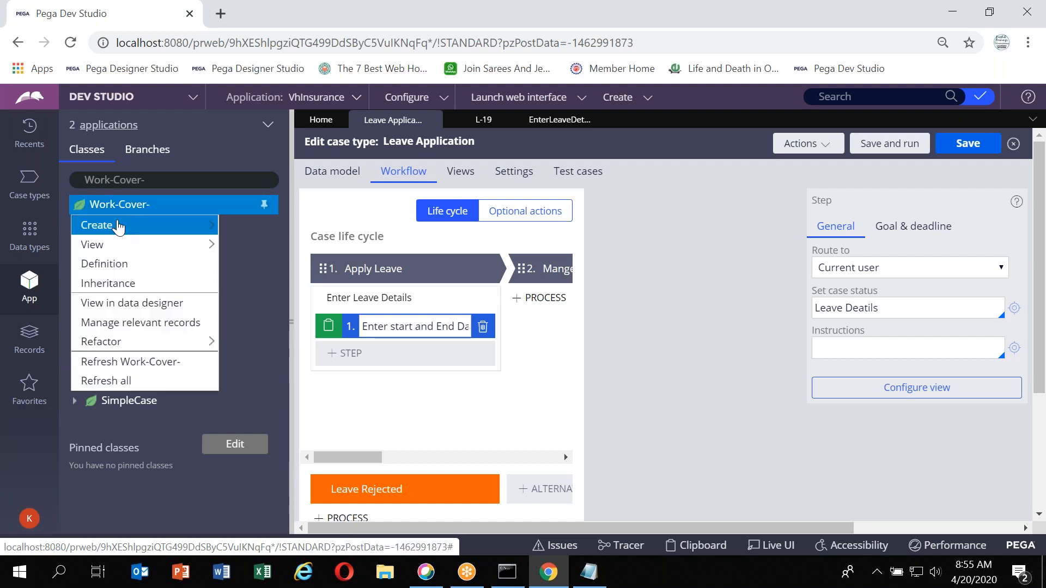
click(106, 264)
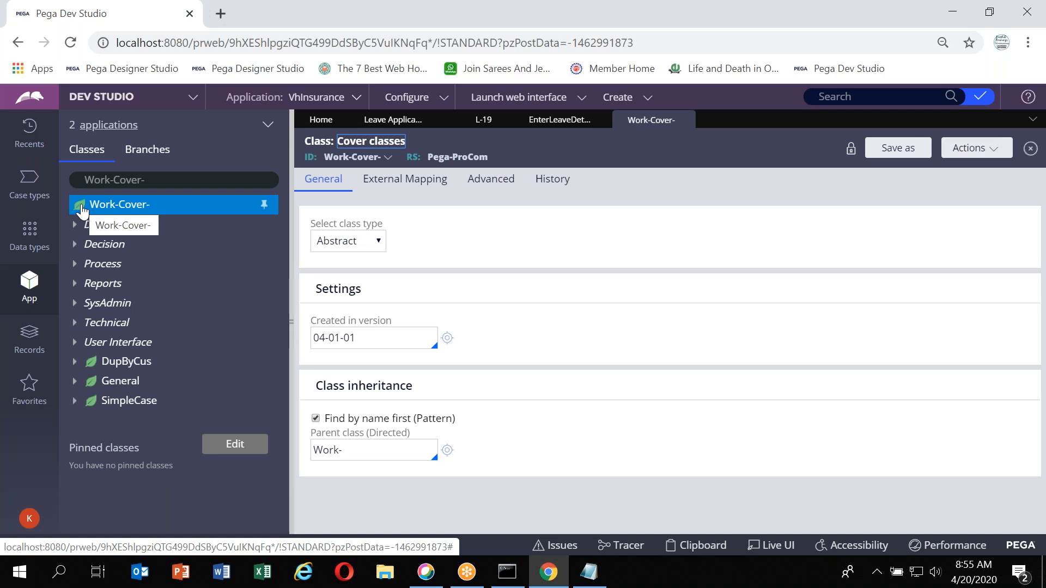
click(684, 120)
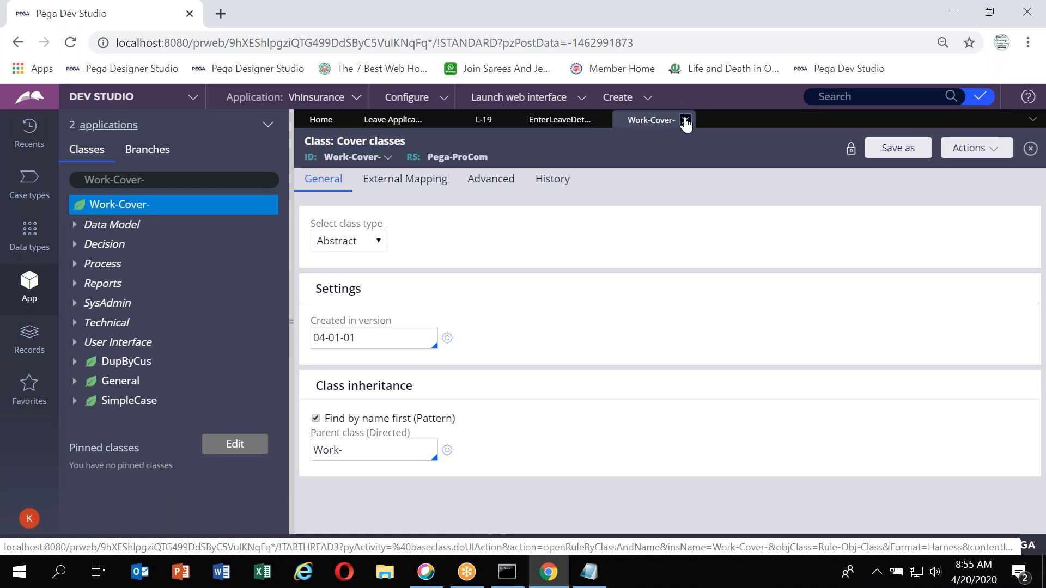
Filter the App Explorer back to the IBS-VhInsura-Work-LeaveApplication class
click(172, 180)
key(BackSpace)
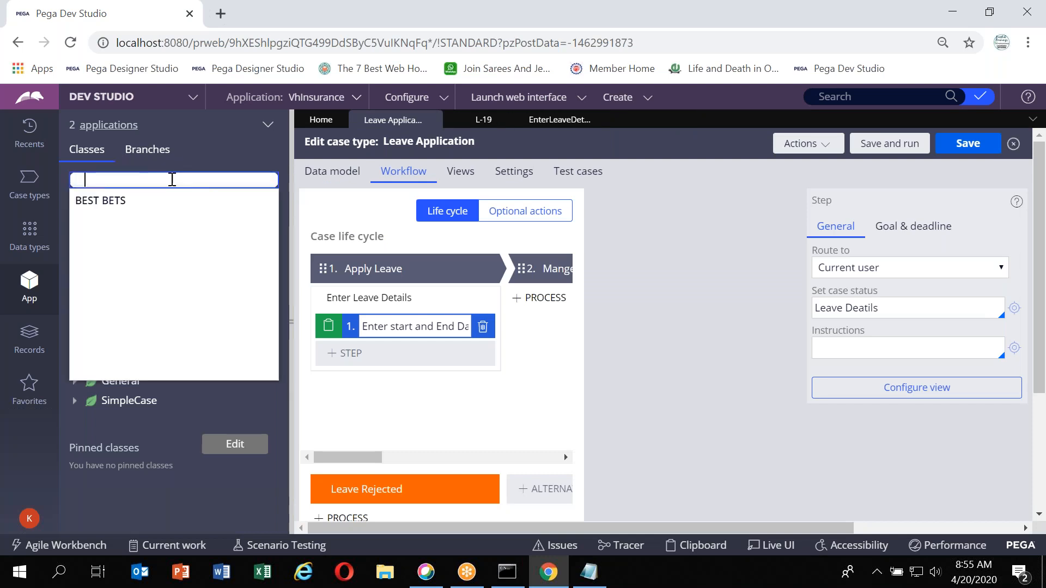
click(210, 234)
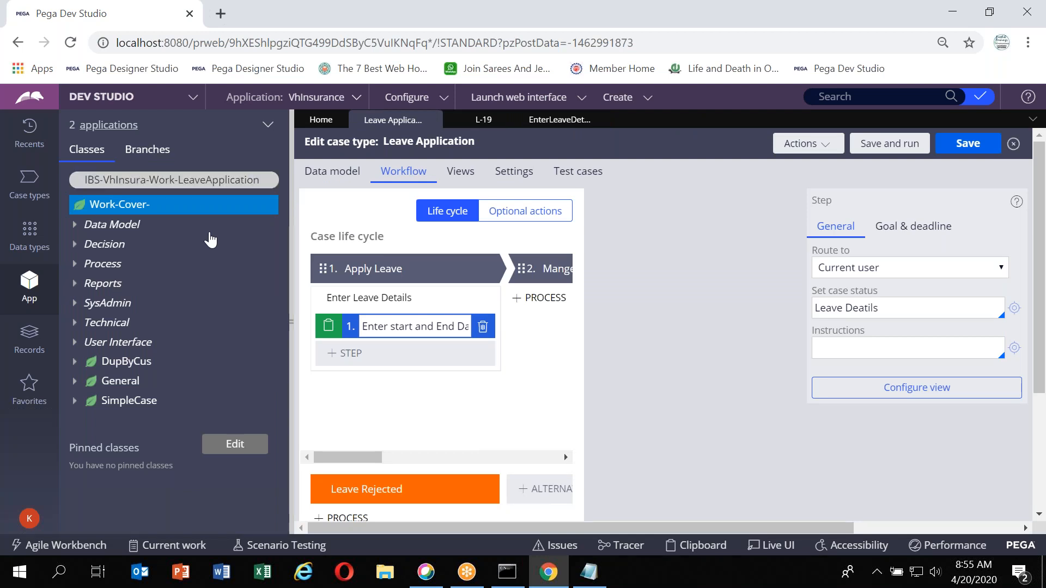
click(262, 177)
key(Return)
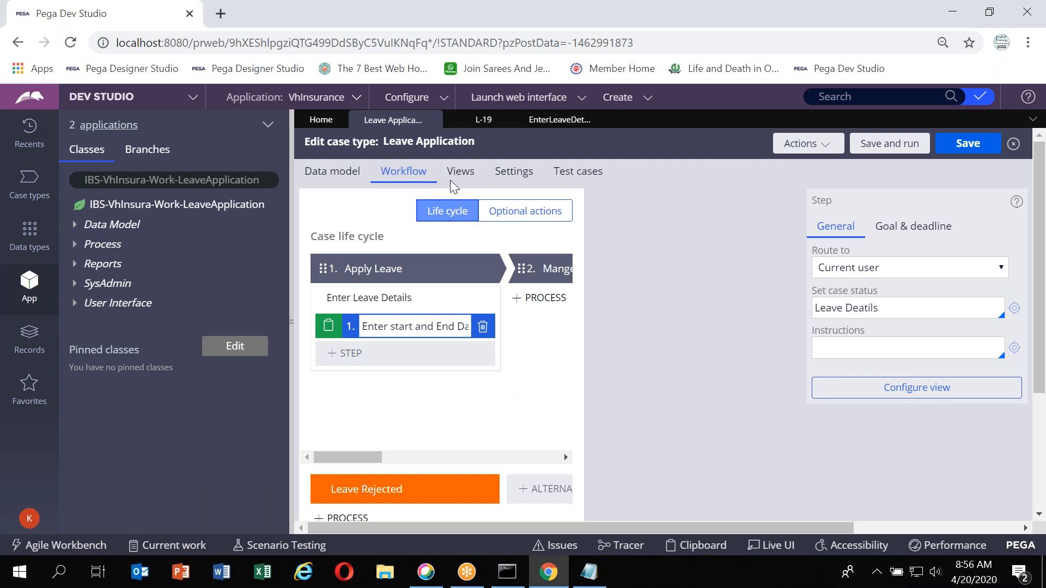
Open the class definition of IBS-VhInsura-Work-LeaveApplication from the App Explorer
click(487, 122)
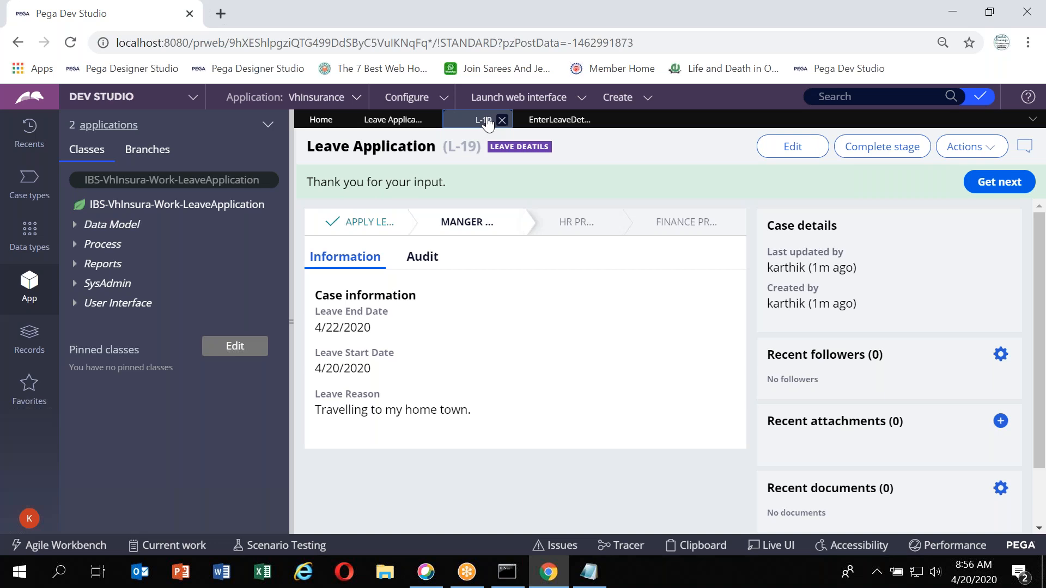
click(147, 210)
right_click(148, 209)
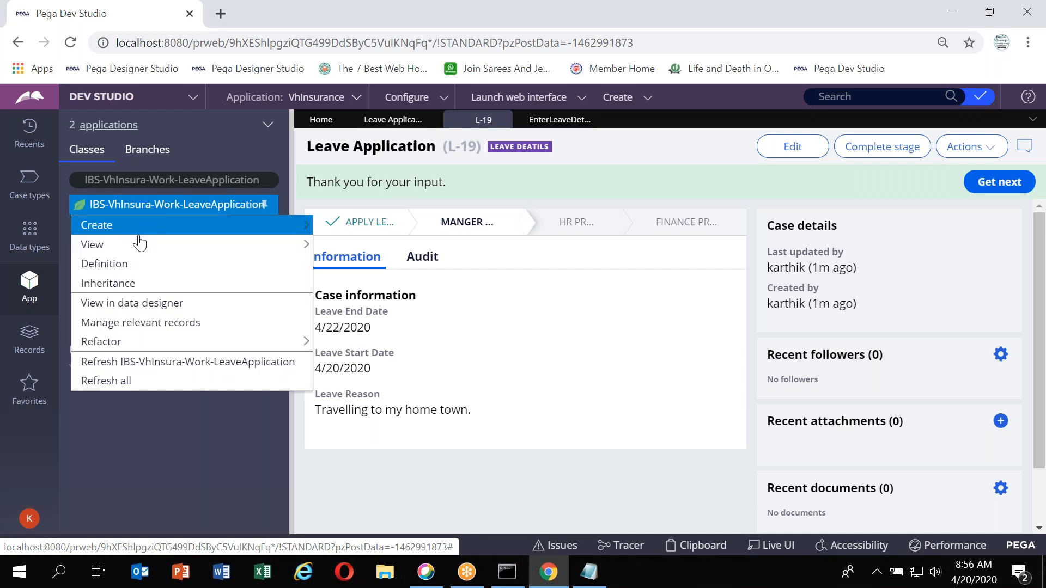
click(129, 269)
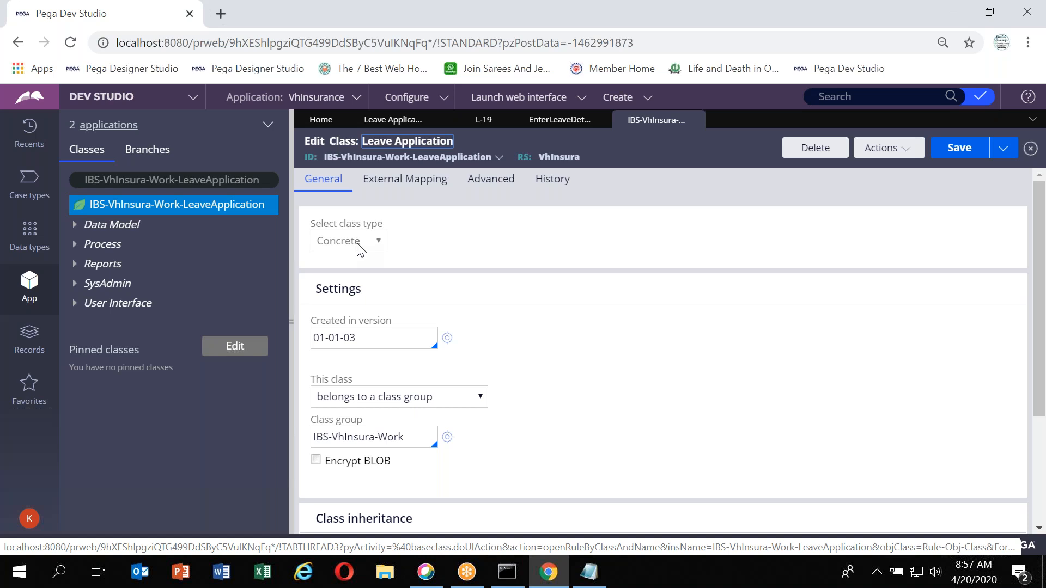
Examine the Leave Application class's settings, class group and parent class inheritance
scroll(545, 373, down, 3)
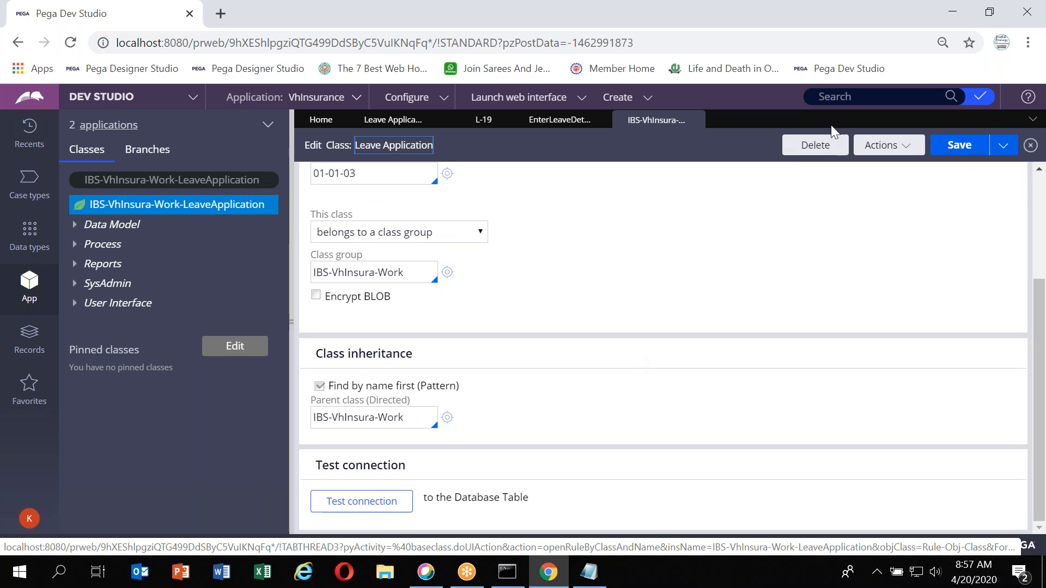
click(756, 73)
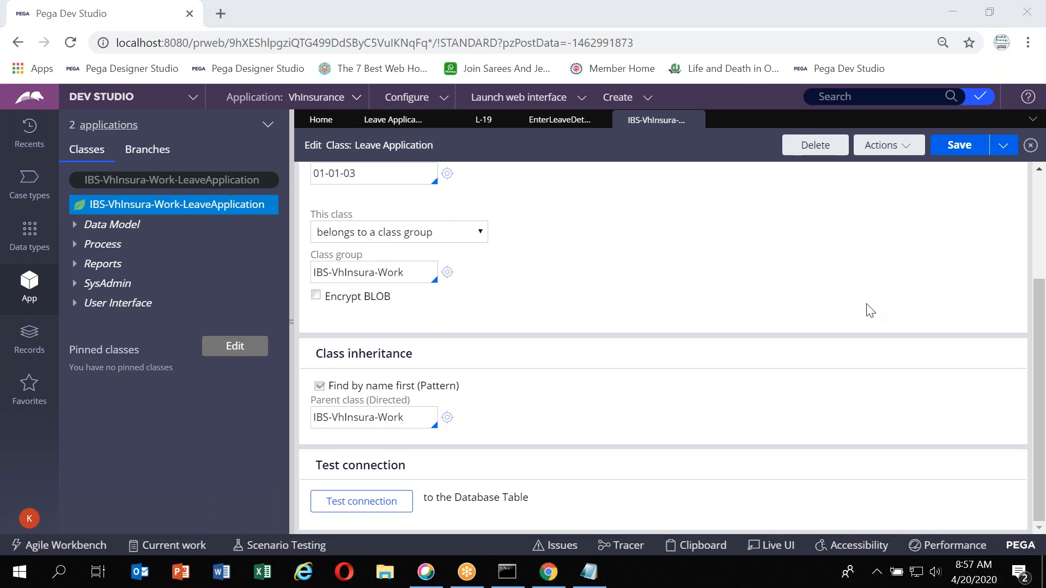
scroll(809, 318, up, 1)
scroll(809, 318, down, 1)
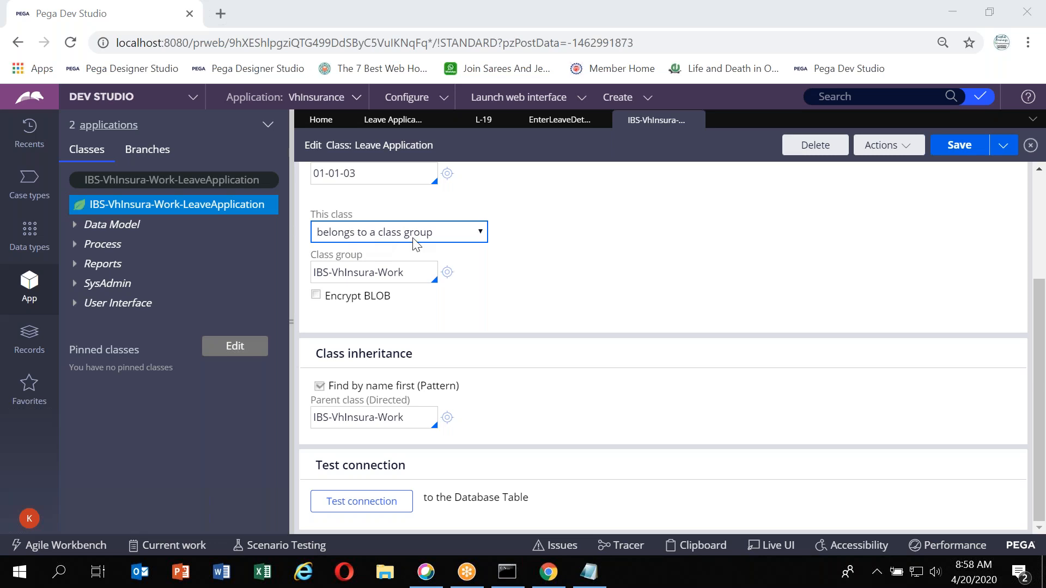
click(551, 270)
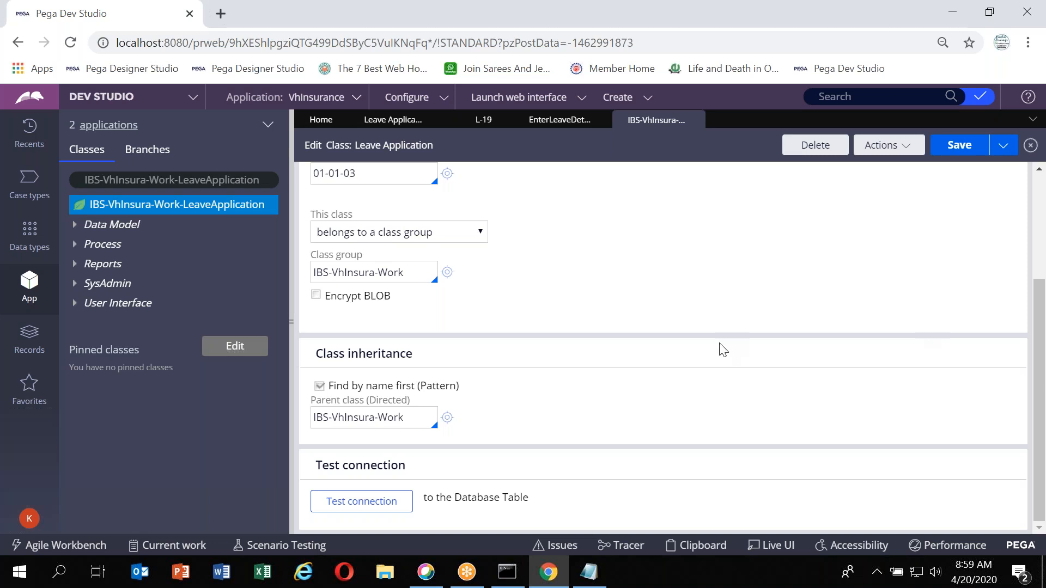
double_click(409, 270)
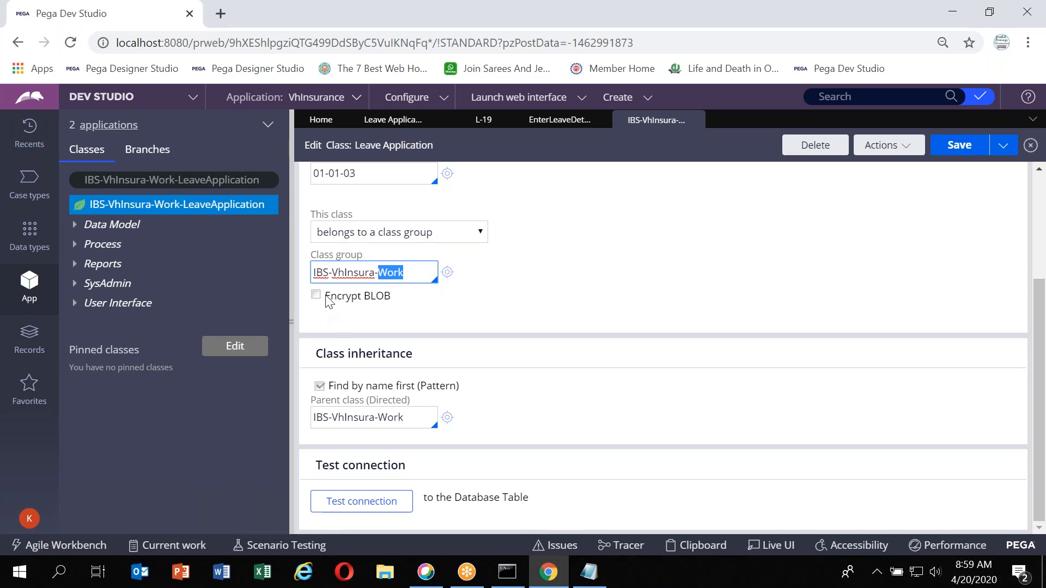
click(339, 270)
triple_click(360, 272)
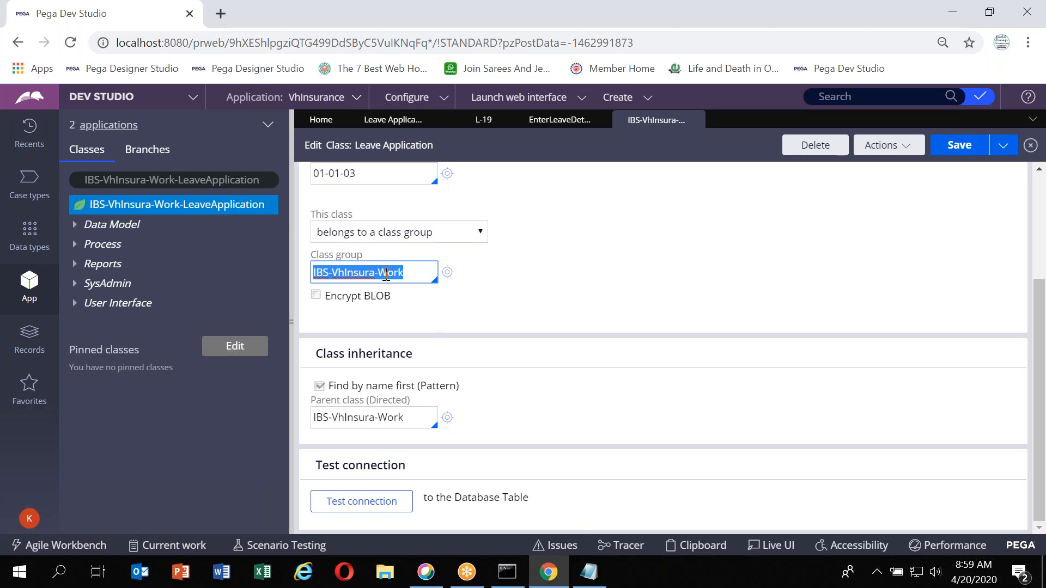
double_click(415, 269)
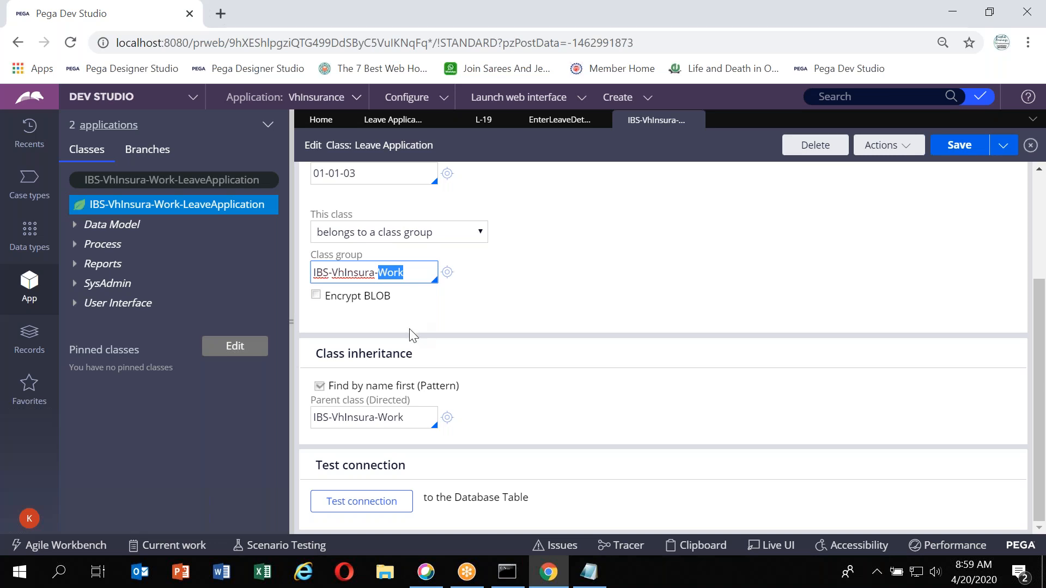
Test the class's database connection, highlight the mapped table name, and close the results window
click(347, 504)
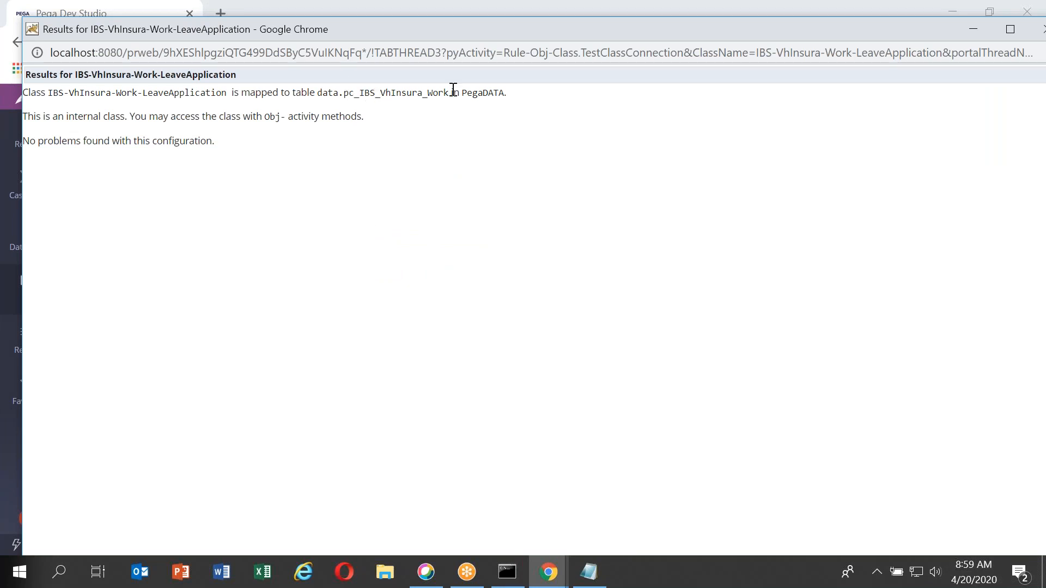
drag(449, 89, 321, 89)
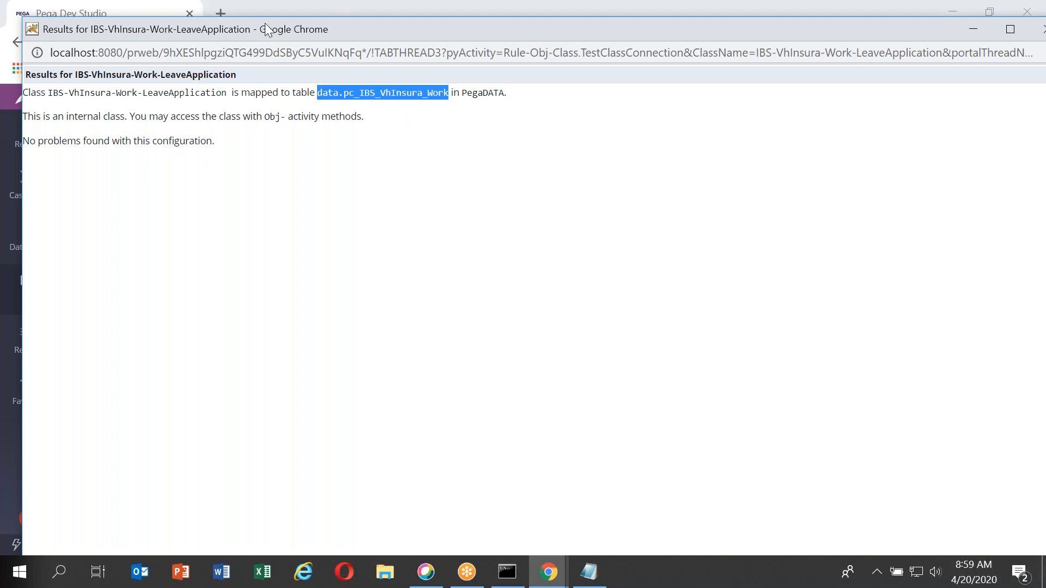
drag(267, 29, 1, 161)
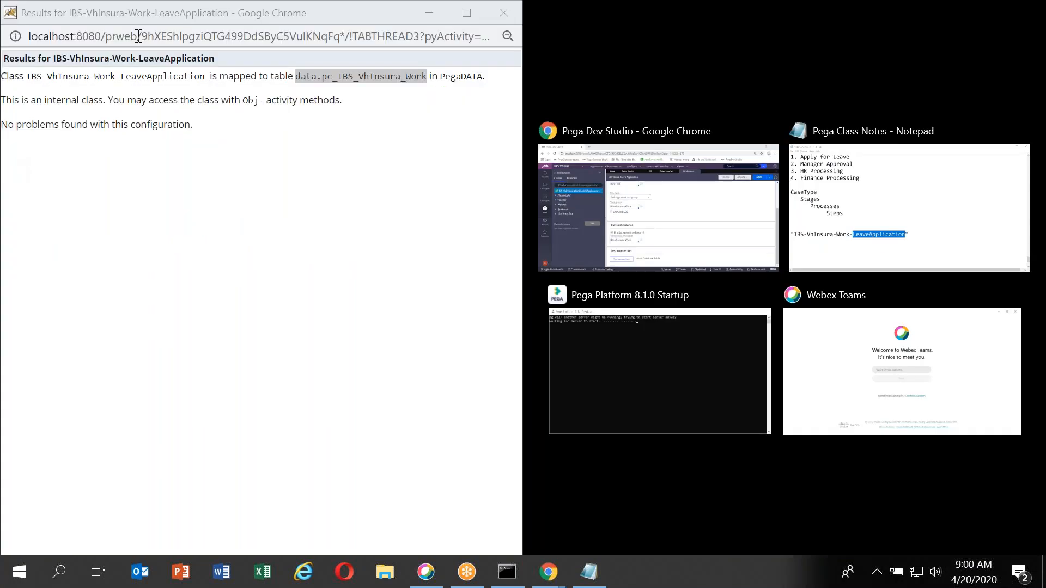
click(178, 12)
drag(178, 12, 256, 170)
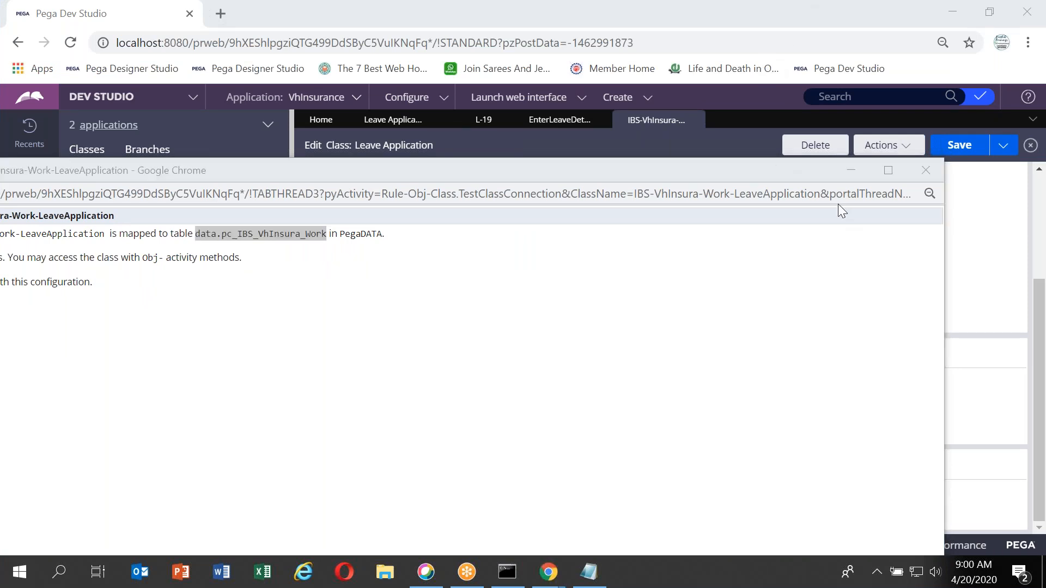
click(925, 170)
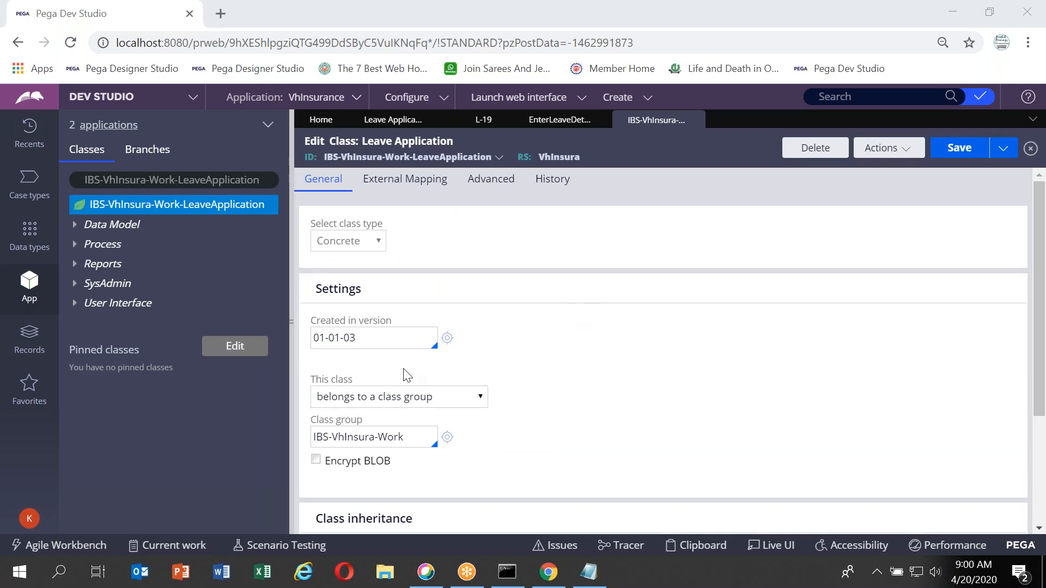
scroll(434, 403, down, 3)
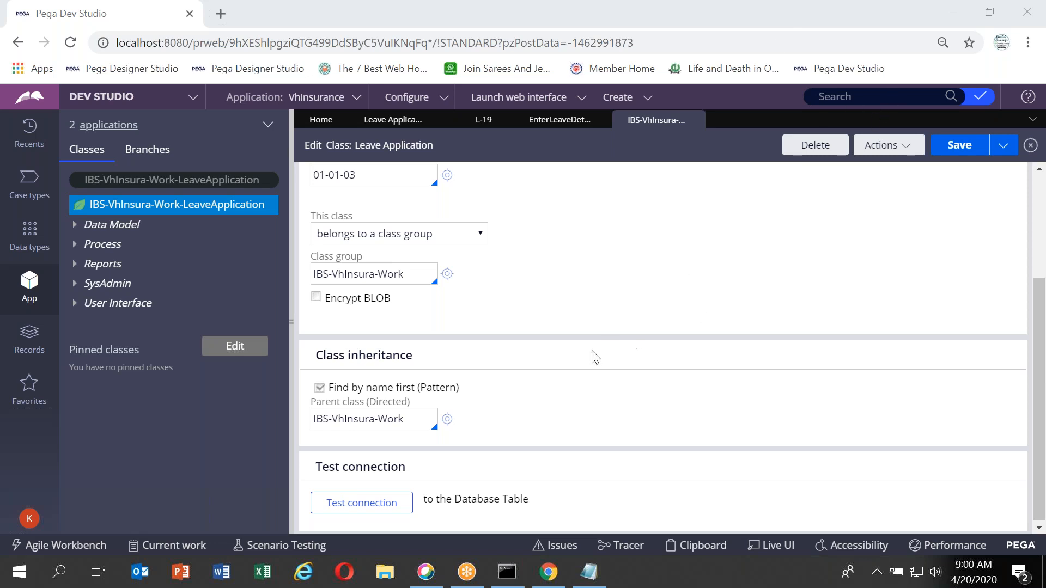
click(594, 317)
scroll(594, 317, up, 3)
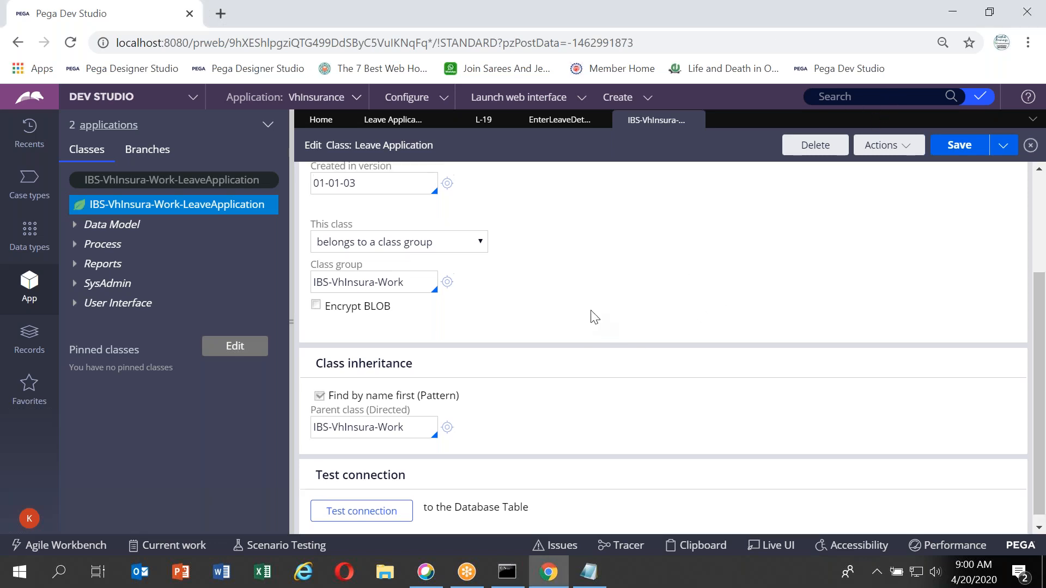
scroll(594, 317, down, 3)
scroll(595, 317, up, 3)
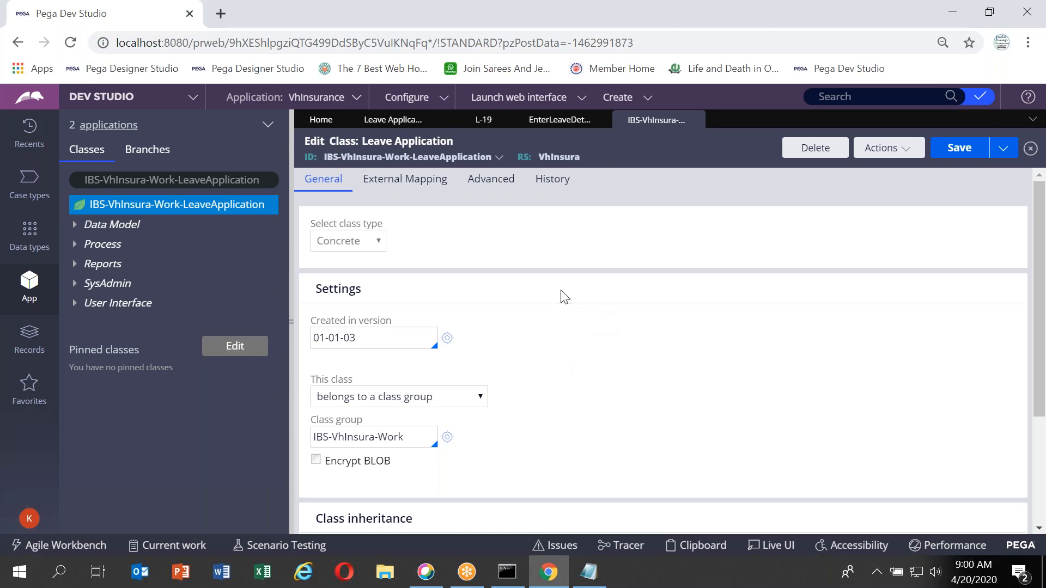
Return to the Leave Application case type and open the view configuration of the Enter start and End Dates step
click(407, 125)
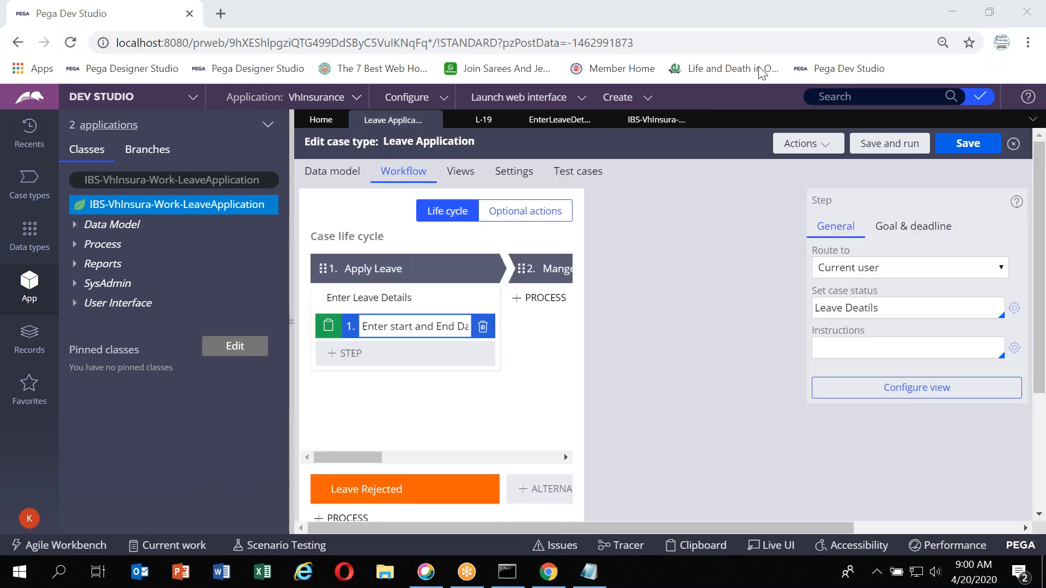
click(913, 387)
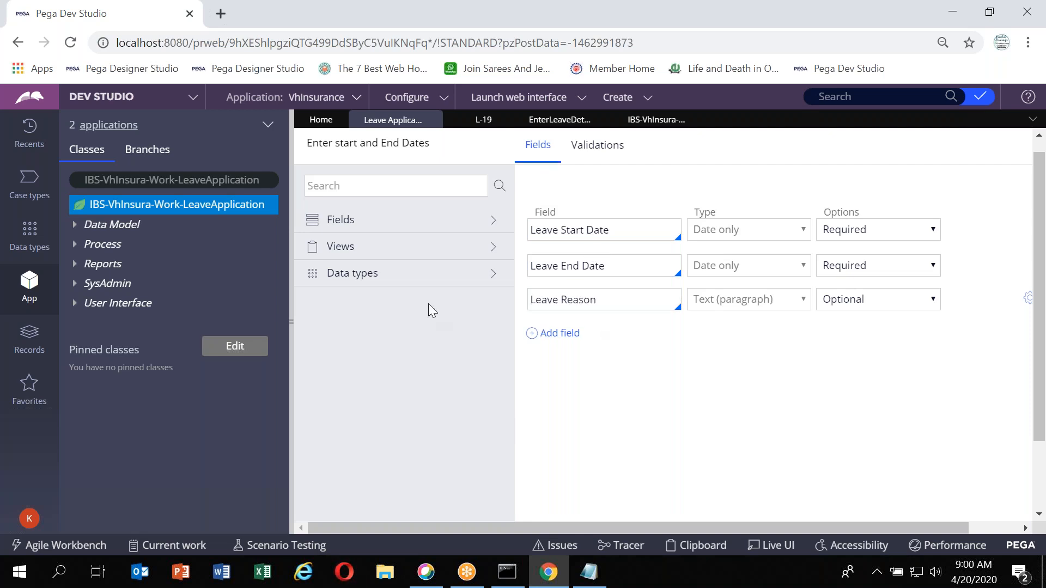
scroll(428, 303, down, 1)
scroll(428, 303, right, 1)
click(997, 262)
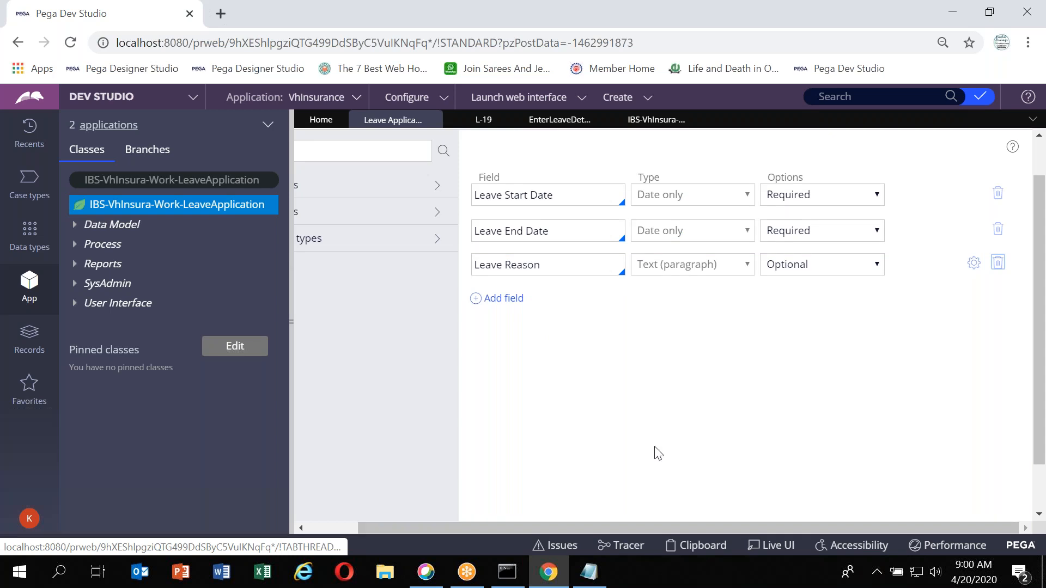
scroll(528, 366, up, 2)
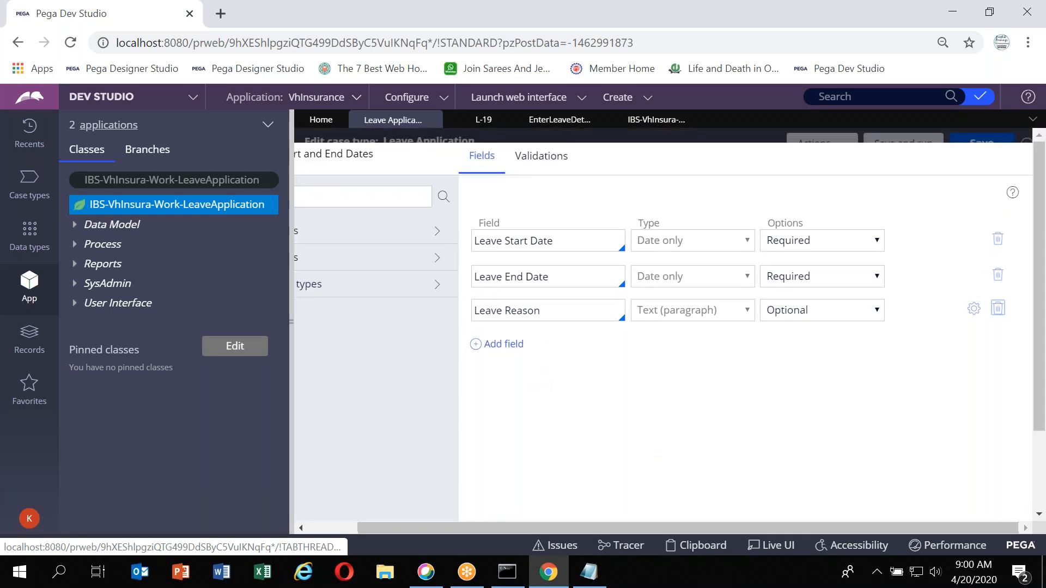
scroll(457, 245, left, 1)
Add a view validation whose condition is Leave Start Date is before 4/20/2020
click(597, 162)
click(326, 250)
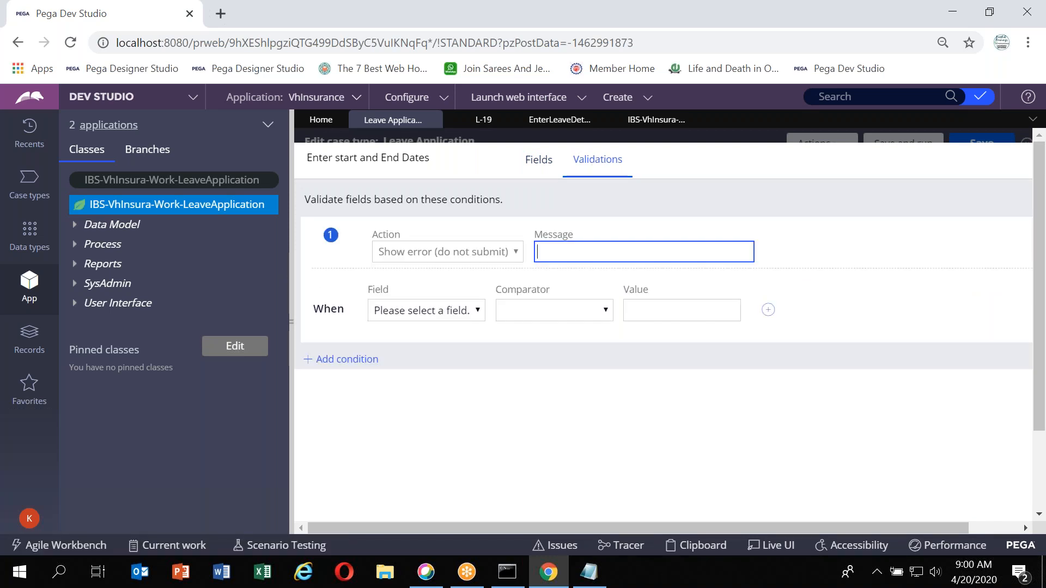
click(420, 309)
click(422, 308)
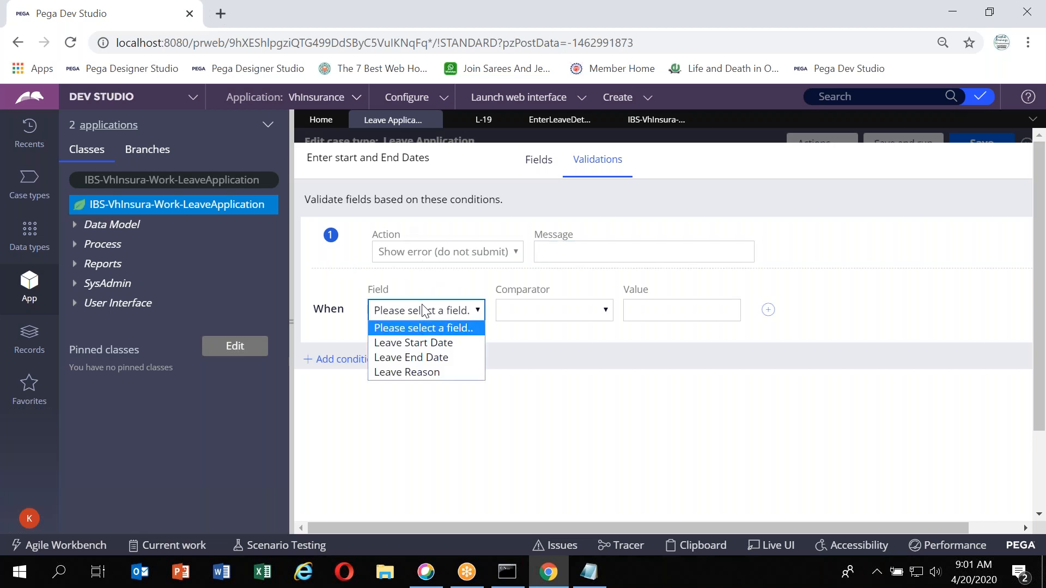
click(423, 342)
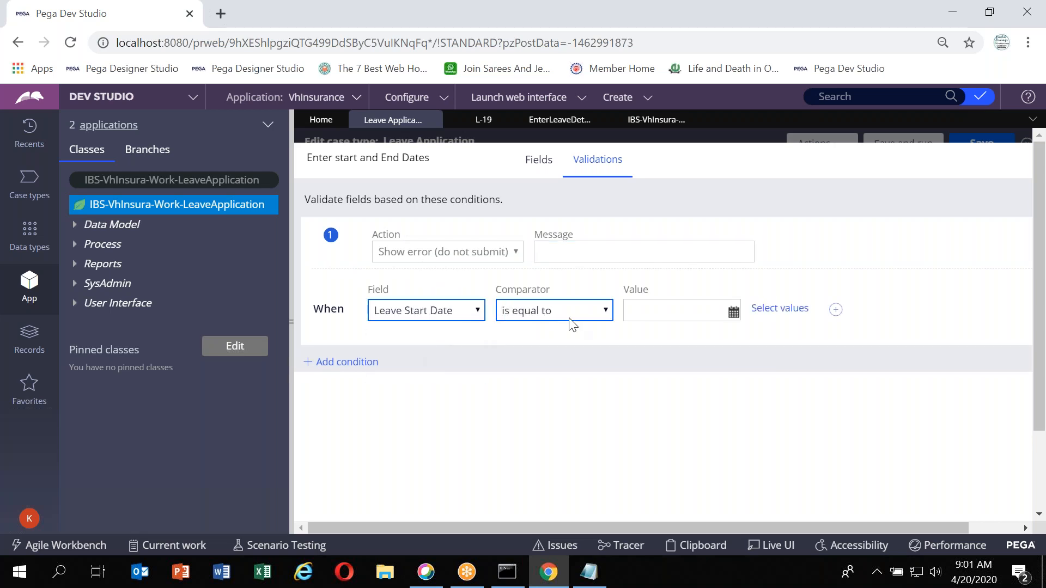
click(597, 318)
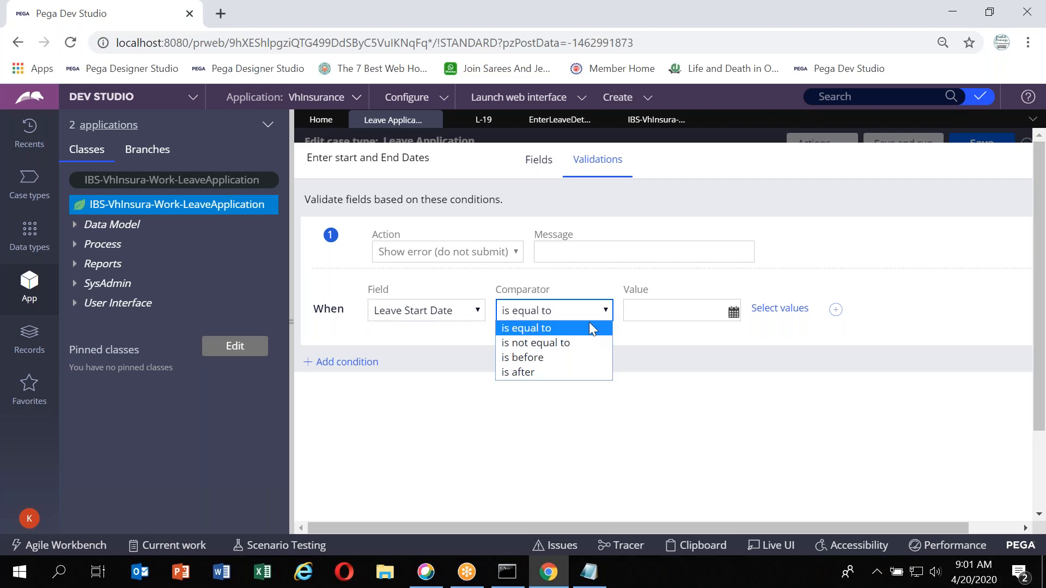
click(572, 355)
click(733, 312)
click(587, 352)
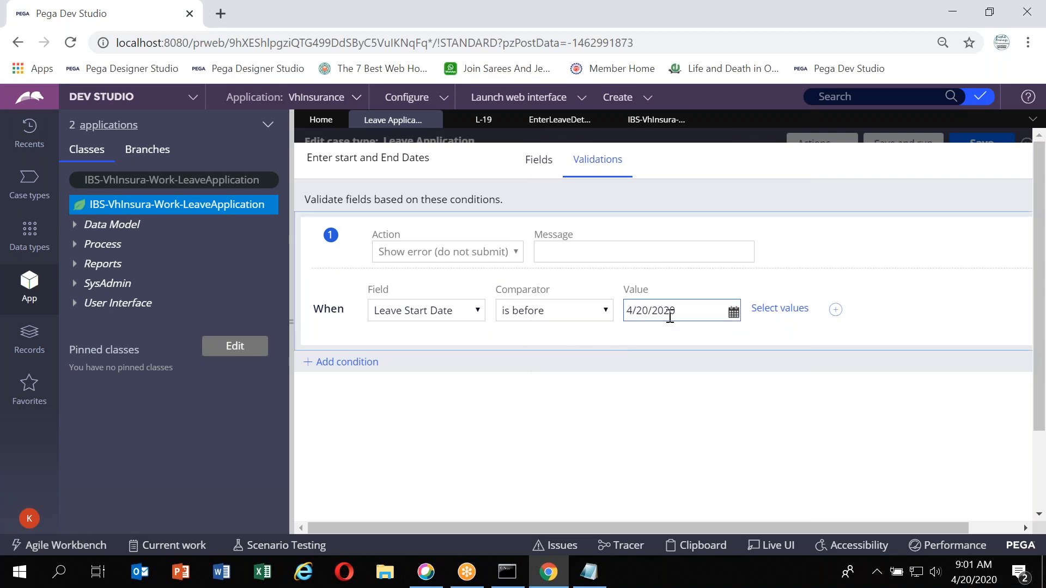
Set the validation's error message to "Start date cannot be an history date" and submit the view
click(568, 243)
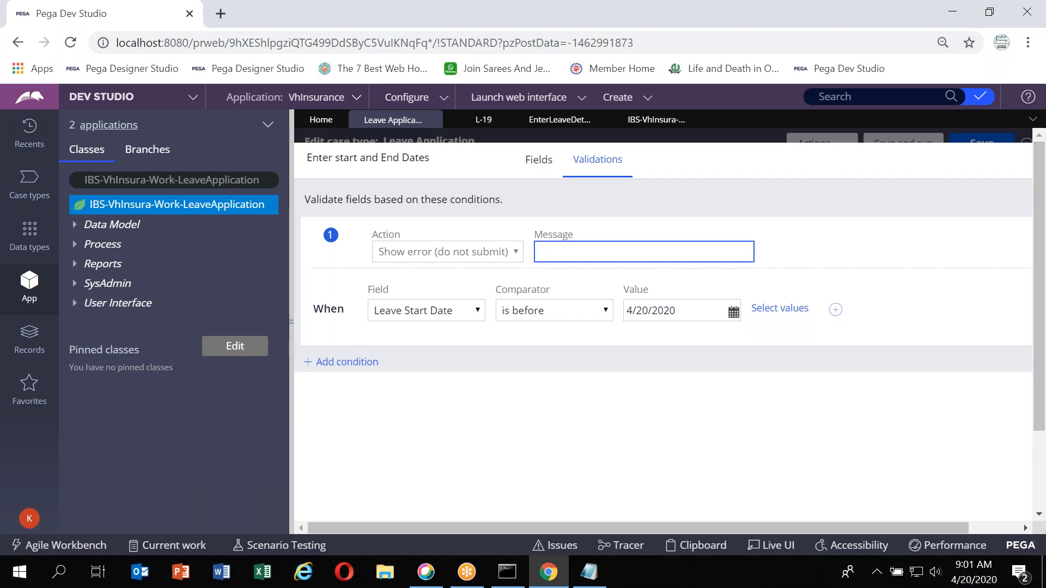
text(Start s)
key(BackSpace)
text(date cannot be )
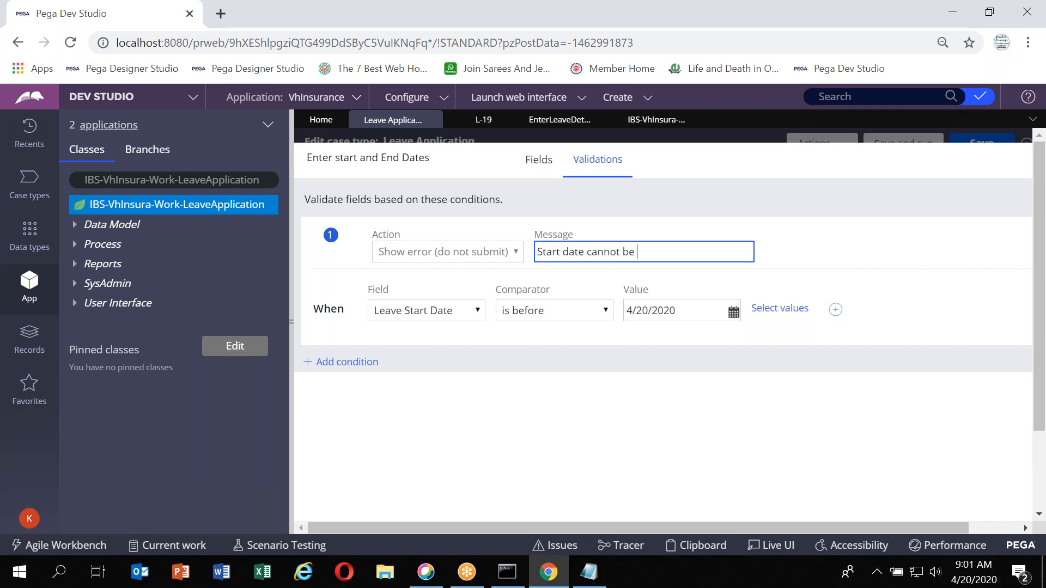
text(an histpry date)
key(BackSpace)
key(BackSpace)
key(BackSpace)
key(BackSpace)
key(BackSpace)
key(BackSpace)
key(BackSpace)
key(BackSpace)
text(ory date)
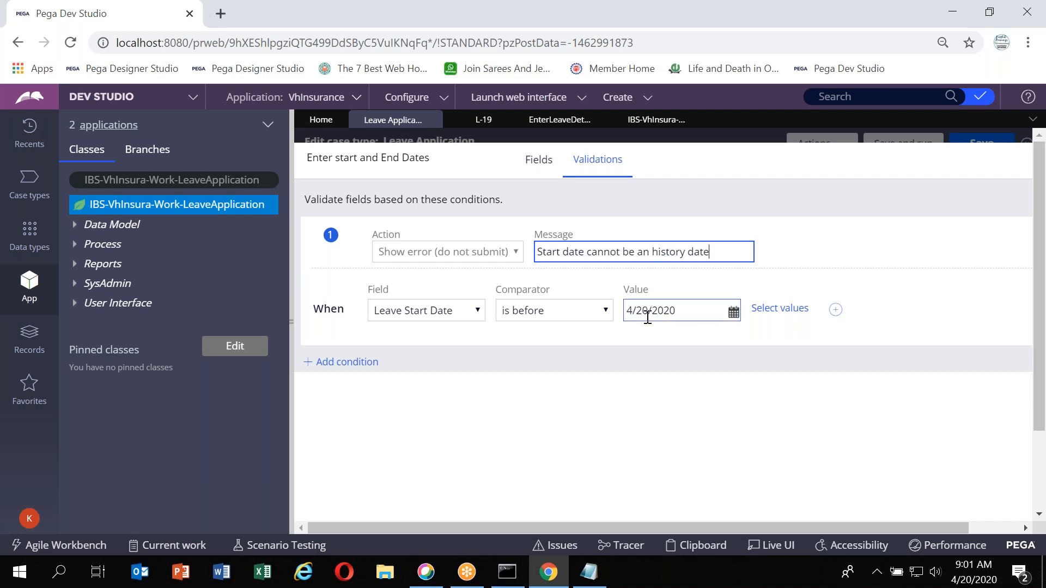
key(Tab)
key(Tab)
key(Tab)
key(Tab)
key(Tab)
key(Tab)
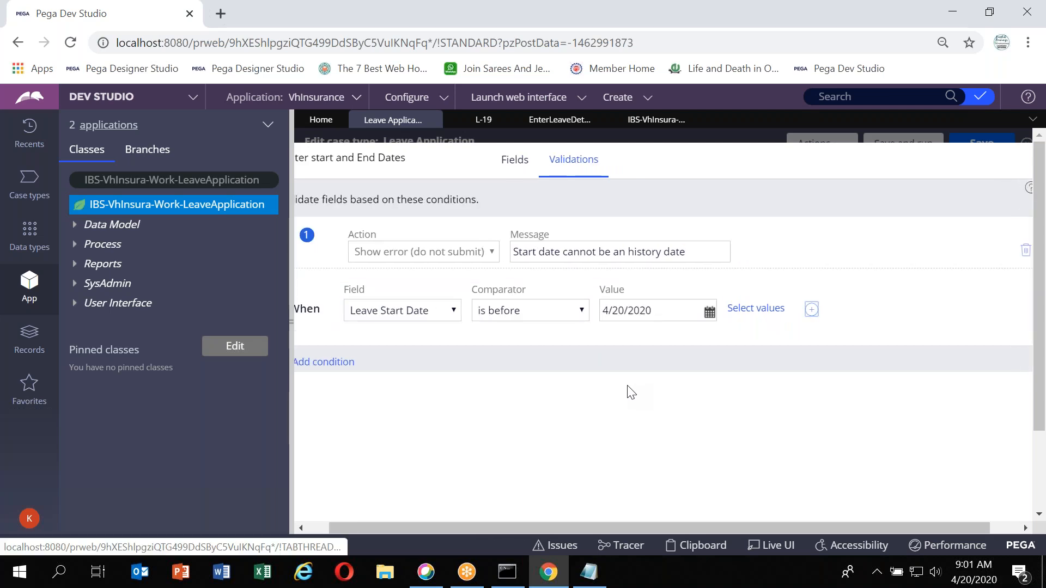
key(Tab)
key(Tab)
key(Tab)
key(Tab)
key(Tab)
key(Tab)
key(Tab)
key(Tab)
key(Tab)
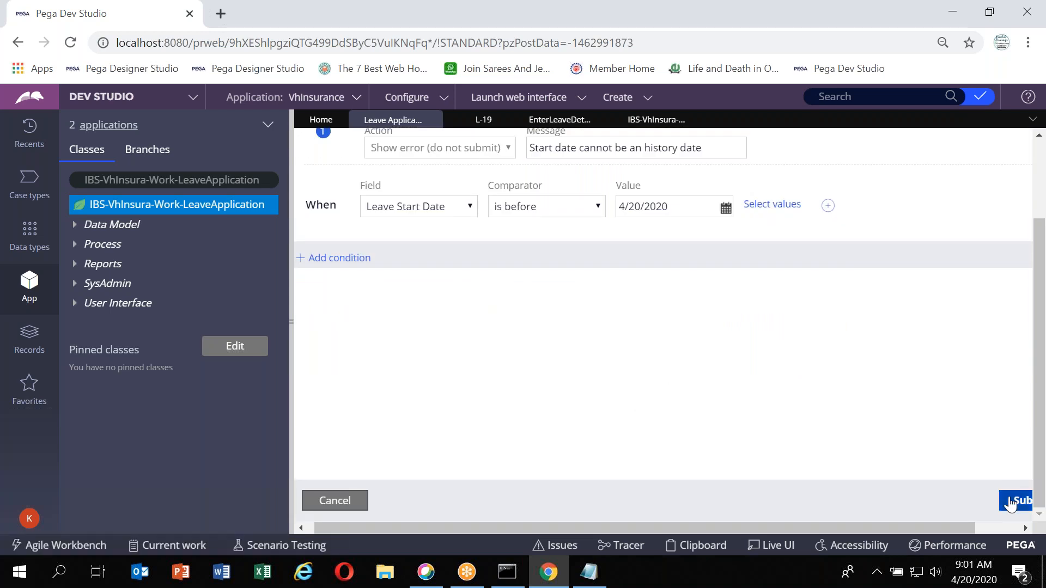
click(1011, 502)
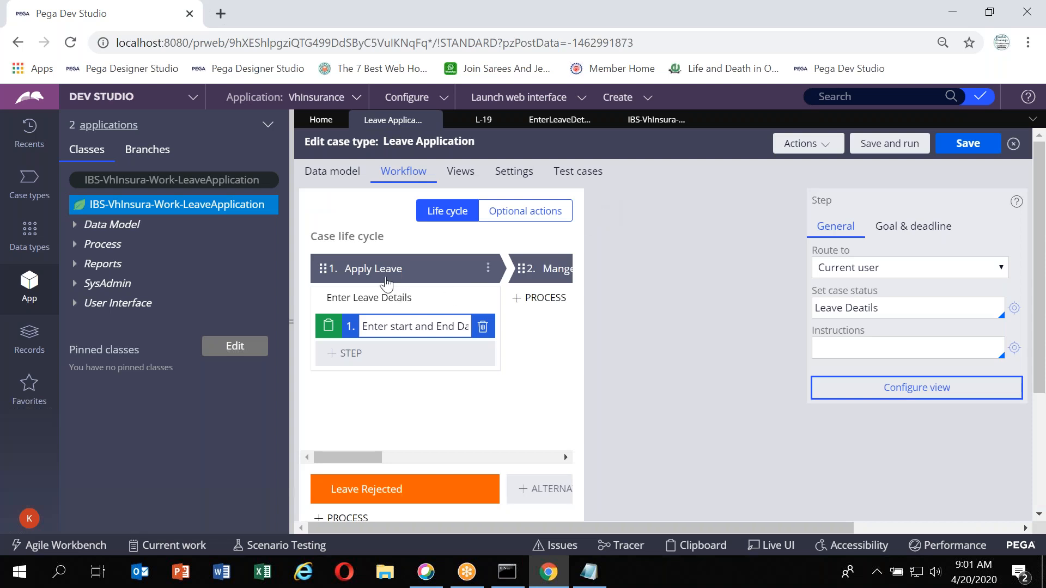
Review the Apply Leave stage's validation settings, then select the Manger Approval stage's name for editing
click(381, 269)
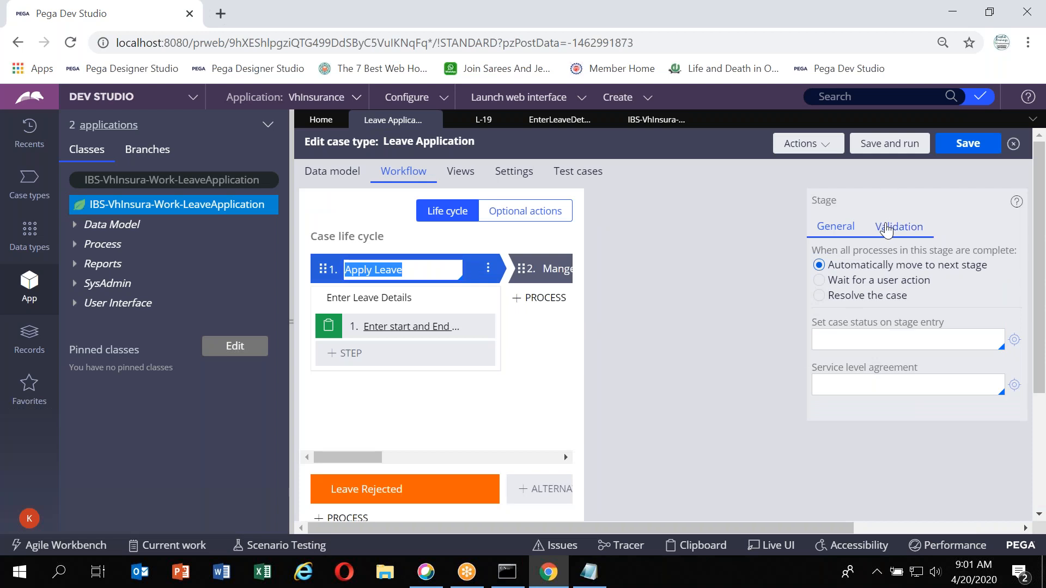
click(920, 226)
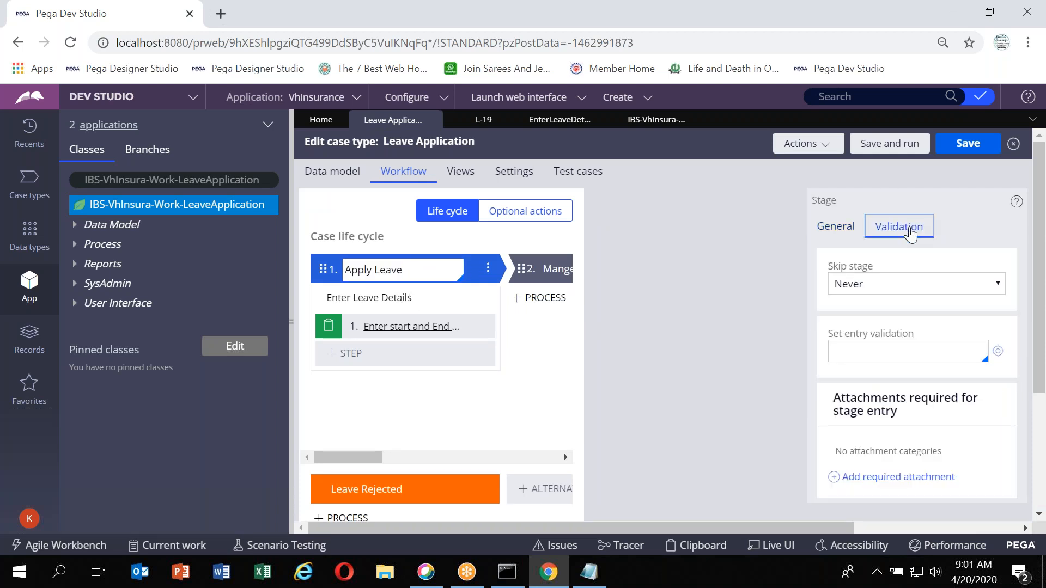
click(872, 357)
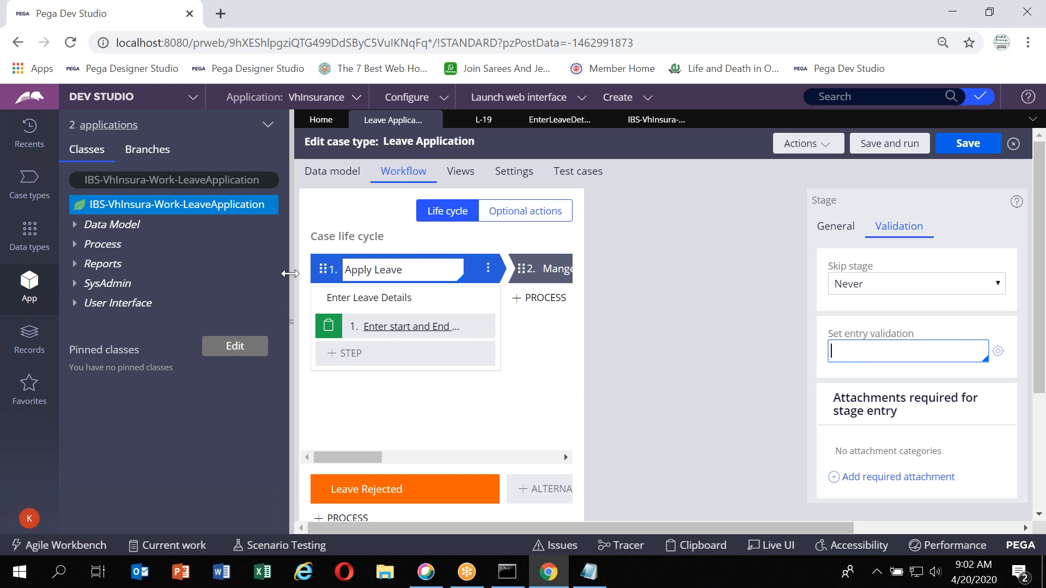
click(289, 273)
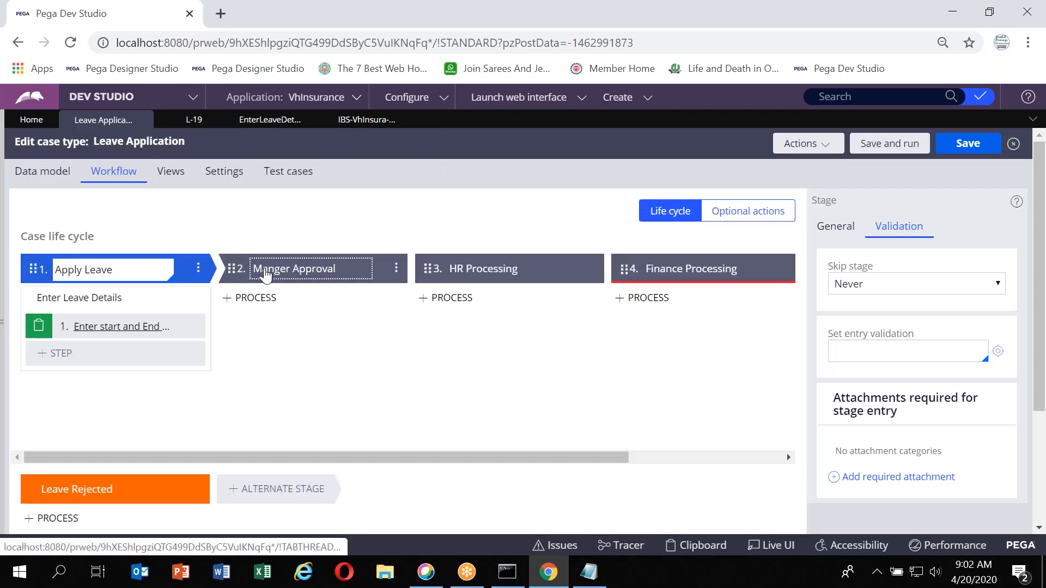
click(265, 269)
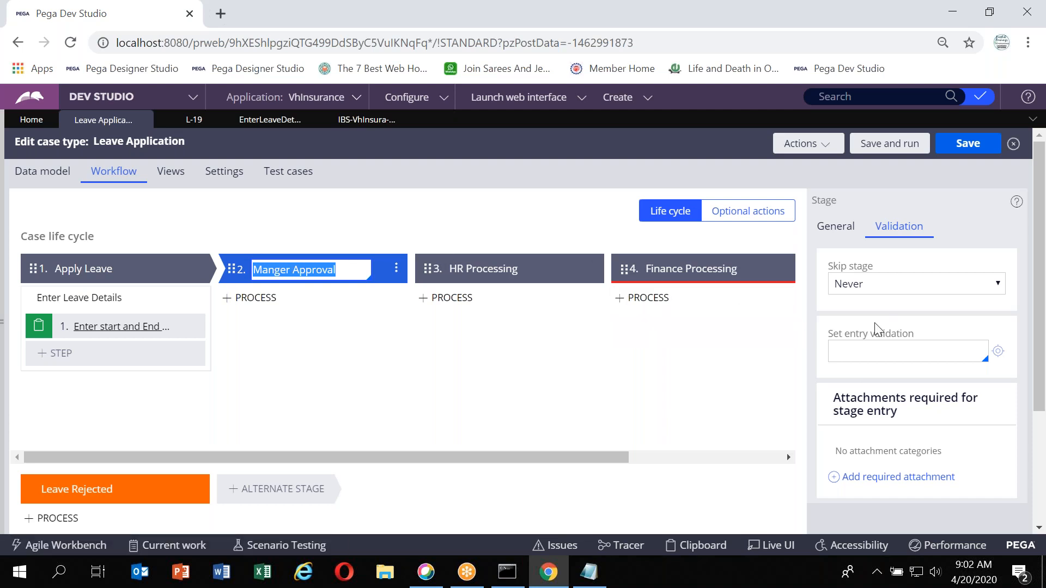
Check the Manger Approval stage's entry validation and general settings
click(861, 359)
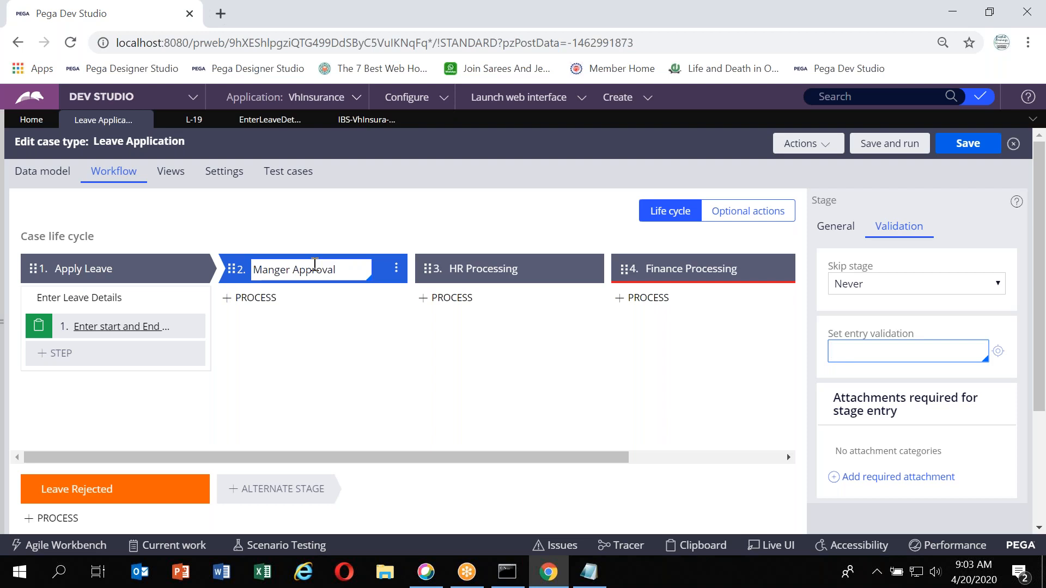
click(835, 228)
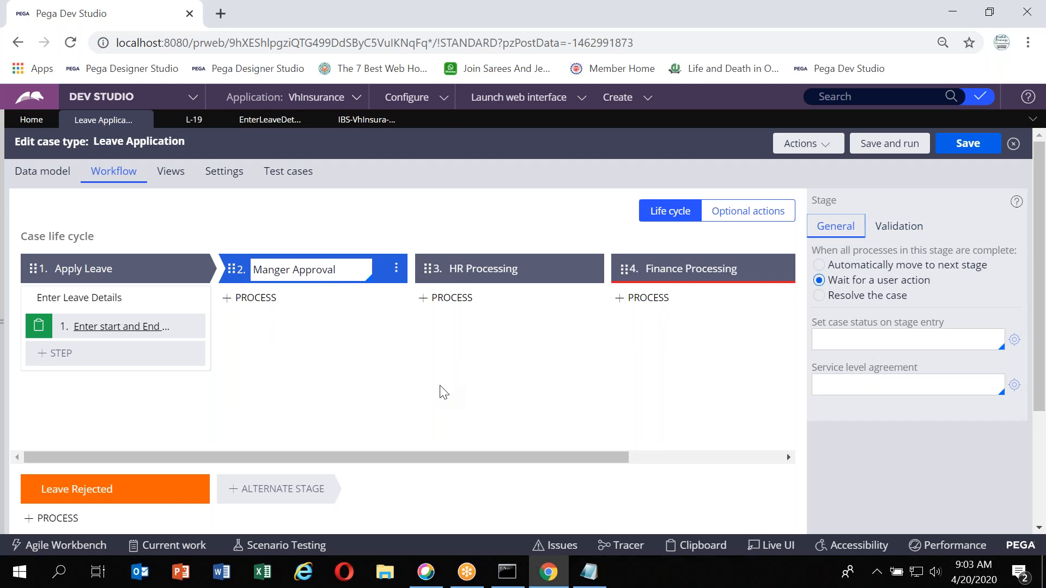
scroll(444, 392, right, 4)
scroll(444, 392, left, 4)
scroll(449, 349, down, 3)
scroll(449, 348, up, 3)
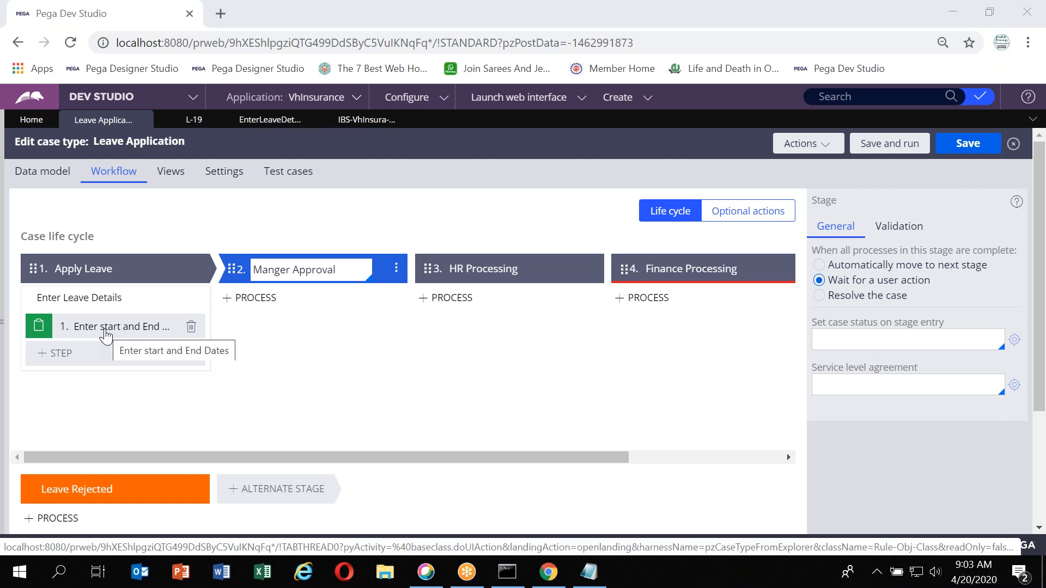
Add a new process to the Apply Leave stage
click(199, 269)
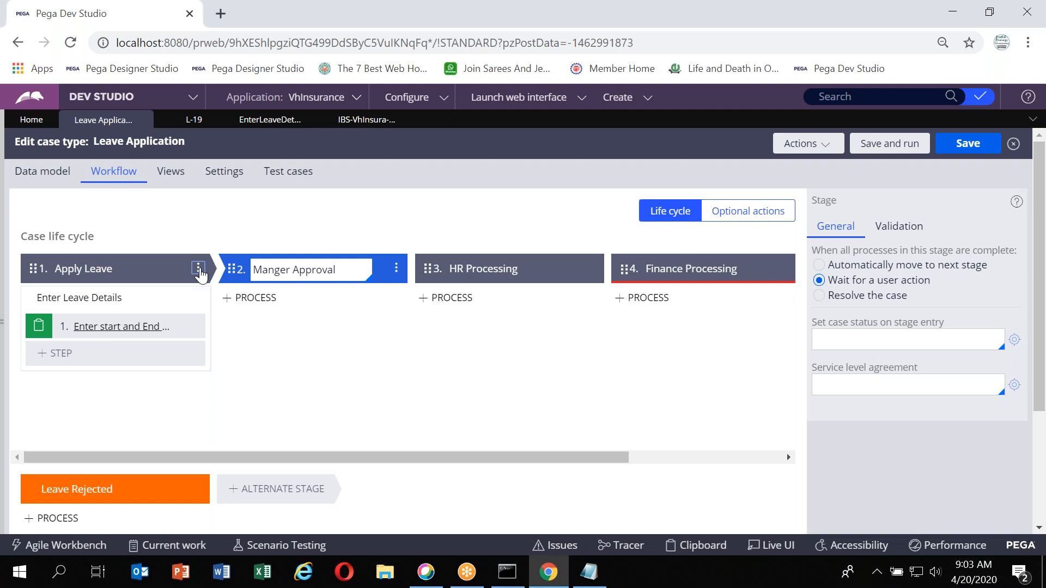
mouse_move(180, 306)
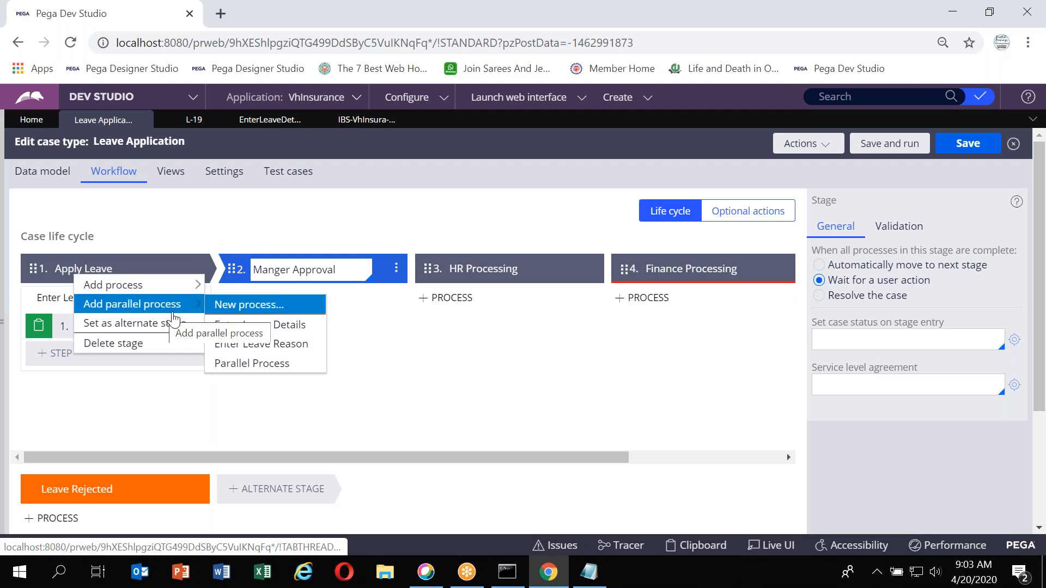
click(384, 368)
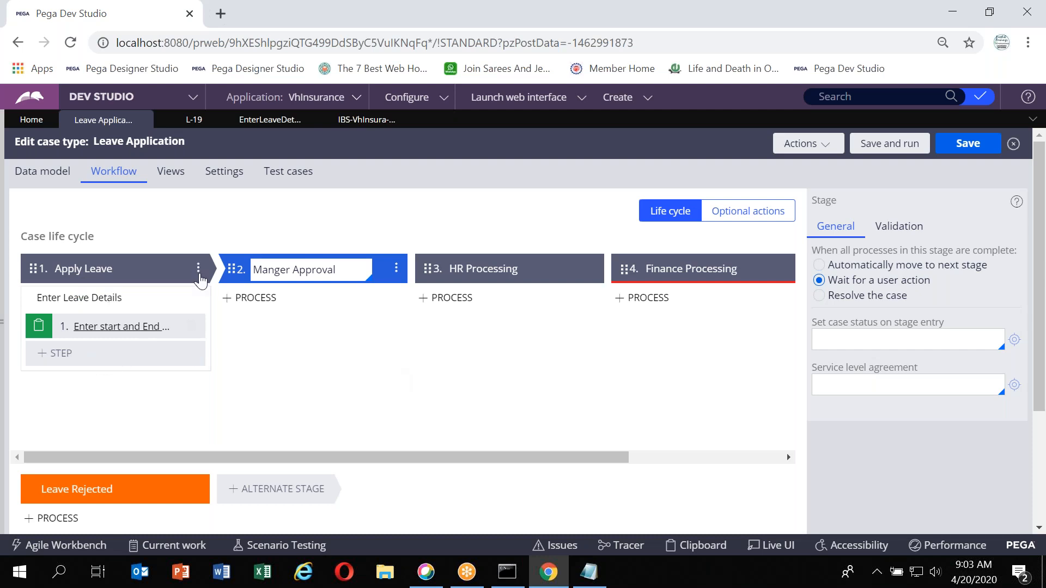
click(199, 271)
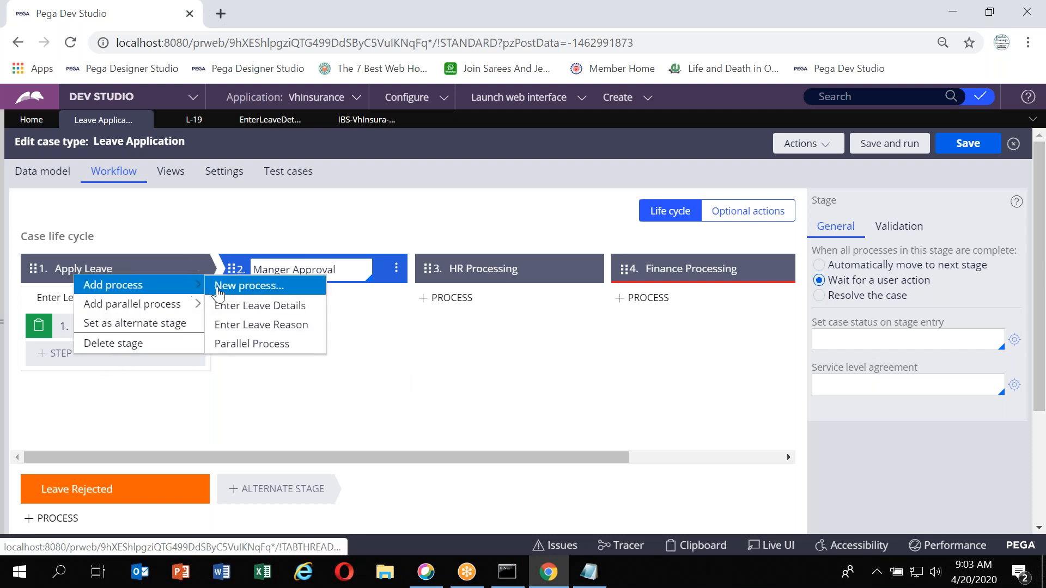
click(222, 294)
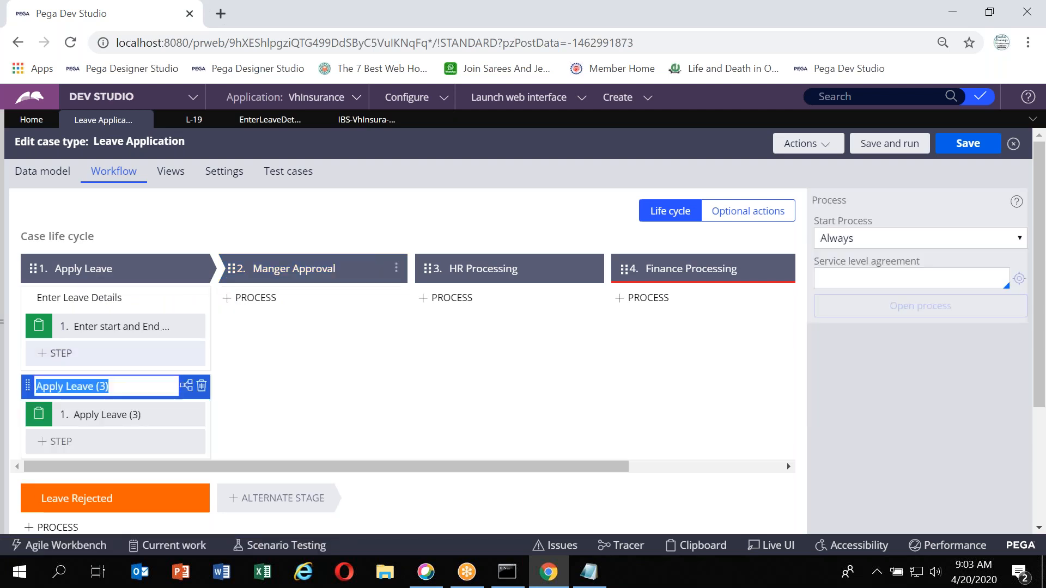
Add a new parallel process to the Apply Leave stage, name it Parallel Process, and save the case type
click(198, 149)
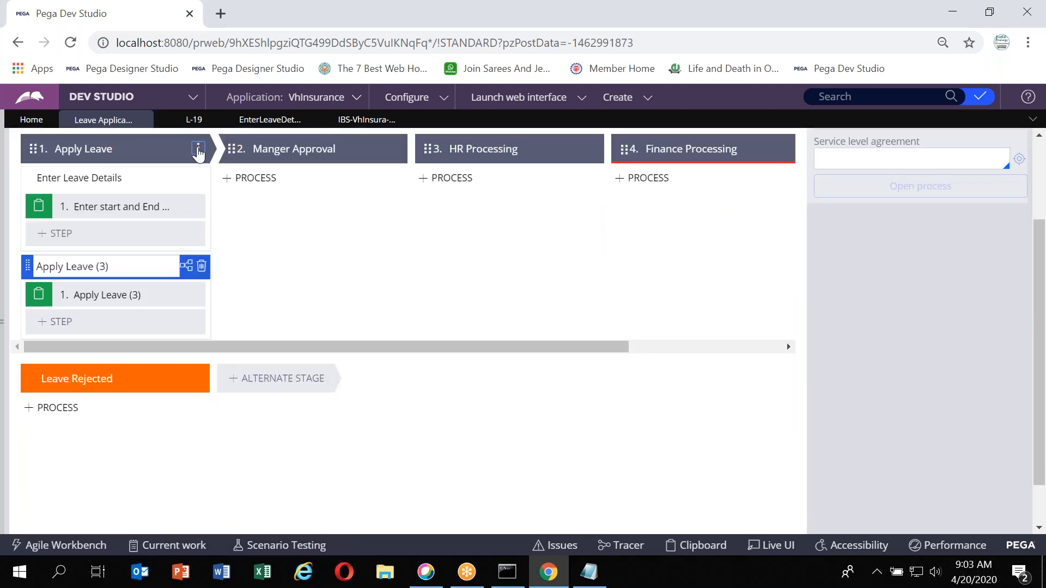
mouse_move(158, 184)
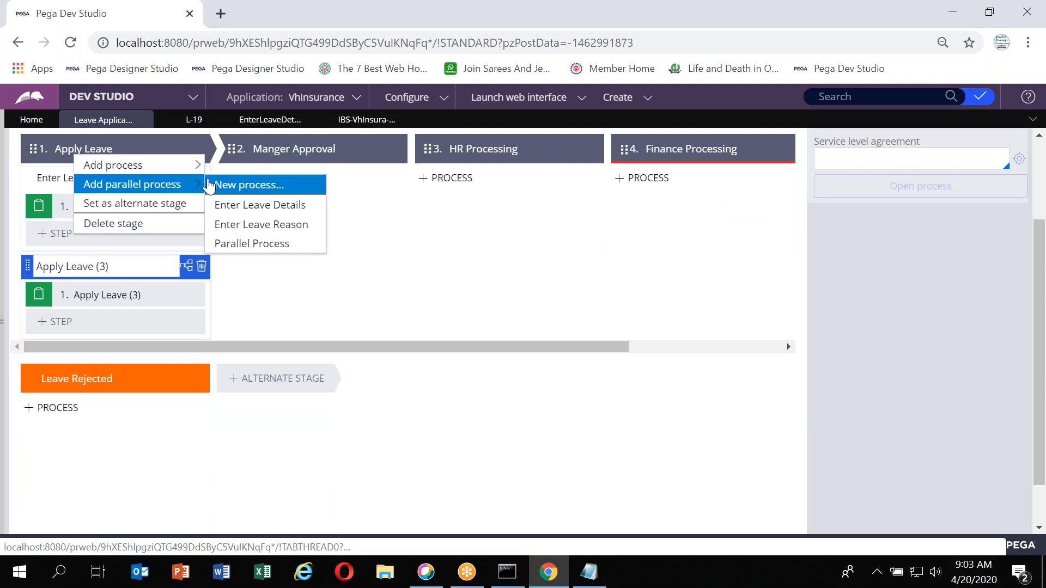
click(217, 185)
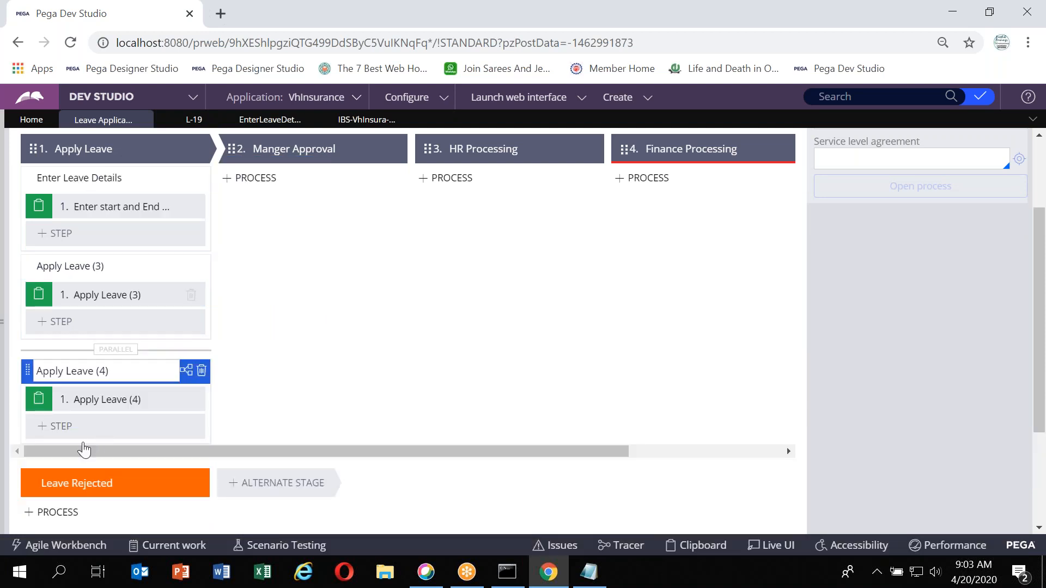
click(292, 372)
triple_click(116, 376)
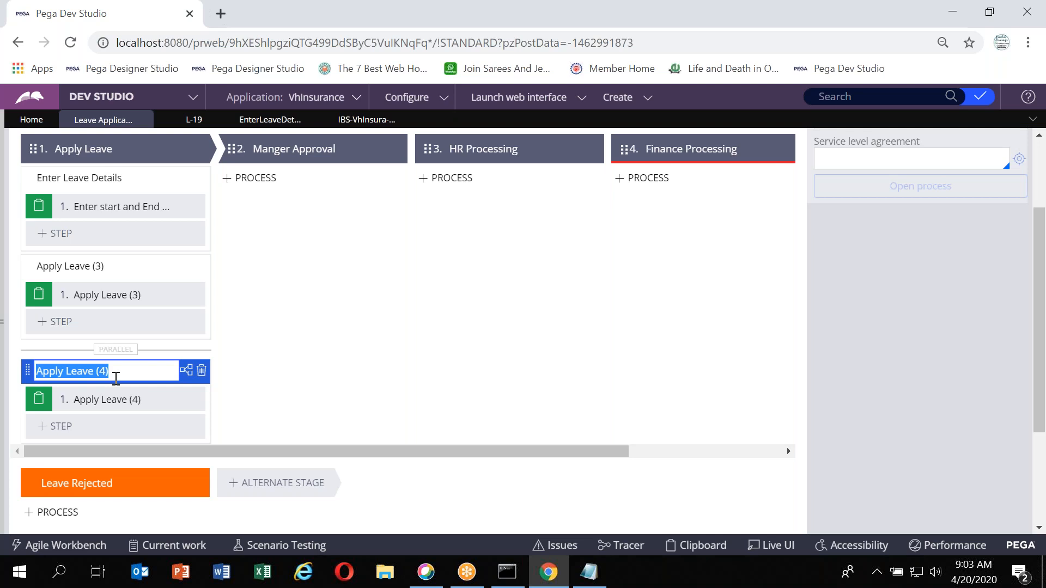
text(Parallel Process)
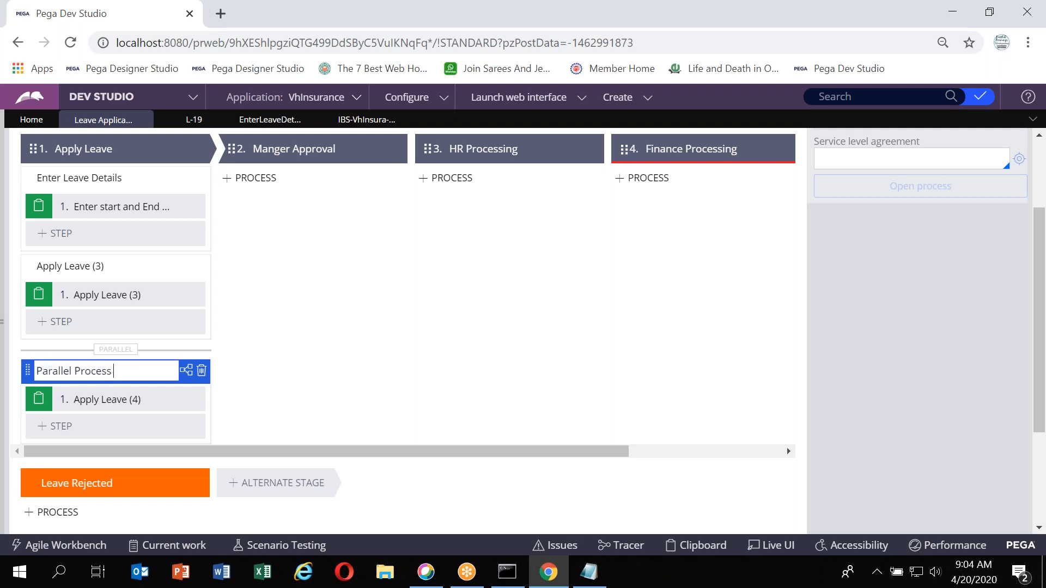
scroll(284, 305, up, 2)
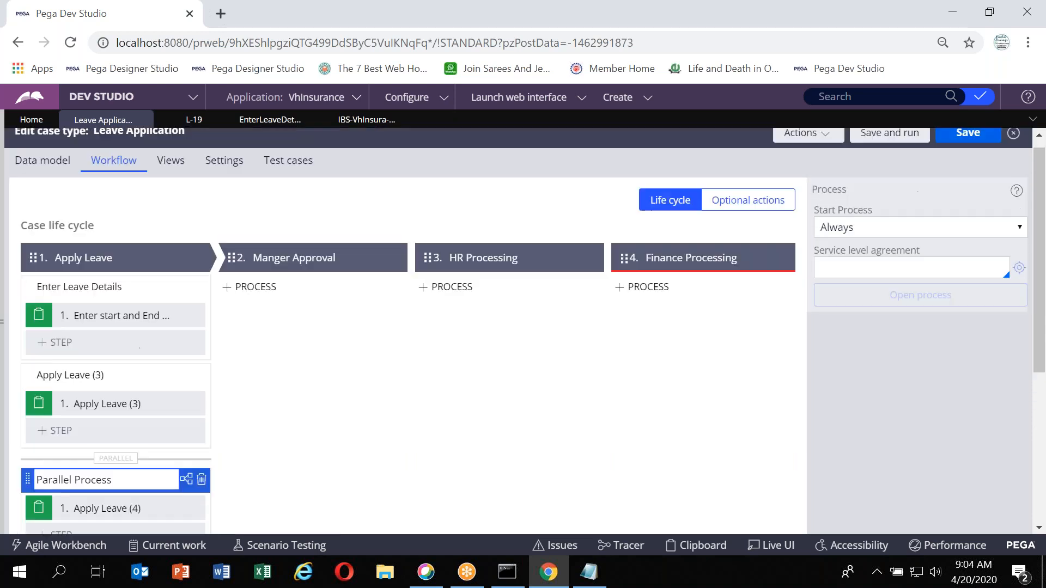
scroll(80, 420, down, 2)
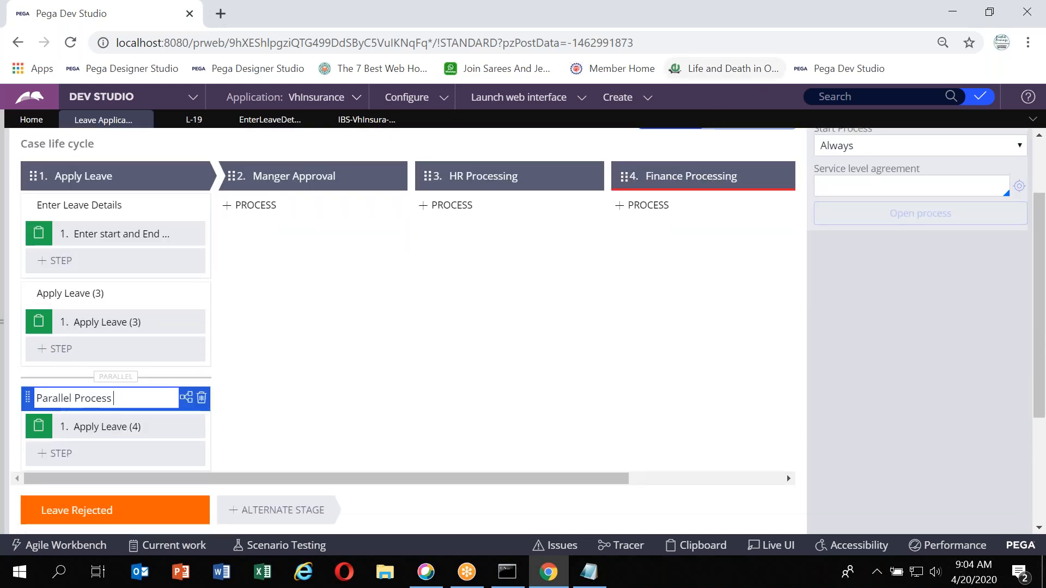
scroll(403, 327, up, 1)
scroll(403, 327, up, 2)
click(975, 145)
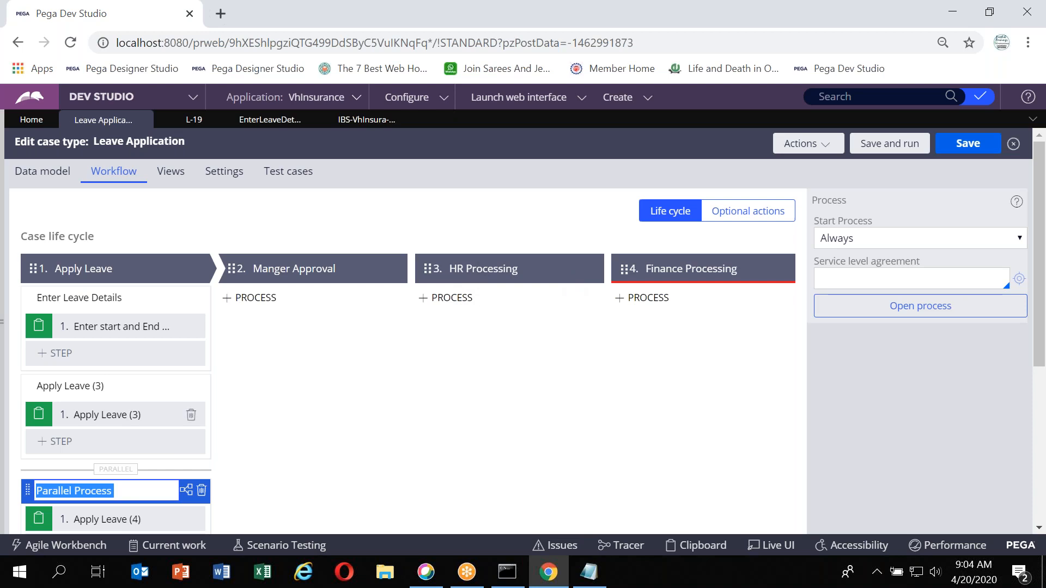
Rename the Apply Leave (3) process to Sequential Process and save the case type
click(120, 491)
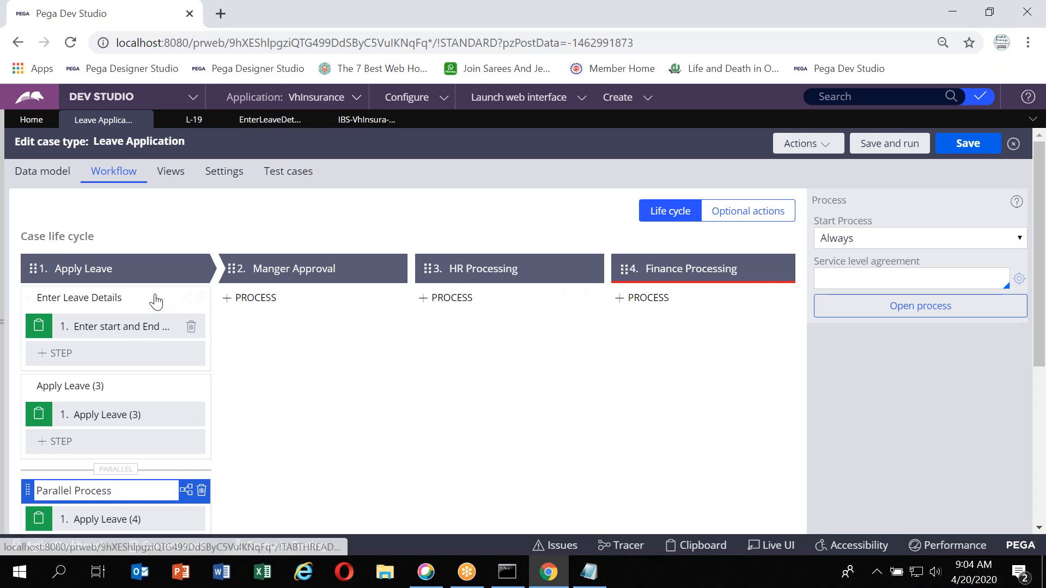
key(ctrl+a)
text(Sequent)
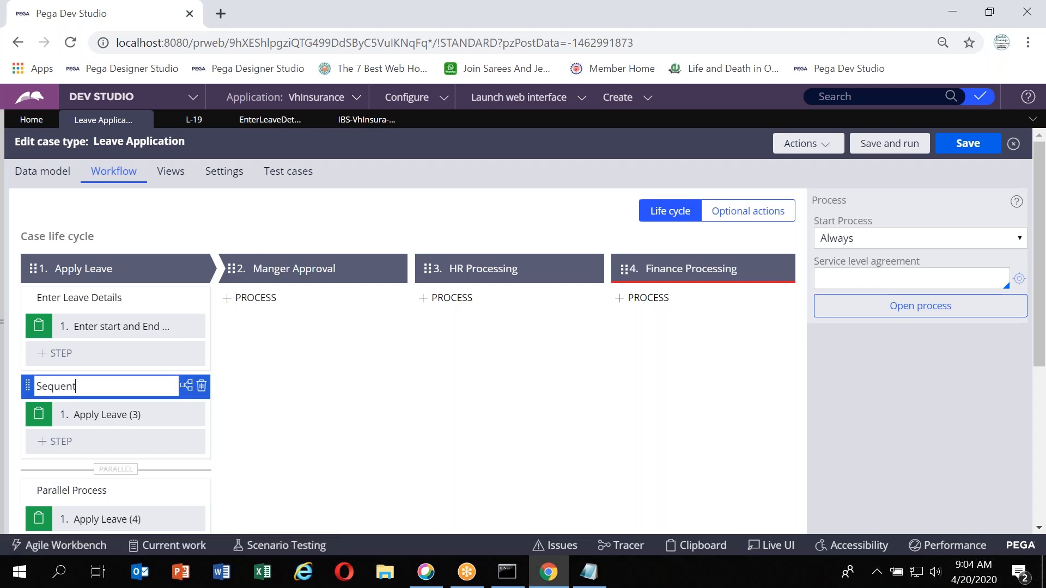
text(ial Process)
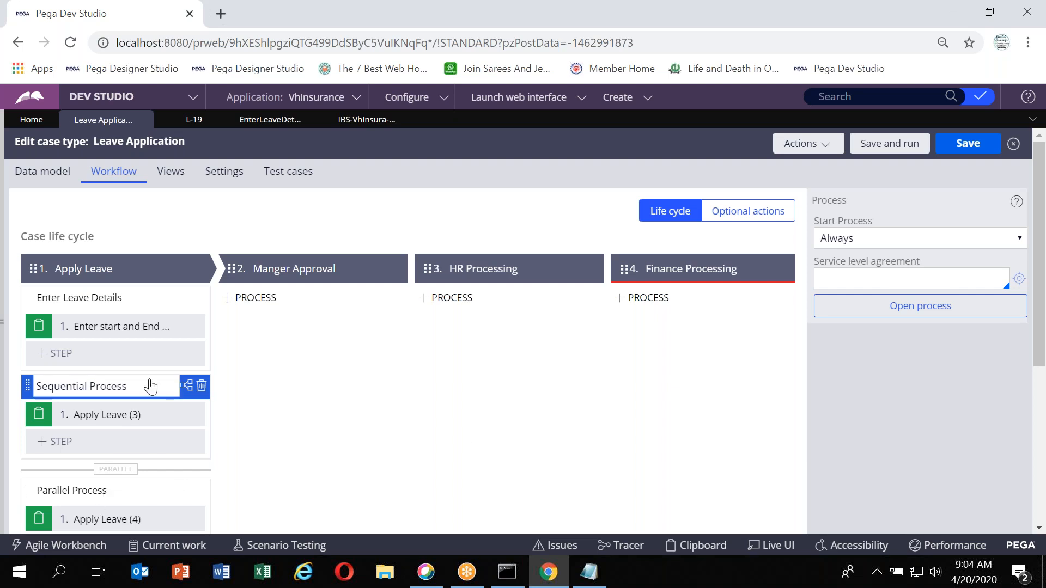
key(ctrl+s)
scroll(372, 398, down, 1)
scroll(372, 399, up, 1)
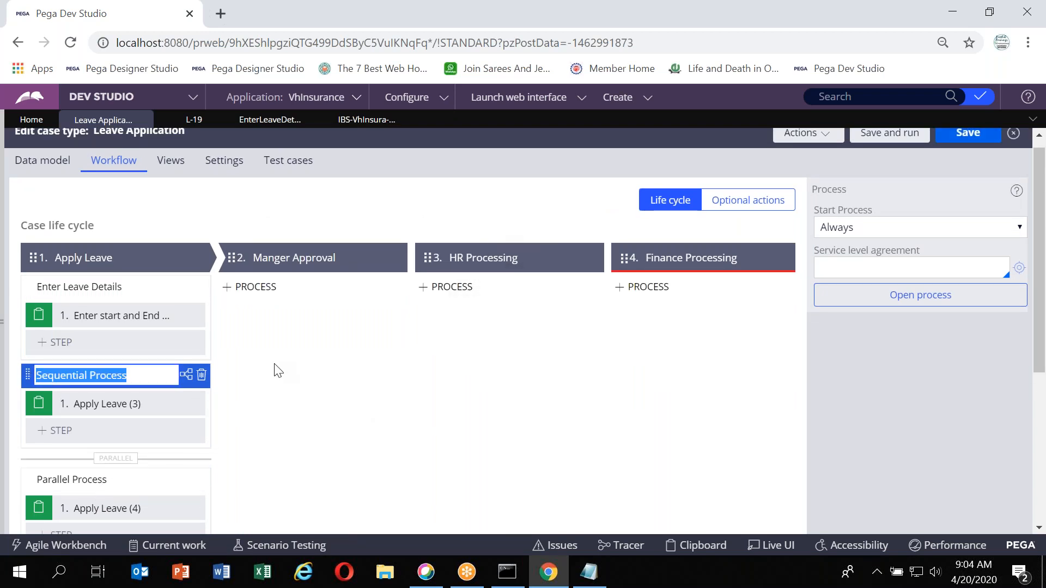
scroll(289, 360, down, 1)
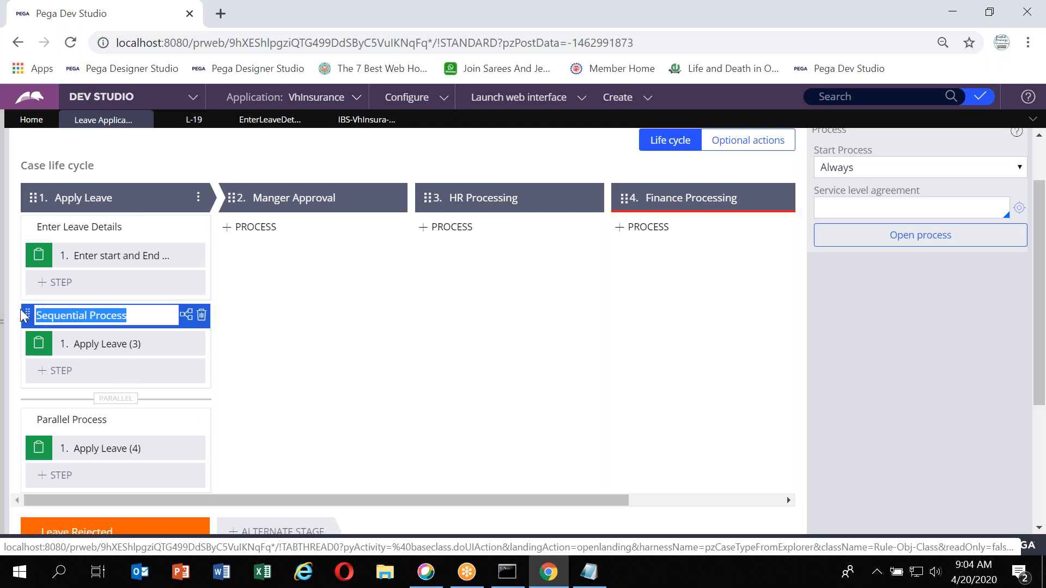
click(494, 366)
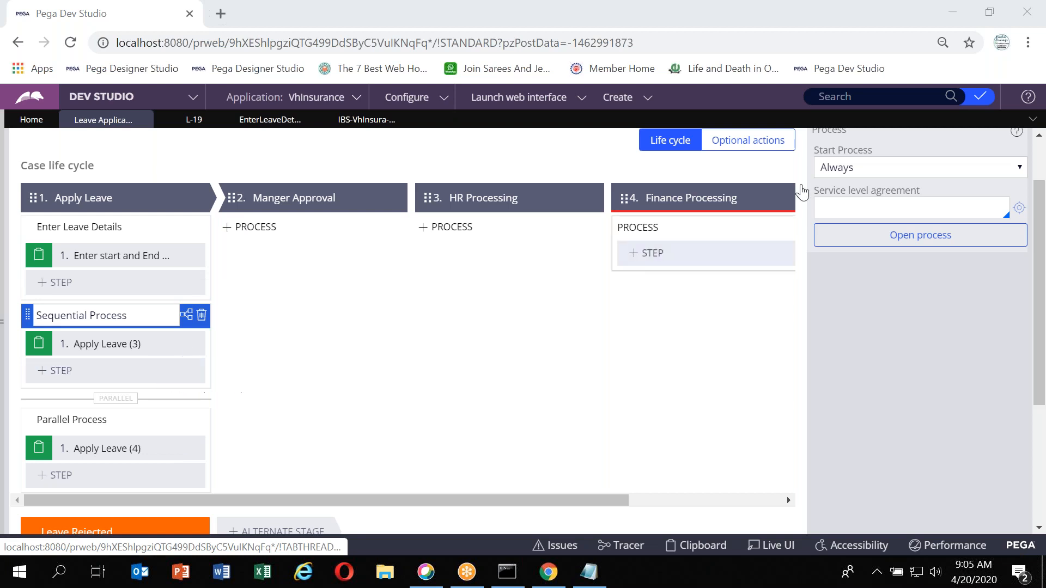
Save and run the Leave Application case type to create a test case
scroll(830, 250, up, 1)
scroll(831, 250, up, 1)
click(906, 146)
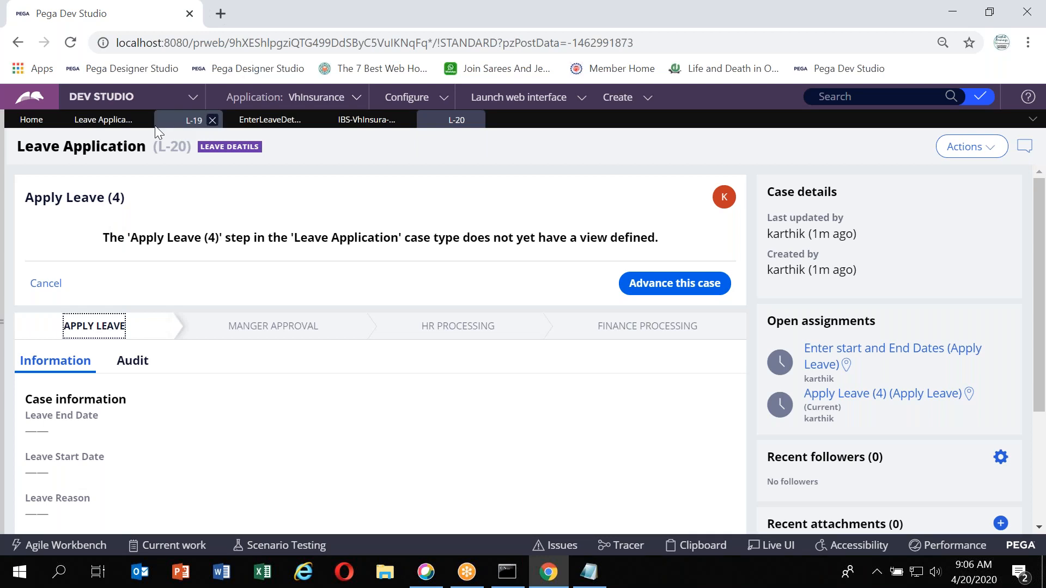
click(96, 116)
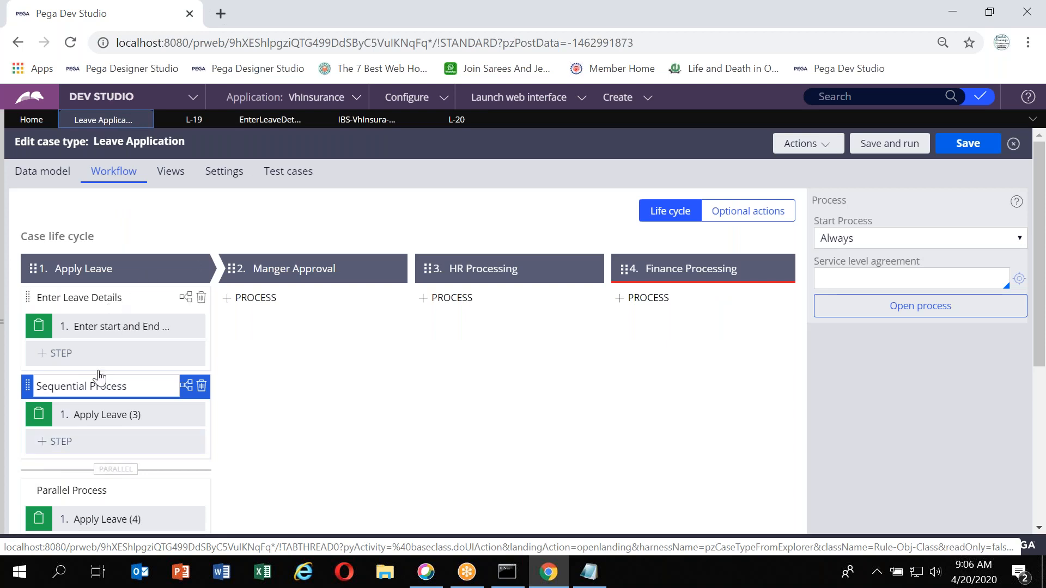
click(452, 124)
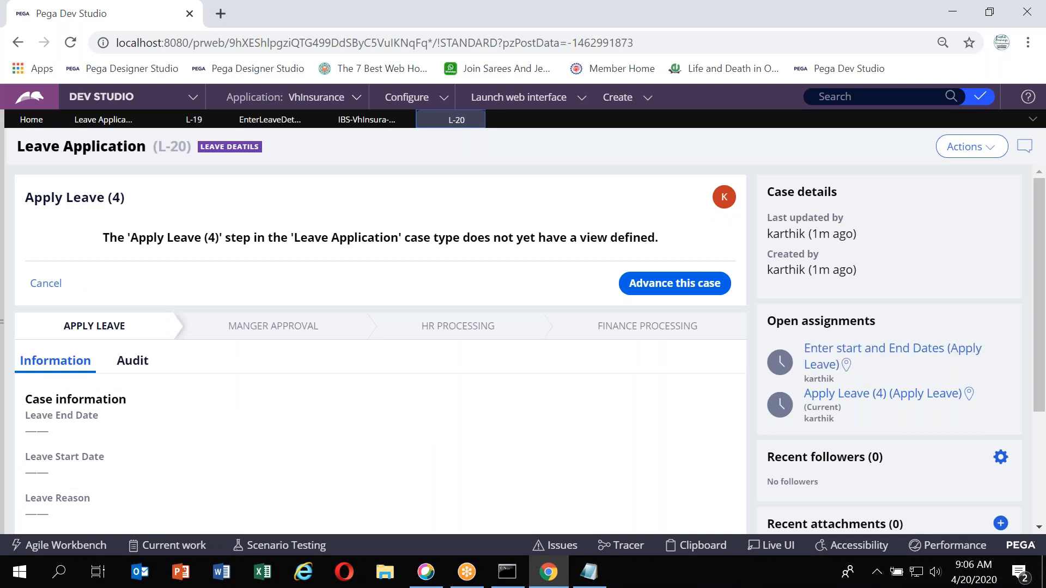
Open the test case's assignments and inspect where each sits in the life cycle map
click(866, 351)
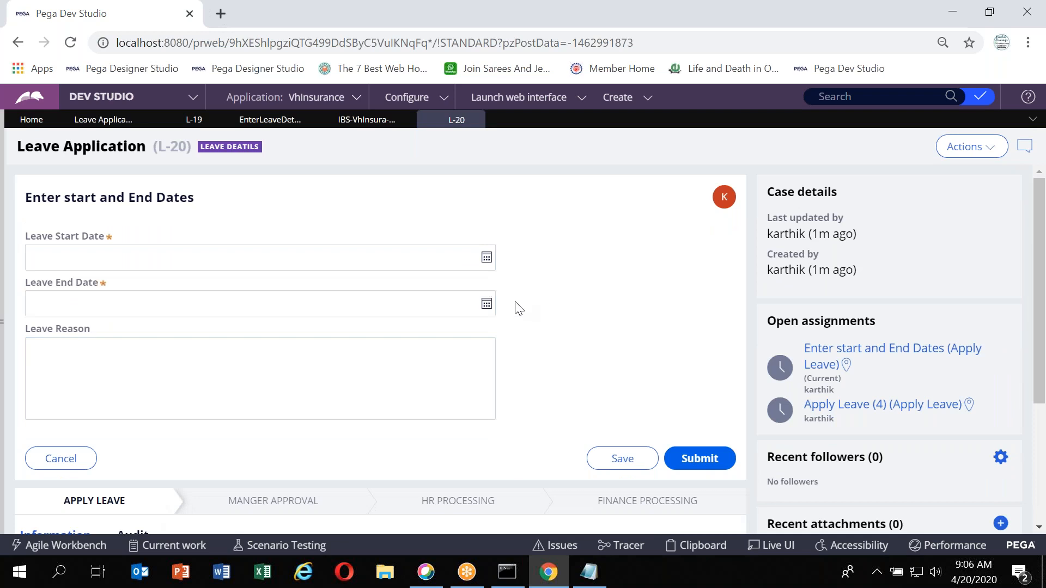
click(856, 409)
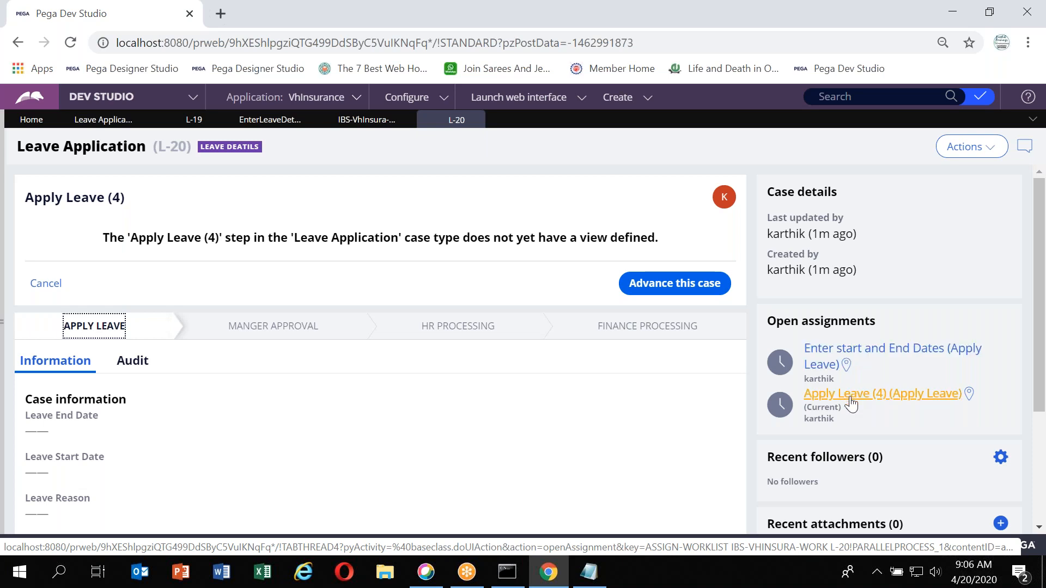
click(968, 396)
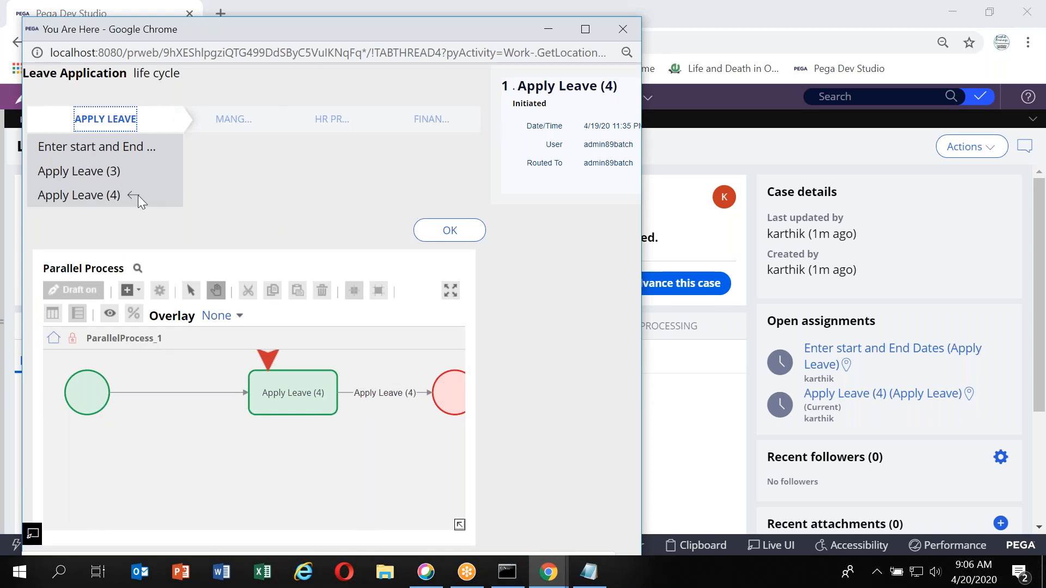
click(624, 28)
click(847, 366)
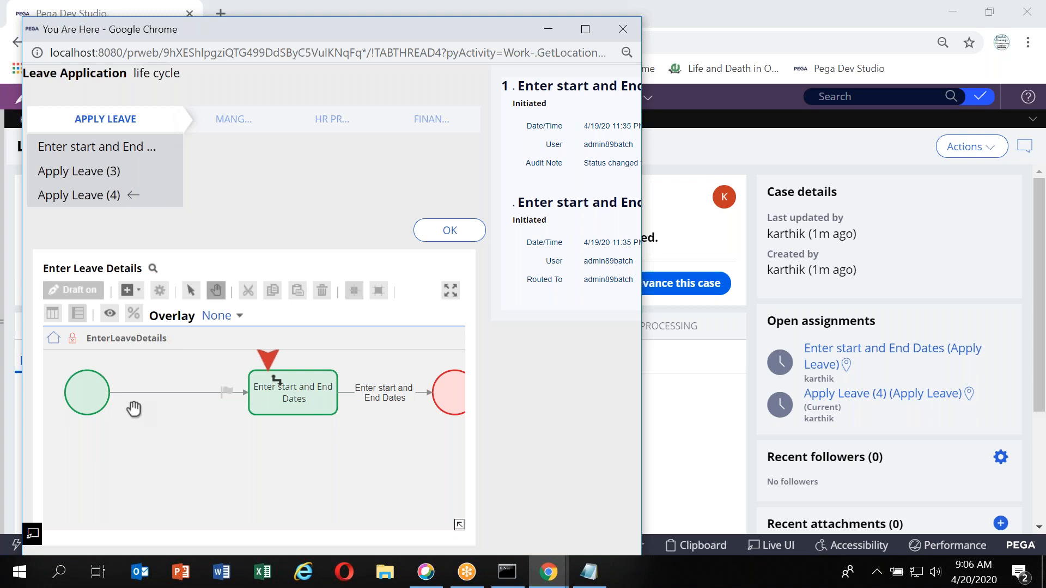
click(623, 27)
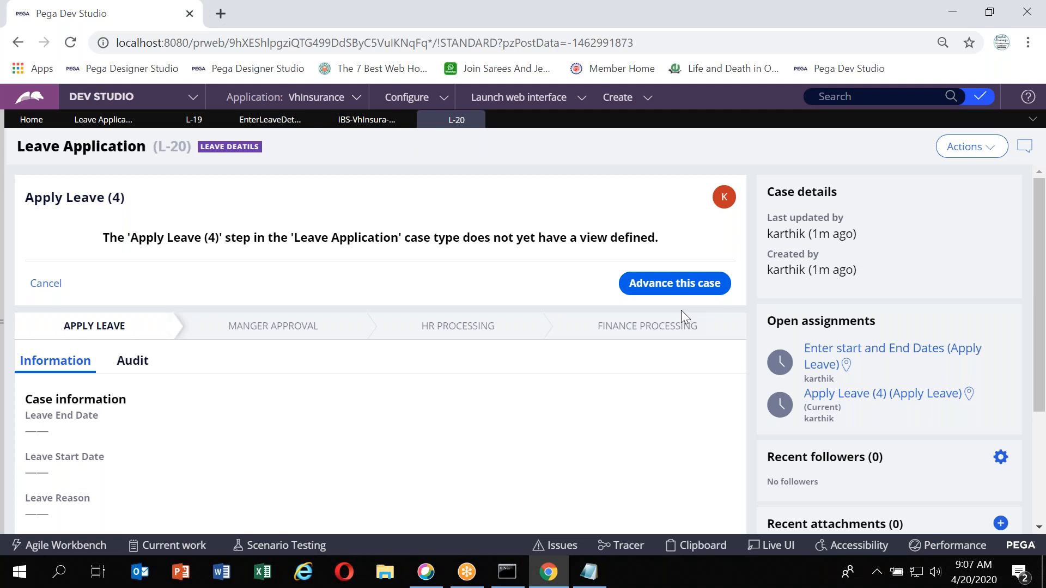
Compare the case type's Apply Leave stage processes with the test case's open assignments
click(101, 120)
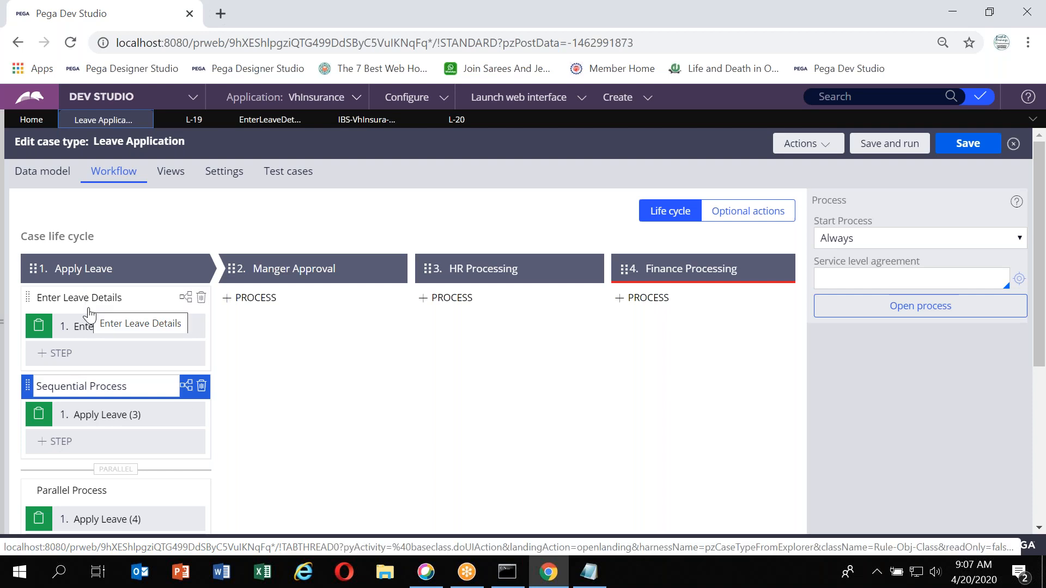
scroll(90, 355, down, 1)
scroll(89, 356, down, 3)
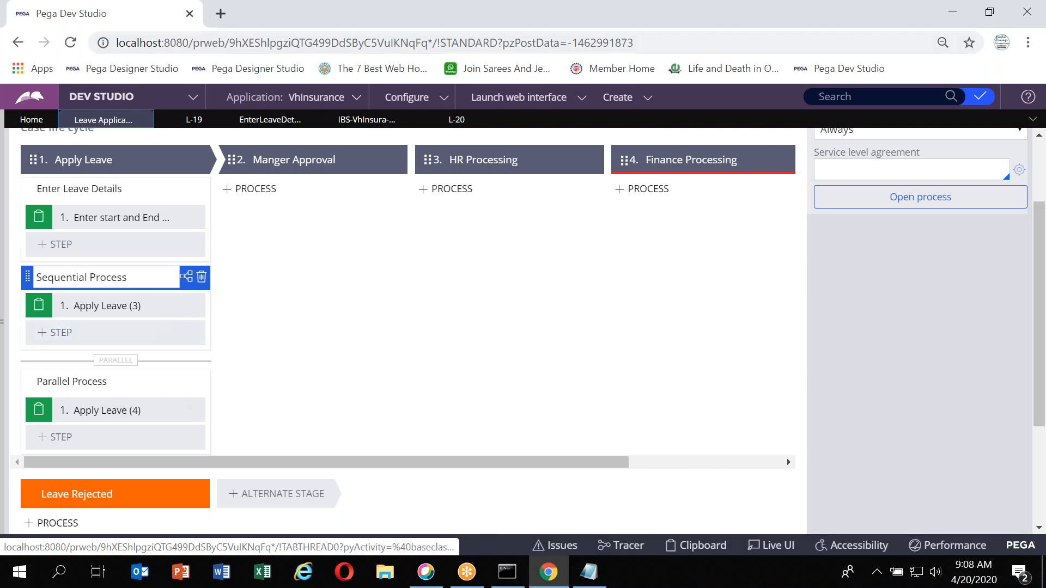
click(455, 120)
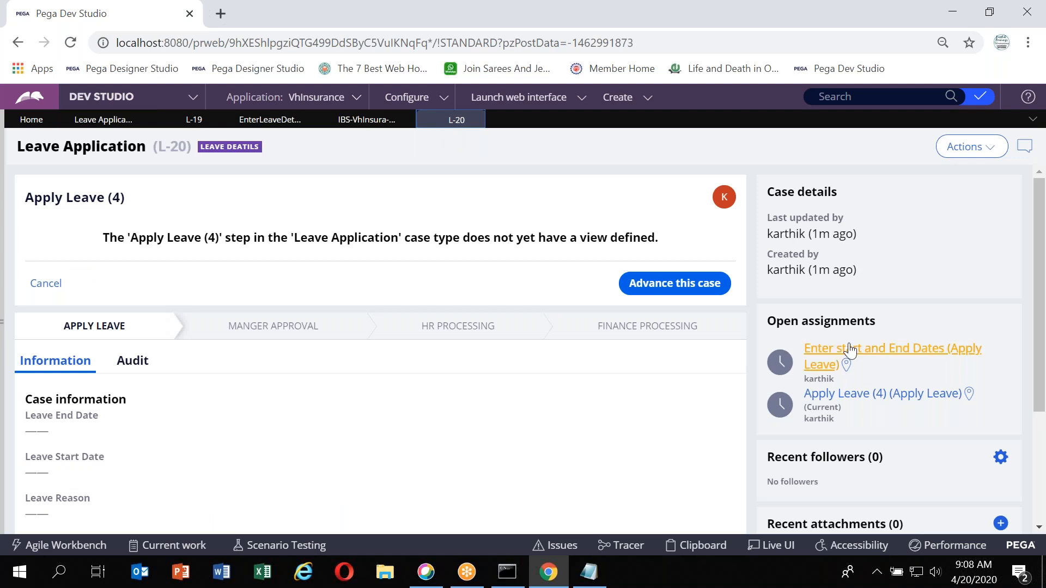
Open the Enter start and End Dates assignment, set the leave start date to 4/20/2020 and end date to 4/21/2020, and submit
click(846, 351)
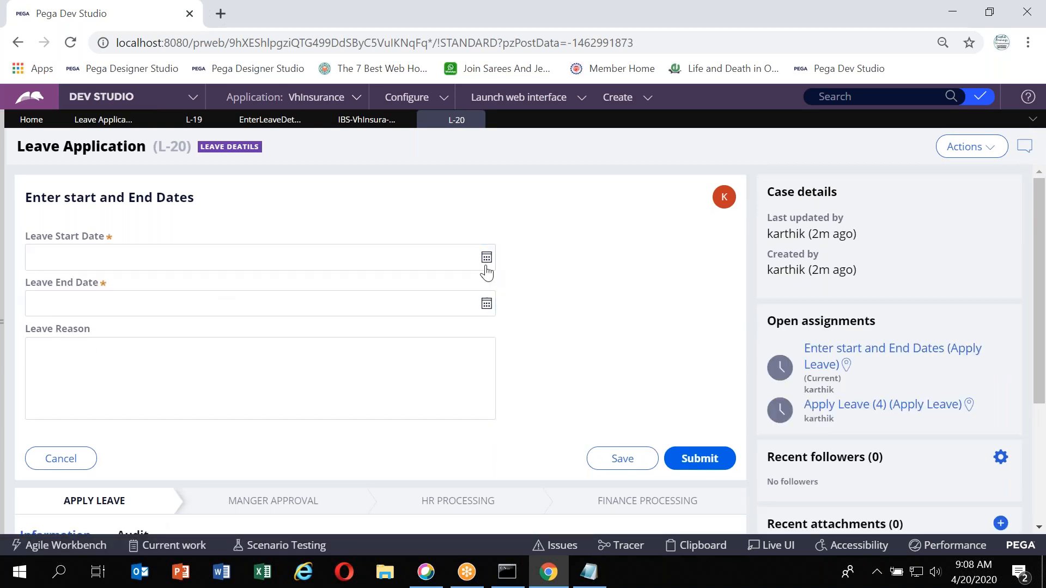
click(486, 262)
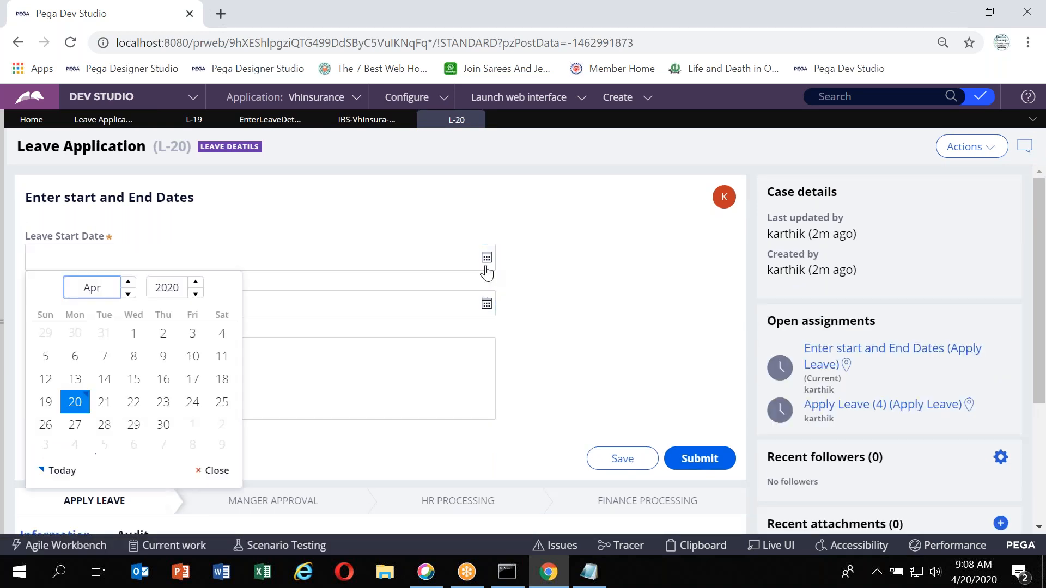
click(83, 405)
click(486, 303)
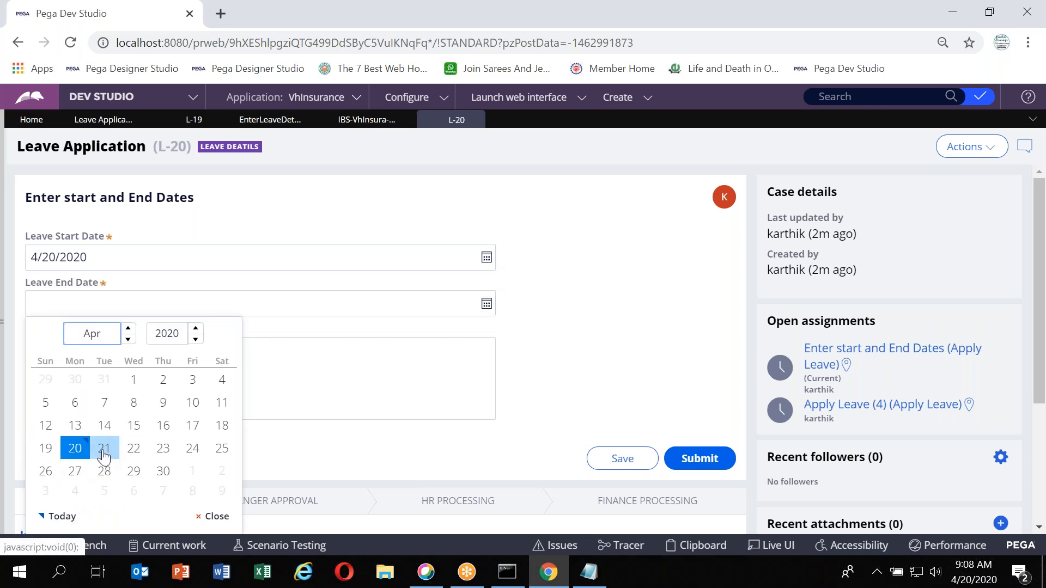
click(104, 452)
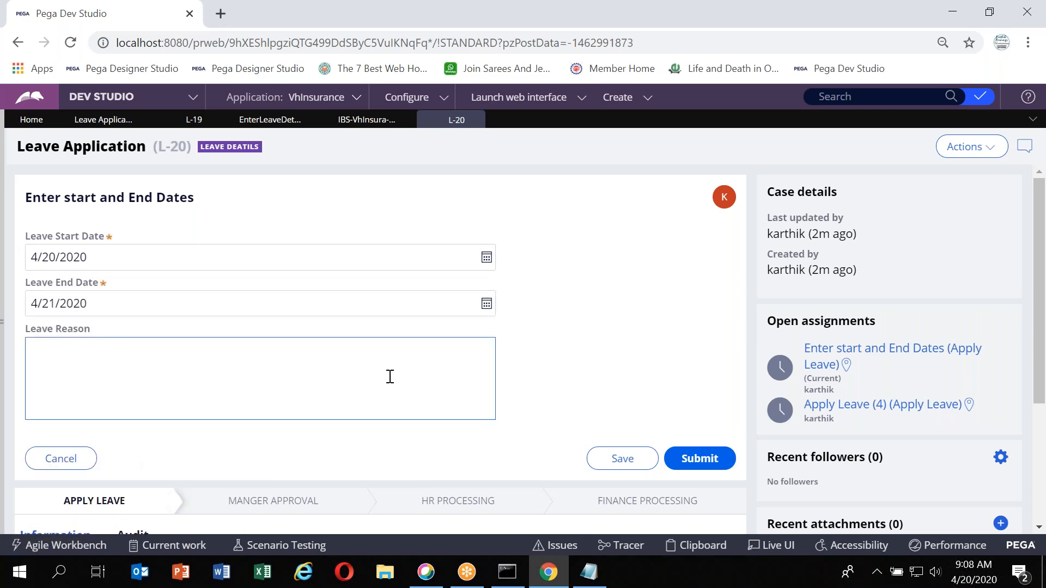
click(703, 459)
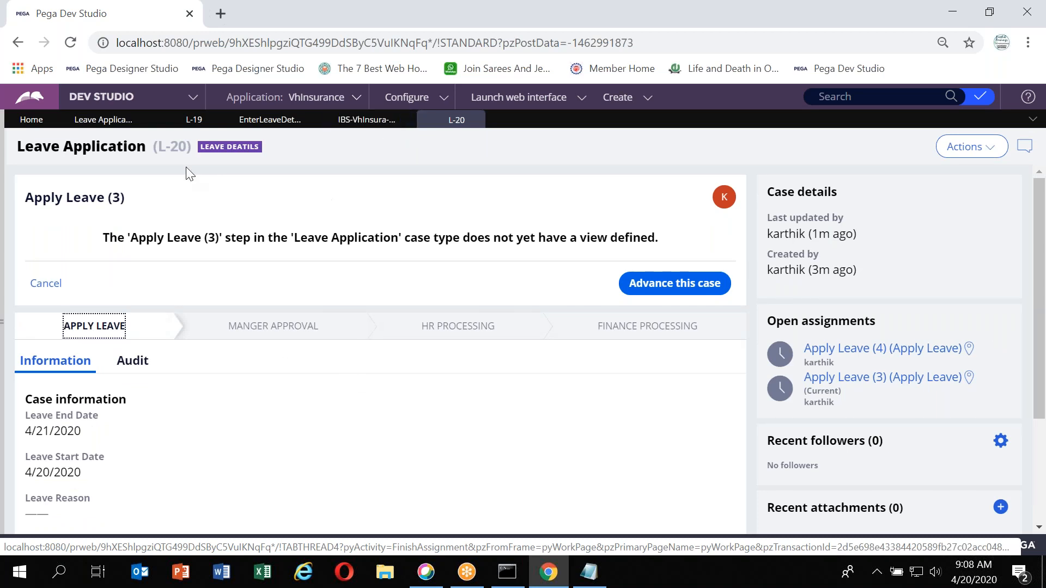
Inspect where the Apply Leave (3) and Apply Leave (4) assignments sit in the life cycle and Sequential Process flow
click(102, 120)
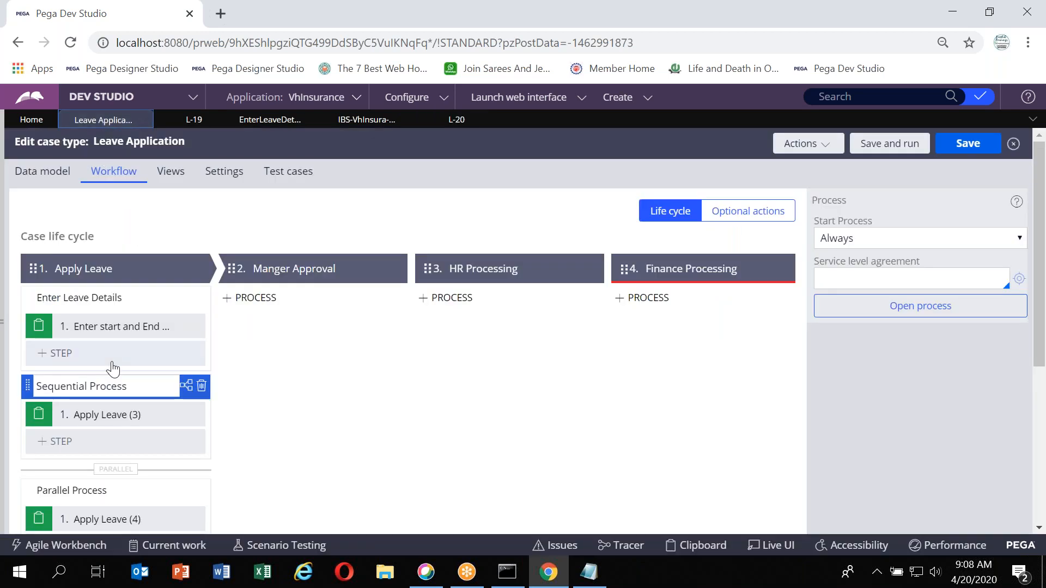
click(450, 124)
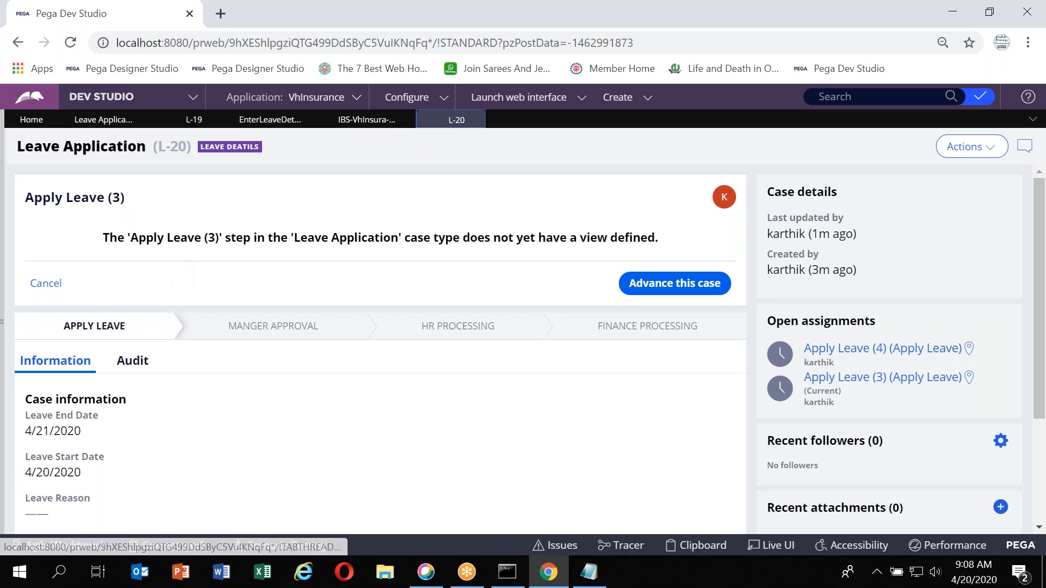
click(94, 342)
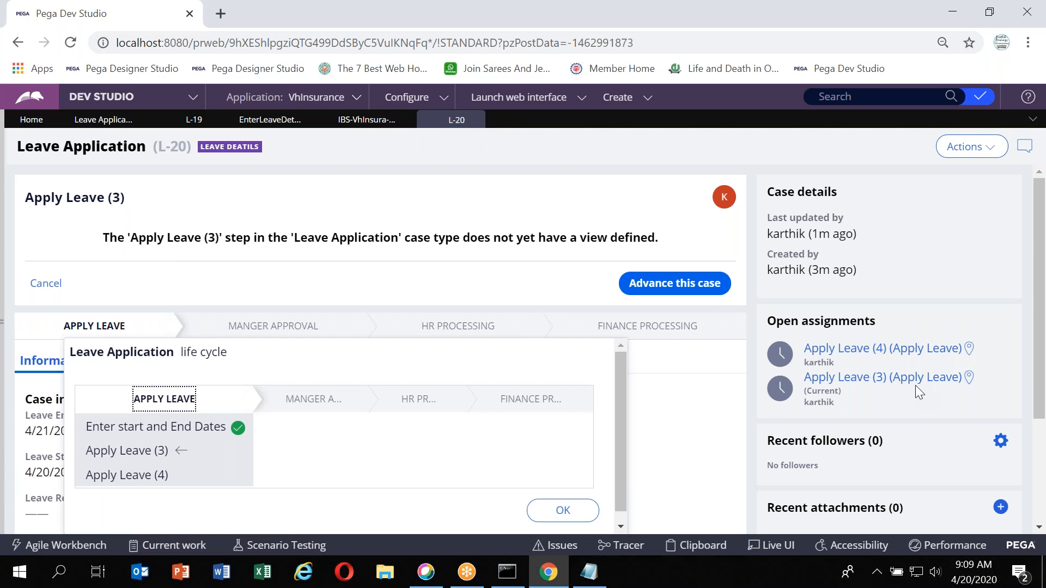
click(968, 377)
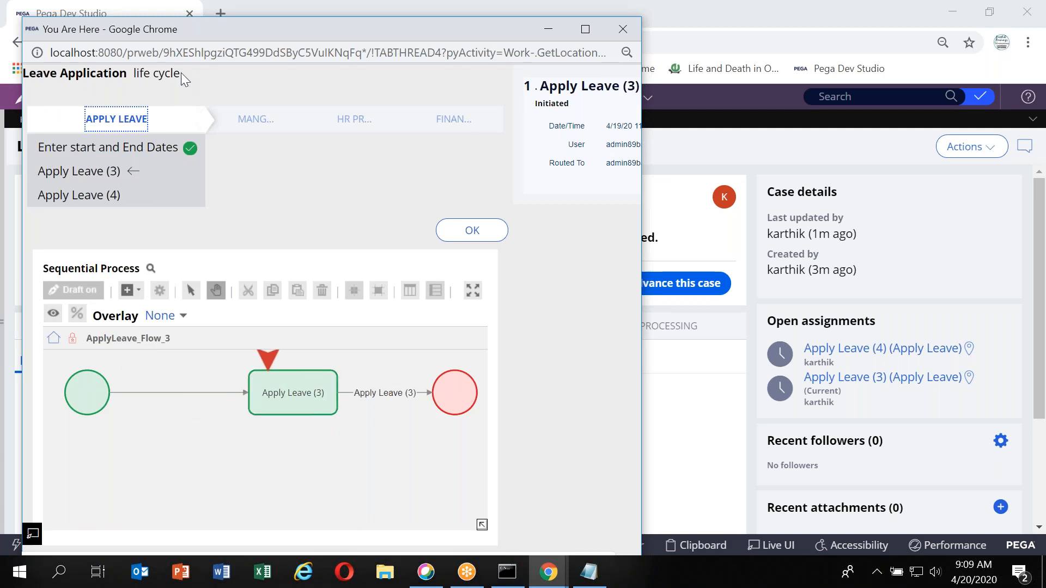
drag(227, 90, 212, 125)
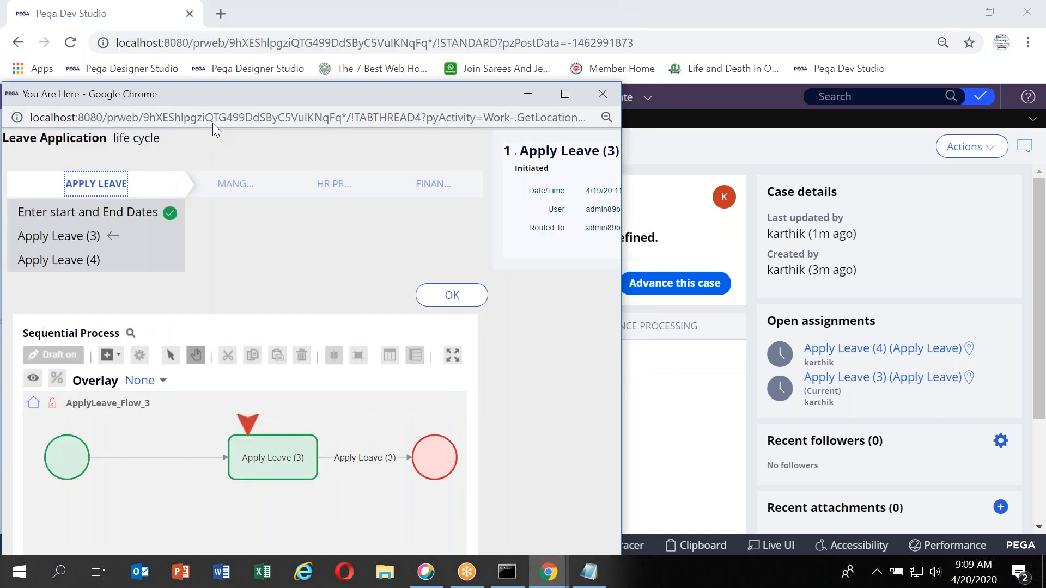
click(587, 130)
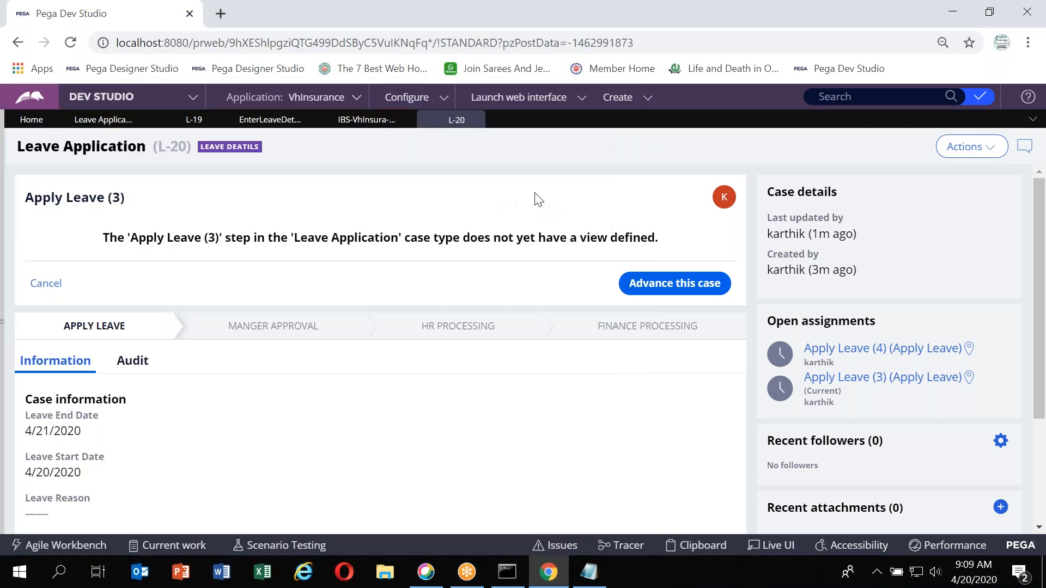
click(910, 354)
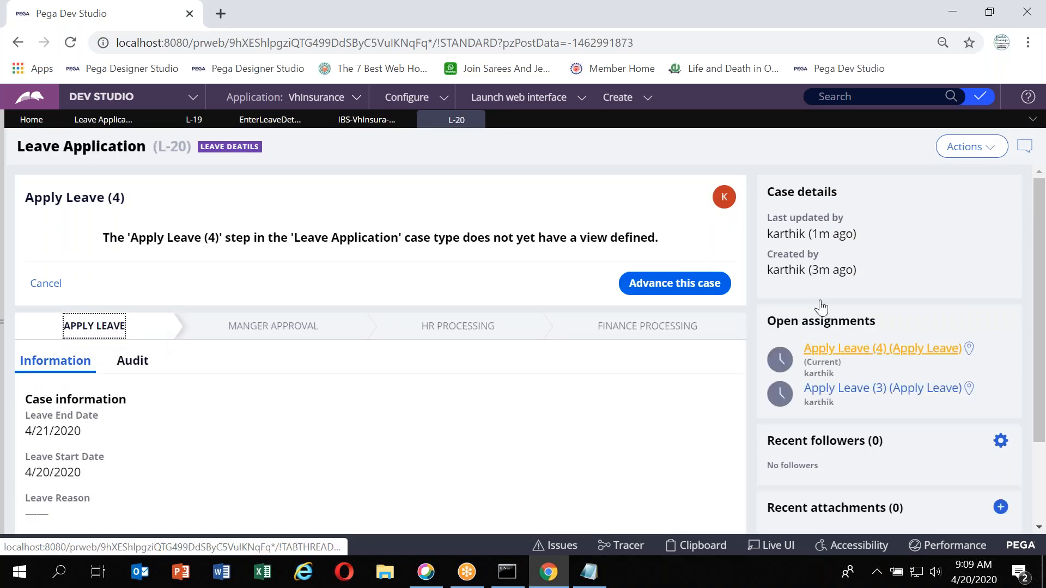
Close the L-20 test case and save and run the case type to create a new test case
click(480, 121)
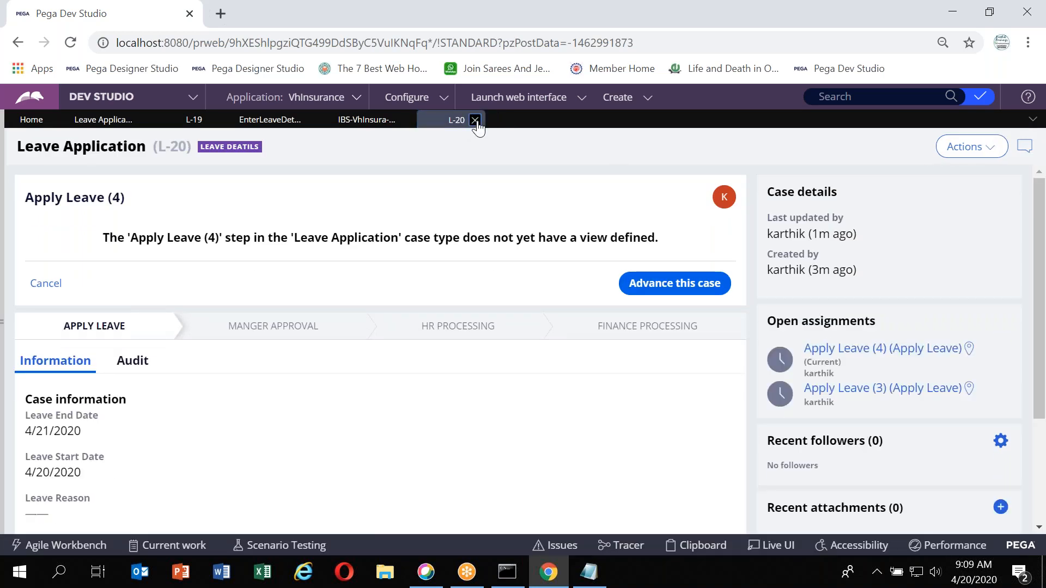
click(891, 146)
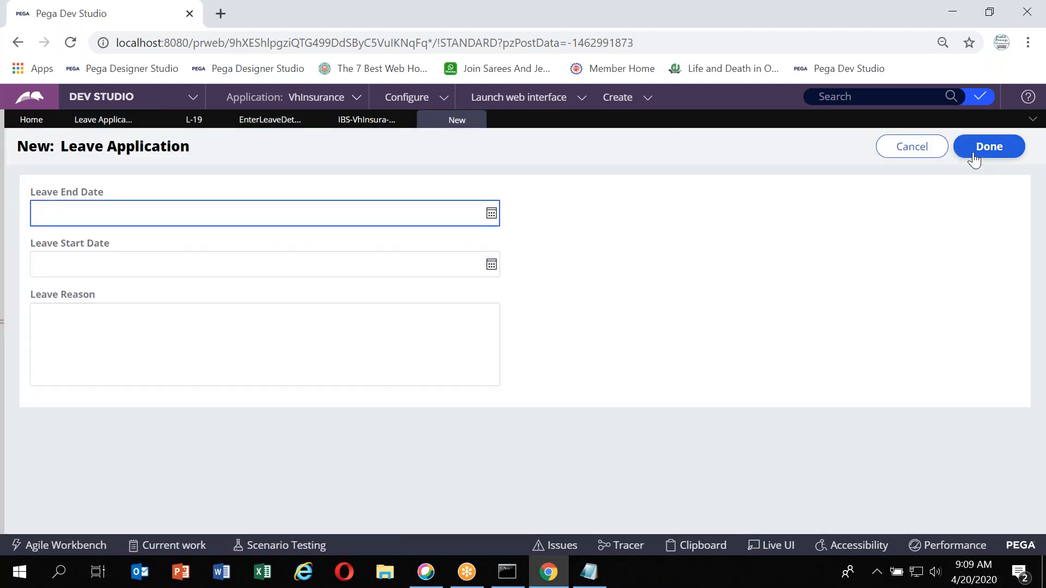
click(973, 154)
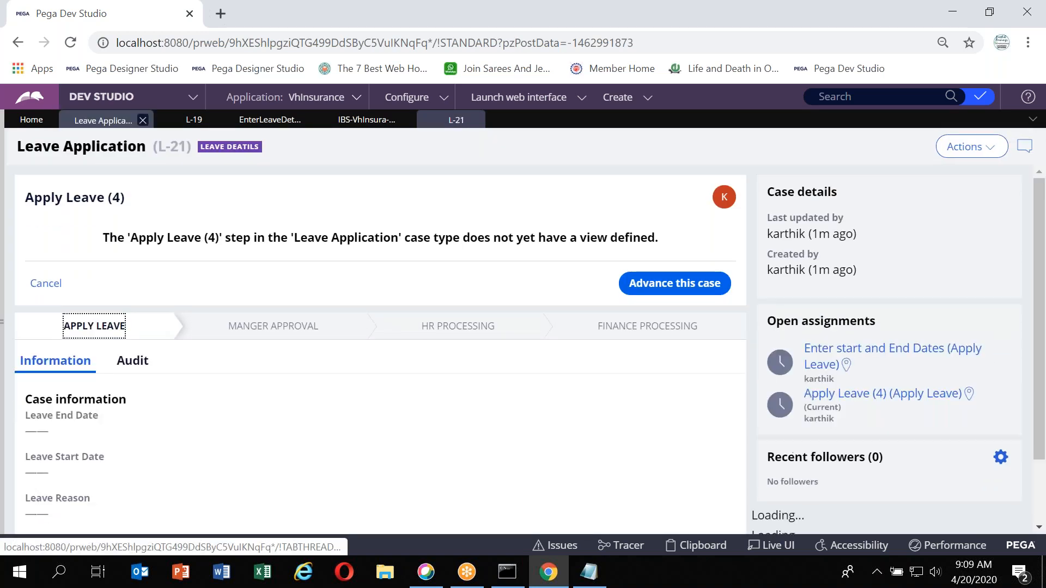
Open the new case's Apply Leave (4) assignment and advance the case past it
click(103, 120)
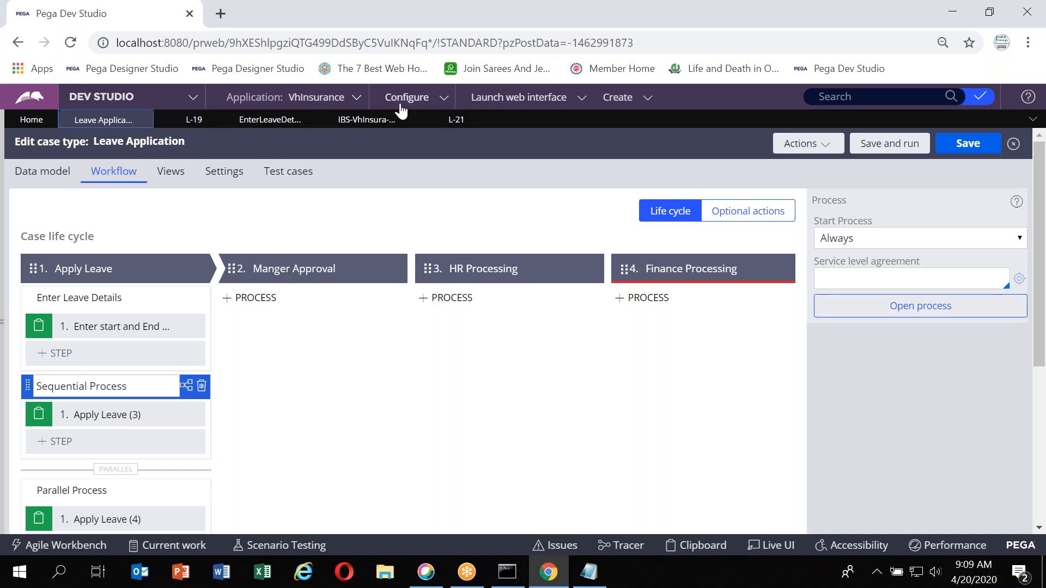
click(456, 119)
click(900, 399)
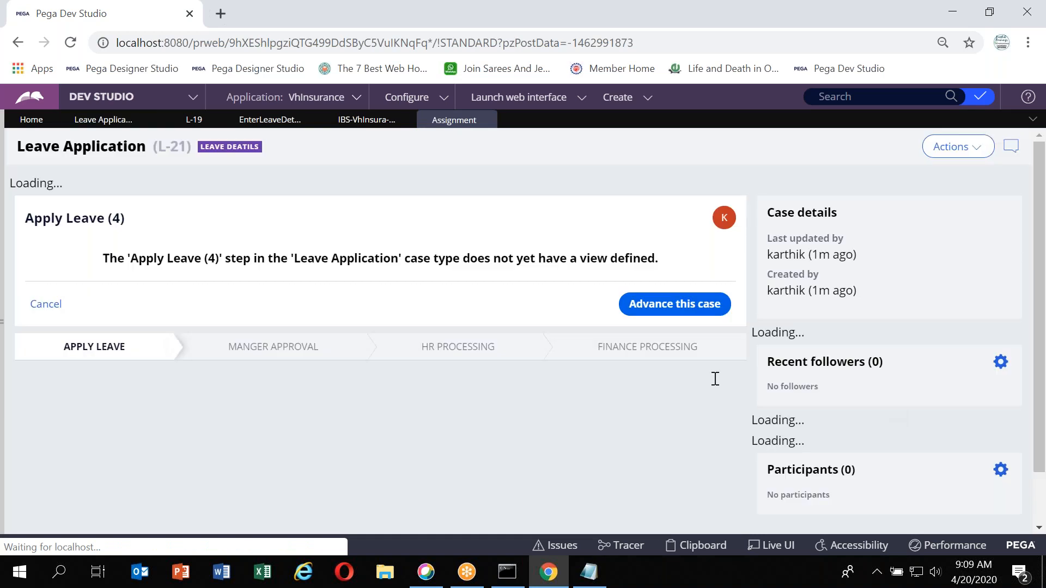
click(653, 292)
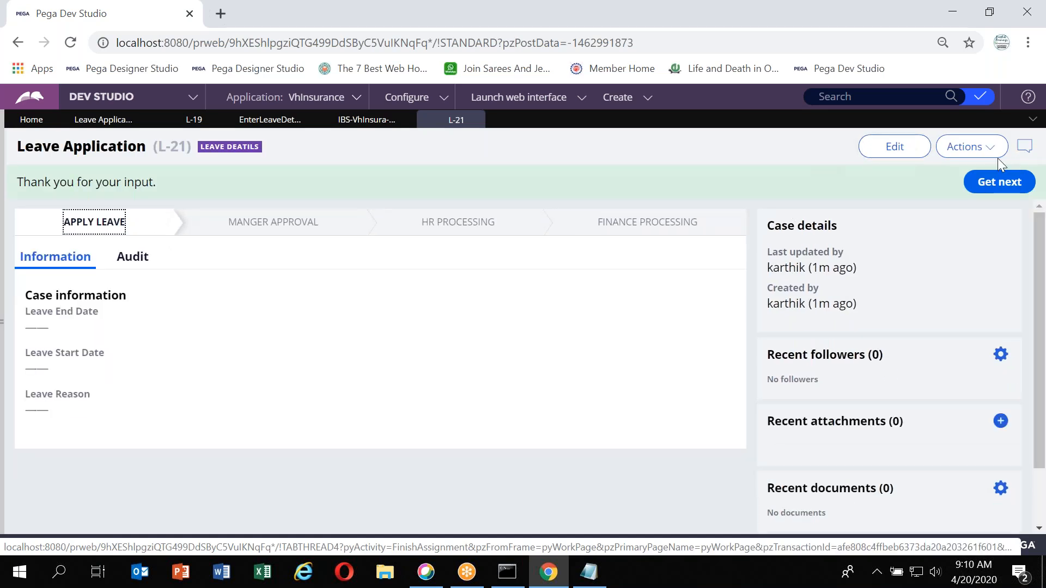
Refresh the case and begin the remaining Enter Leave Details assignment
click(972, 150)
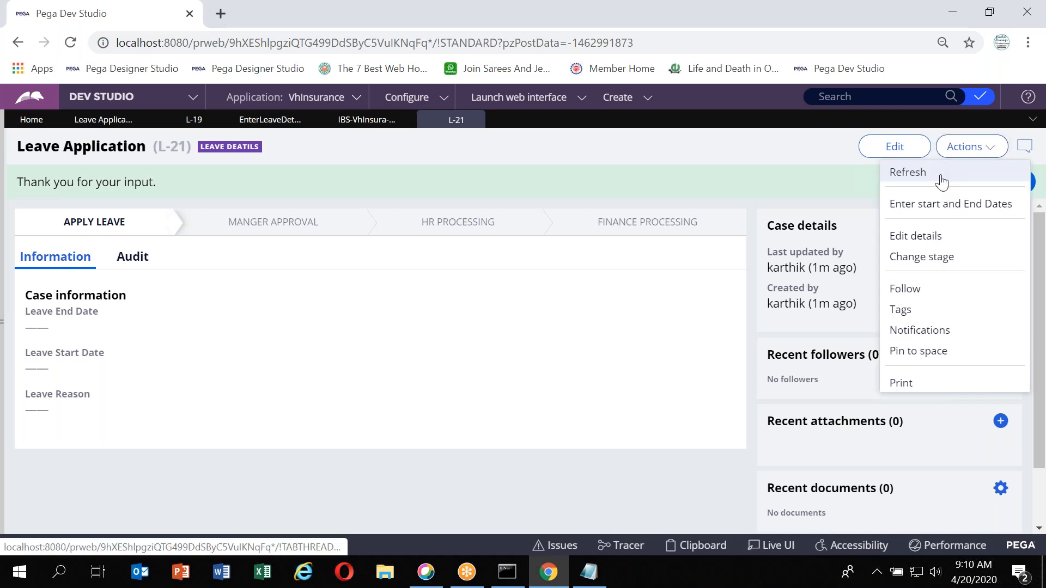
click(907, 173)
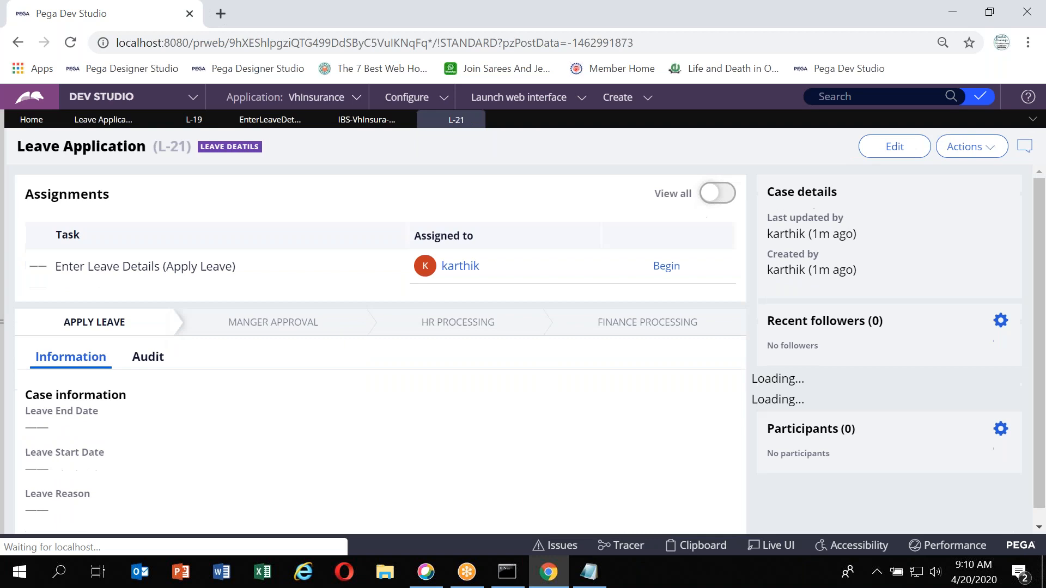
click(667, 266)
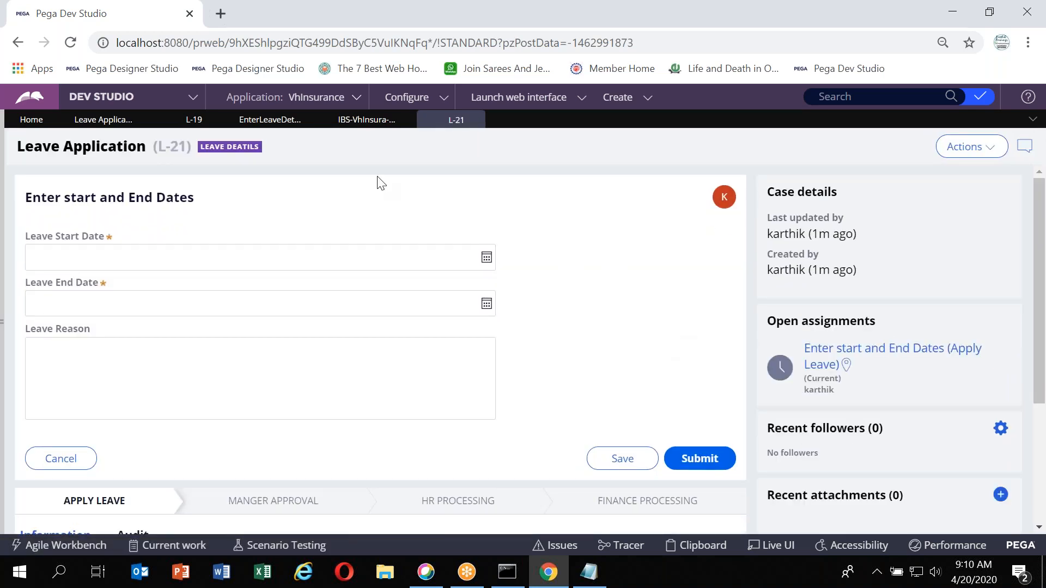
Review the L-19 case and the case type's life cycle processes
click(190, 121)
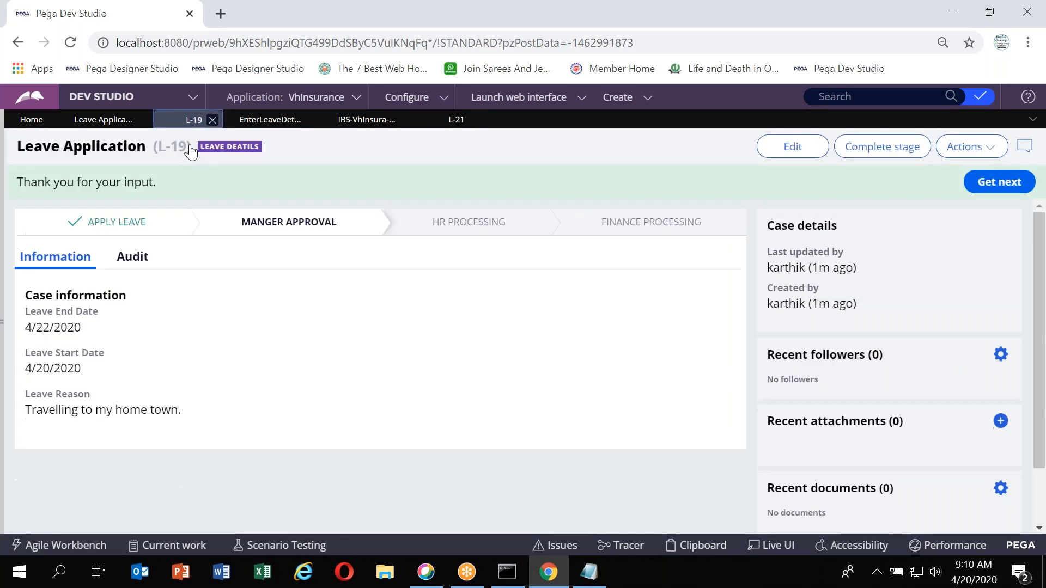
click(103, 120)
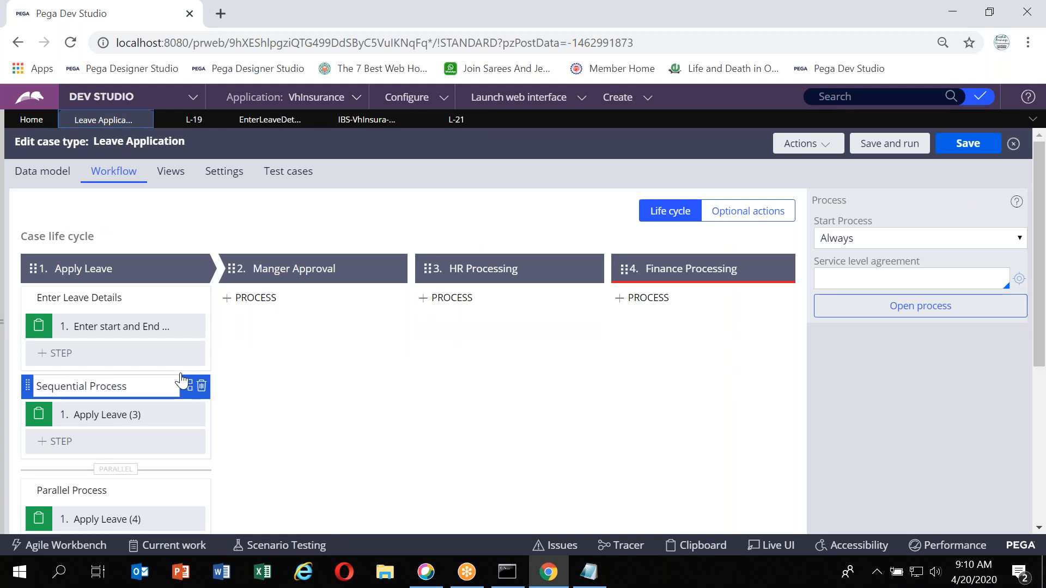
scroll(182, 378, down, 2)
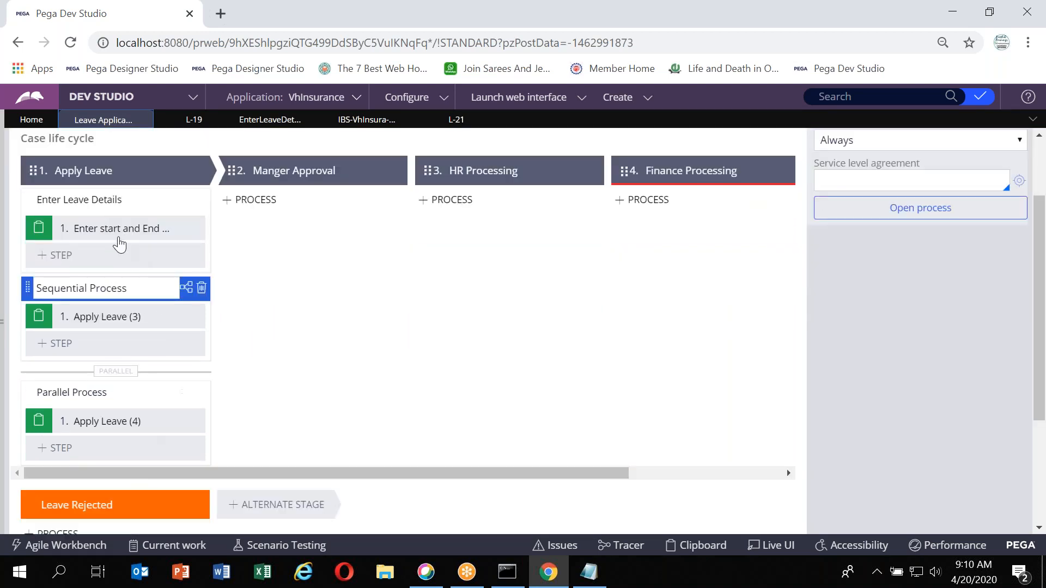